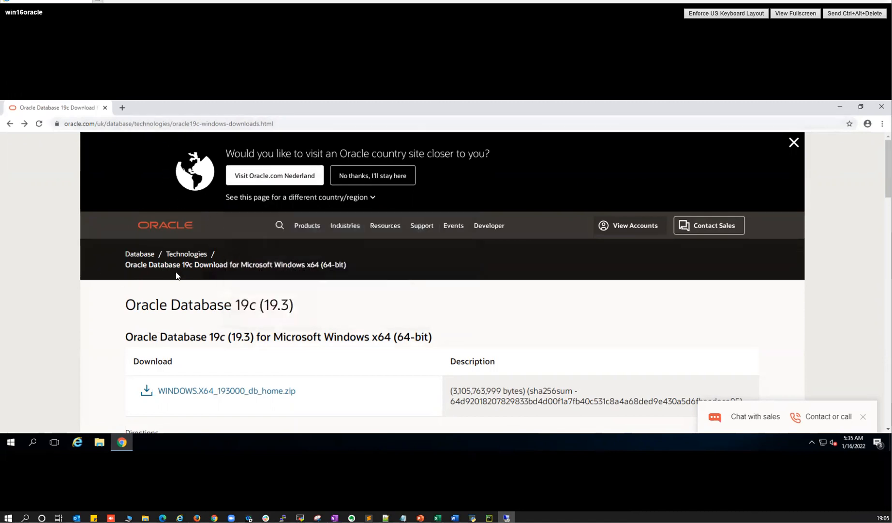
- In a new tab, type 'oracle 19c' and run the suggested 'oracle 19c download' search
click(126, 110)
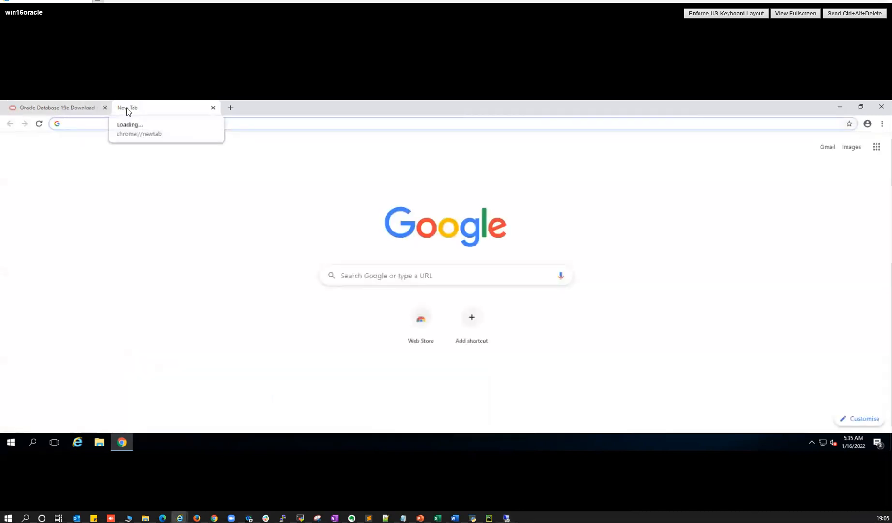
text(g)
key(BackSpace)
key(BackSpace)
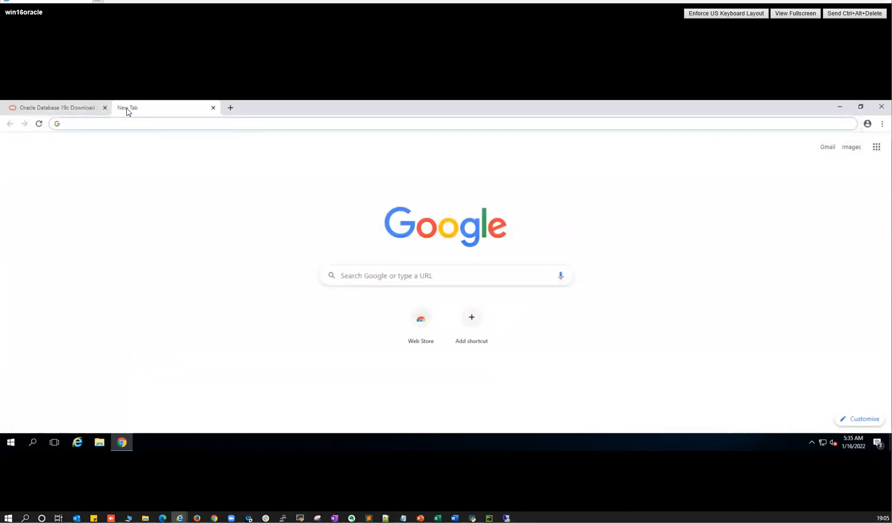
text(oracle)
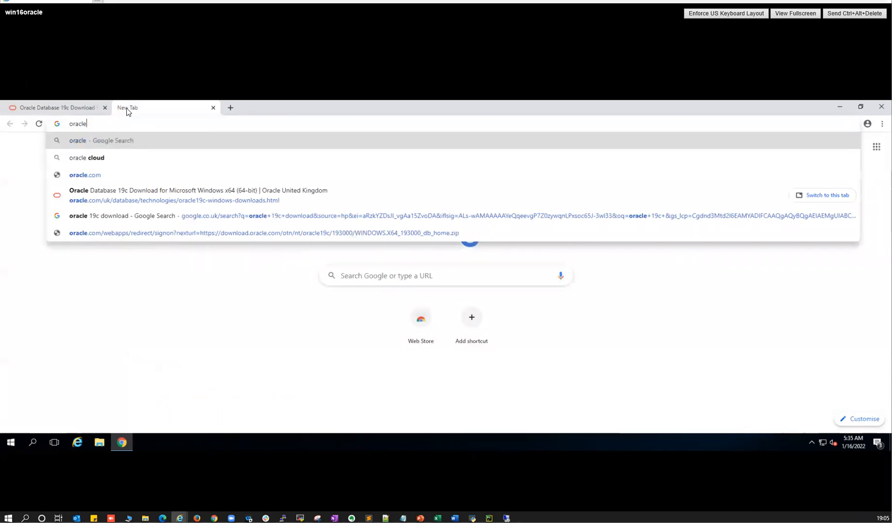
text( 19c)
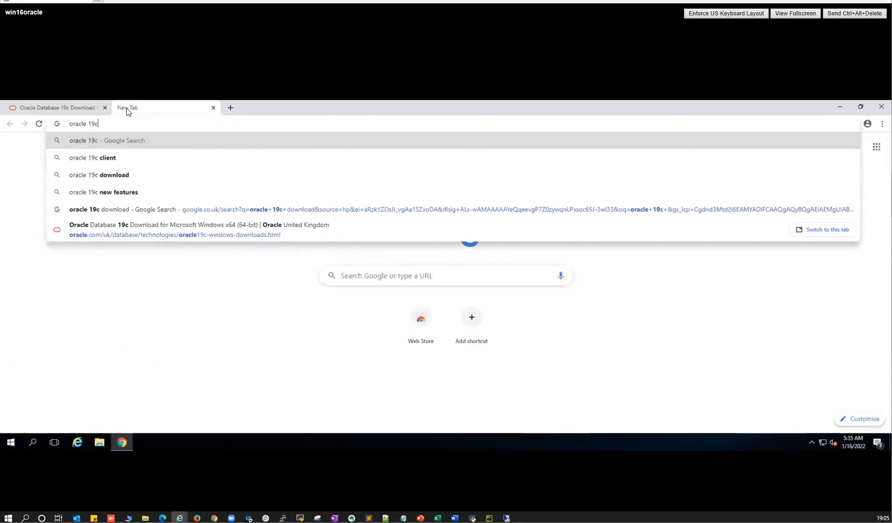
key(Down)
key(Down)
key(Return)
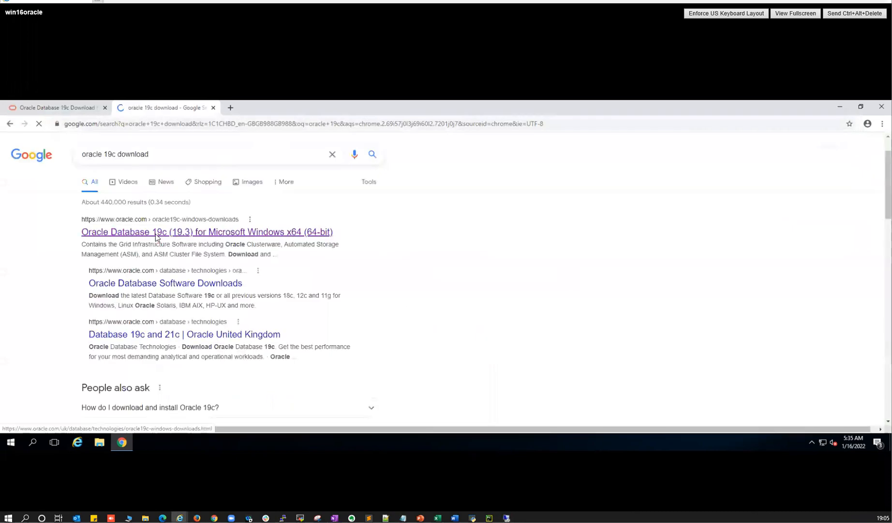
- Open the 'Oracle Database 19c (19.3) for Microsoft Windows x64' result and scroll to WINDOWS.X64_193000_db_home.zip
click(256, 236)
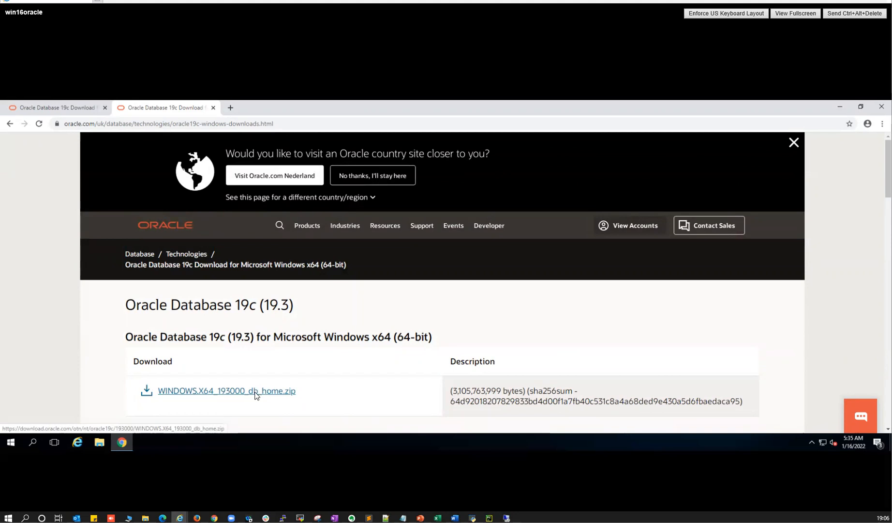
scroll(253, 387, down, 1)
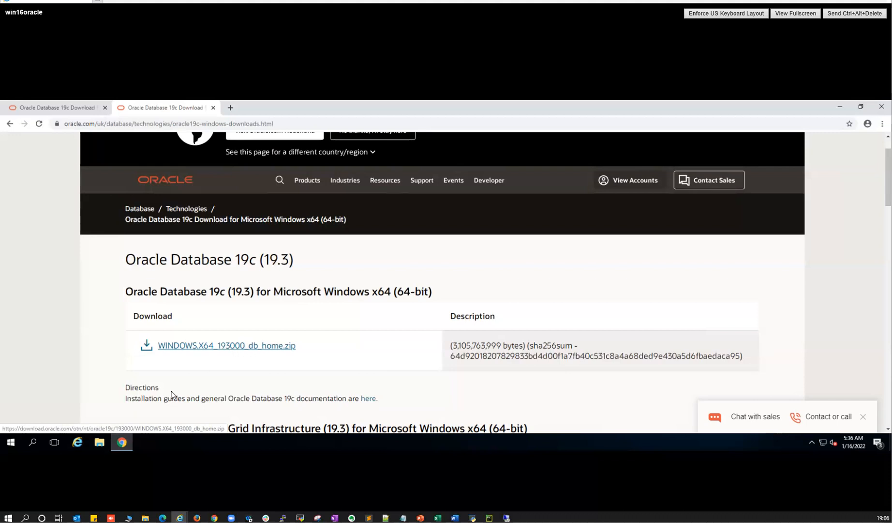
- Open File Explorer to the Downloads folder containing WINDOWS.X64_193000_db_home.zip
click(100, 442)
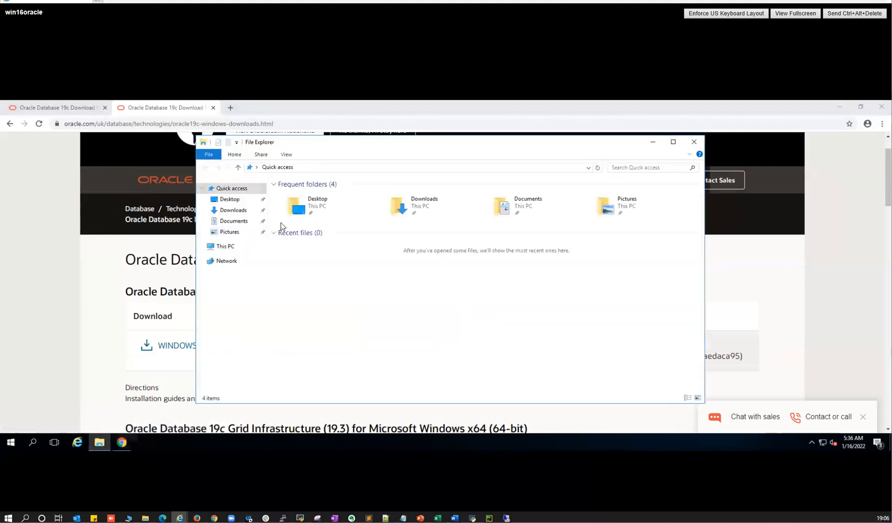
click(233, 210)
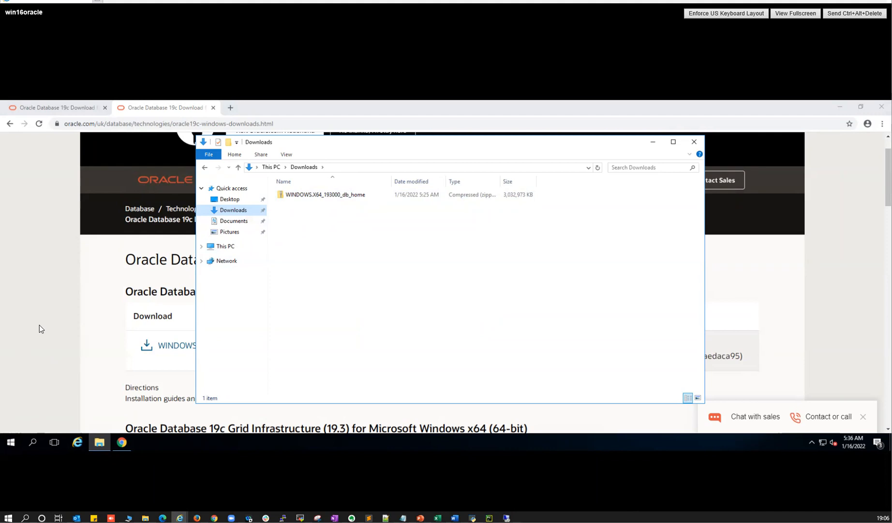
- Search Start for This PC and open its Properties to show the System page
click(10, 443)
text(thi)
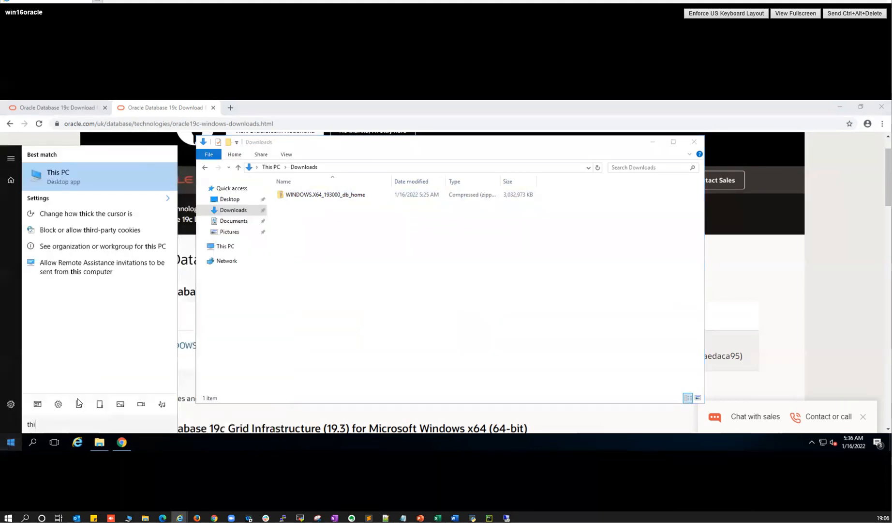
right_click(69, 176)
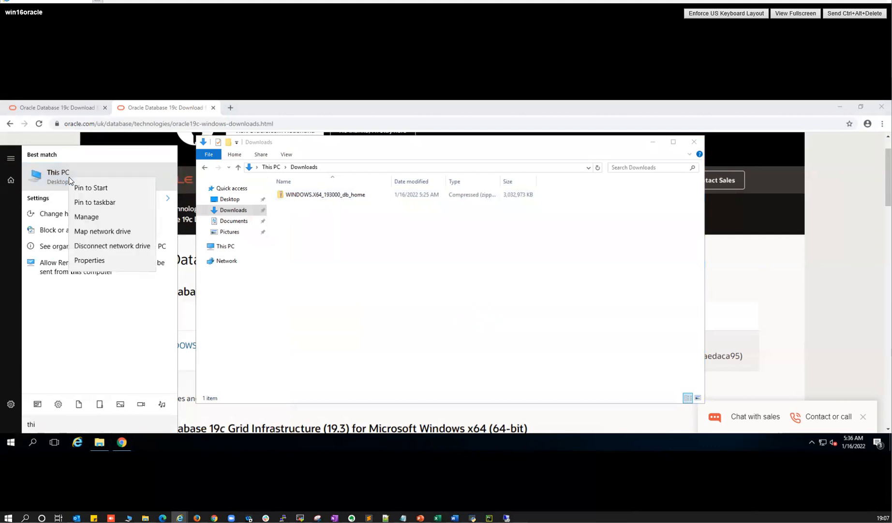
click(89, 261)
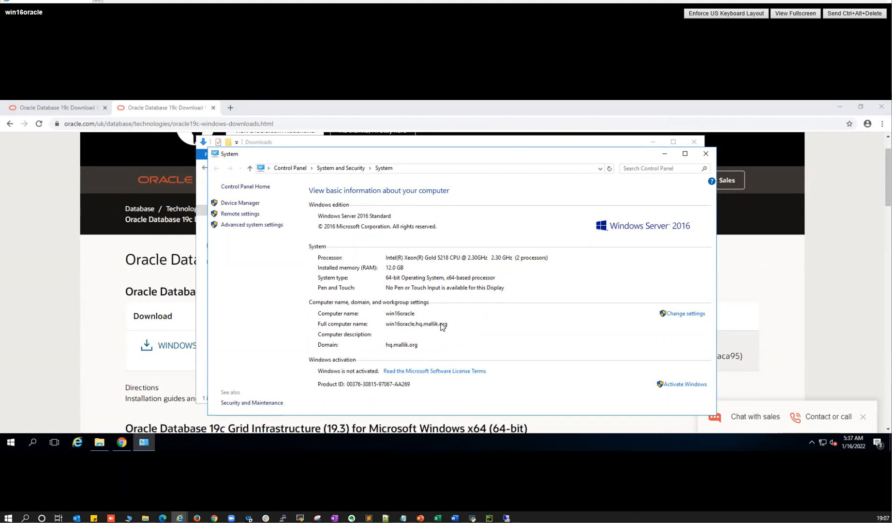
- Open the computer name and domain settings with administrator credentials, close them, and open Start
click(681, 314)
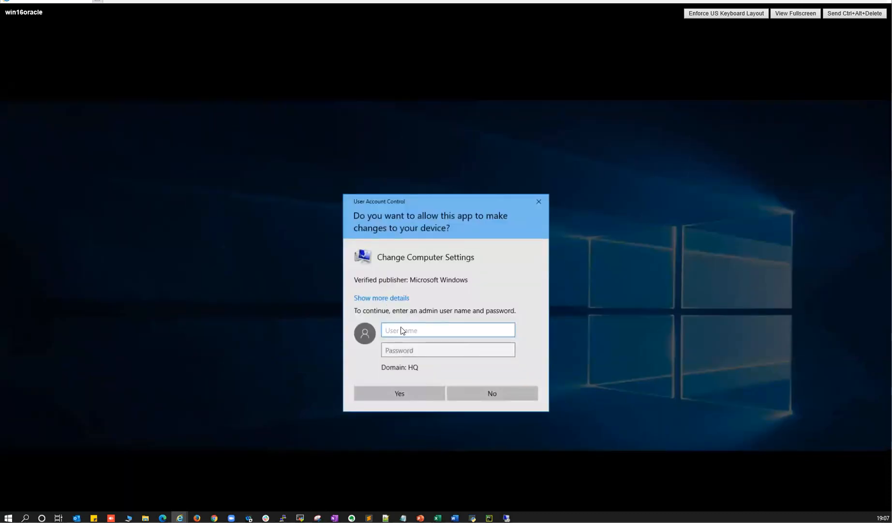
text(administrator)
key(Tab)
text(****)
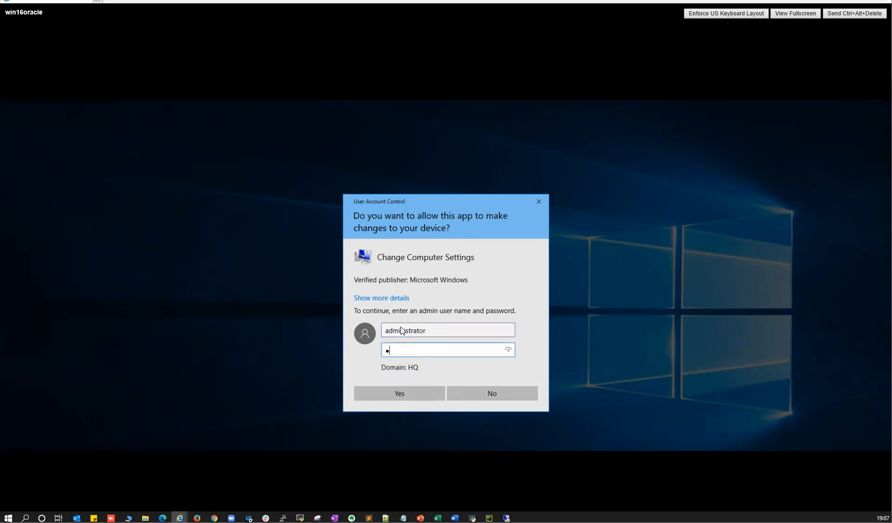
click(417, 393)
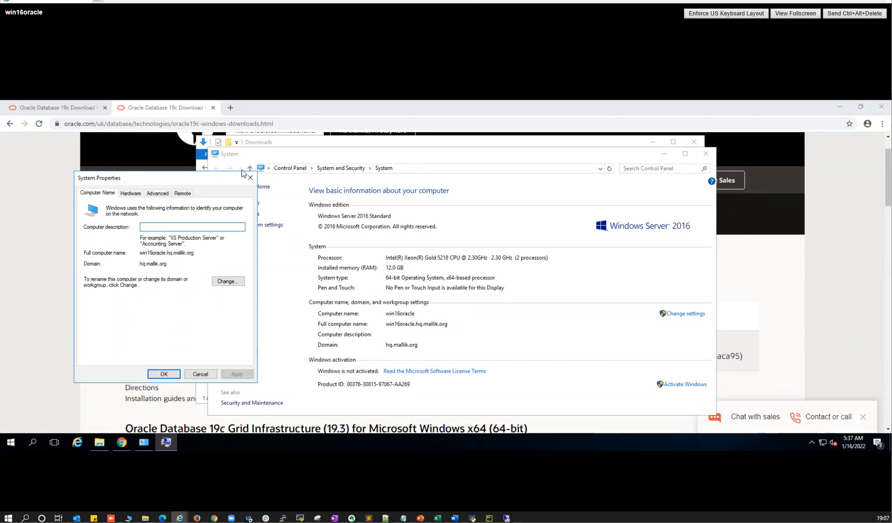
click(251, 177)
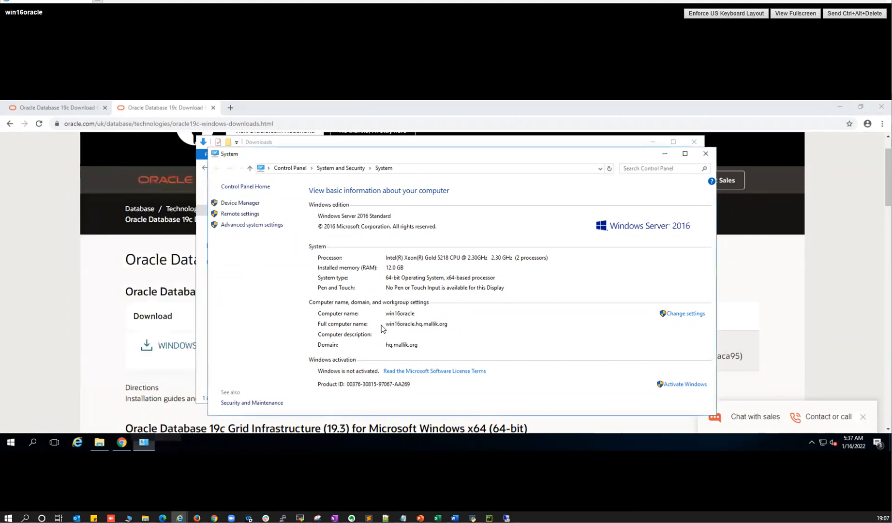
click(11, 442)
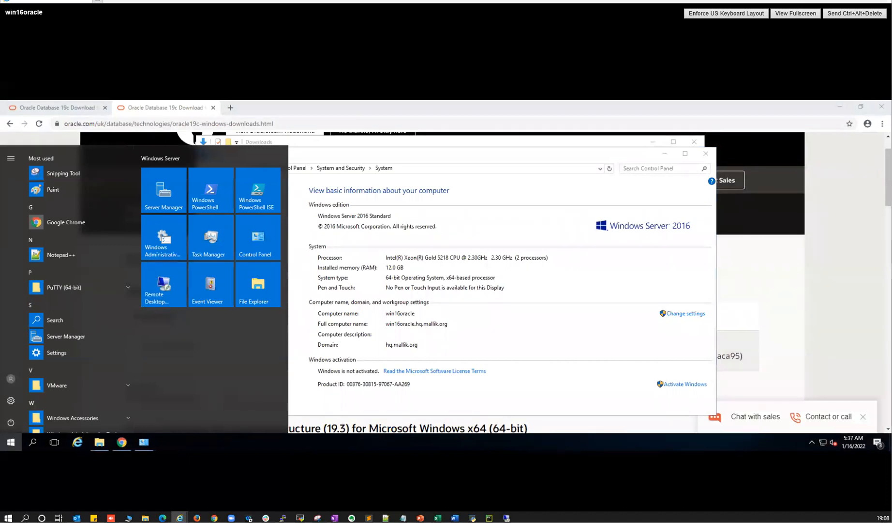
- Search the local Start menu for 'mst' and launch Remote Desktop Connection
click(506, 518)
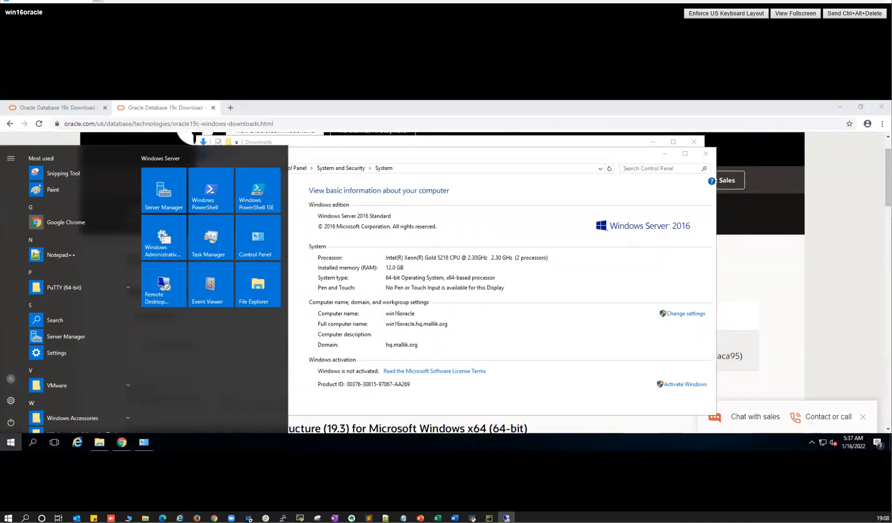
click(8, 449)
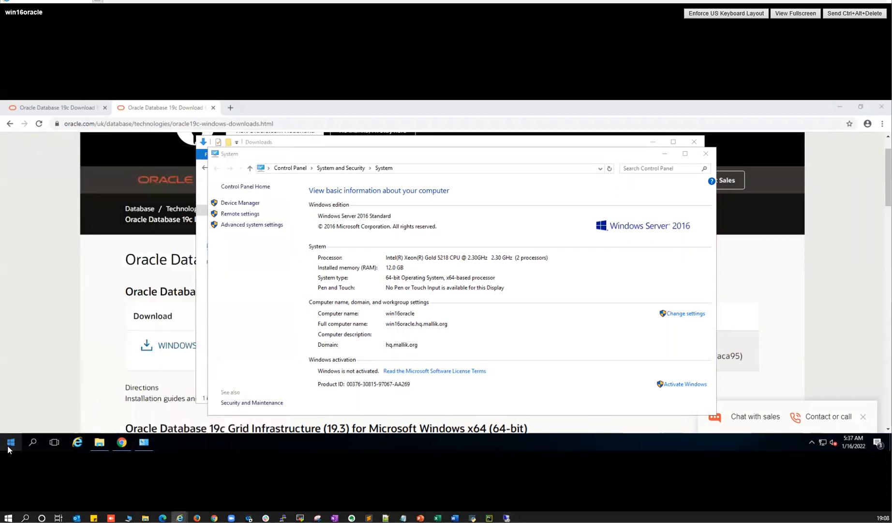
click(14, 445)
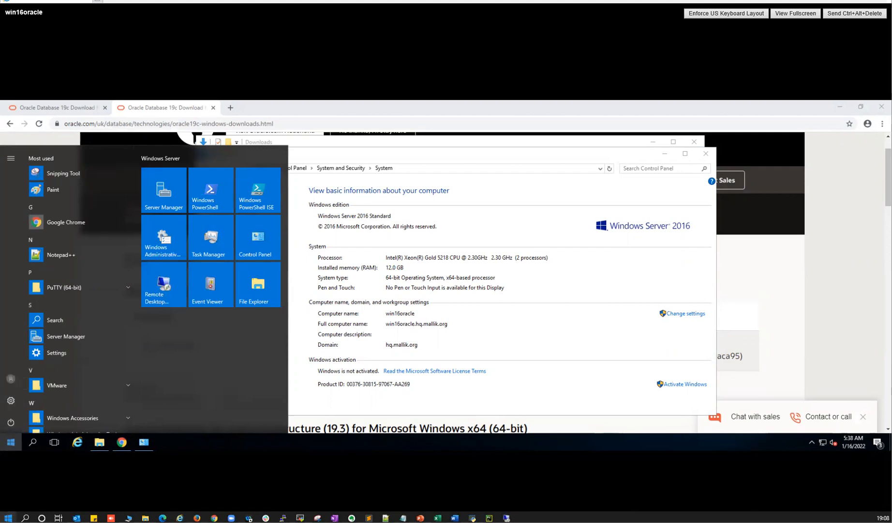
click(8, 517)
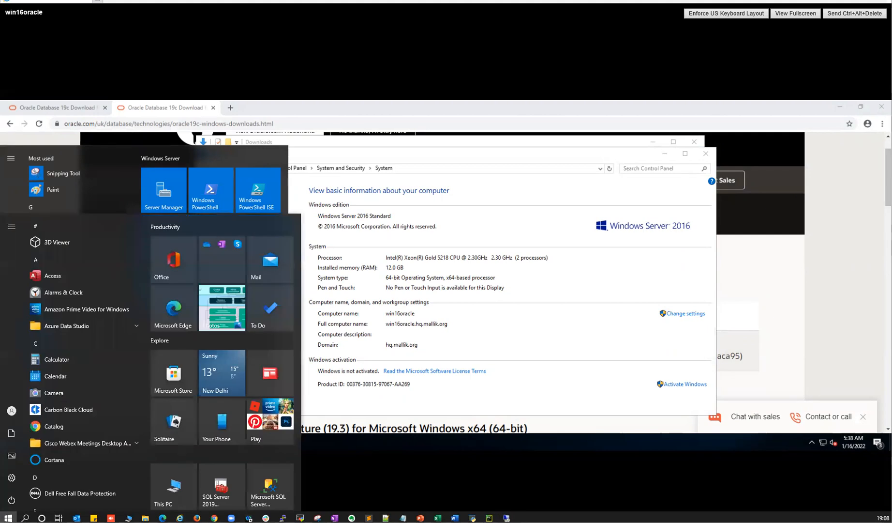
text(mst)
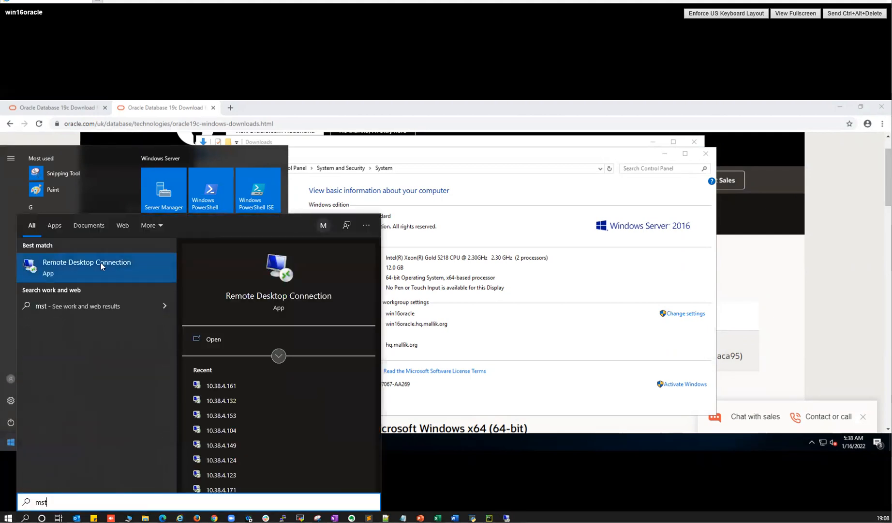
click(87, 262)
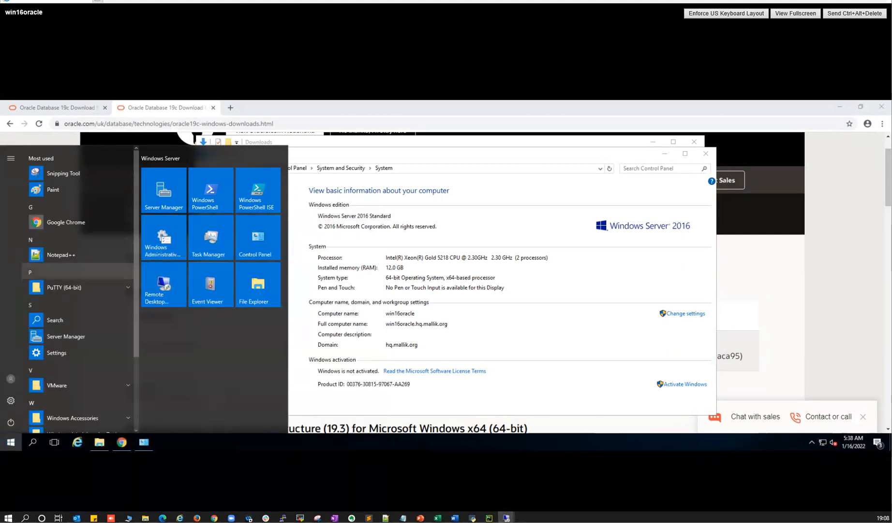
- Select the remote computer address 10.38.4.161 in Remote Desktop Connection
drag(364, 181, 326, 182)
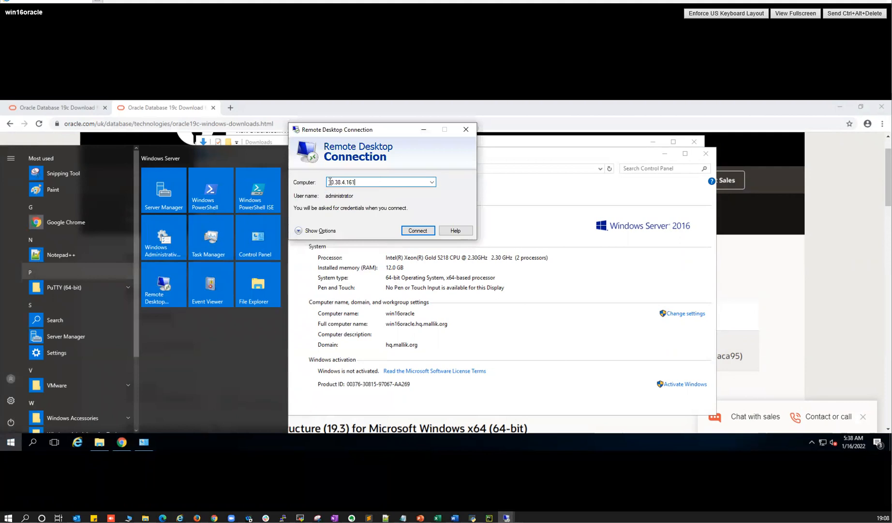
click(352, 181)
drag(363, 181, 329, 182)
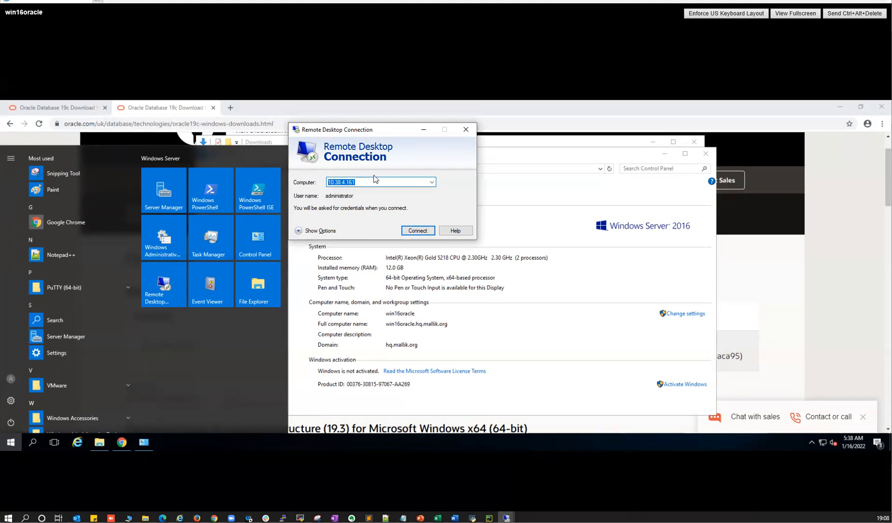
- Show the full connection options and enter the HQ domain user name
click(315, 231)
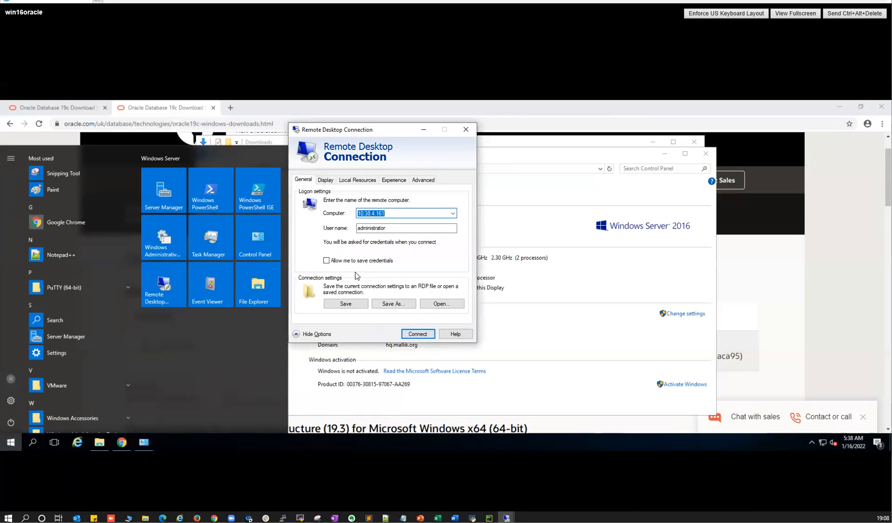
double_click(372, 227)
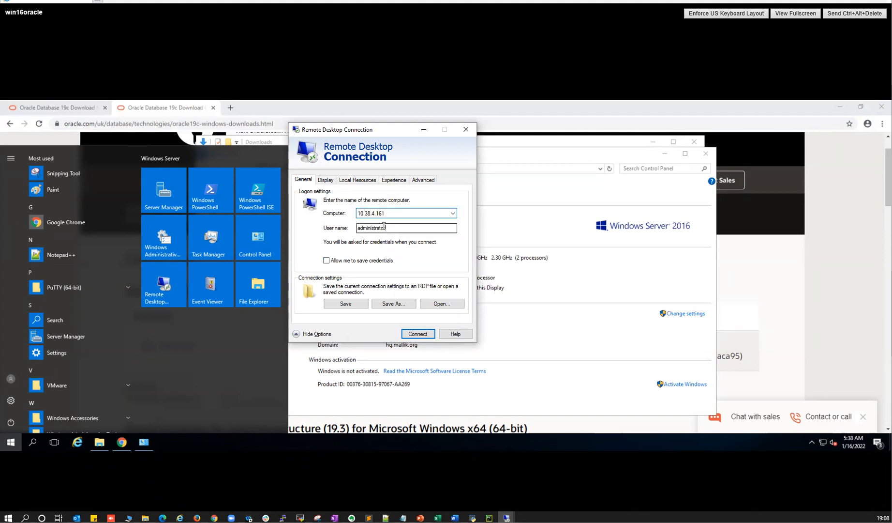
text(HQ\mallik)
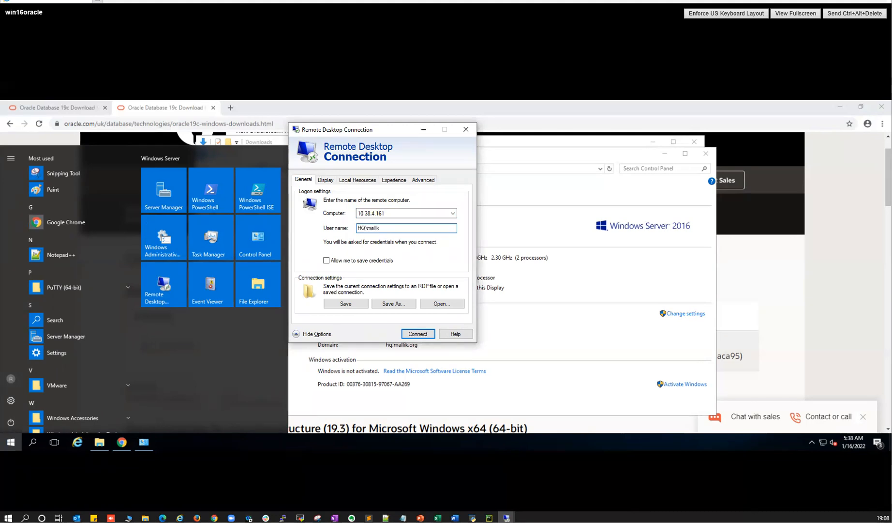
drag(367, 228, 378, 229)
drag(358, 227, 367, 228)
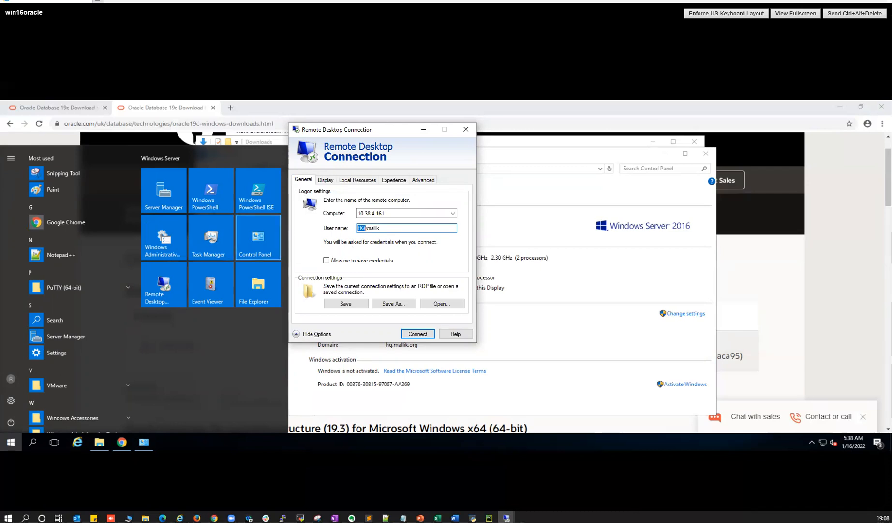
double_click(372, 228)
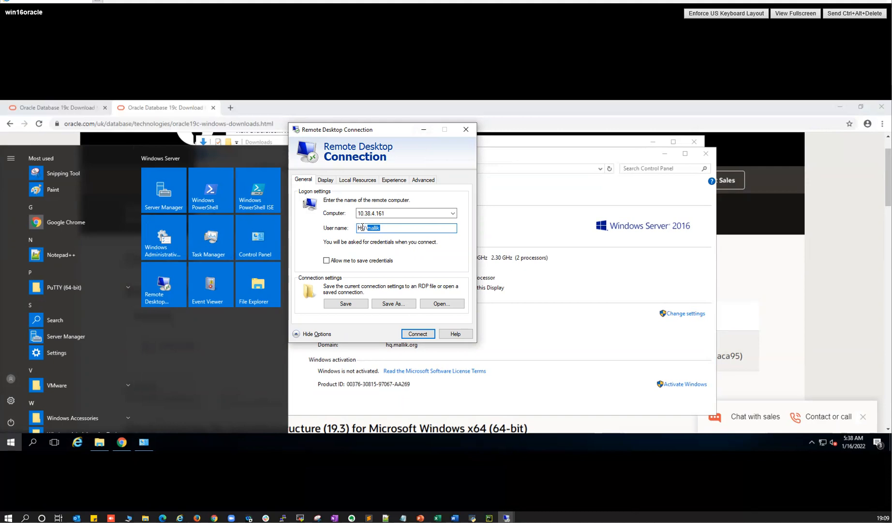
- Open Network and Sharing Center and the Ethernet0 adapter's properties
click(580, 109)
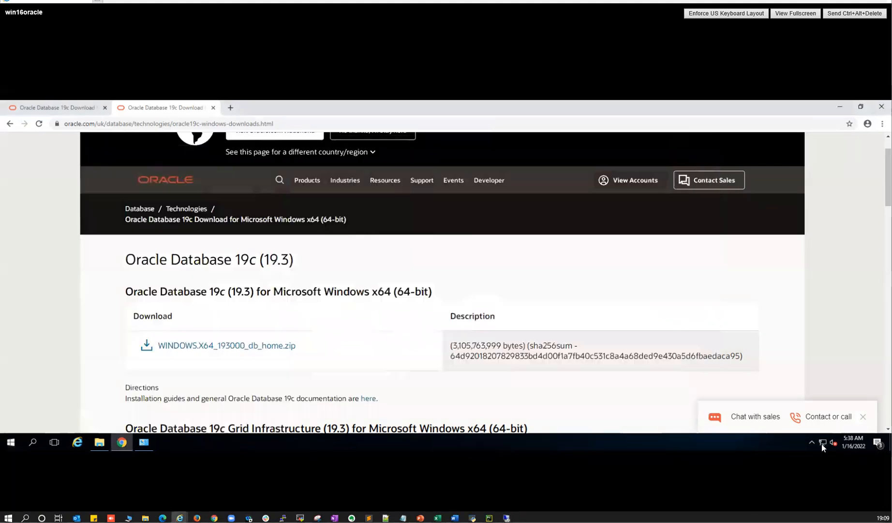
right_click(822, 442)
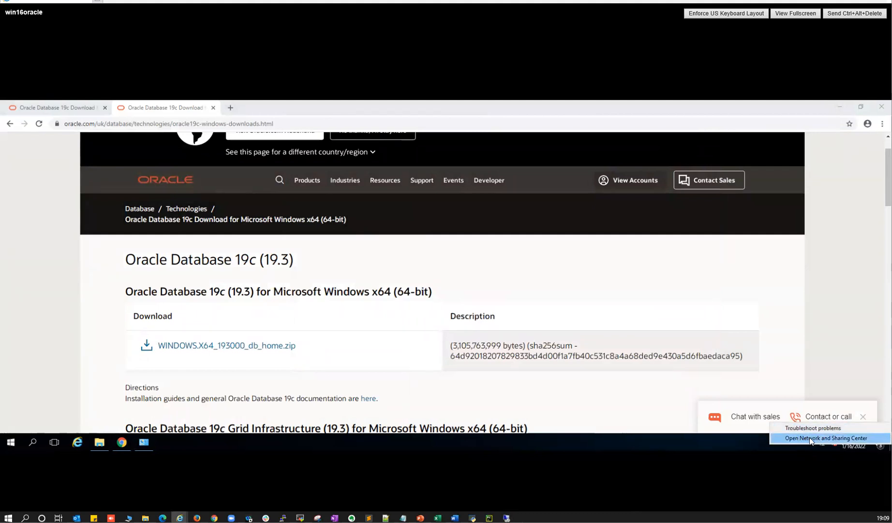
click(808, 437)
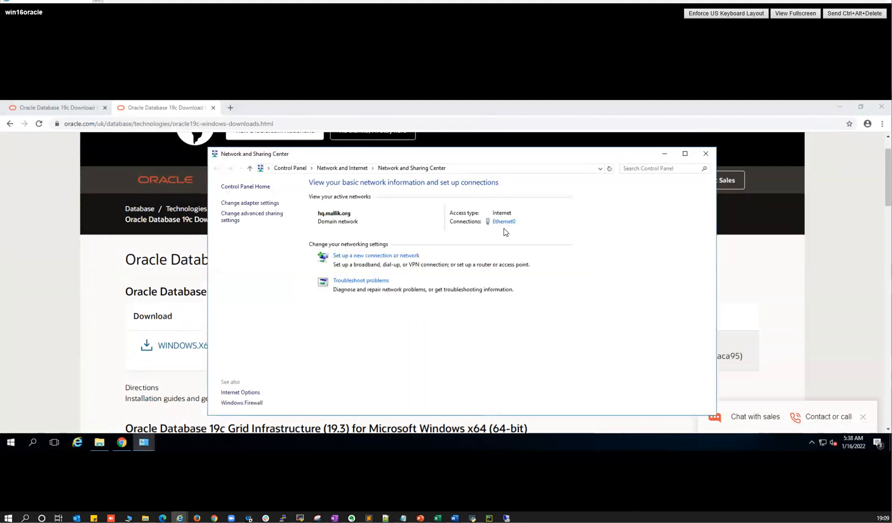
click(497, 221)
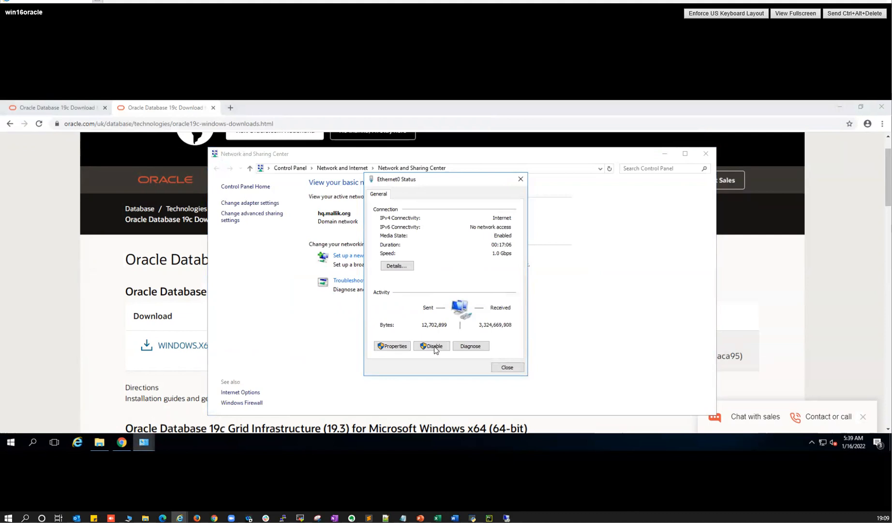
click(398, 346)
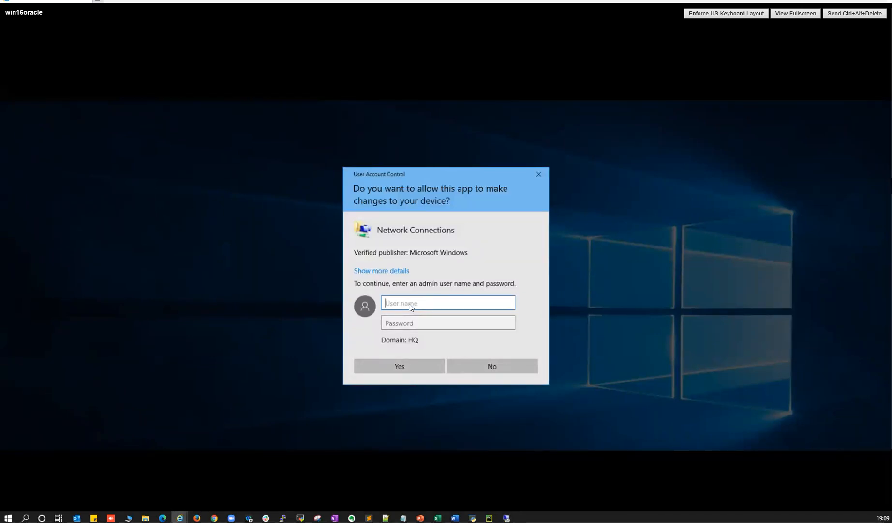
- Approve with administrator credentials and open the IPv4 settings showing DNS server 10.38.4.132
text(administ)
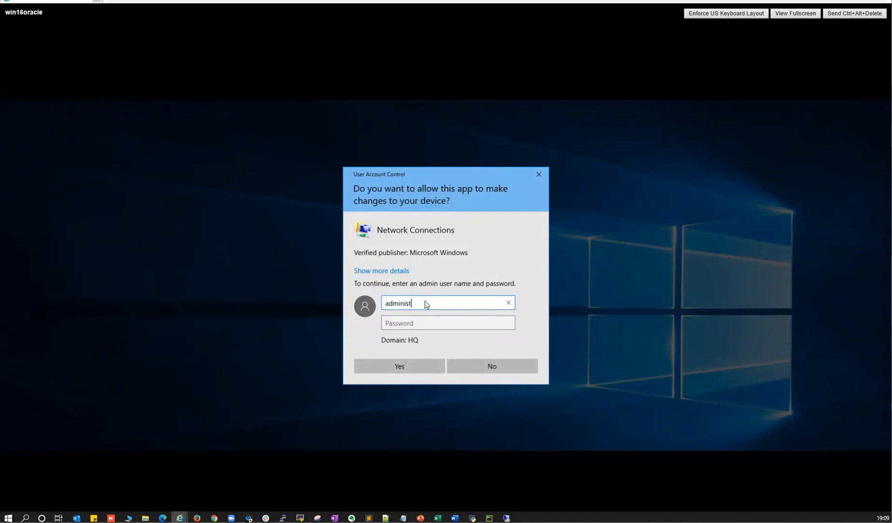
text(rator)
key(Tab)
text(*********)
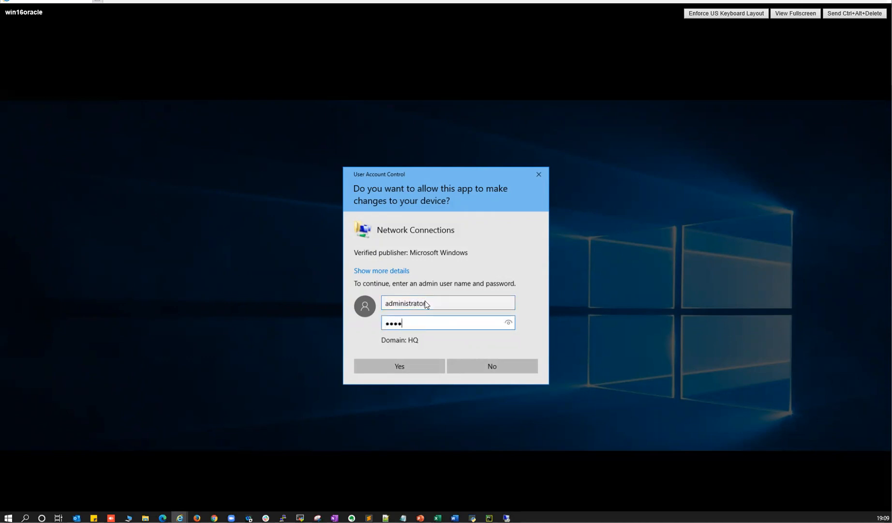
click(421, 367)
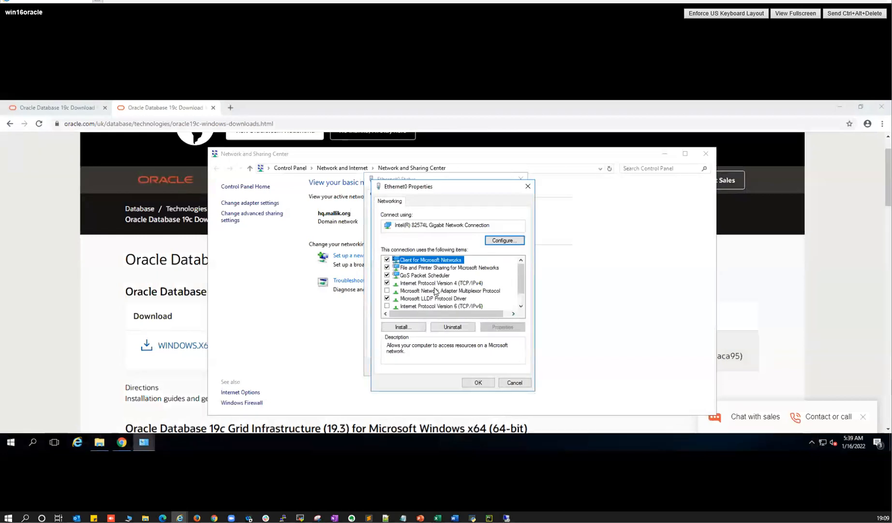
double_click(428, 285)
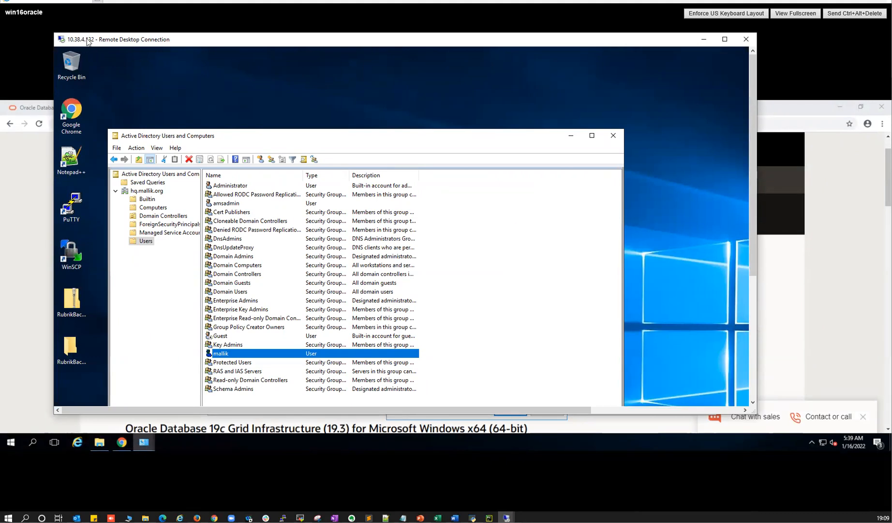
click(221, 354)
click(265, 353)
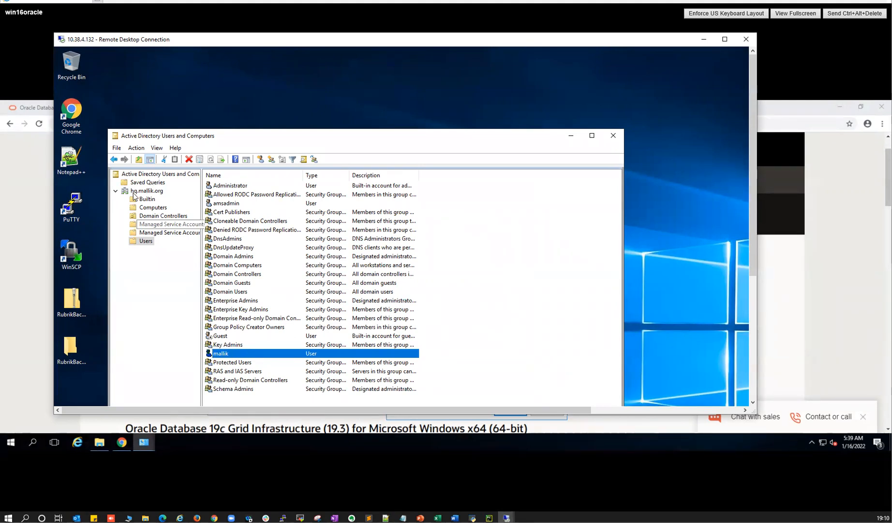
click(154, 191)
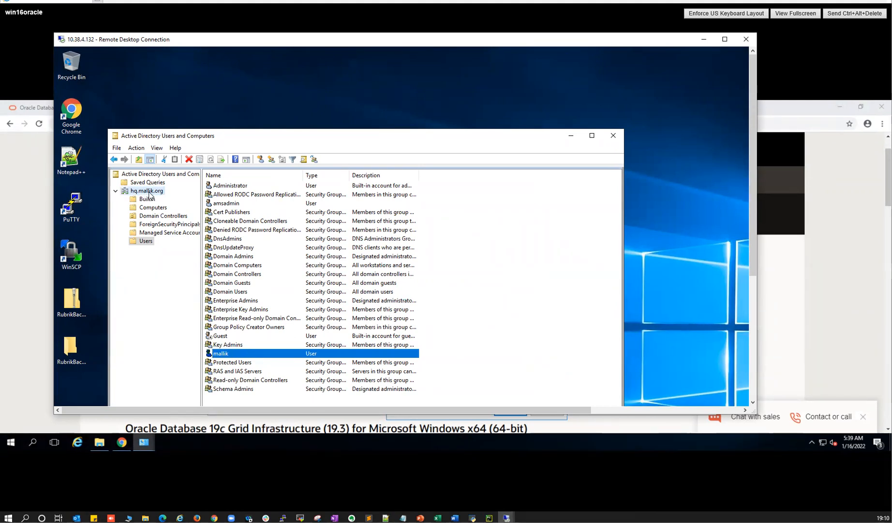
click(146, 241)
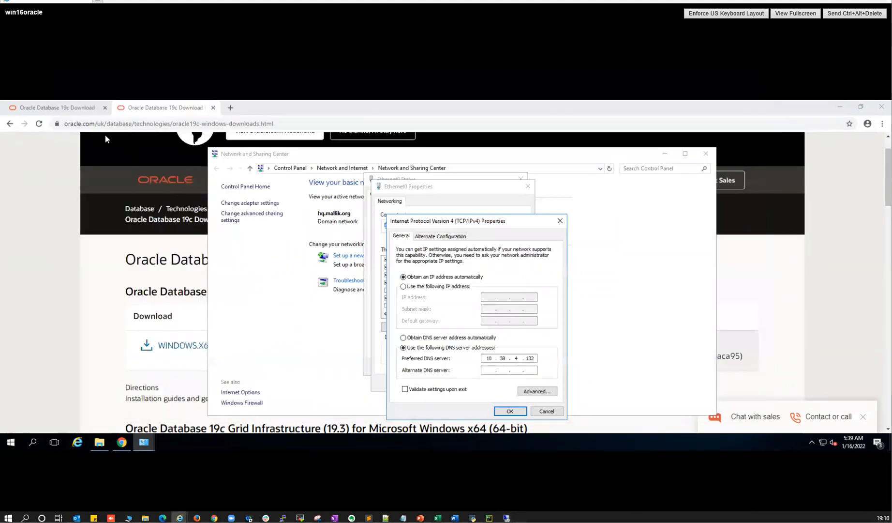
- Close the IPv4, Ethernet0 and Network and Sharing Center windows, then send Ctrl+Alt+Delete to the server
click(560, 222)
click(528, 186)
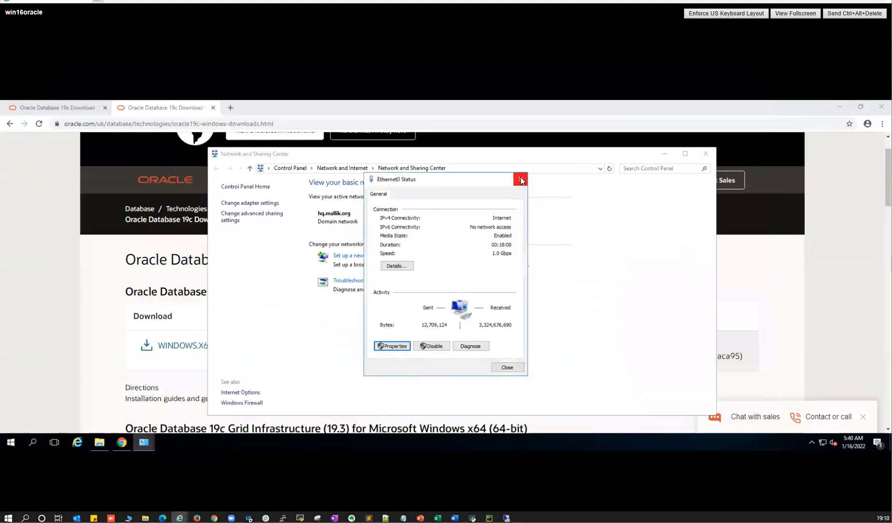
click(520, 180)
click(706, 154)
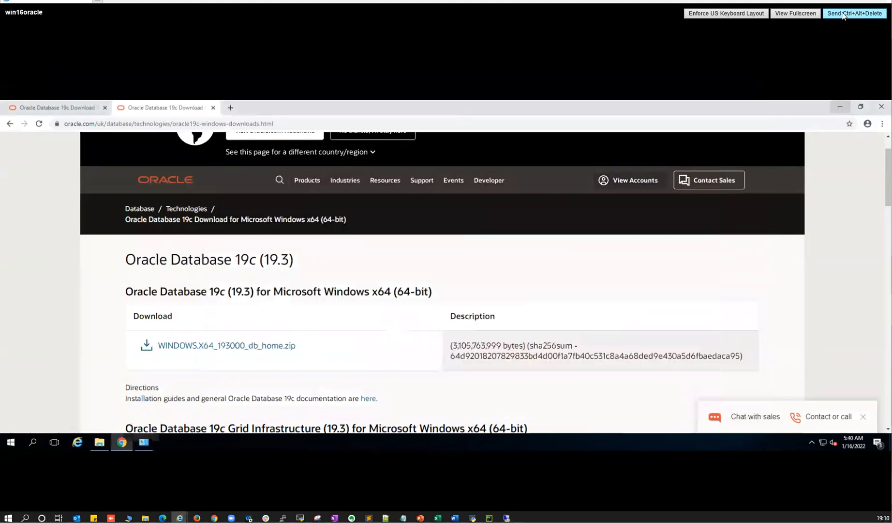
click(844, 13)
- Sign out of the server and choose Other user on the sign-in screen
click(428, 245)
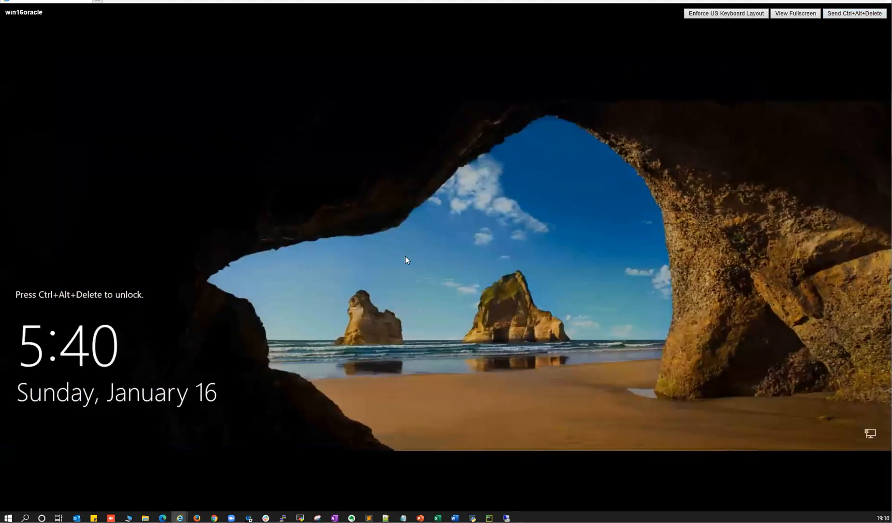
click(405, 257)
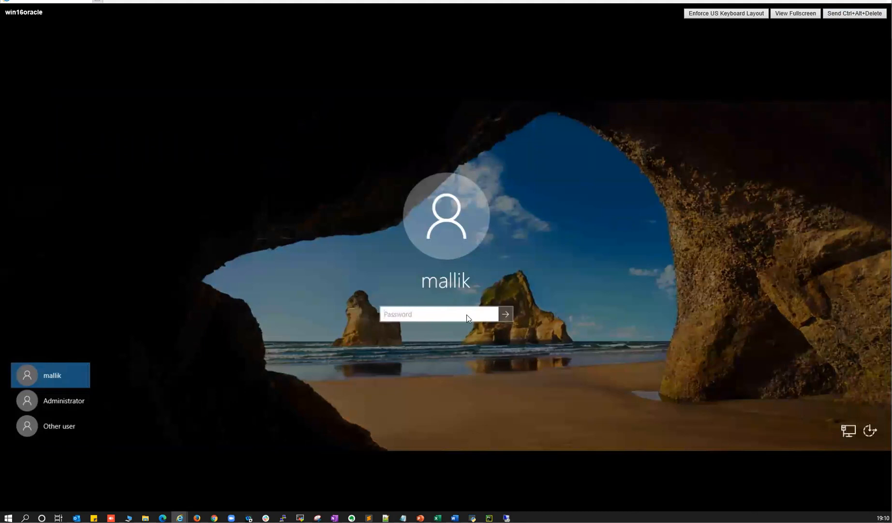
click(61, 423)
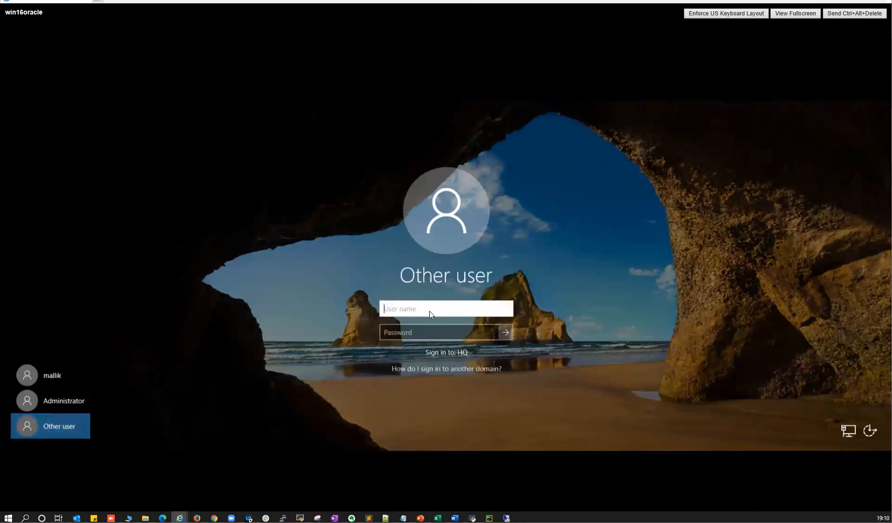
- Sign in with the HQ domain user name and password, retyping a mistyped password
text(HQ\mallik)
click(415, 332)
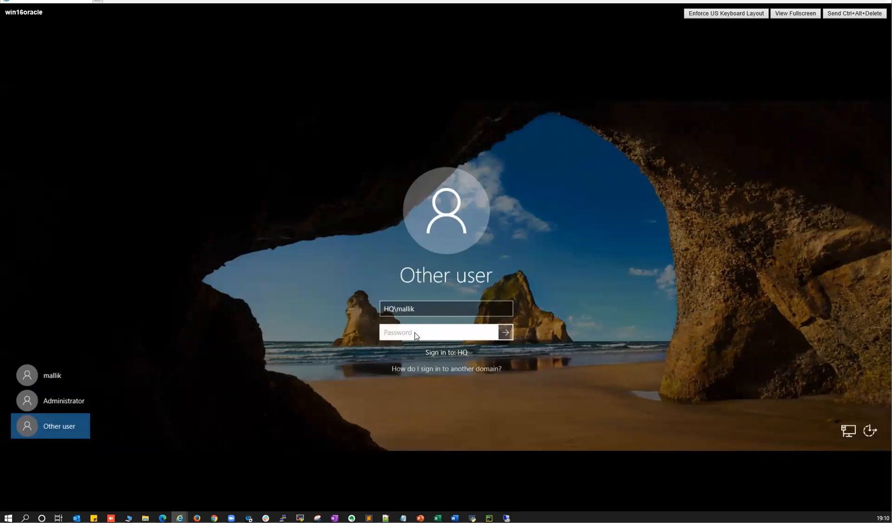
text(p)
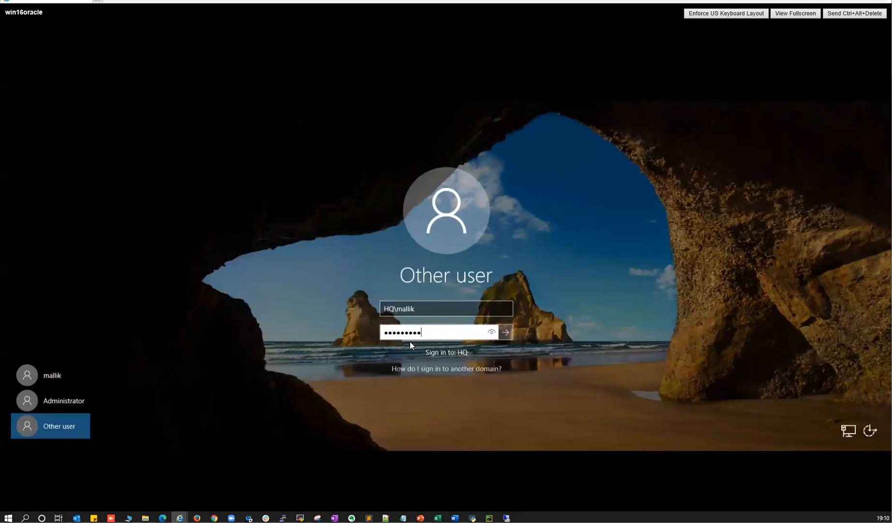
key(Return)
text(pa*****)
key(Return)
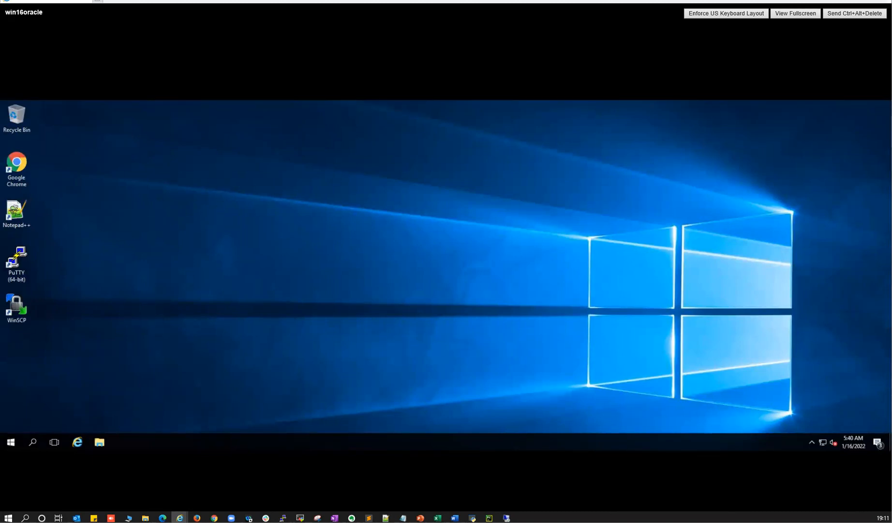
- Connect to 10.38.4.161 as administrator, entering the password and accepting the certificate warning
key(alt+Tab)
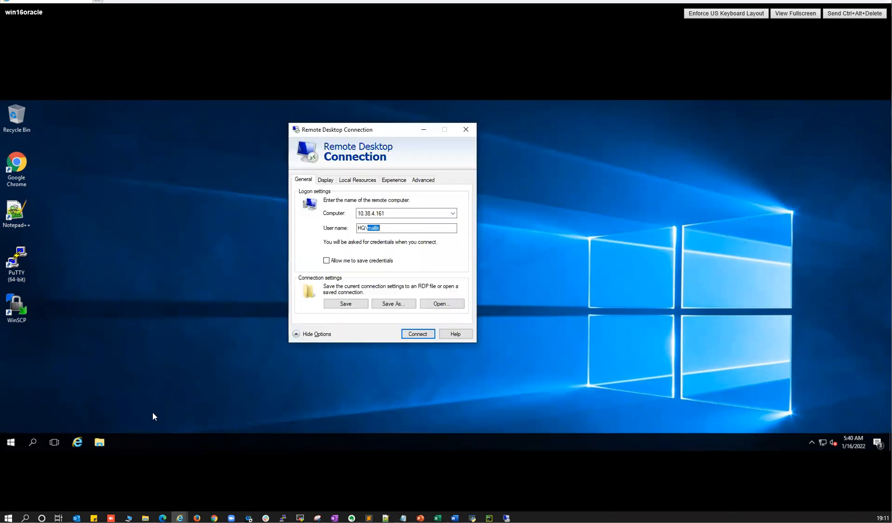
click(367, 228)
drag(380, 227, 351, 231)
text(administrator)
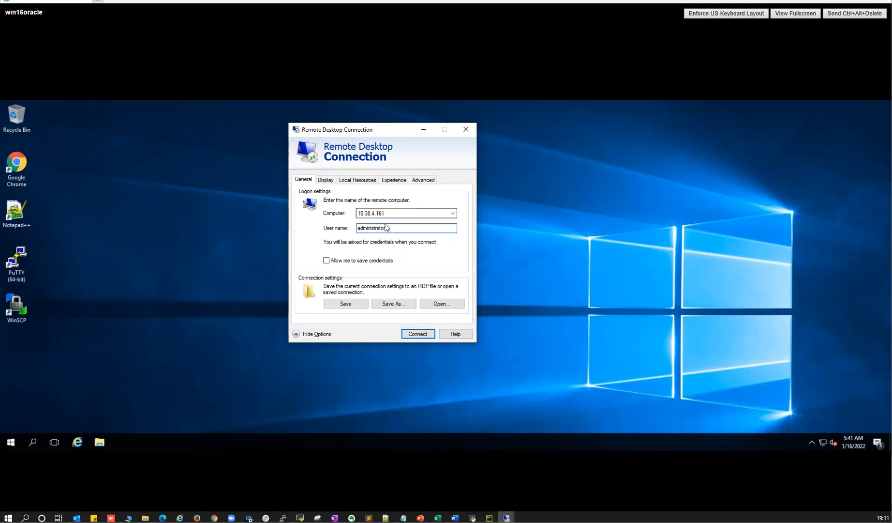
click(412, 334)
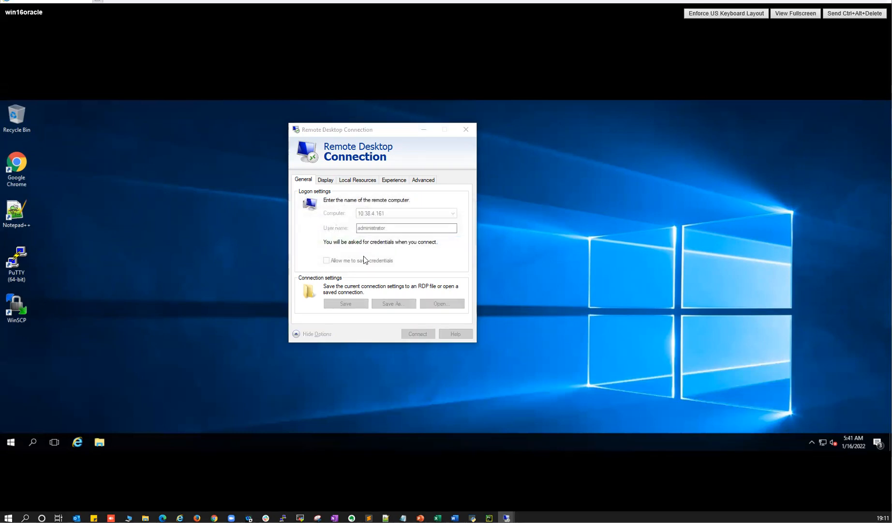
text(**********)
click(318, 273)
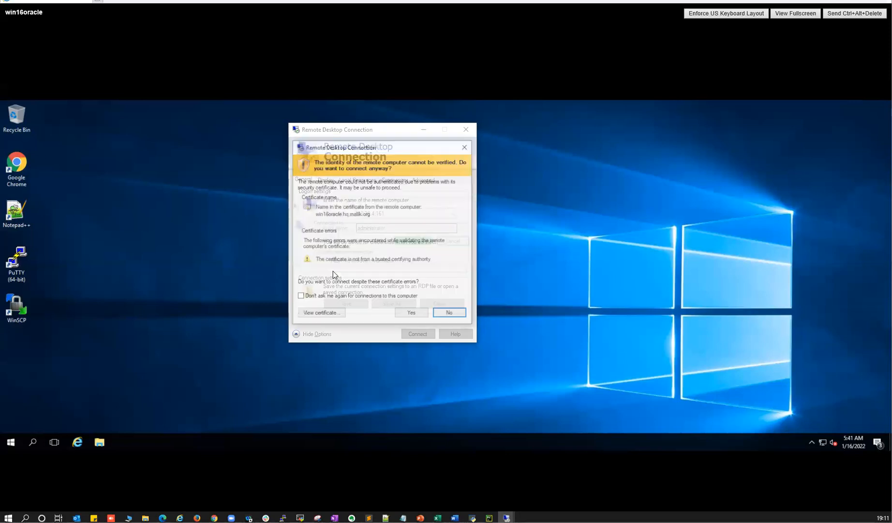
click(411, 313)
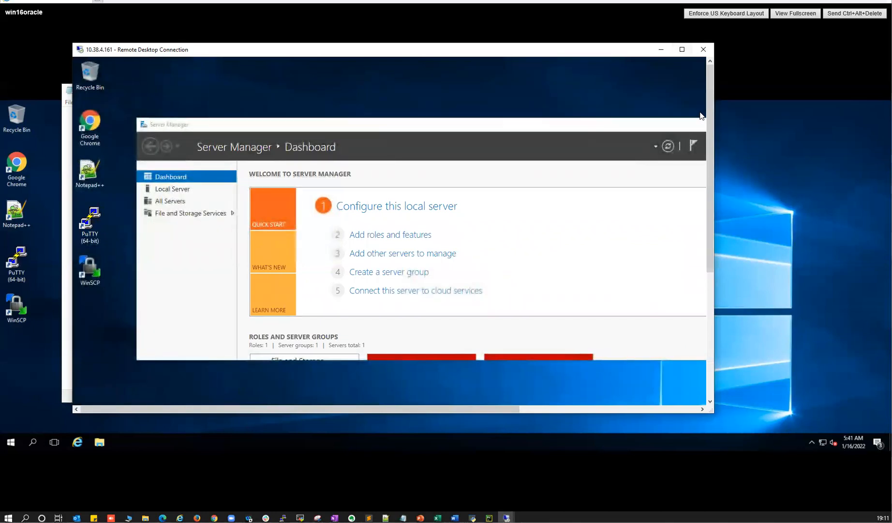
- Enlarge the remote session window and note '10.38.4.132 = Domain - HQ' in Notepad
drag(714, 118, 886, 116)
click(763, 125)
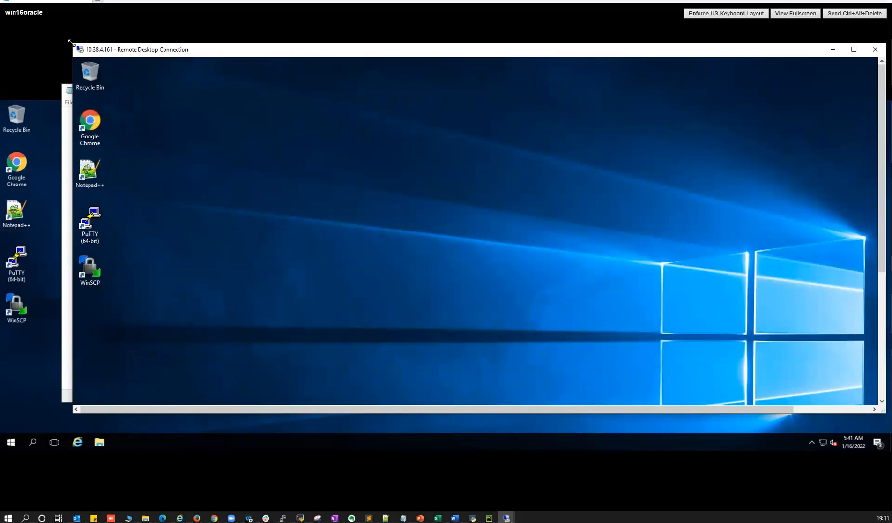
drag(70, 42, 1, 10)
click(403, 517)
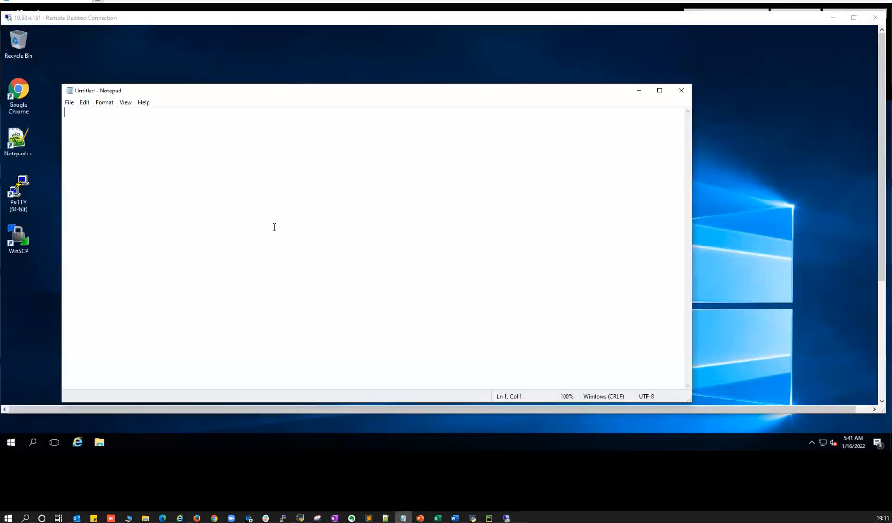
text(10.)
click(507, 517)
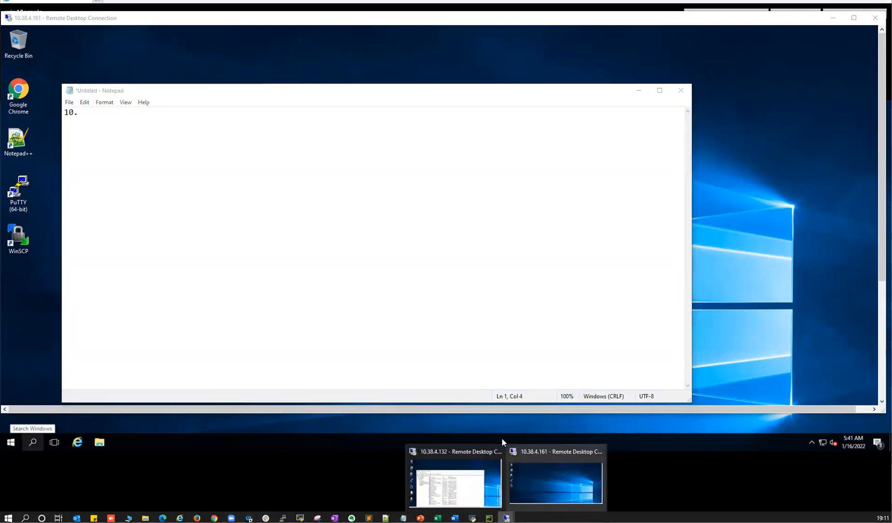
click(342, 260)
text(38)
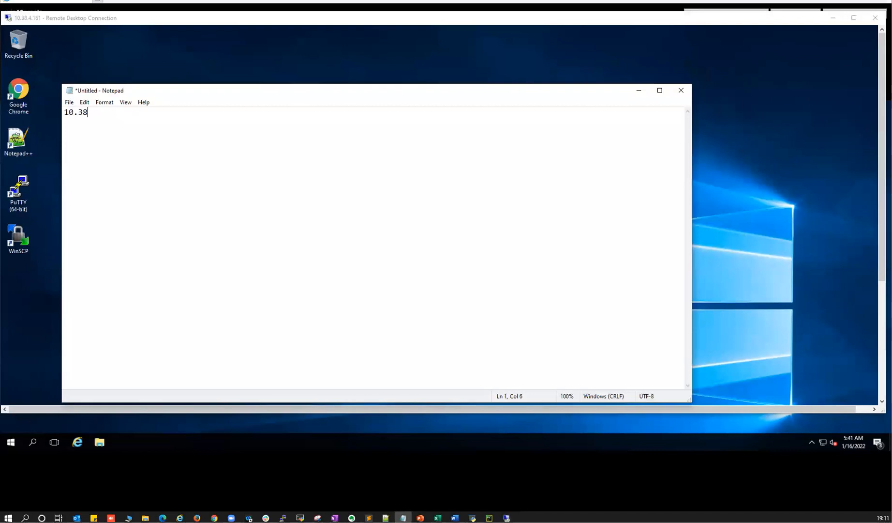
text(.4.132)
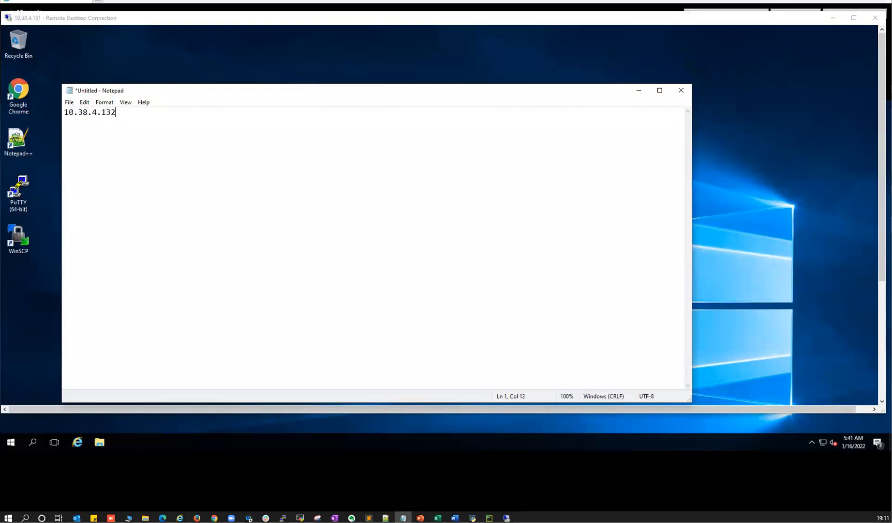
text( =- Domia)
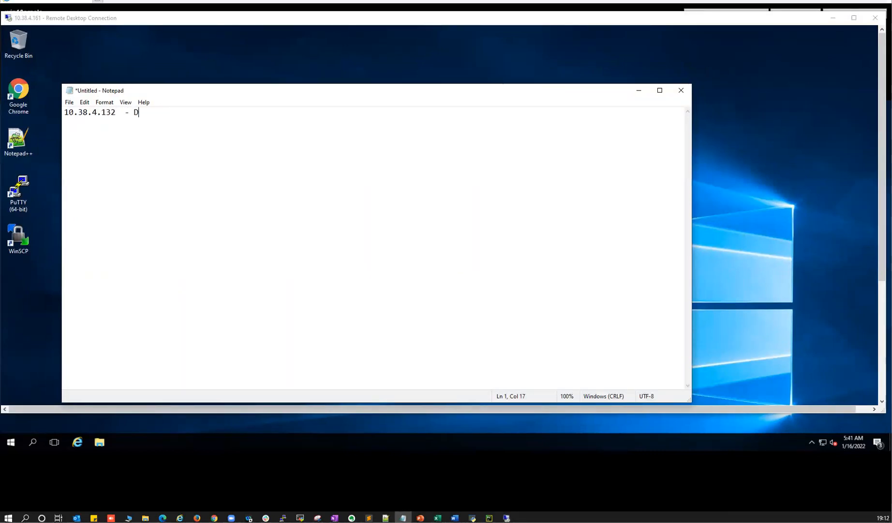
key(BackSpace)
key(BackSpace)
text(ain - HQ)
- Add a '10.38.4.461 = win16orcle' line after a blank line
key(Left)
key(Left)
key(End)
key(Return)
key(Return)
text(10.)
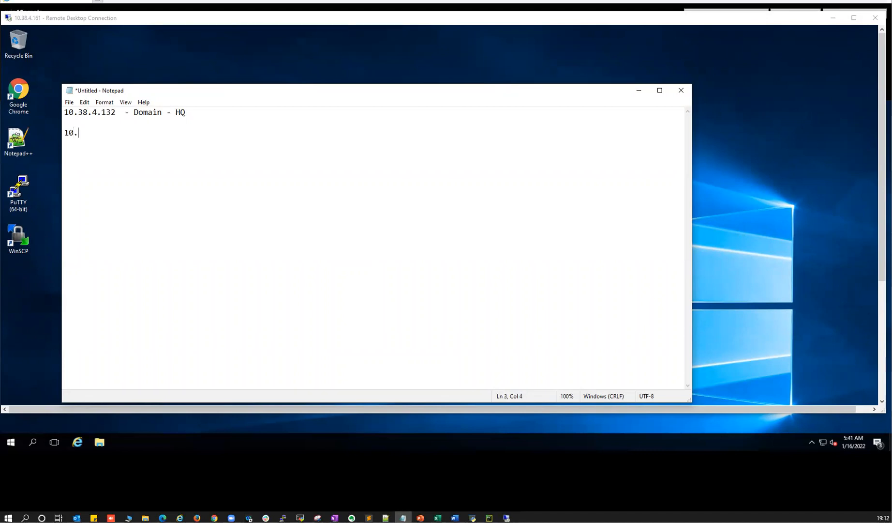
text(38.4.461 =)
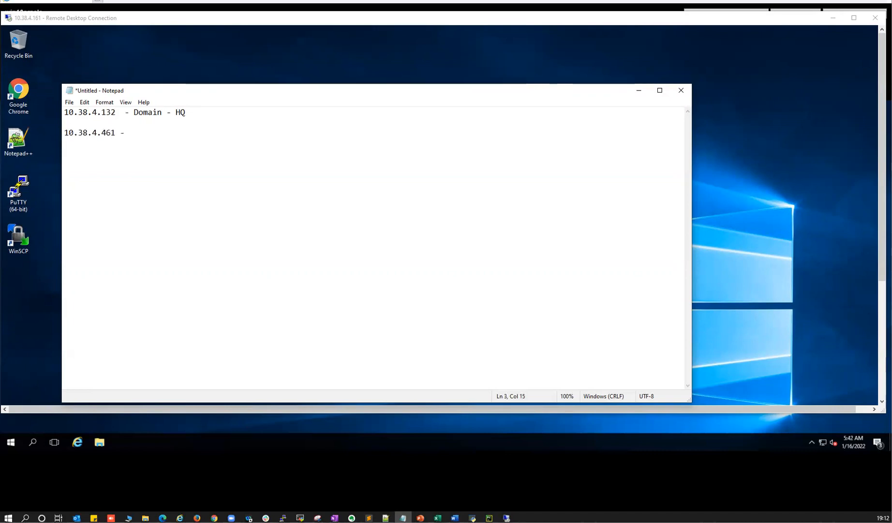
text( win16orcle)
- Insert a '--- Service acc - HQ\' line with the service account name under the domain entry
click(195, 113)
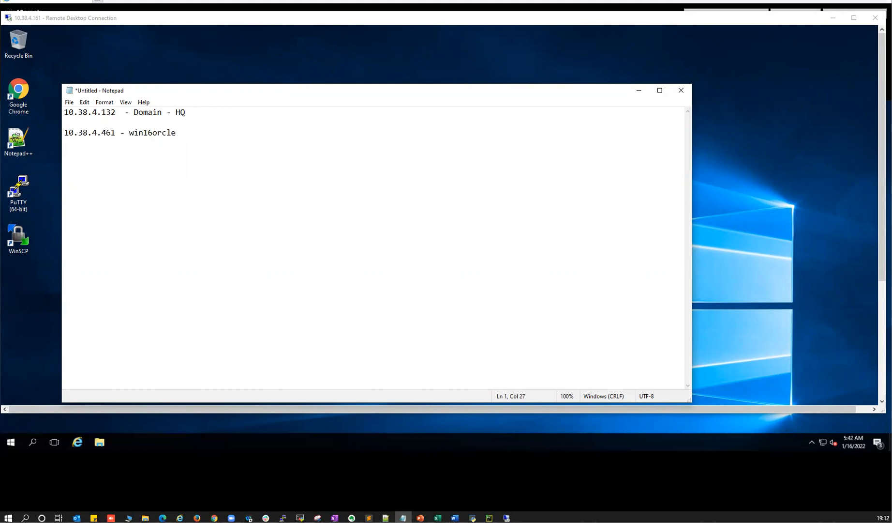
key(Return)
text(--- Server)
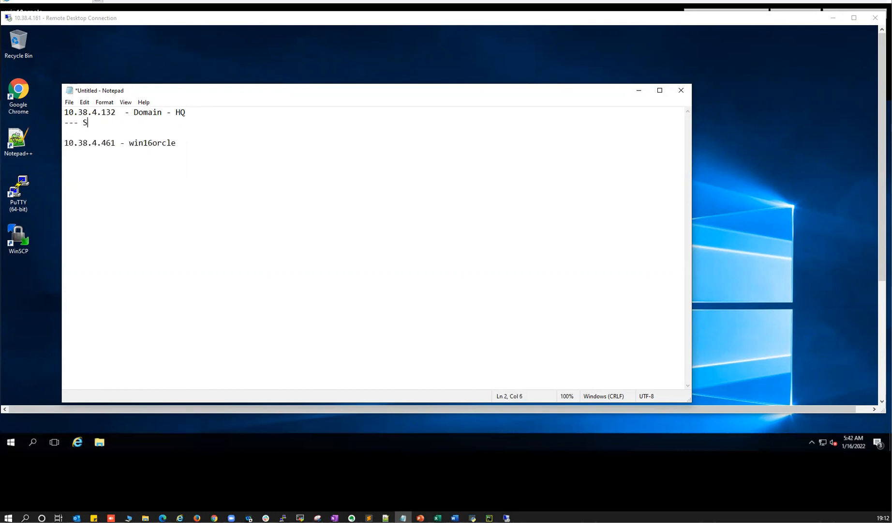
key(BackSpace)
key(BackSpace)
key(BackSpace)
key(BackSpace)
text(vice acc - HQmallik)
click(148, 122)
text(HQ\)
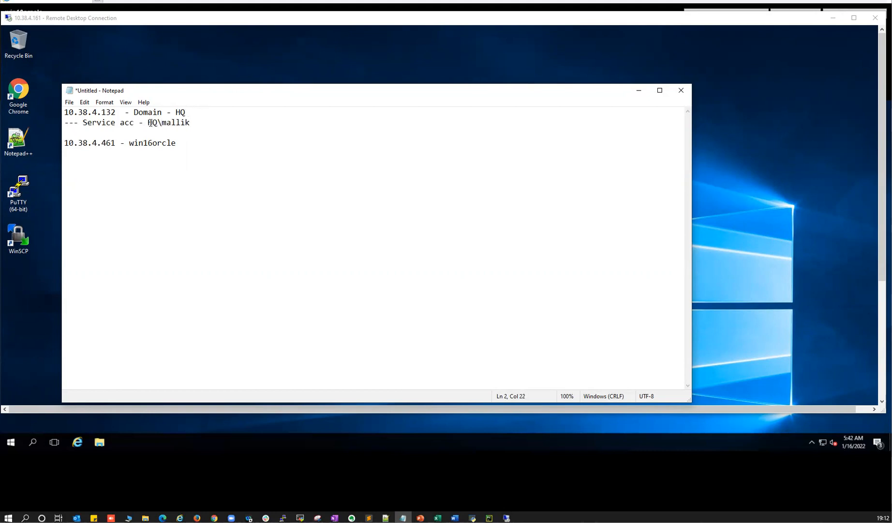
drag(147, 122, 193, 122)
drag(62, 145, 134, 145)
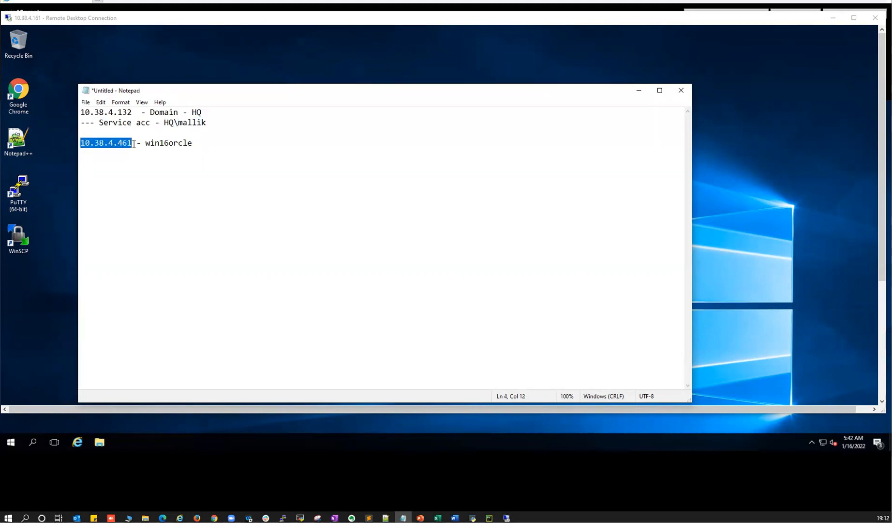
click(200, 154)
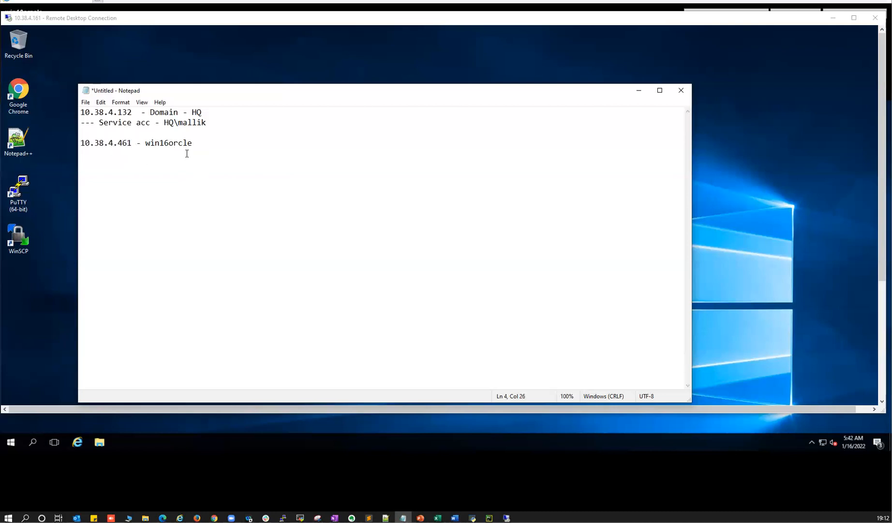
click(210, 113)
key(Return)
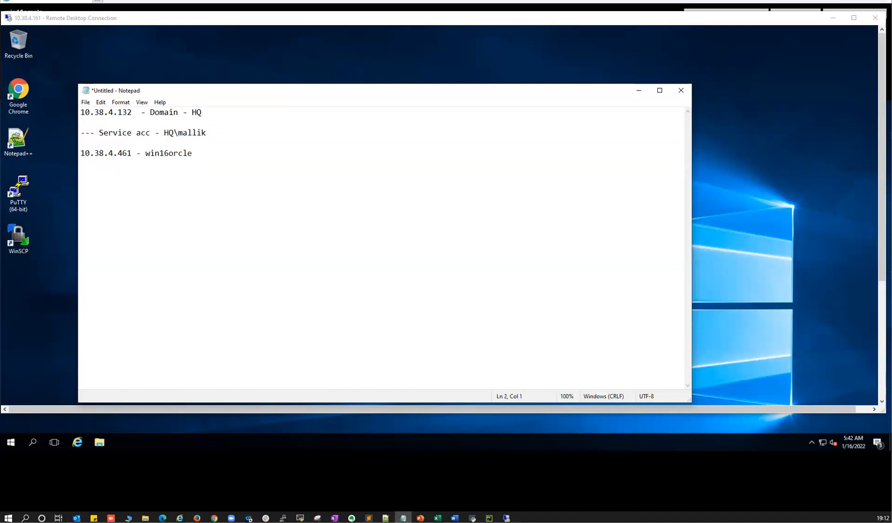
- Add a '--- Administrator - HQ\administrator' line under the HQ domain entry
text(--- Administrator )
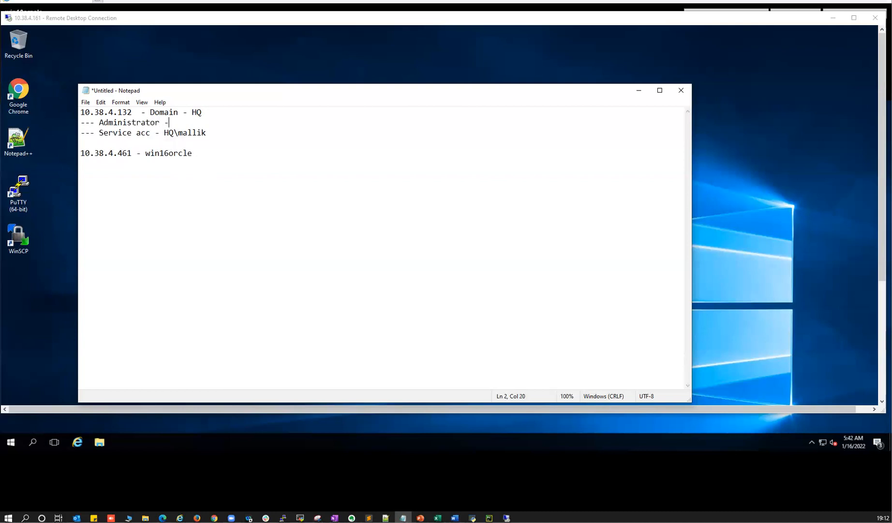
text(- HQ\)
text(mallik)
key(BackSpace)
key(BackSpace)
key(BackSpace)
key(BackSpace)
key(BackSpace)
key(BackSpace)
text(administrator)
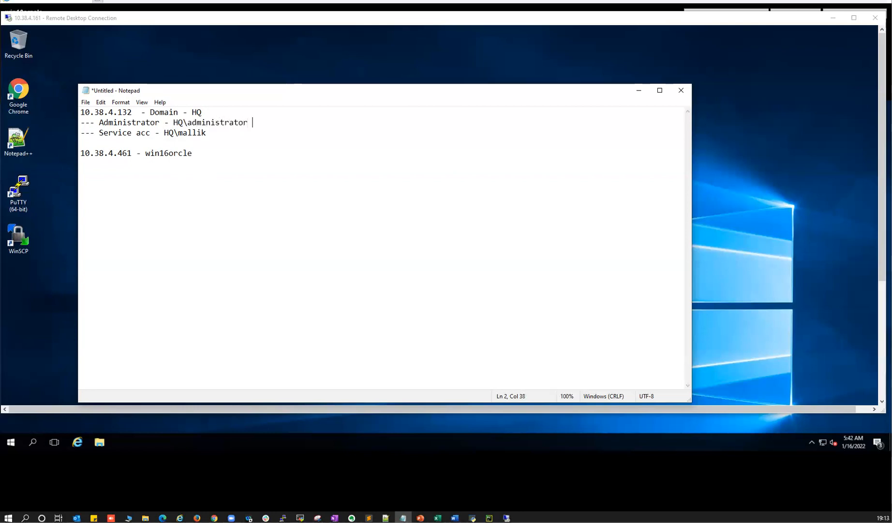
drag(188, 124, 248, 124)
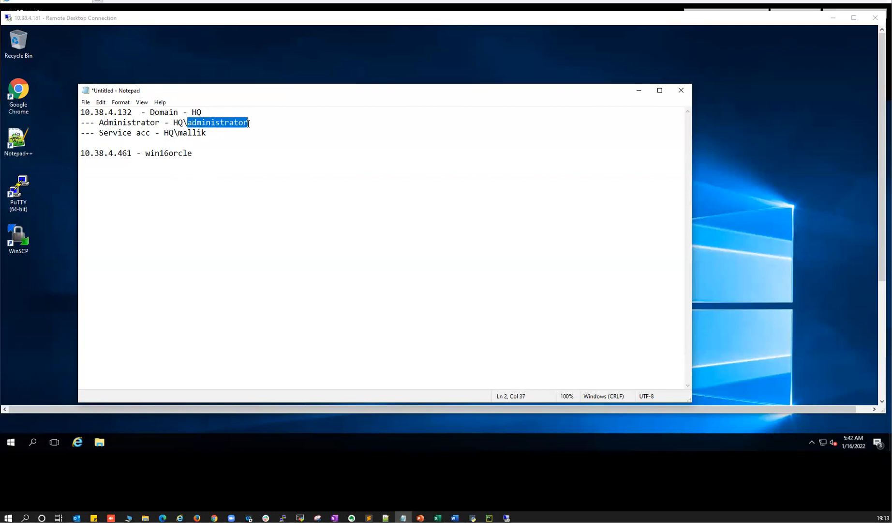
drag(193, 112, 213, 132)
double_click(198, 112)
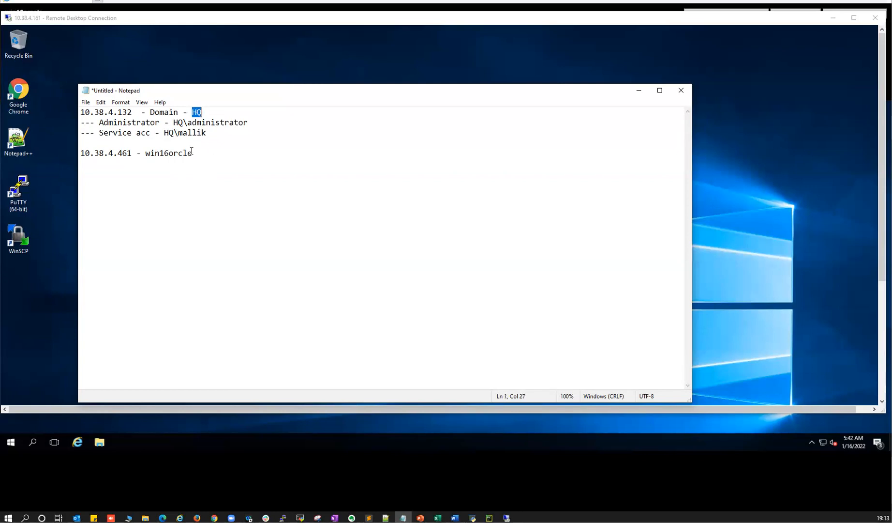
drag(92, 152, 123, 153)
double_click(161, 151)
- Copy the Administrator line under win16orcle and remove its HQ\ prefix
click(207, 151)
key(Return)
text(---)
drag(98, 122, 253, 123)
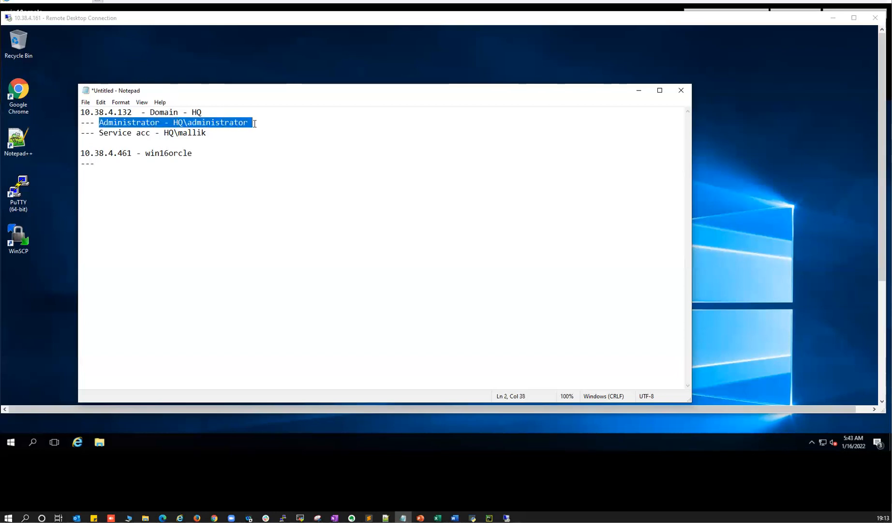
key(ctrl+c)
click(123, 162)
key(ctrl+v)
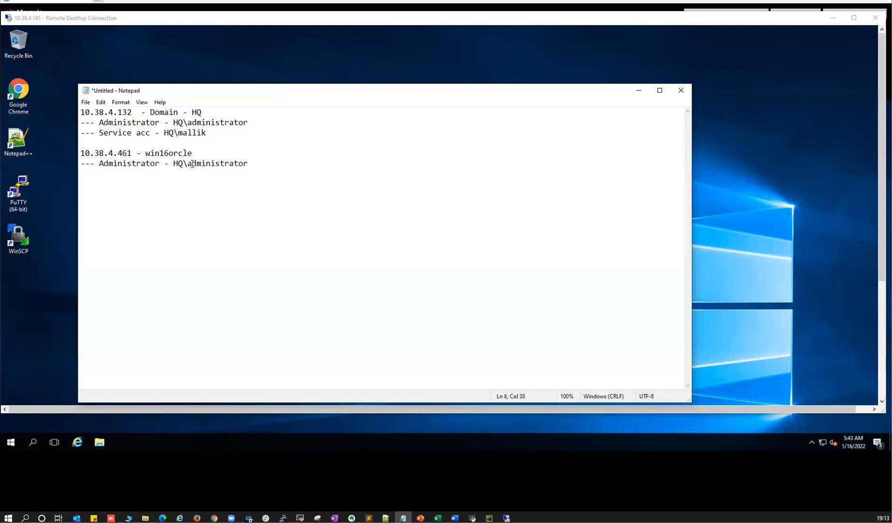
drag(188, 163, 174, 163)
key(Delete)
- Append '--- local admin' to that line and add an 'oracle ---------- local account' line
click(176, 163)
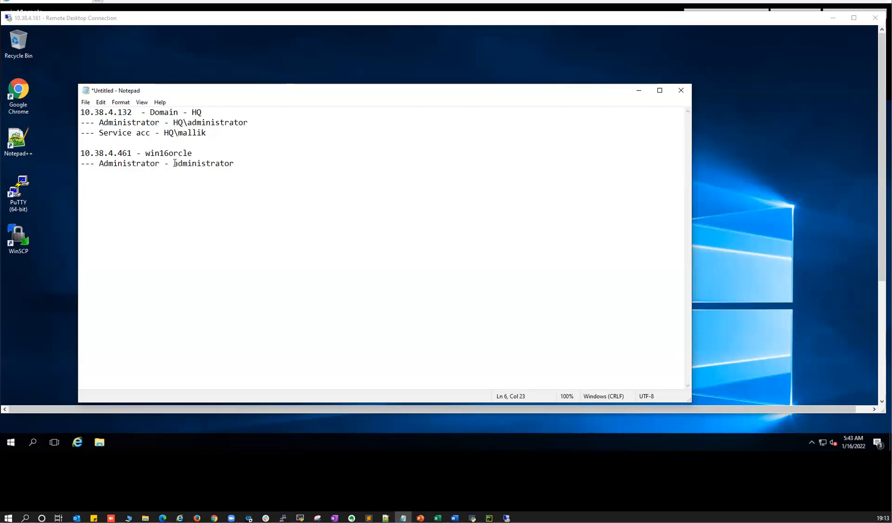
click(254, 163)
text(---)
click(254, 163)
text(--- local )
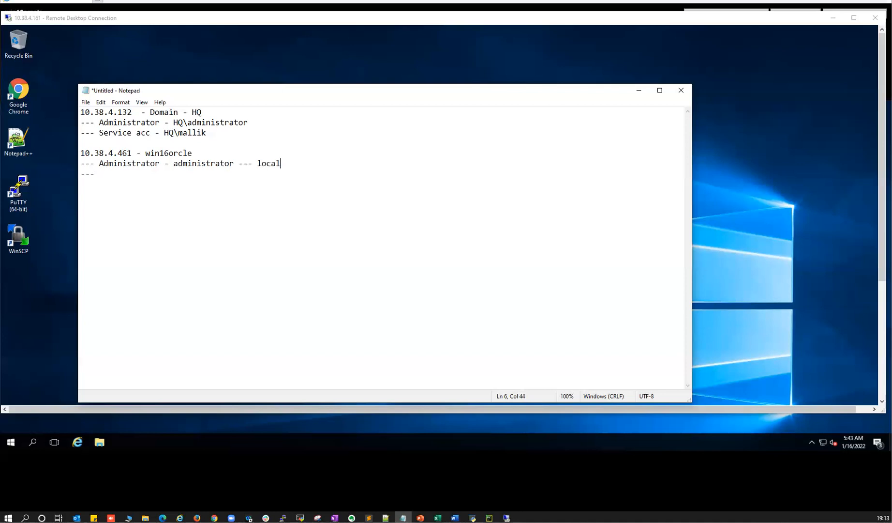
text(admin)
key(Return)
key(Down)
text(oracle)
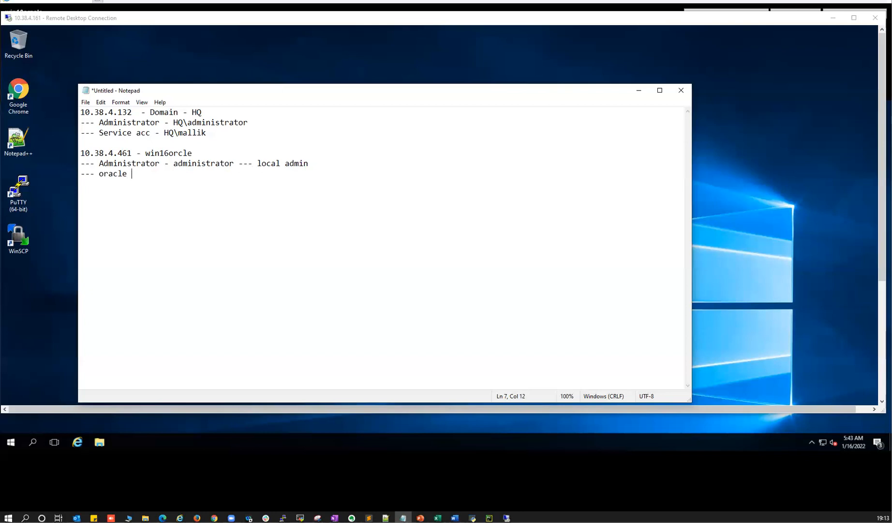
text( ---------- local account)
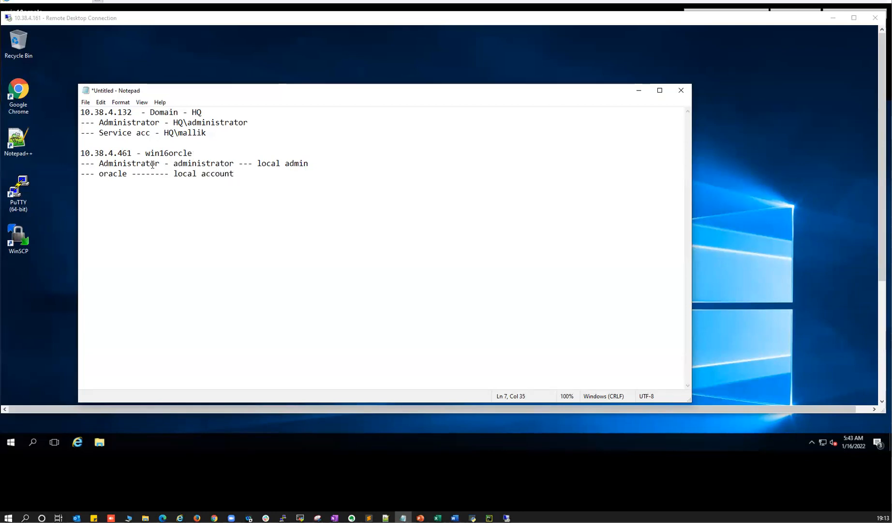
- Highlight the domain administrator, HQ, service account, local admin and oracle entries in turn
drag(99, 122, 251, 122)
drag(192, 112, 206, 133)
drag(108, 132, 203, 112)
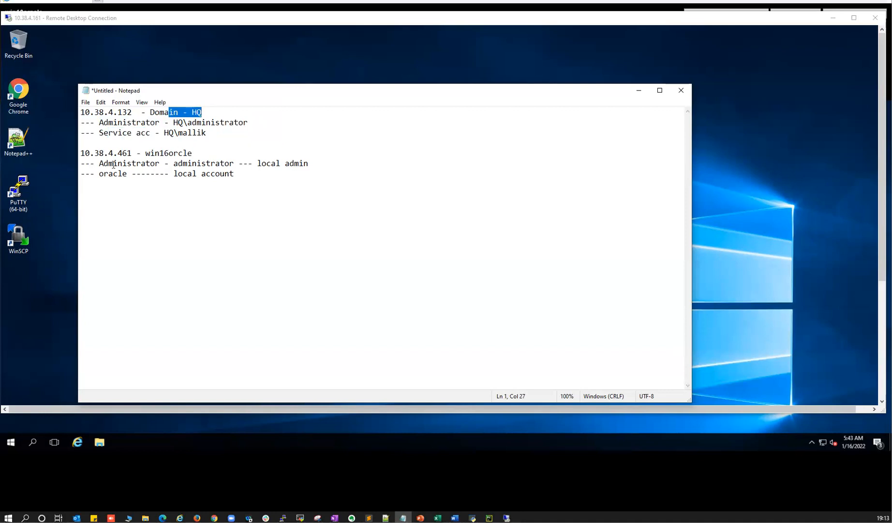
drag(104, 163, 155, 163)
drag(87, 149, 308, 164)
drag(99, 173, 234, 174)
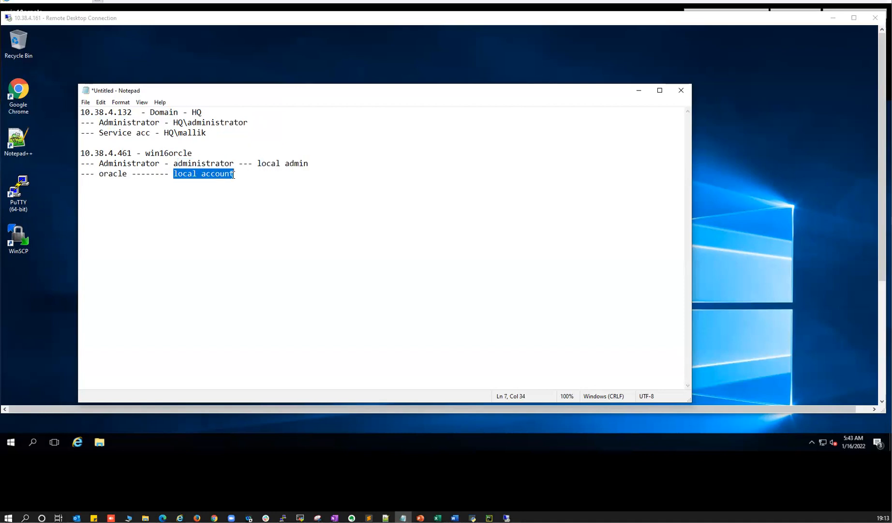
drag(100, 173, 128, 174)
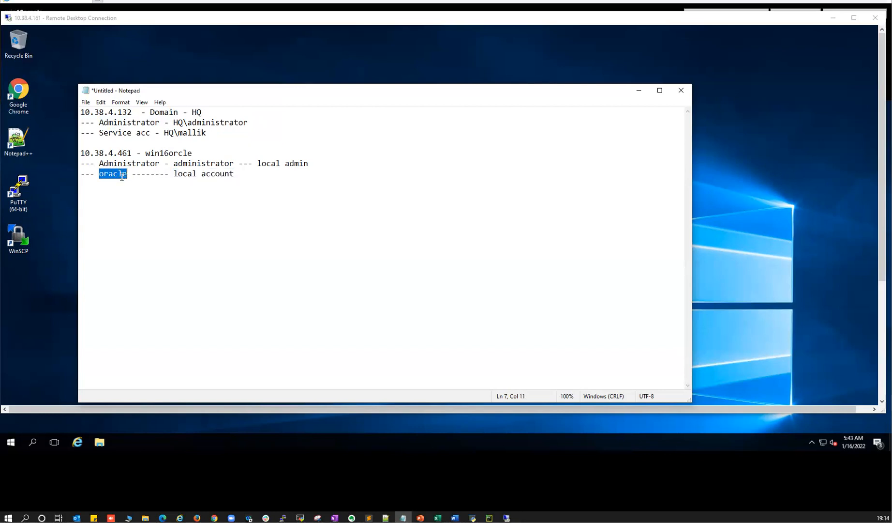
click(107, 173)
double_click(107, 173)
drag(83, 153, 190, 154)
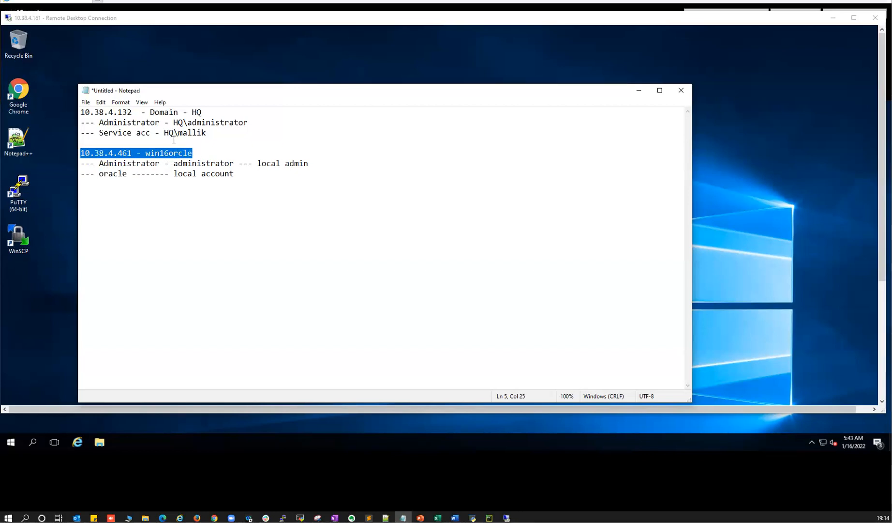
drag(179, 134, 205, 134)
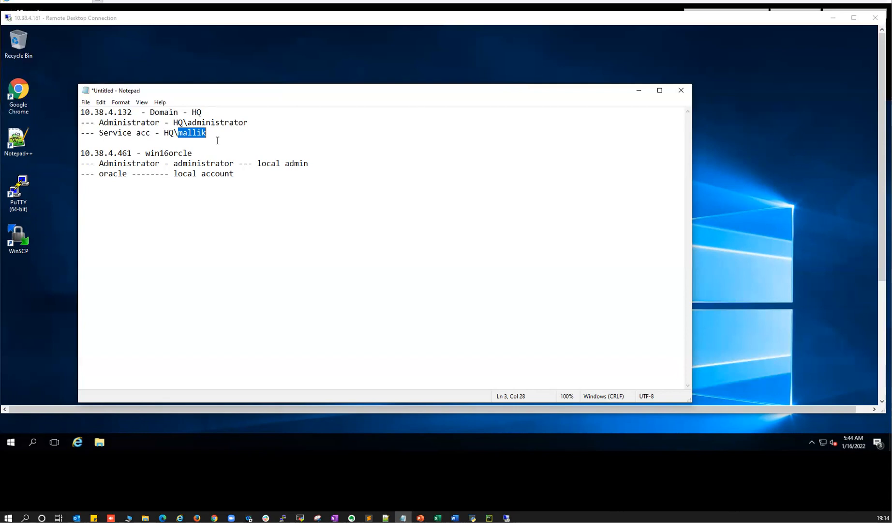
click(252, 122)
- Go over the HQ\administrator domain login and the local admin line by highlighting them
click(184, 123)
drag(189, 123, 246, 124)
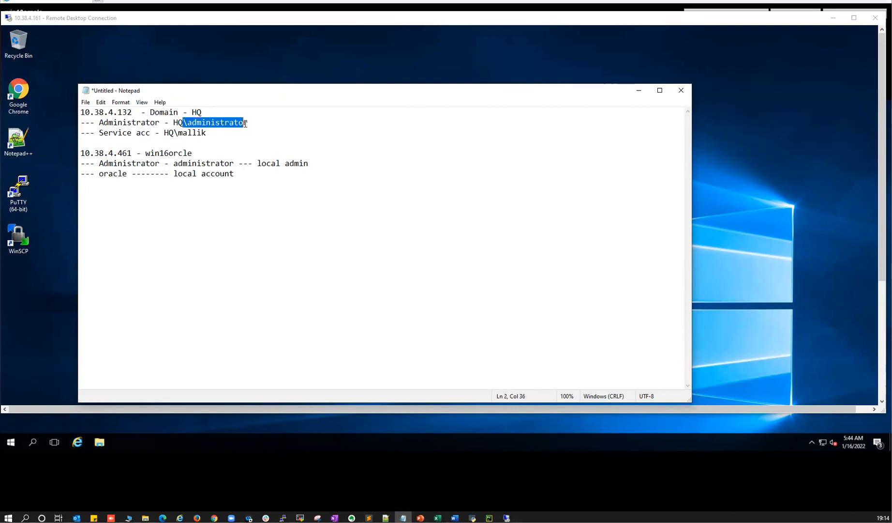
drag(194, 112, 202, 112)
click(260, 123)
drag(248, 123, 80, 123)
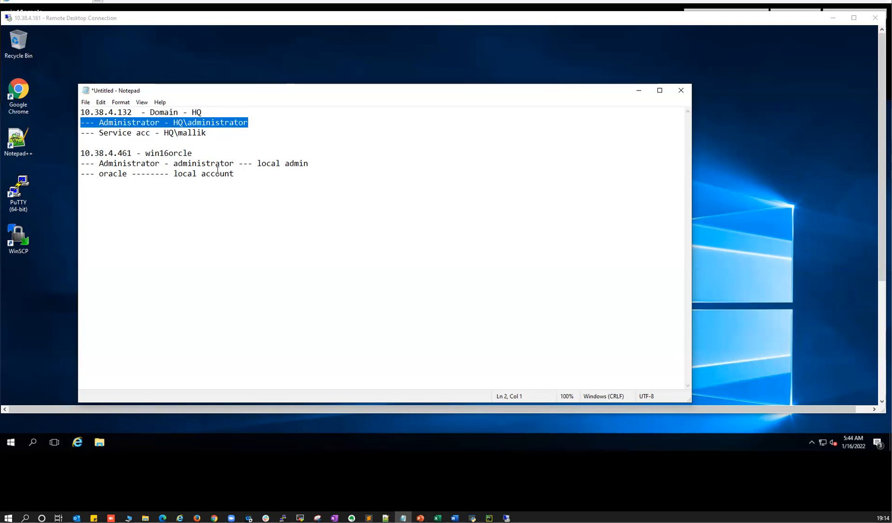
drag(173, 164, 234, 164)
drag(313, 164, 82, 163)
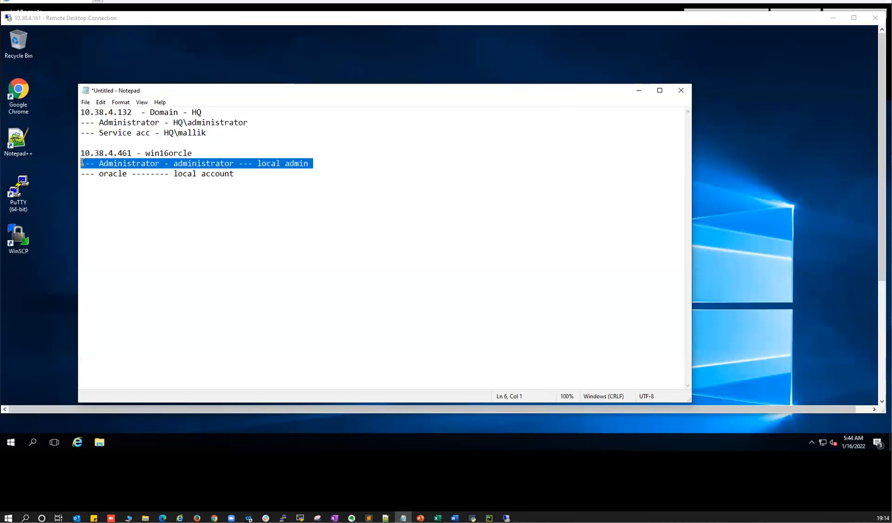
click(218, 164)
drag(113, 163, 293, 163)
drag(113, 122, 233, 122)
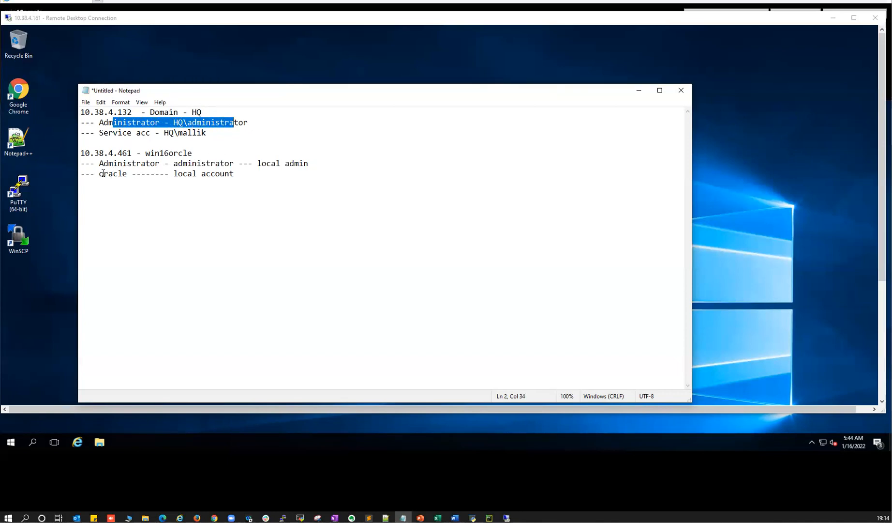
drag(104, 173, 120, 174)
- Highlight the oracle local account and the full service account login once more
drag(178, 173, 225, 174)
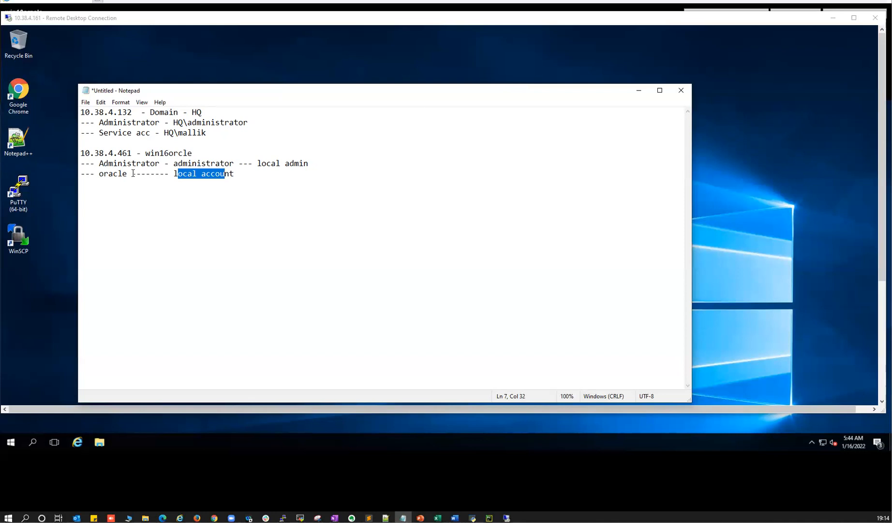
drag(109, 173, 127, 173)
drag(173, 132, 191, 134)
click(206, 132)
drag(183, 133, 207, 133)
drag(110, 174, 129, 175)
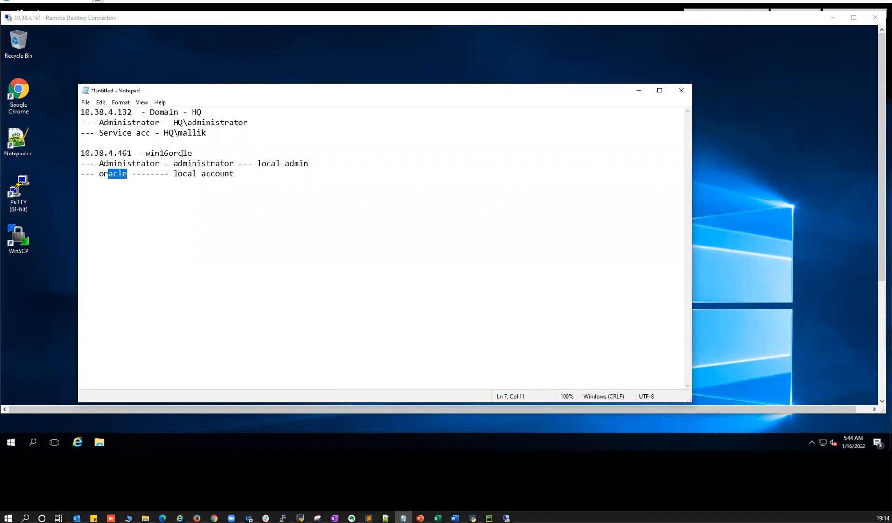
click(165, 132)
drag(165, 133, 207, 133)
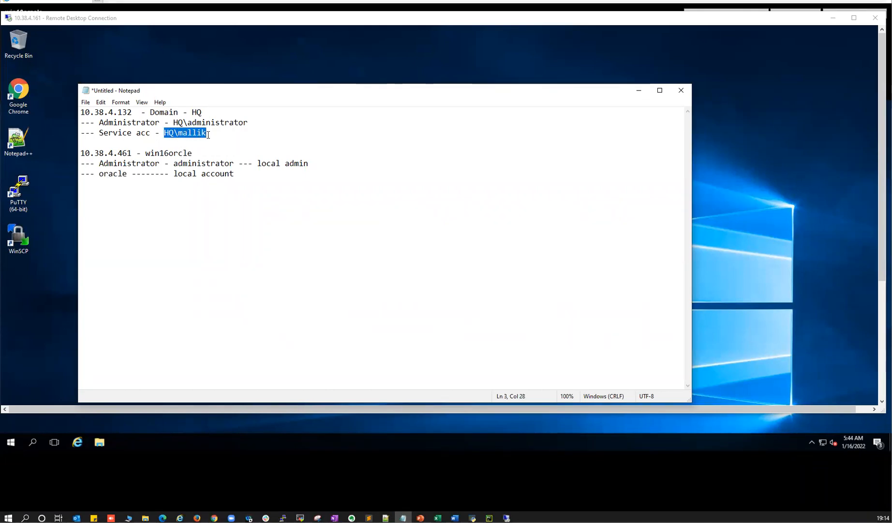
drag(98, 173, 124, 173)
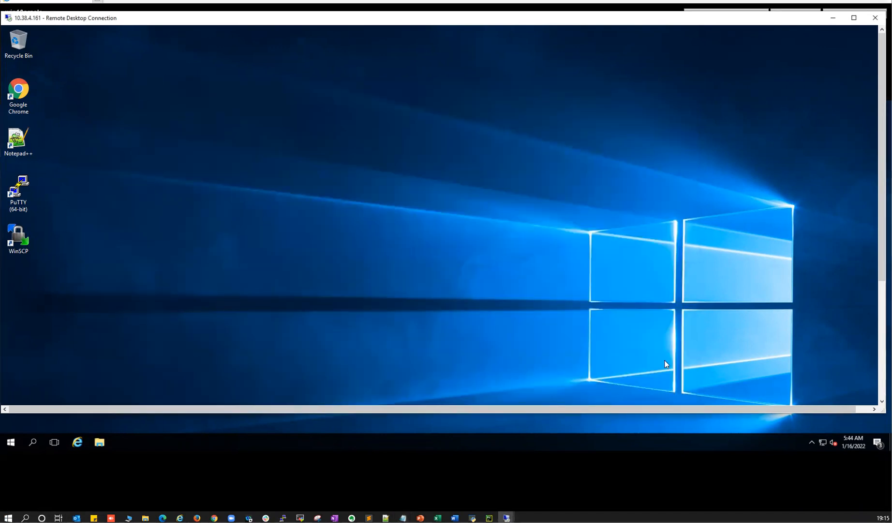
- Open the Downloads folder in File Explorer on the 10.38.4.161 session, then hide it
click(881, 368)
click(104, 397)
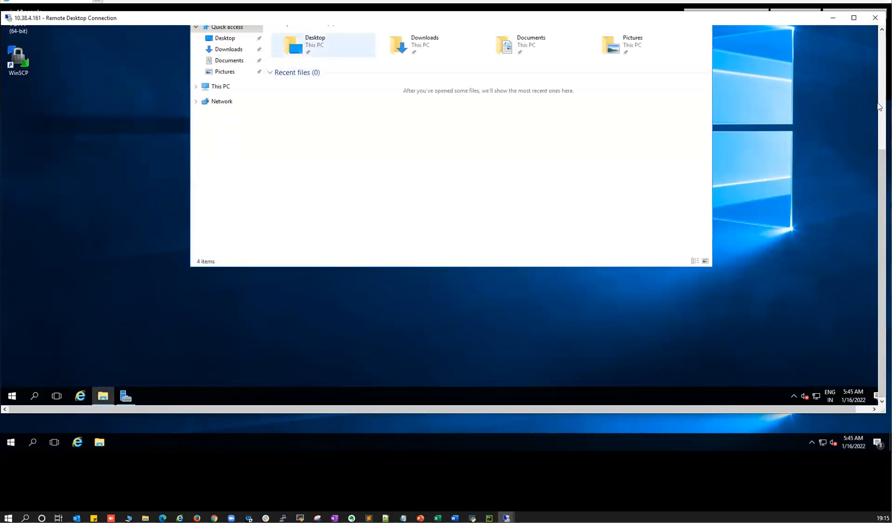
click(854, 18)
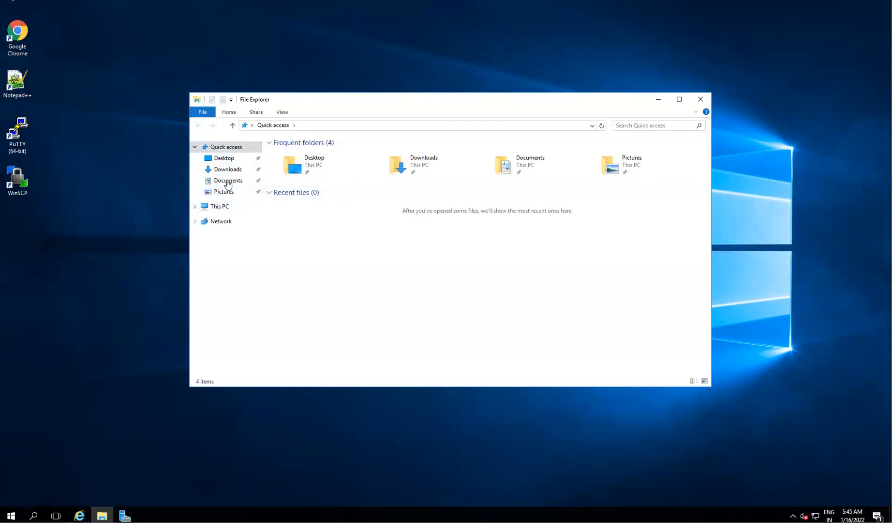
click(227, 169)
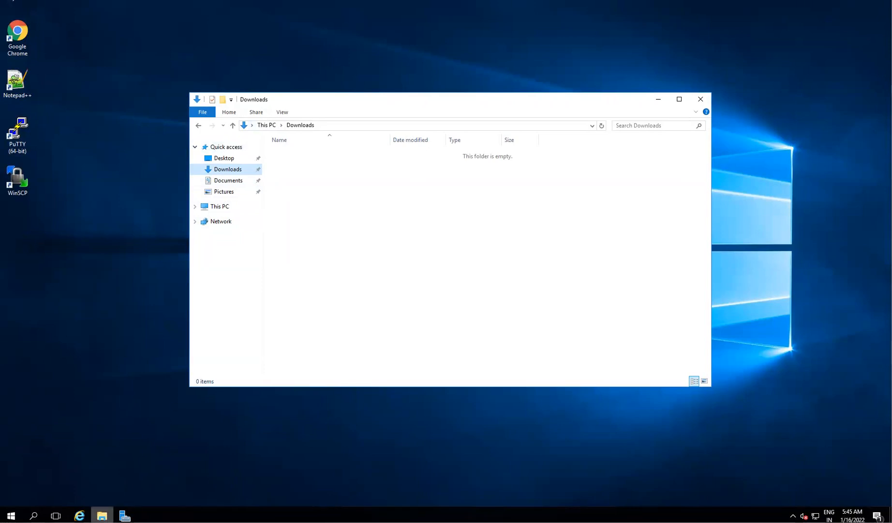
click(102, 516)
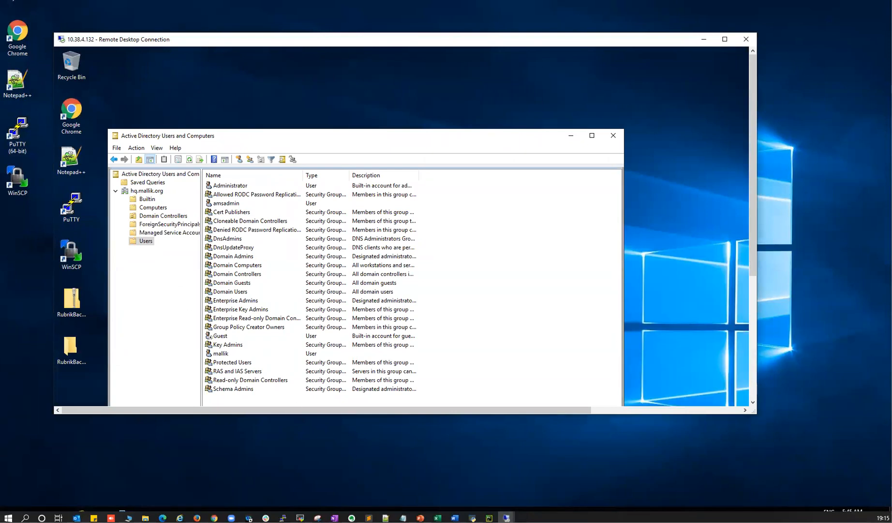
- On win16oracle, select the WINDOWS.X64_193000_db_home zip in Downloads and open Local Disk (C:)
click(180, 518)
click(100, 444)
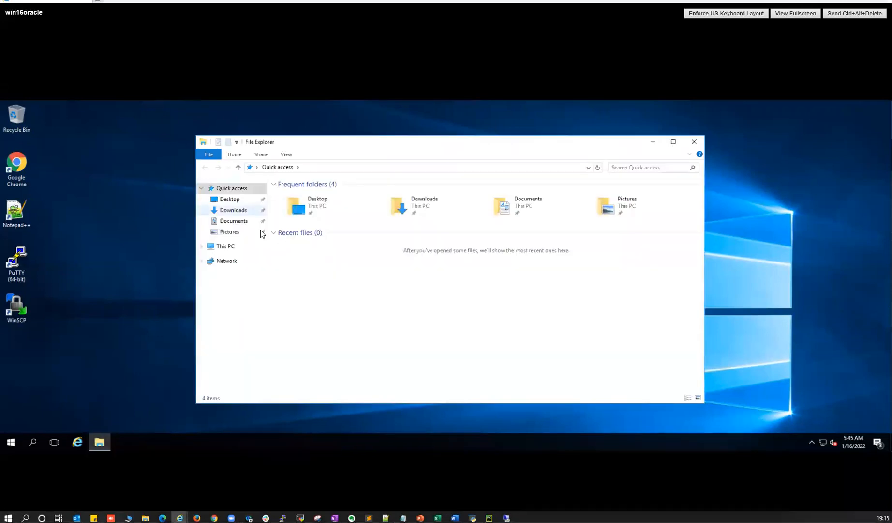
click(240, 212)
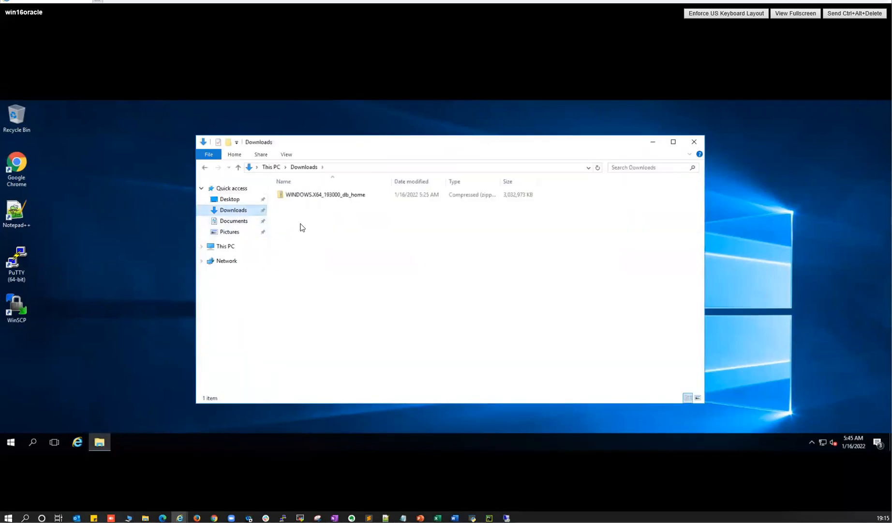
click(304, 197)
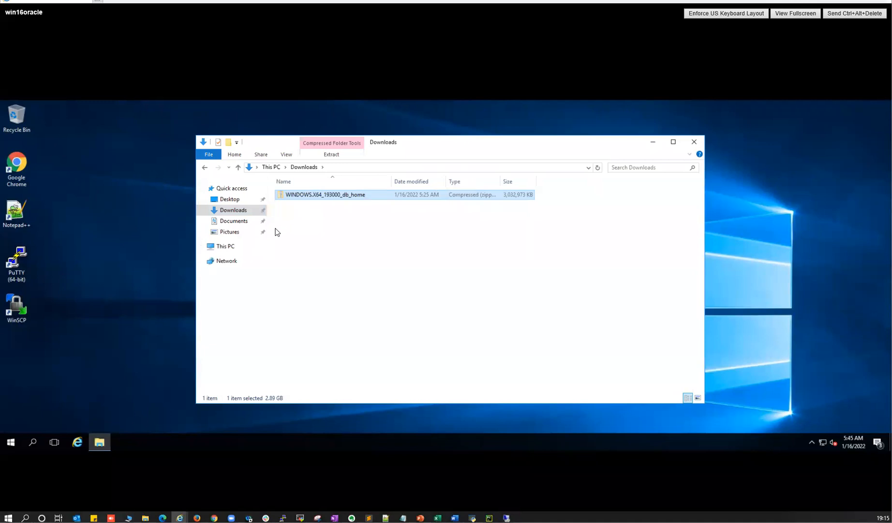
click(270, 167)
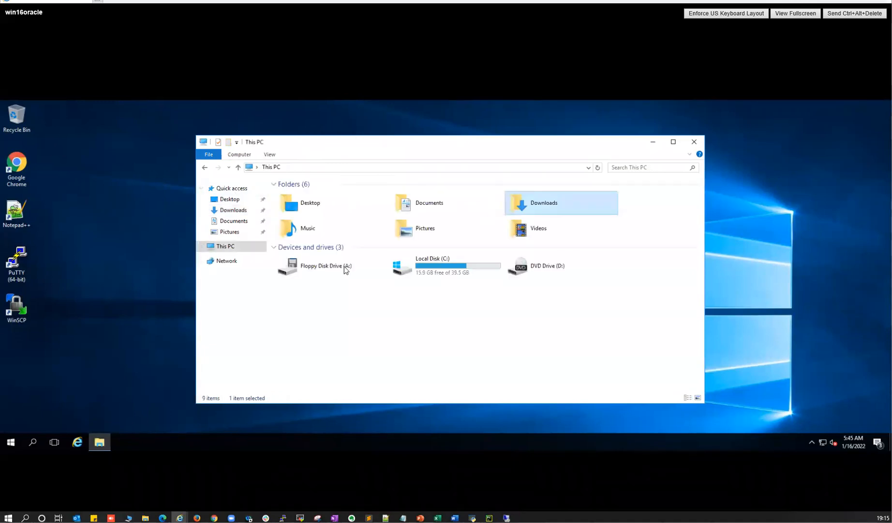
double_click(424, 259)
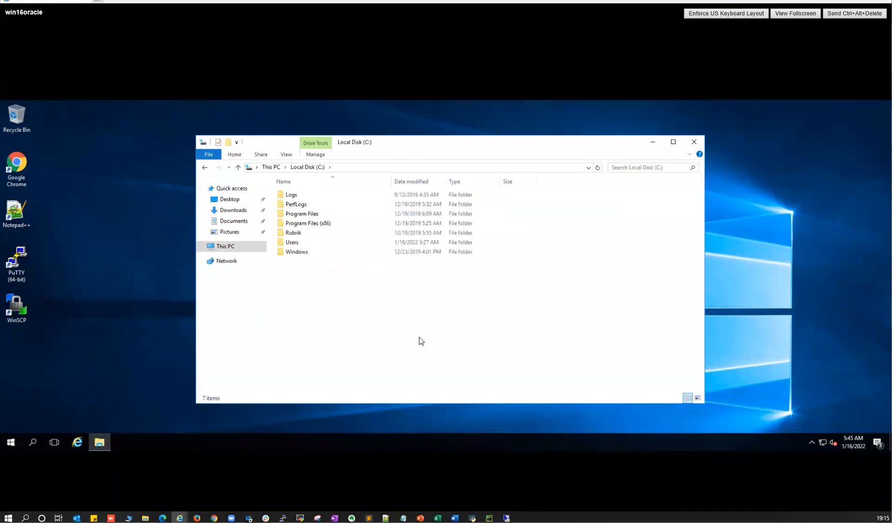
- Paste the zip into C:\ and submit UAC credentials with the misspelled 'administartor' user
key(ctrl+v)
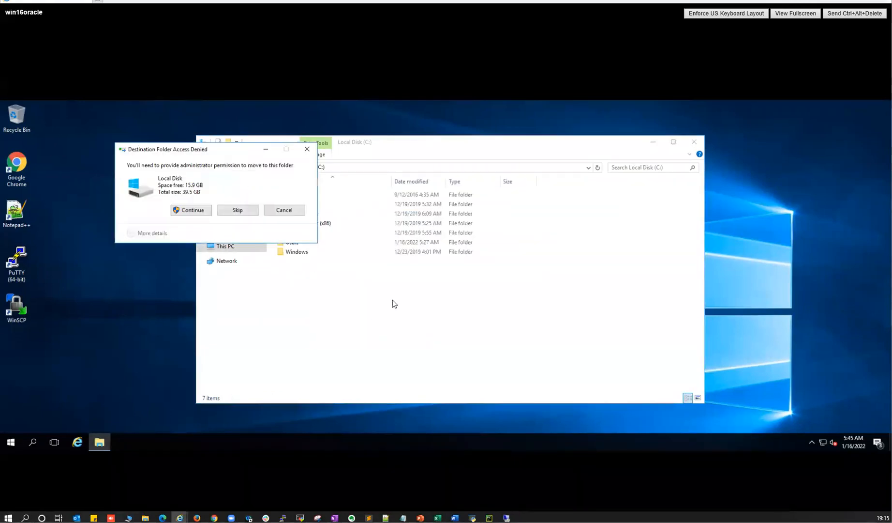
click(196, 213)
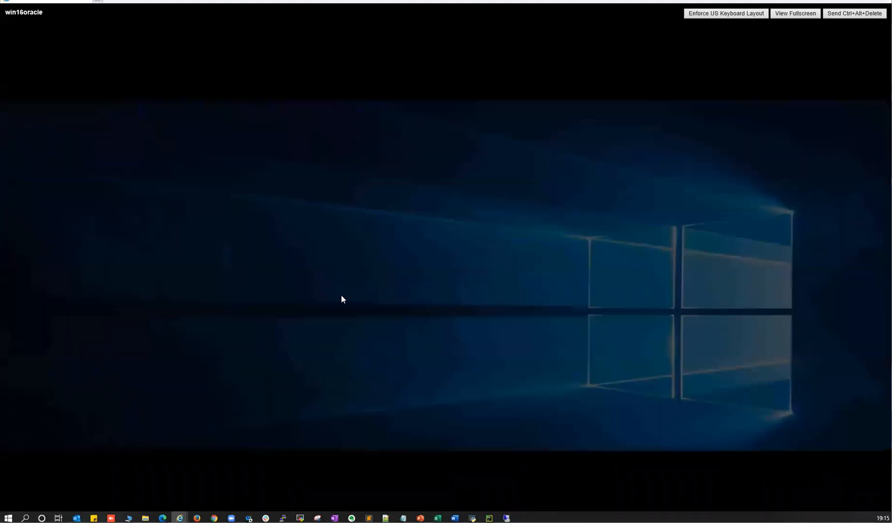
text(ad)
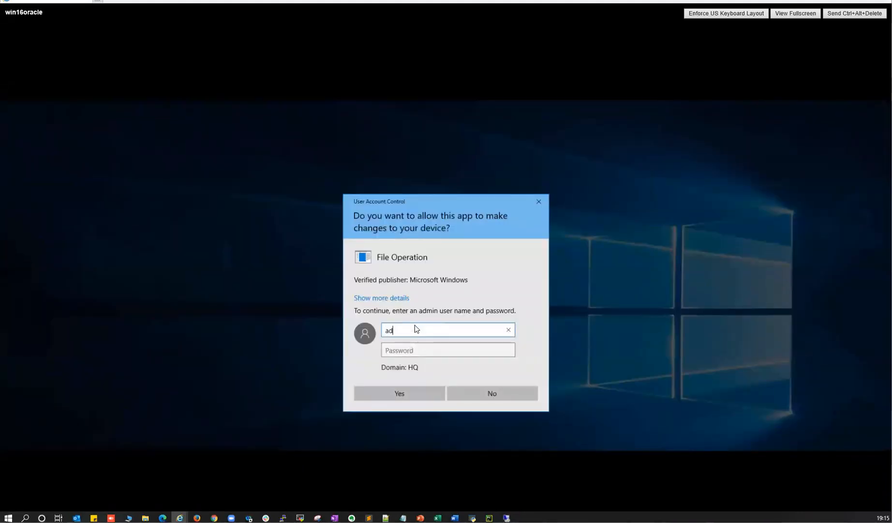
text(ministarto)
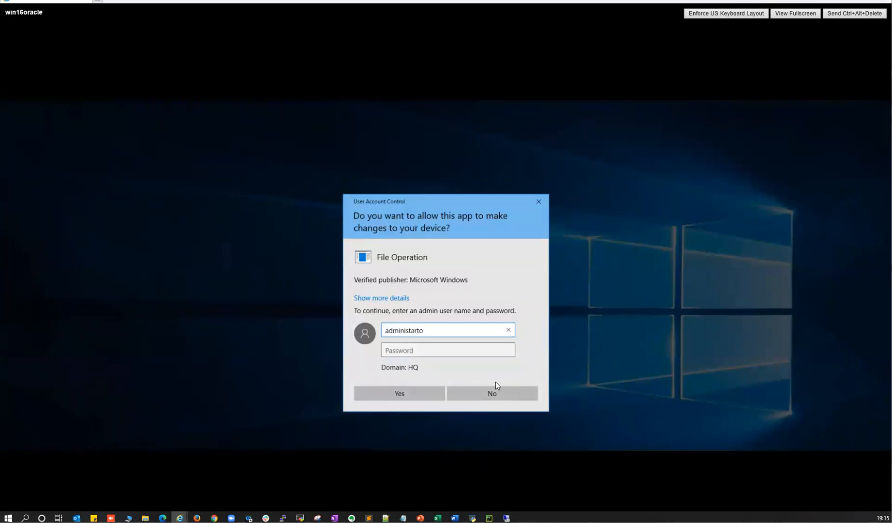
text(r)
key(Tab)
text(••••••••••••)
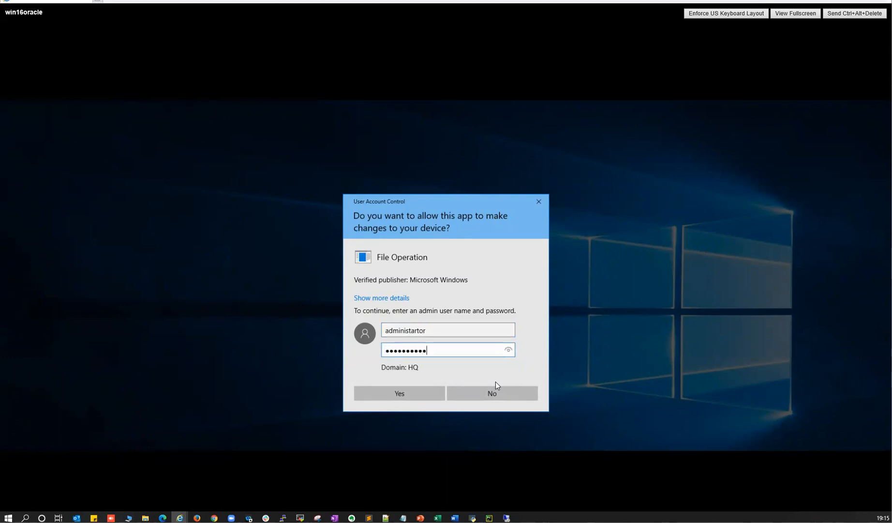
key(Return)
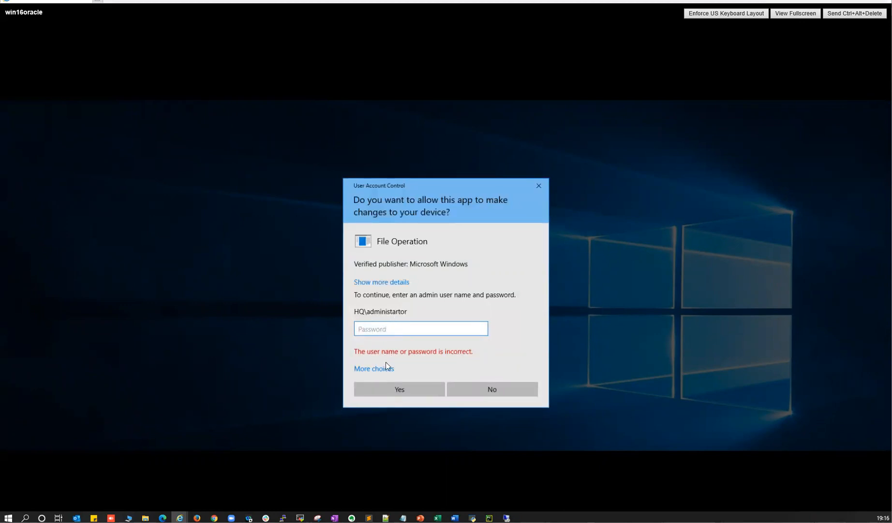
- Retry the UAC prompt with a different account, signing in as administrator with its password
click(374, 368)
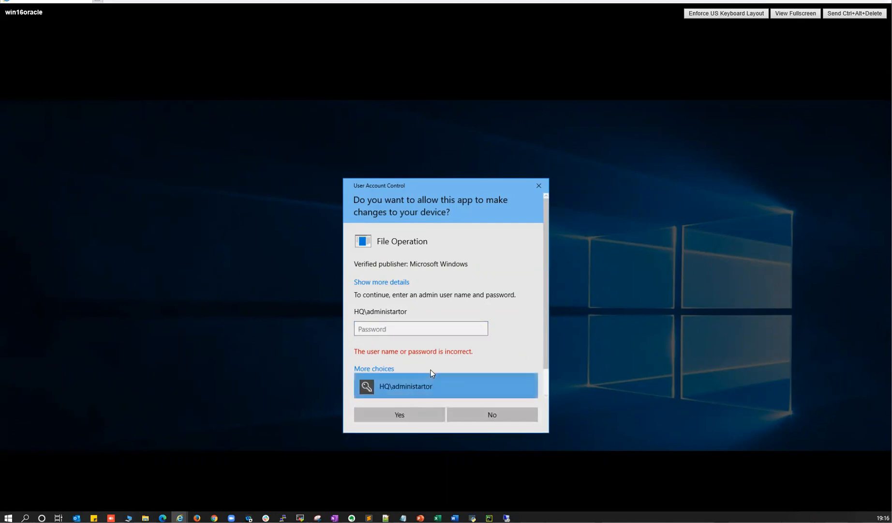
scroll(422, 382, down, 1)
click(409, 385)
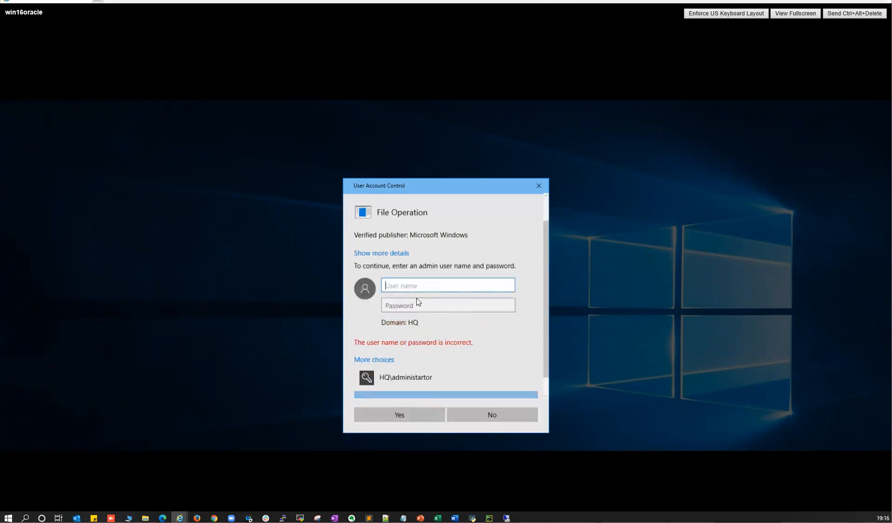
text(administr)
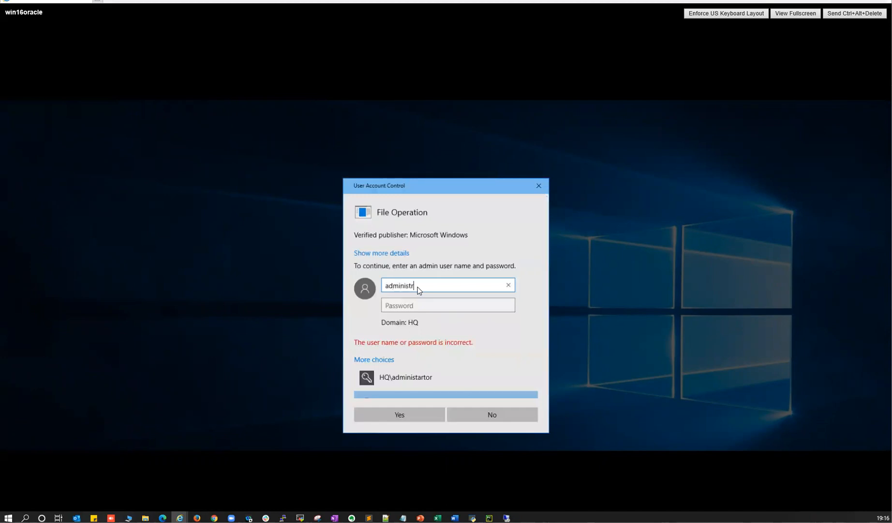
text(ator)
key(Tab)
text(•••••••••)
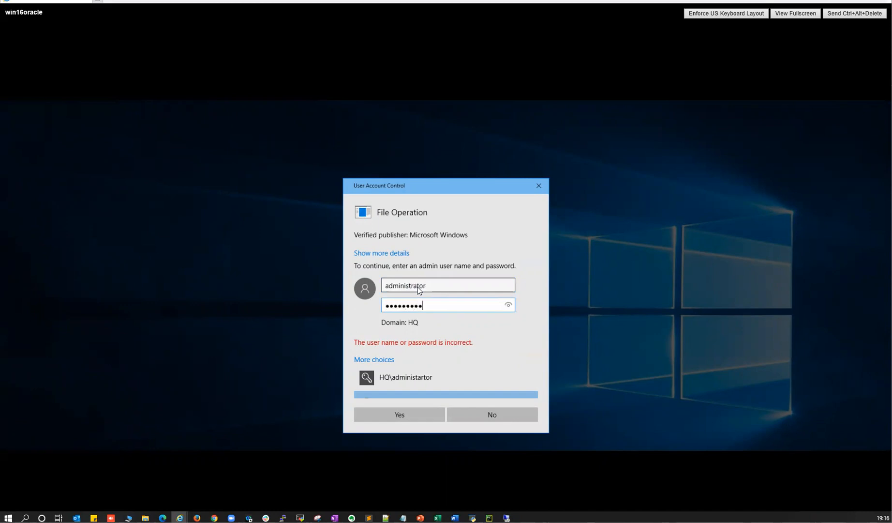
click(406, 420)
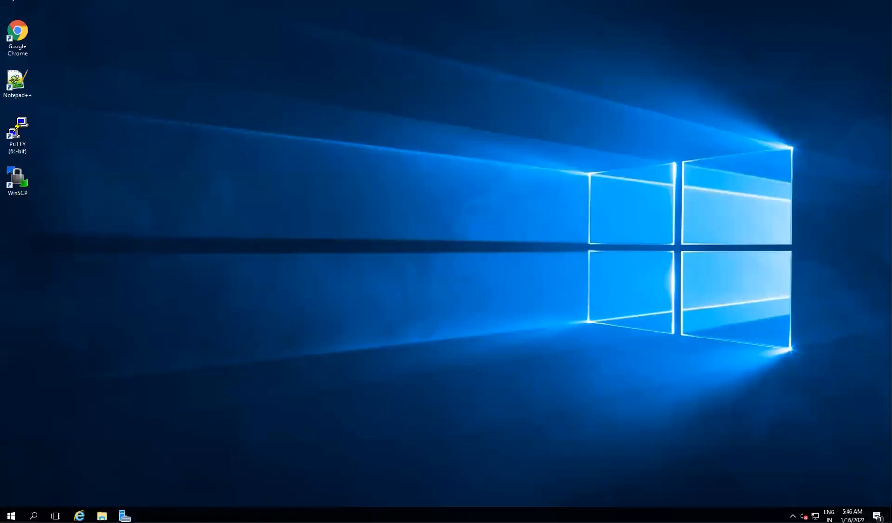
- Reopen File Explorer on Local Disk (C:) and check the db_home zip is there
click(102, 515)
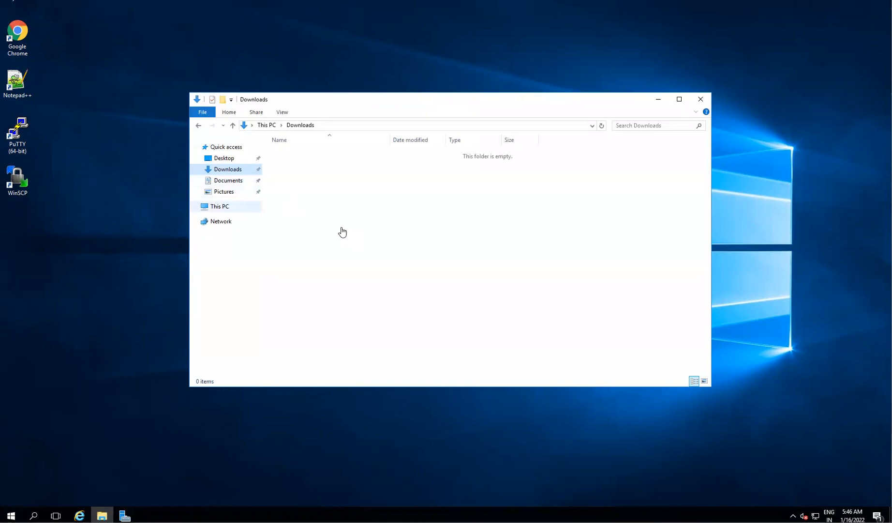
double_click(435, 228)
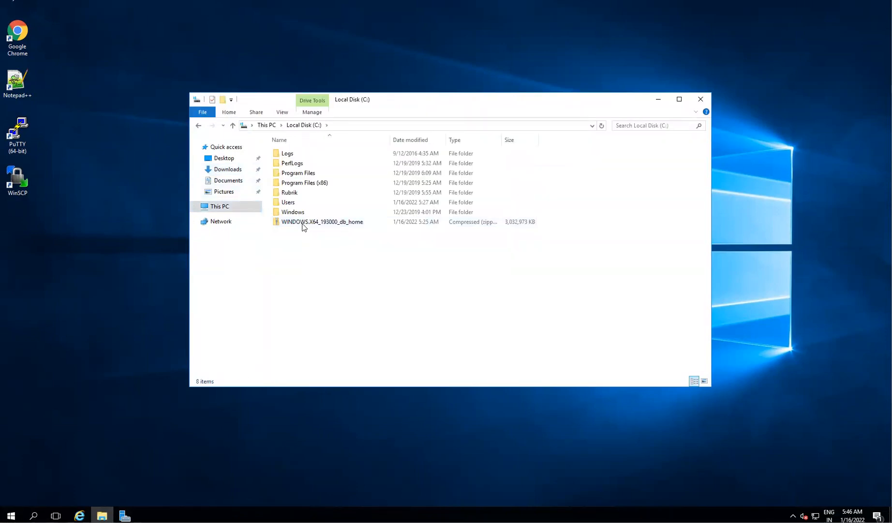
click(304, 223)
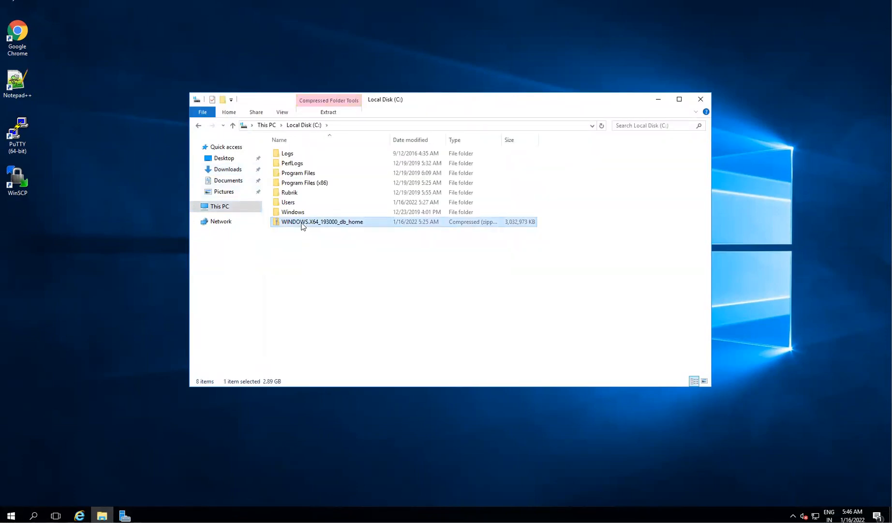
click(324, 267)
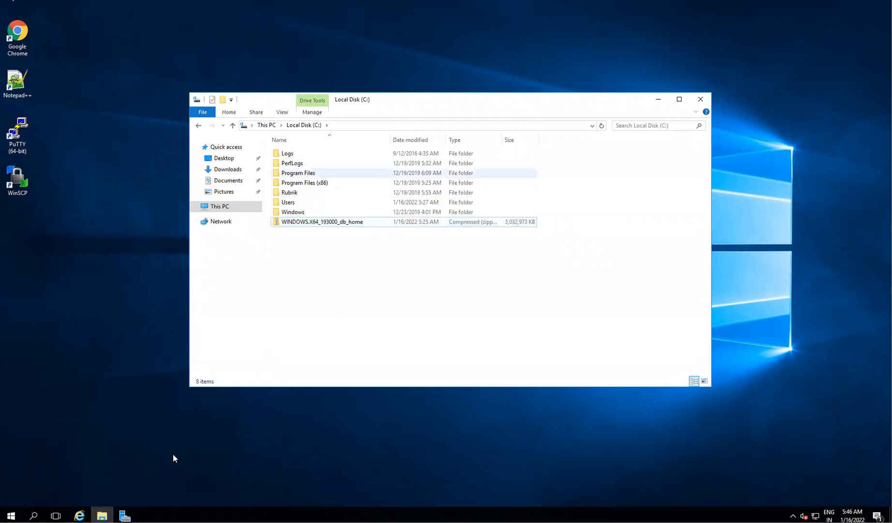
- Launch Command Prompt as administrator from a cmd search
key(super)
text(cmd)
key(Return)
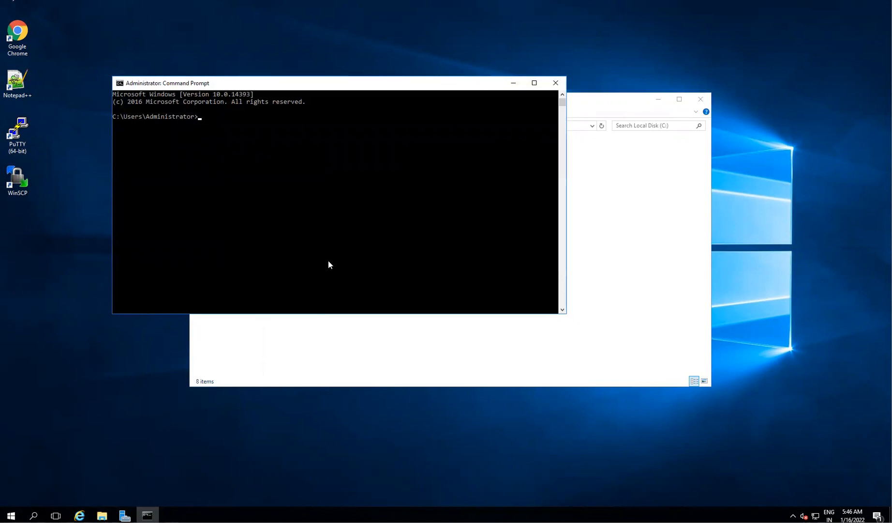
key(alt+Tab)
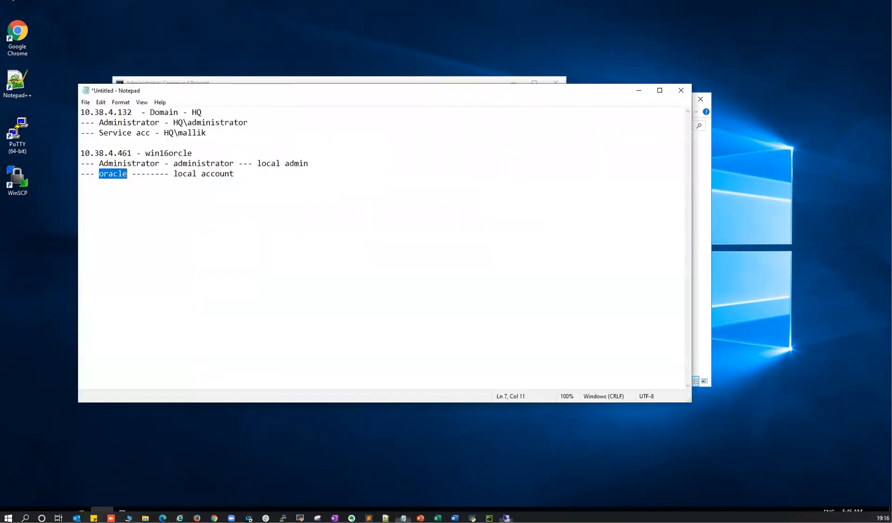
- Start a new '/' line in the account notes and go back to the remote session
click(365, 267)
key(Return)
key(Return)
key(Return)
text(/)
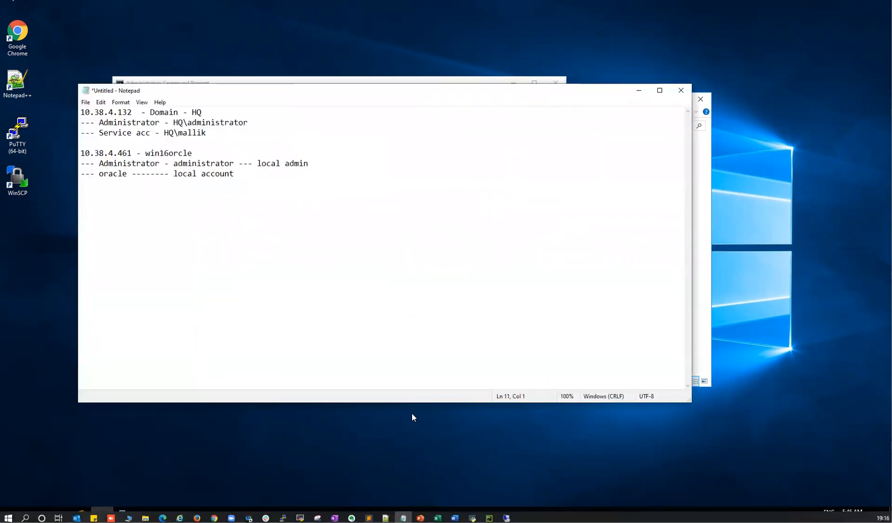
mouse_move(507, 517)
click(554, 484)
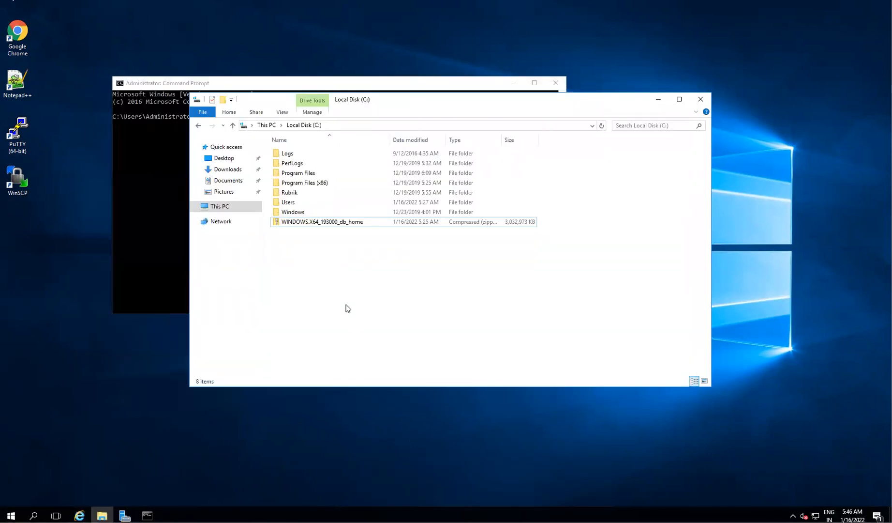
- Create a new folder named app on the C: drive
right_click(339, 276)
mouse_move(404, 364)
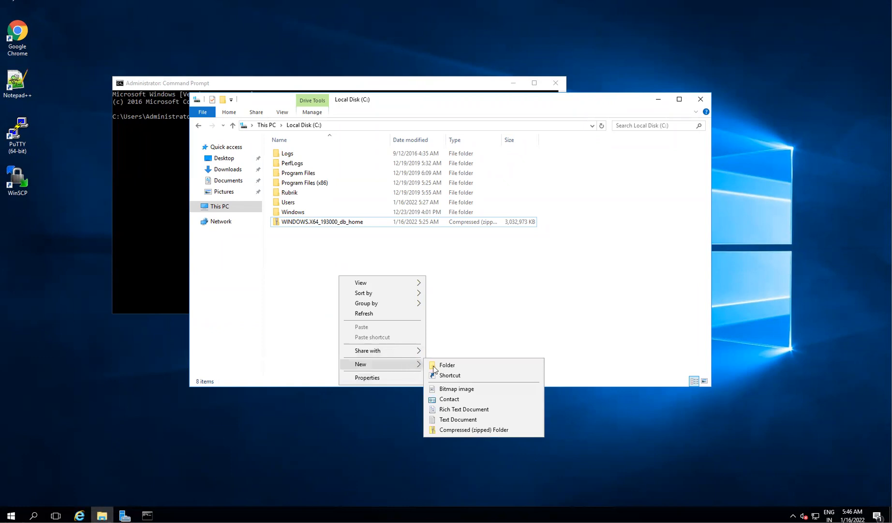
click(448, 365)
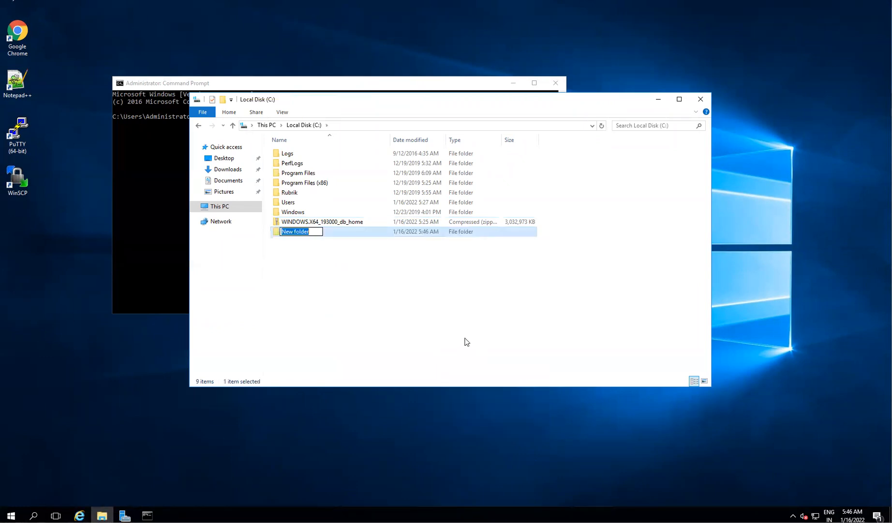
text(app)
key(backslash)
key(BackSpace)
text(p)
key(Return)
- Inside app, create the oracle folder and open it
double_click(294, 230)
right_click(321, 237)
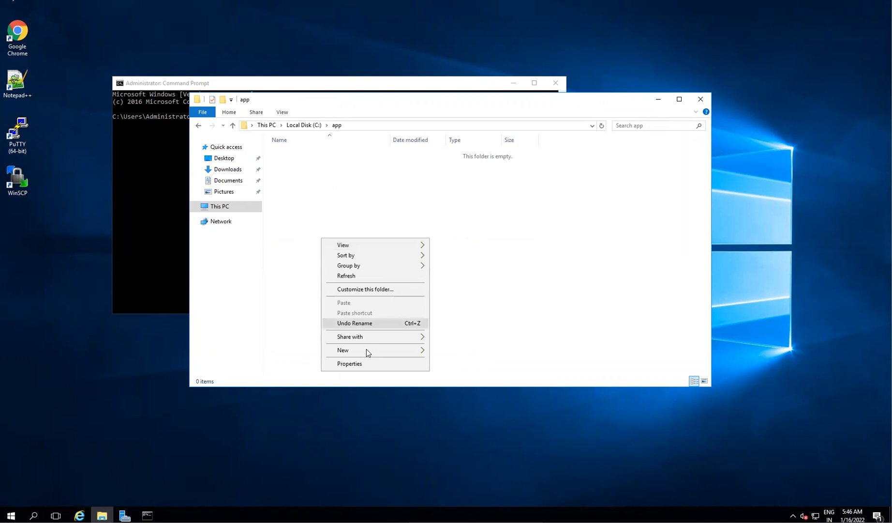
mouse_move(366, 349)
click(441, 349)
text(cracle)
key(Return)
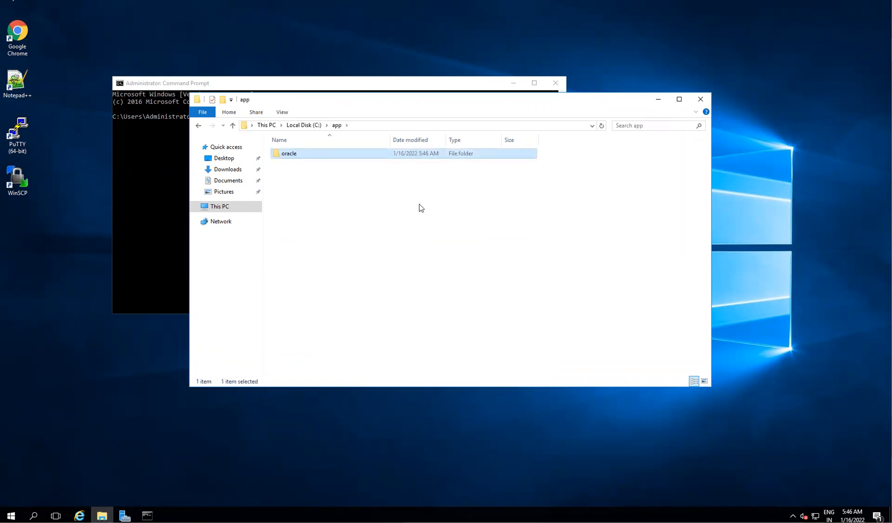
key(Return)
- Create the product folder inside oracle and the 19.0.0.0 folder inside product
right_click(393, 234)
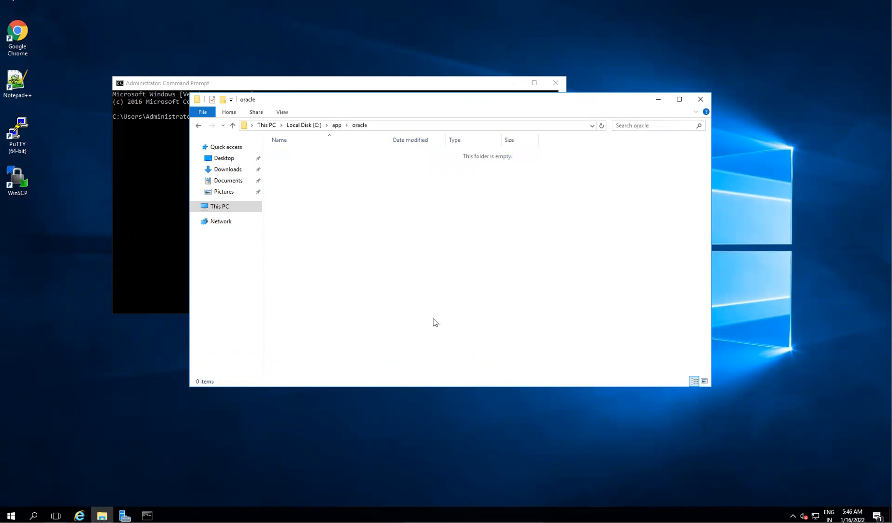
mouse_move(467, 348)
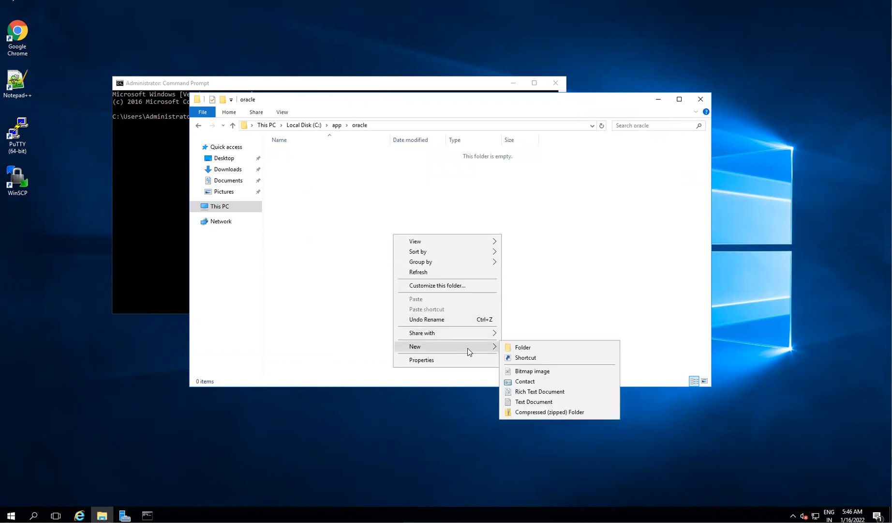
click(531, 346)
text(product)
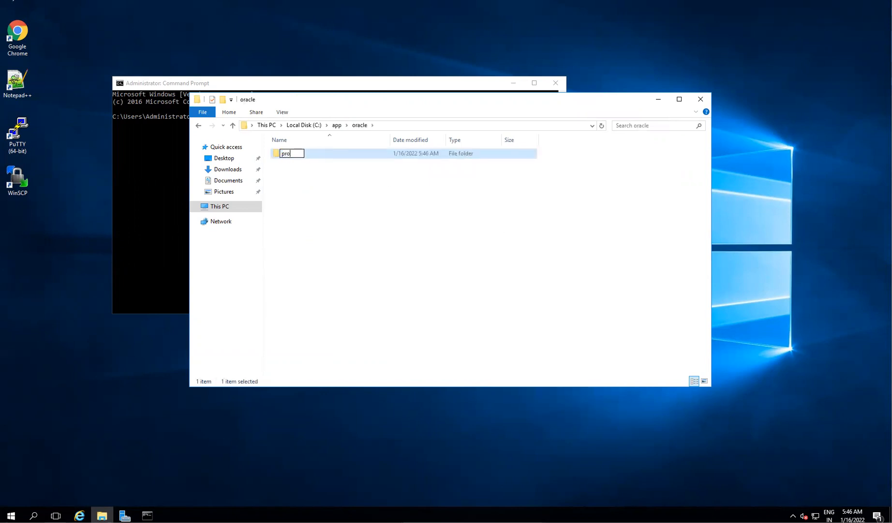
key(Return)
key(Return)
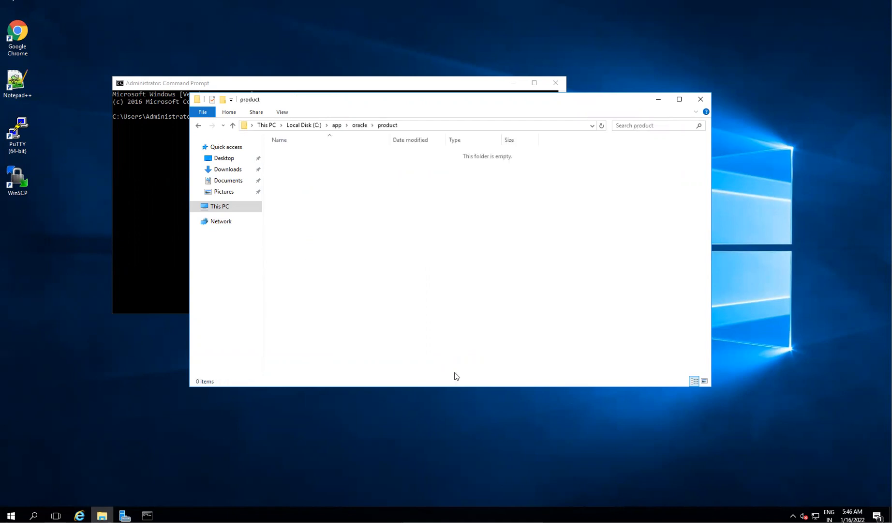
right_click(380, 294)
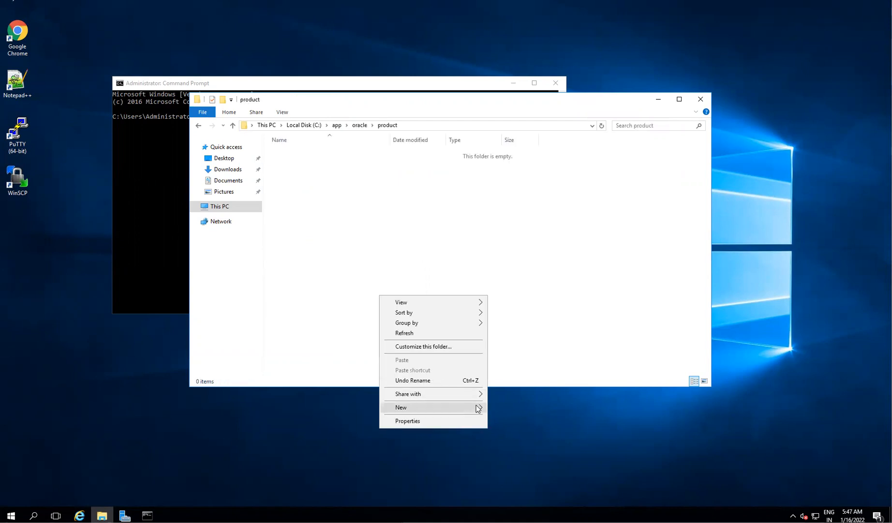
mouse_move(479, 407)
click(511, 407)
text(19.0.0.0)
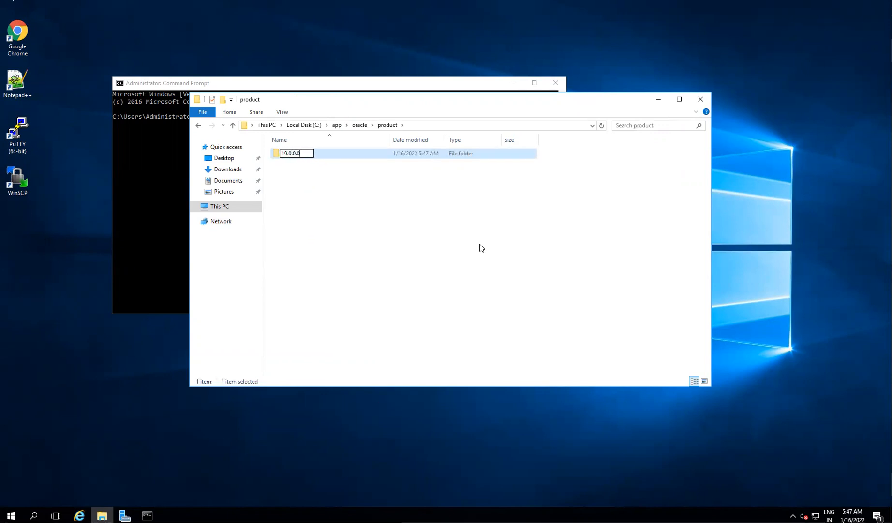
key(Return)
key(Return)
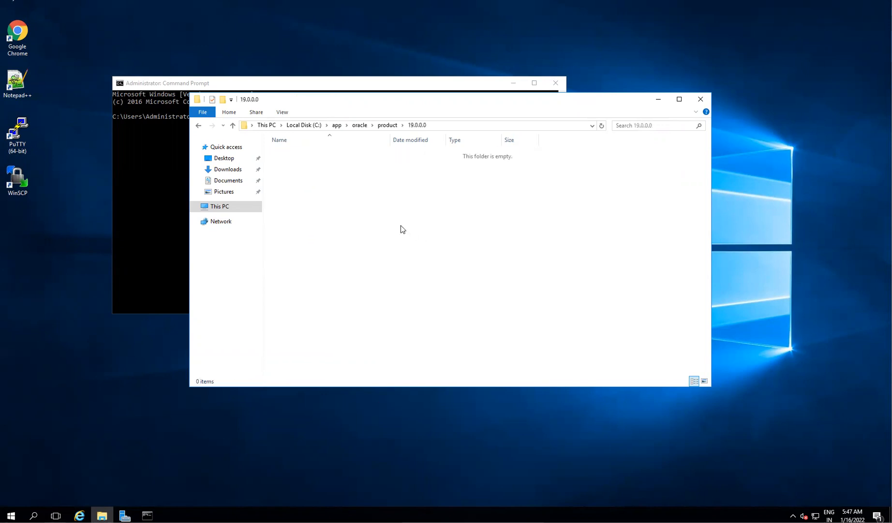
- Create dbhome_1 inside 19.0.0.0, check its full path, and go back to Local Disk (C:)
right_click(401, 225)
mouse_move(452, 340)
click(522, 340)
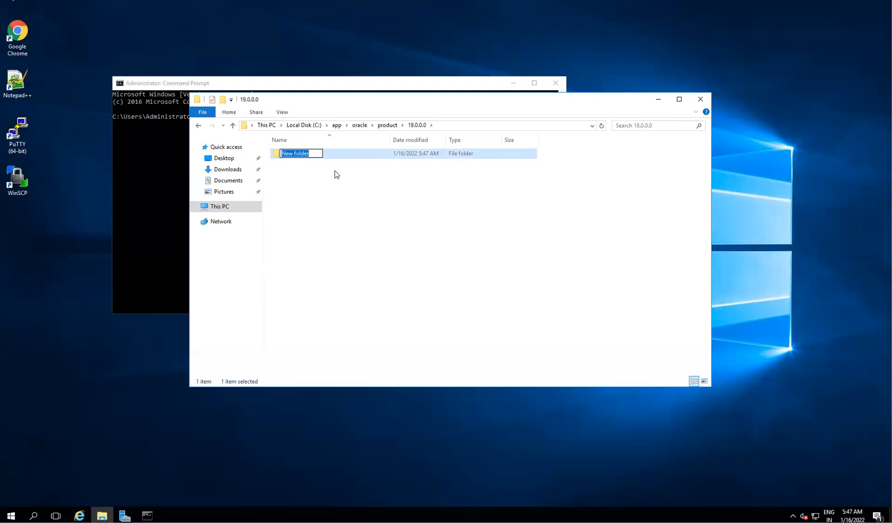
text(dbhome_1)
key(Return)
key(Return)
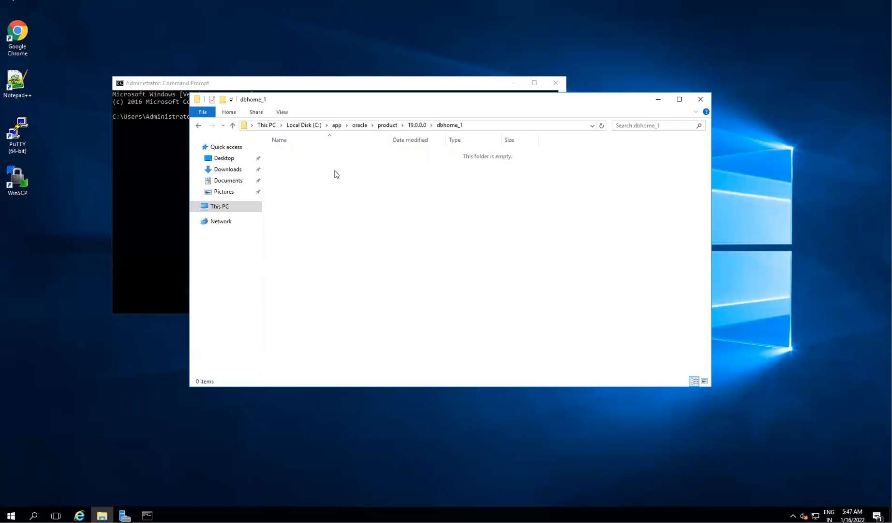
click(257, 129)
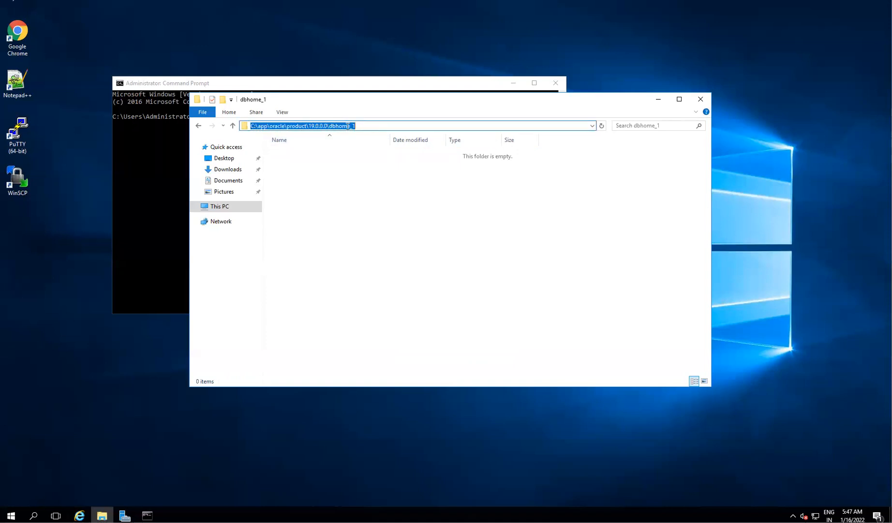
click(345, 167)
click(301, 126)
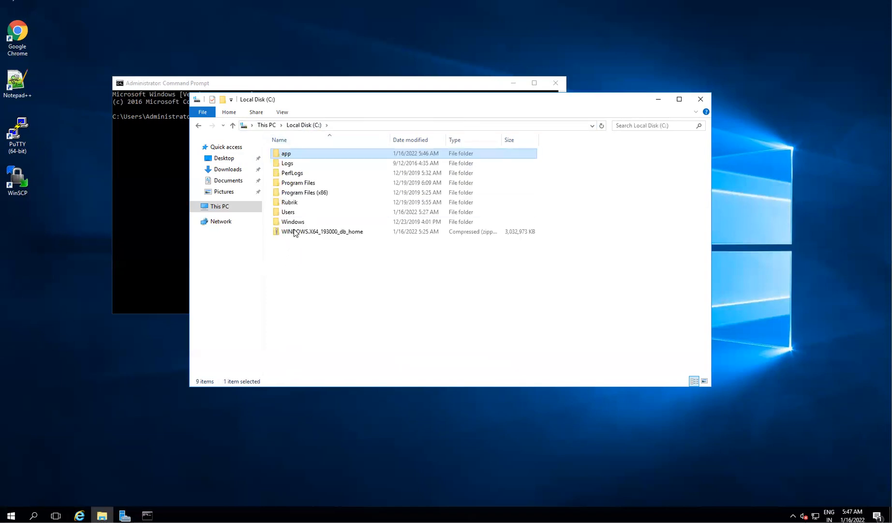
- Start Extract All on the WINDOWS.X64_193000_db_home zip and browse for a destination
click(294, 230)
right_click(294, 229)
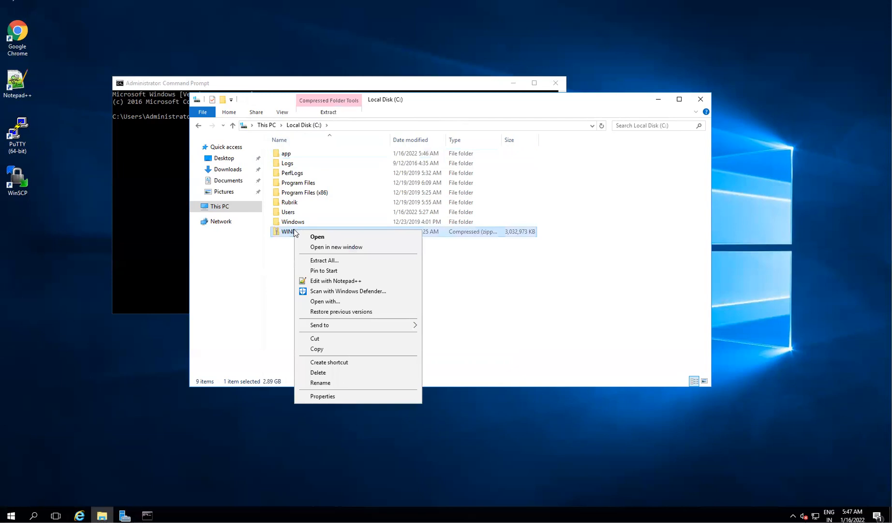
click(328, 265)
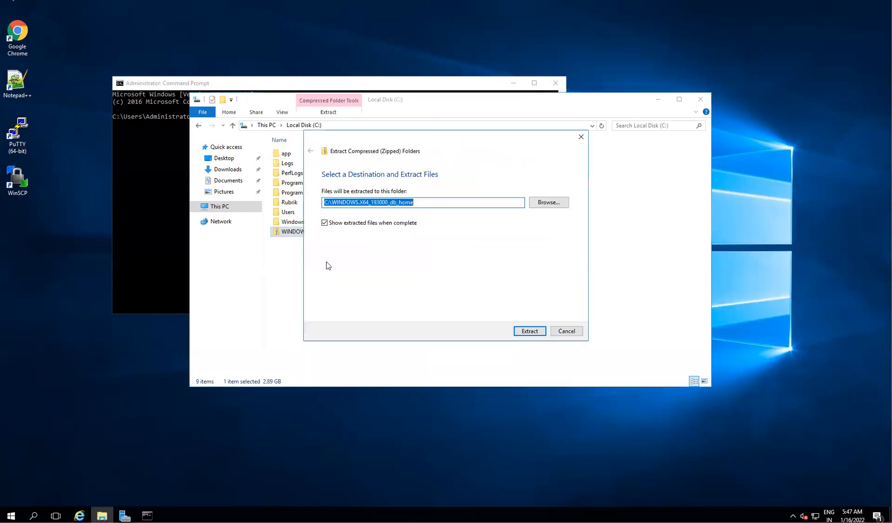
click(547, 203)
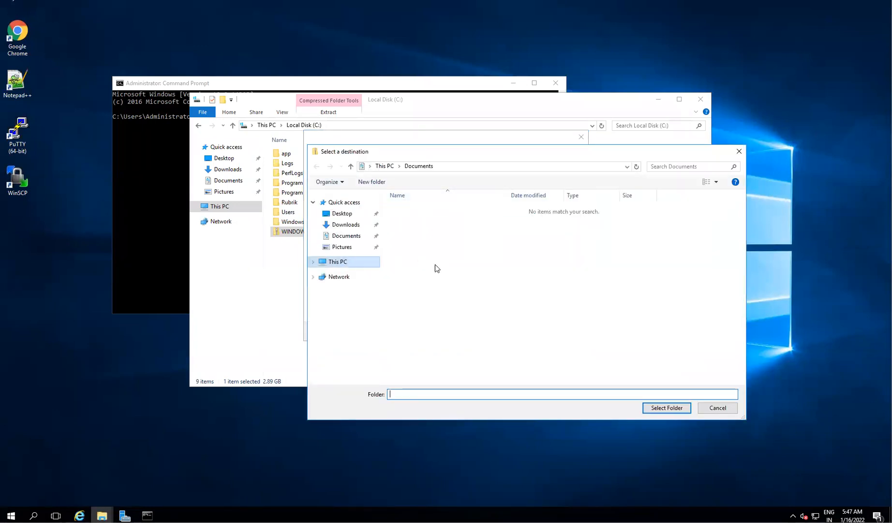
- Set the destination to C:\app\oracle\product\19.0.0.0\dbhome_1 and start extracting
double_click(550, 297)
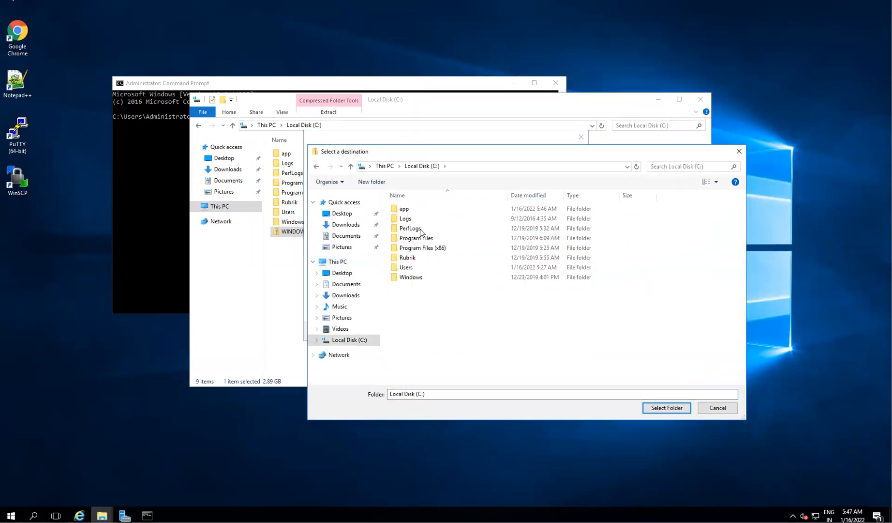
double_click(405, 209)
double_click(406, 210)
double_click(405, 211)
double_click(405, 211)
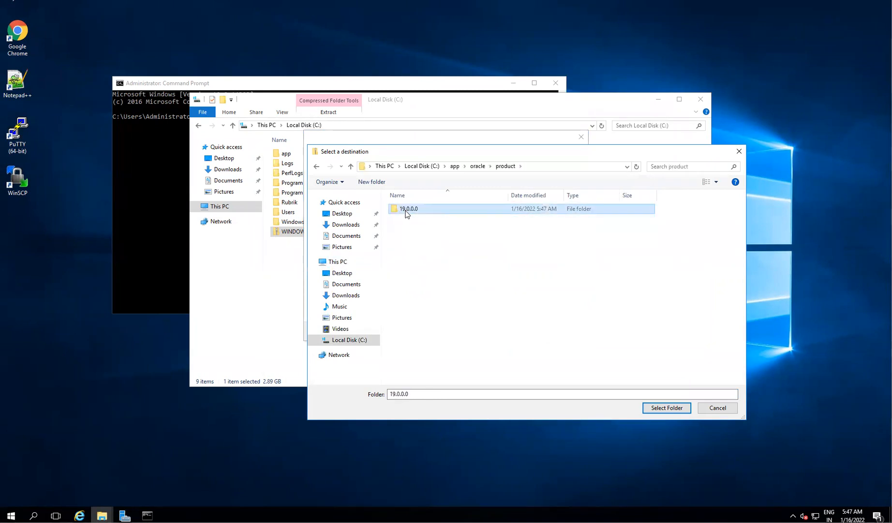
double_click(405, 211)
click(652, 407)
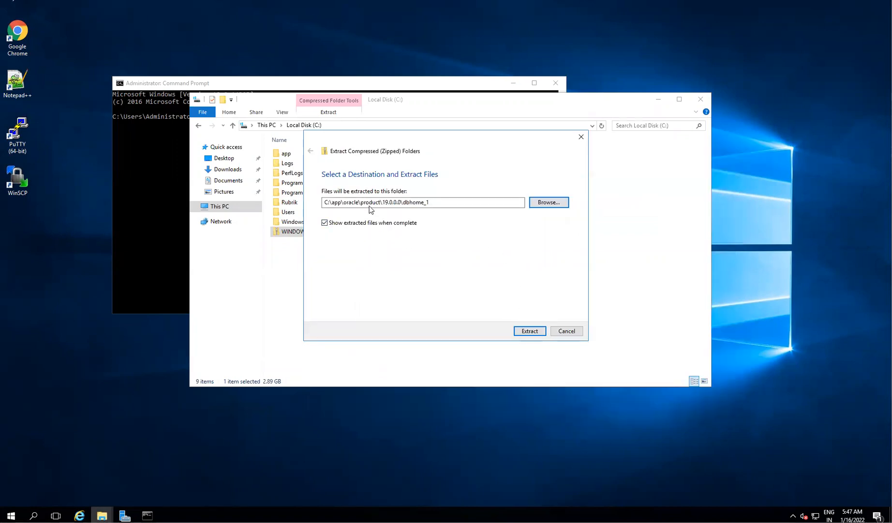
click(530, 331)
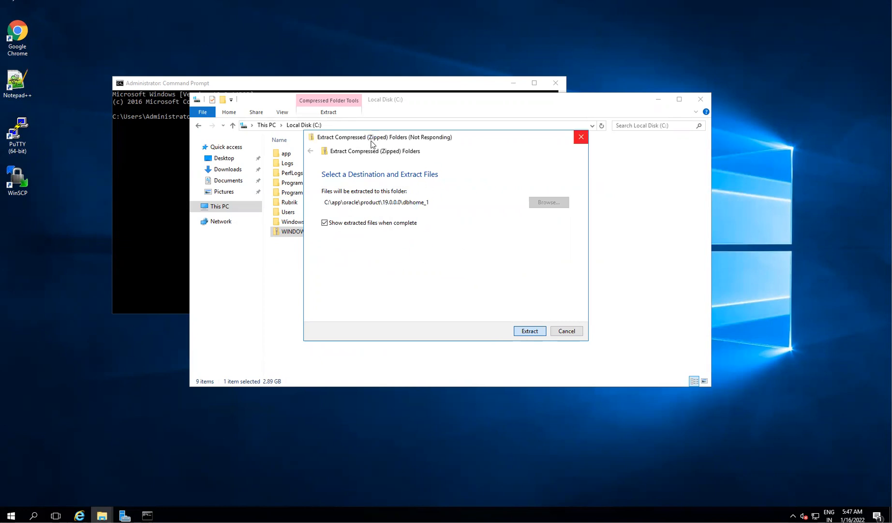
drag(374, 140, 428, 195)
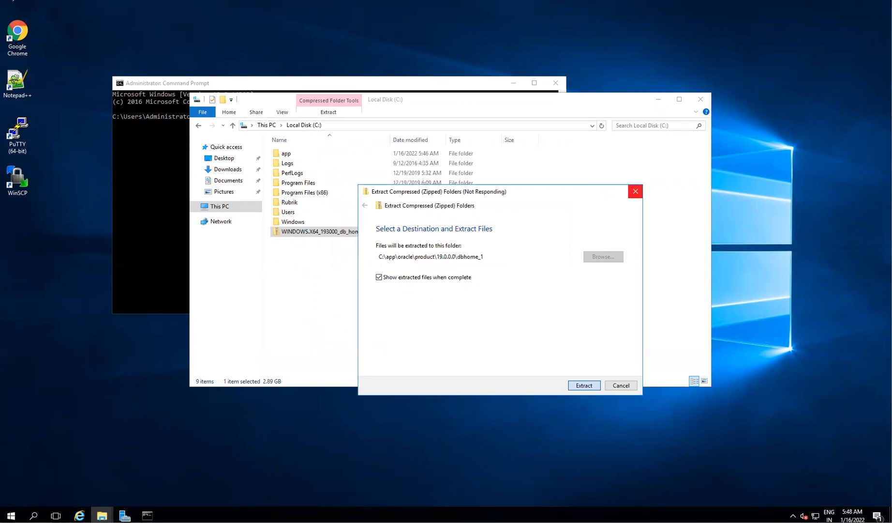
- In the notes, type the path c://app/oracle/product/19.0.0.0/dbhome_1 on the empty line
key(alt+Tab)
key(Return)
key(BackSpace)
text(c://)
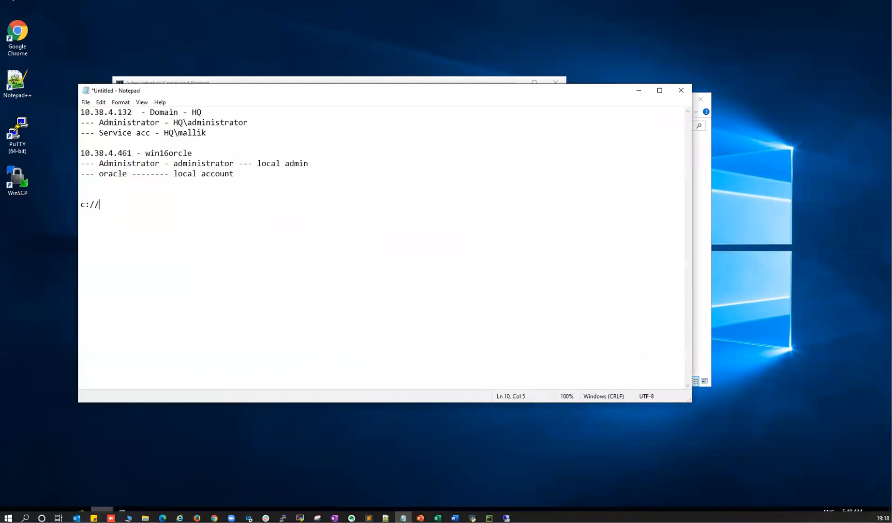
text(app/oracle/product/19.0.0.0/dbhome_1)
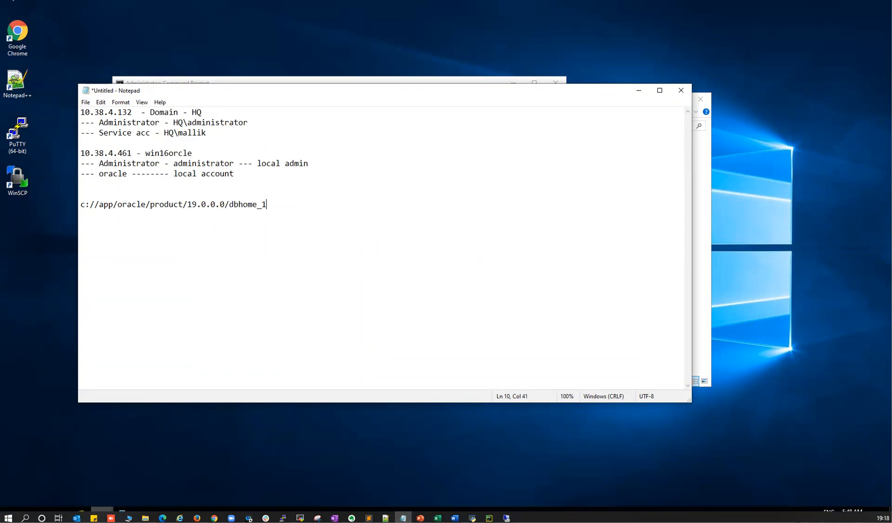
- Replace each forward slash in the noted path with a backslash
click(101, 204)
key(BackSpace)
key(BackSpace)
text(\)
key(Right)
key(Right)
key(Right)
key(BackSpace)
text(\)
key(Right)
key(Right)
key(Right)
key(Right)
key(BackSpace)
text(\)
key(Right)
key(Right)
key(Right)
key(Right)
key(Right)
key(Right)
key(Right)
key(Right)
key(BackSpace)
text(\)
key(Right)
key(Right)
key(Right)
key(Right)
key(Right)
key(Right)
key(Right)
key(Right)
key(Right)
key(BackSpace)
text(\)
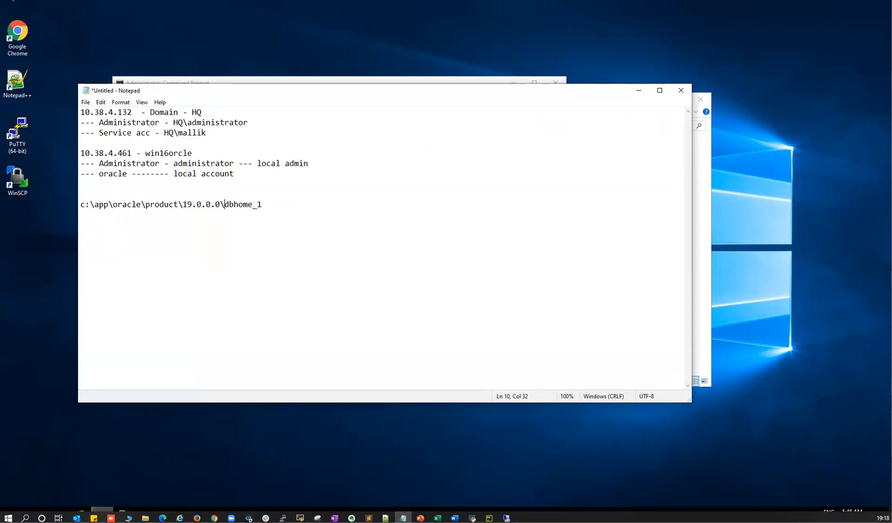
click(280, 208)
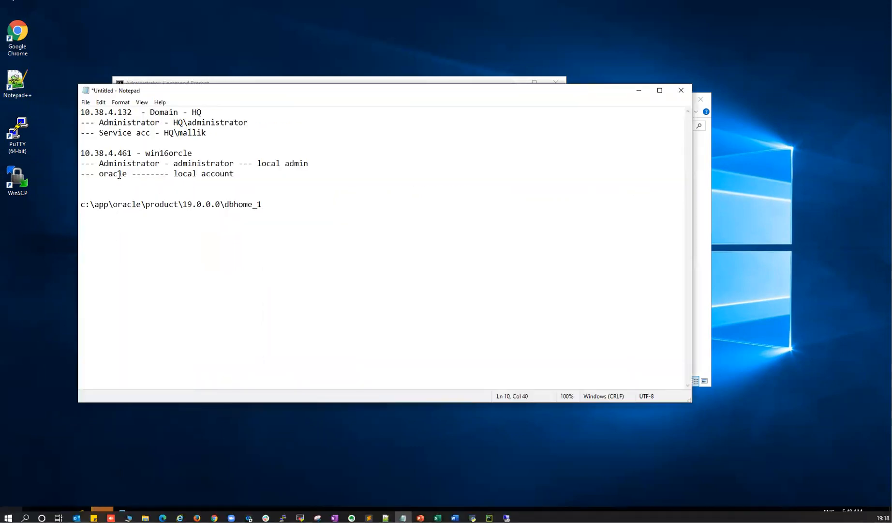
drag(99, 173, 238, 175)
drag(165, 133, 208, 133)
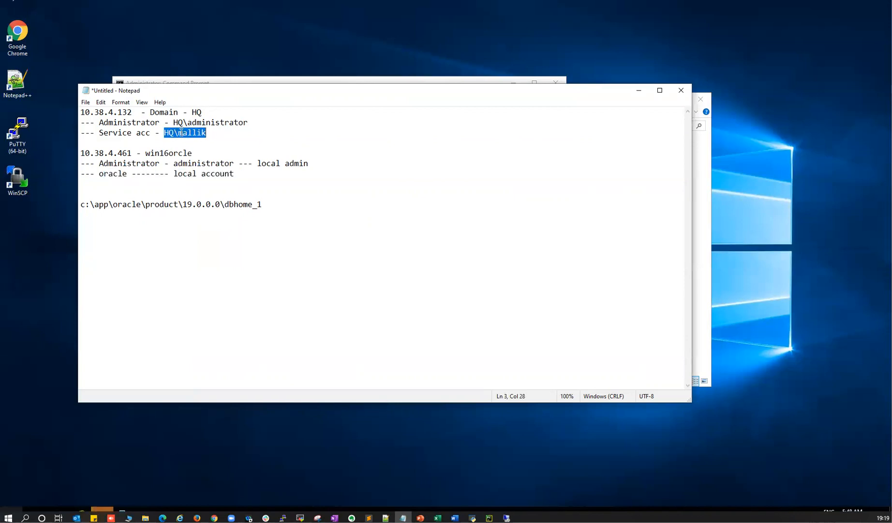
drag(99, 173, 127, 170)
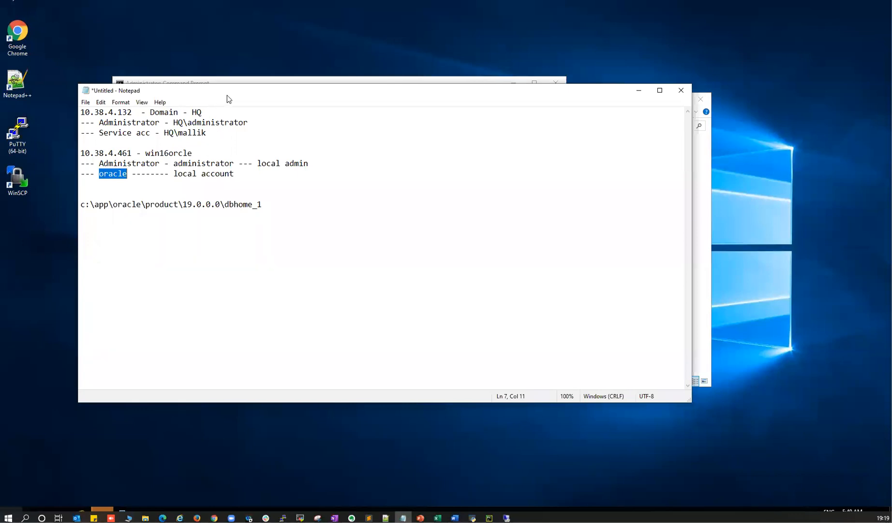
drag(228, 95, 216, 193)
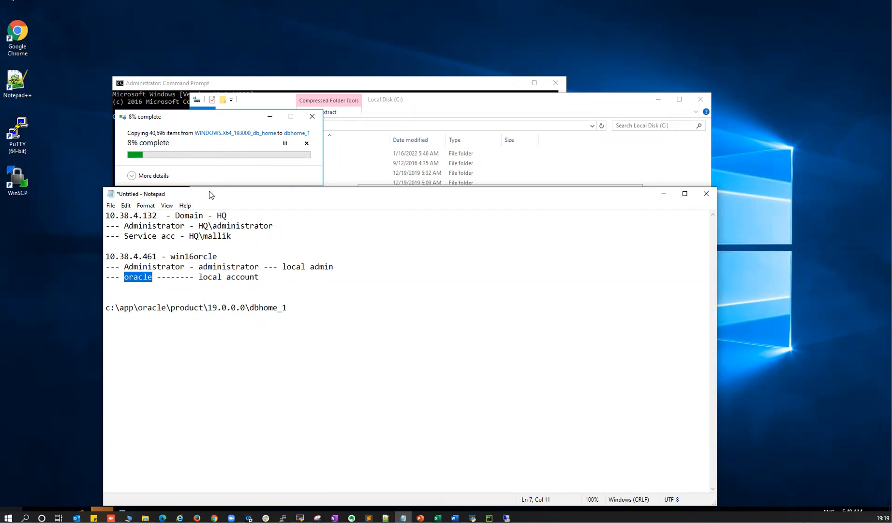
drag(210, 194, 211, 163)
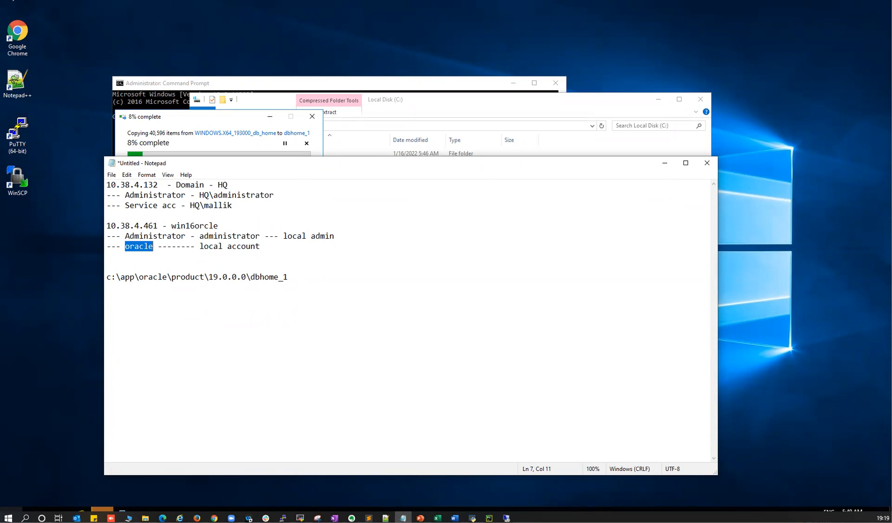
- Open Local Users and Groups from a 'user' search, list the Users folder, then search Start for 'acc'
key(alt+Tab)
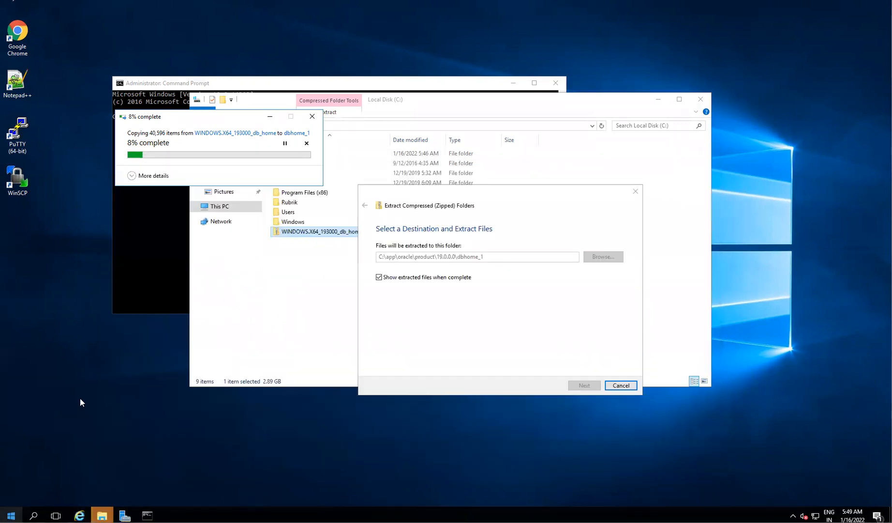
click(11, 515)
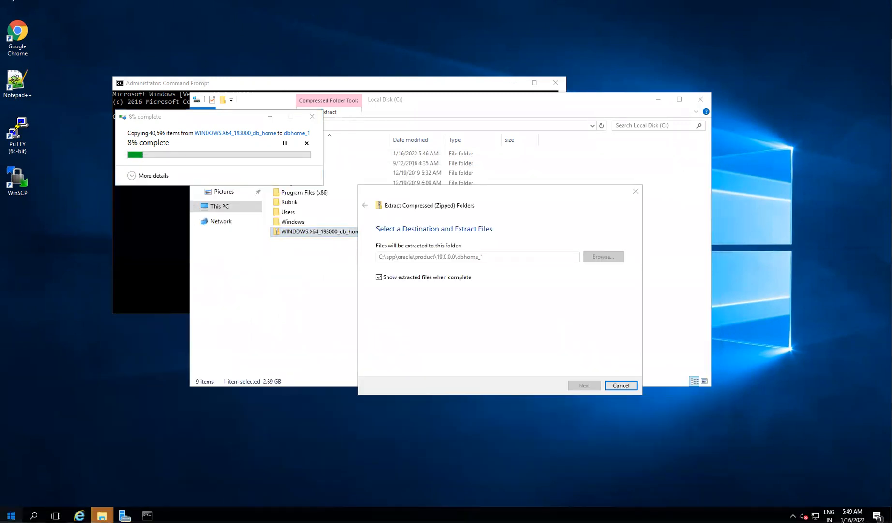
text(user)
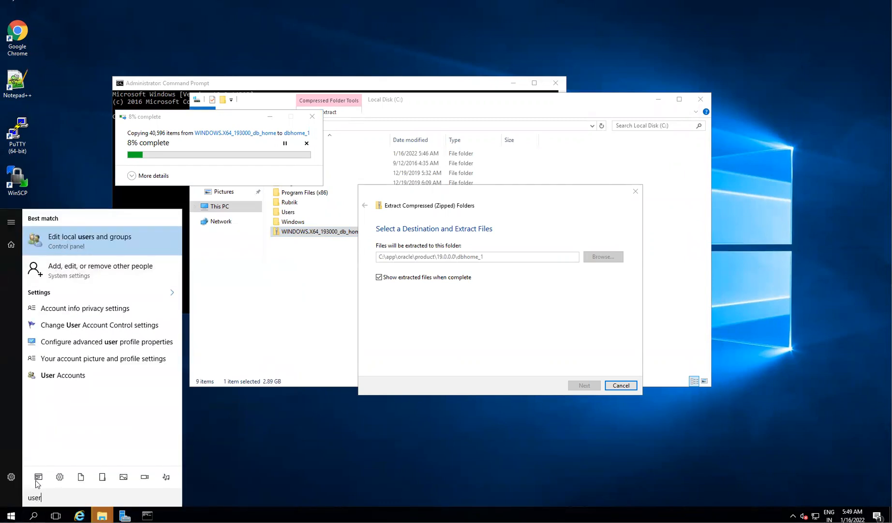
click(83, 240)
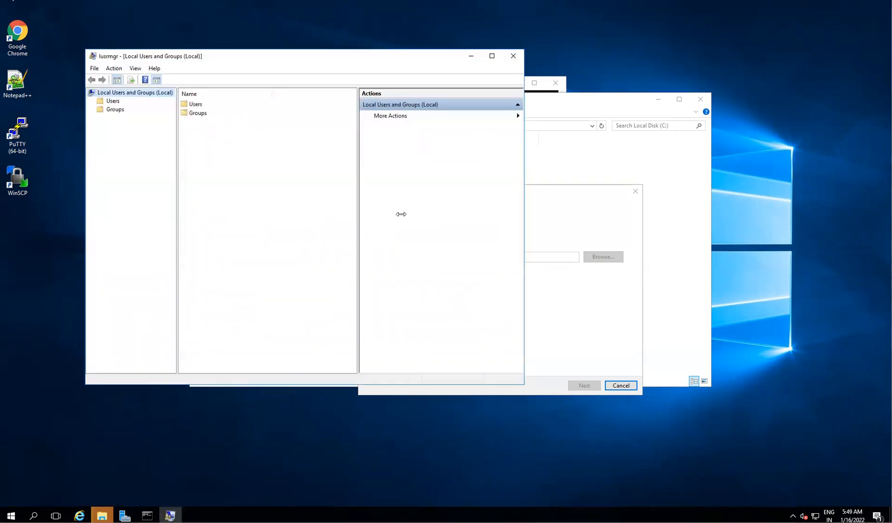
double_click(195, 104)
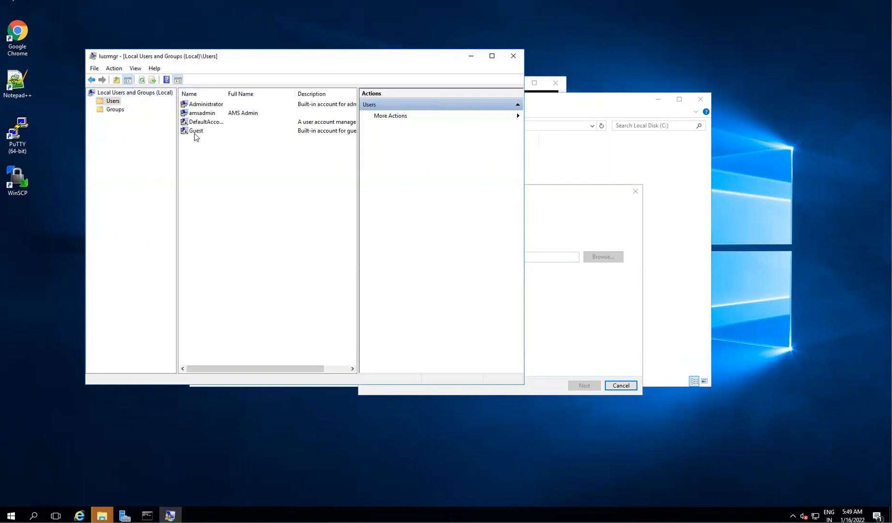
key(super)
text(acc)
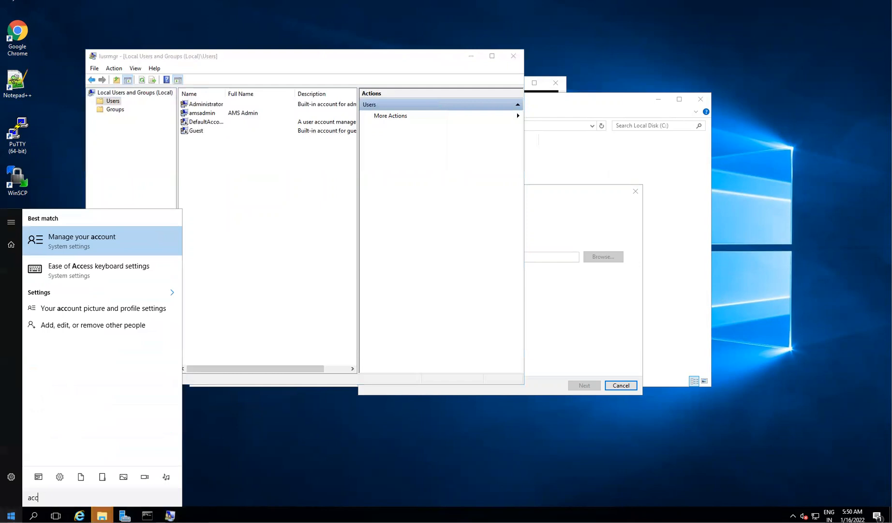
- Open the Administrator's Manage your account settings, then search the server's Start for 'ma'
click(69, 239)
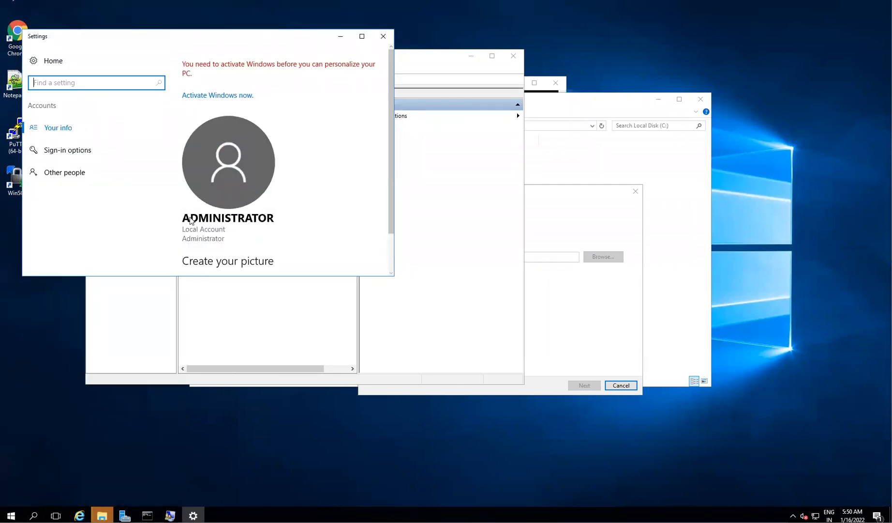
scroll(256, 234, down, 2)
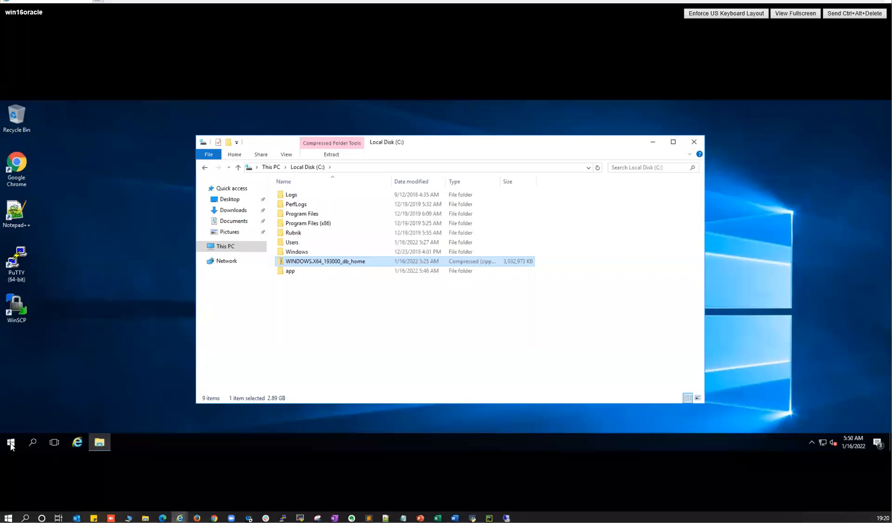
click(10, 443)
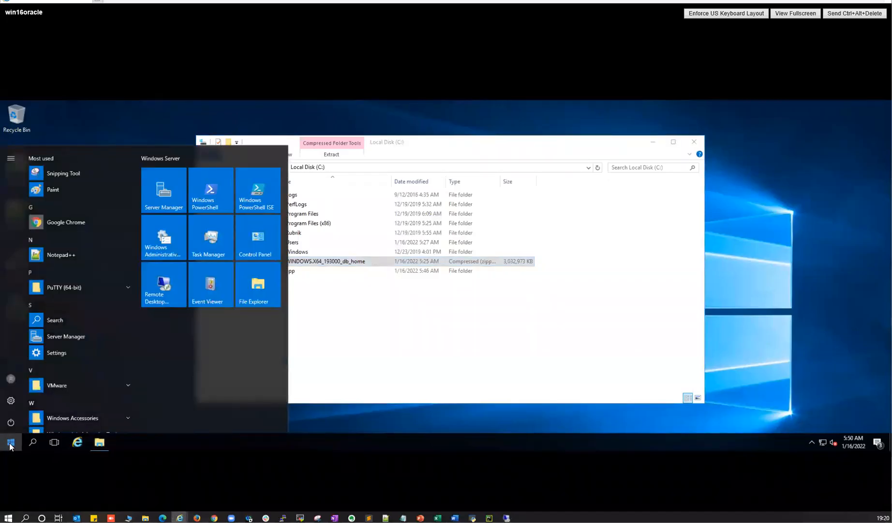
text(user)
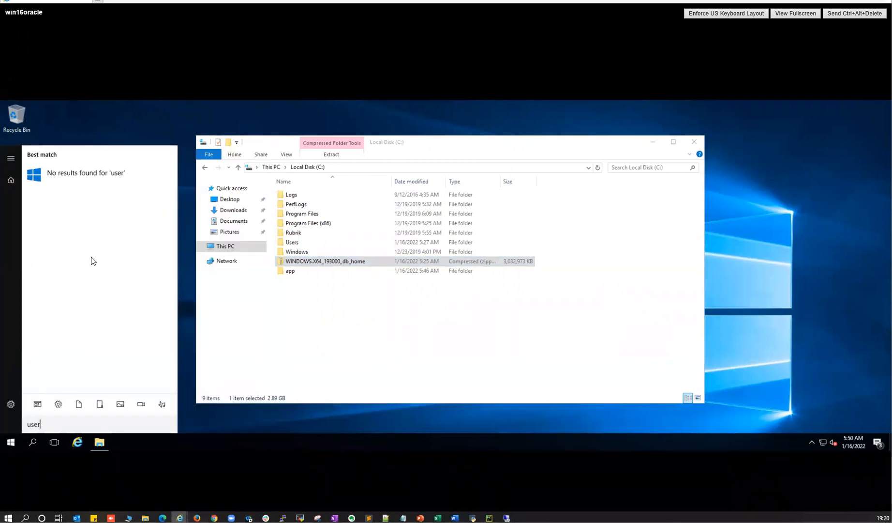
key(ctrl+a)
text(mange)
key(BackSpace)
key(BackSpace)
key(BackSpace)
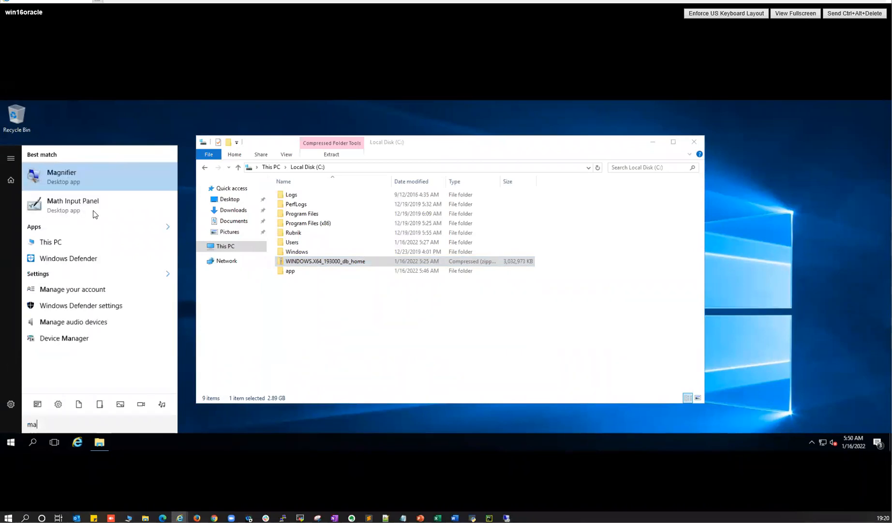
- Open Manage your account, go to Other people, and choose Add someone else to this PC
click(80, 292)
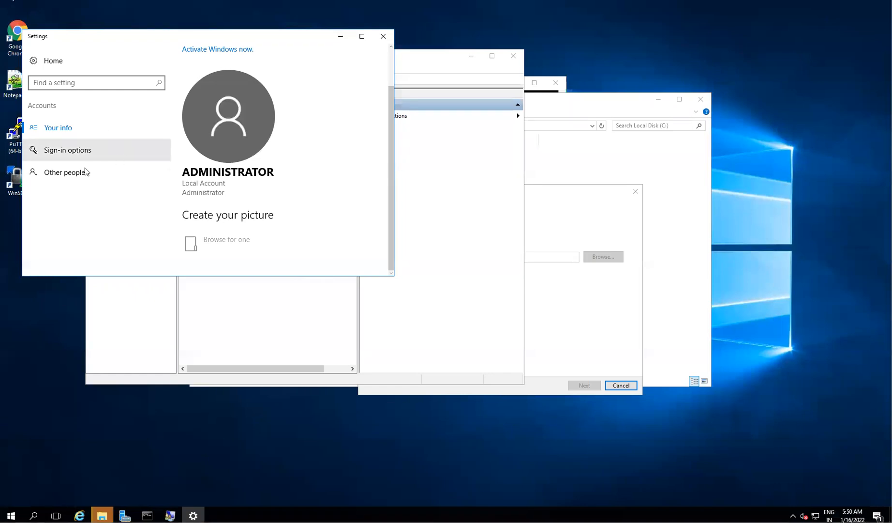
click(77, 180)
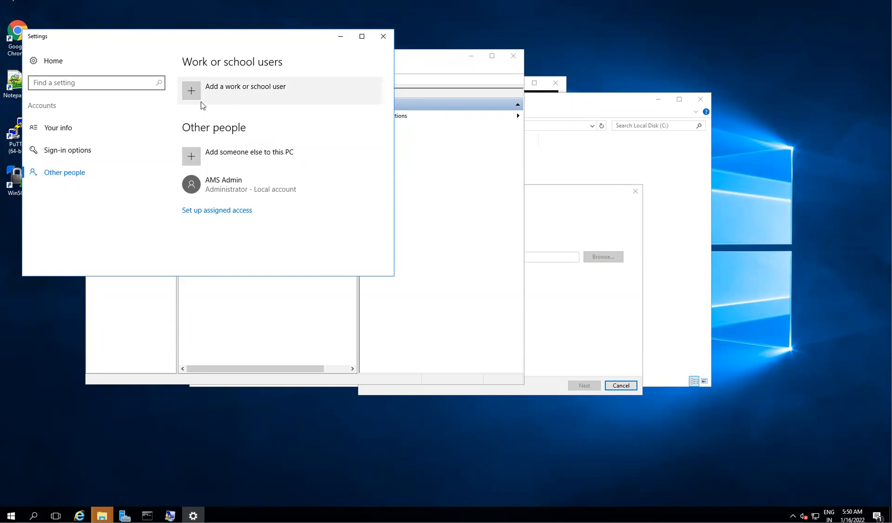
click(190, 158)
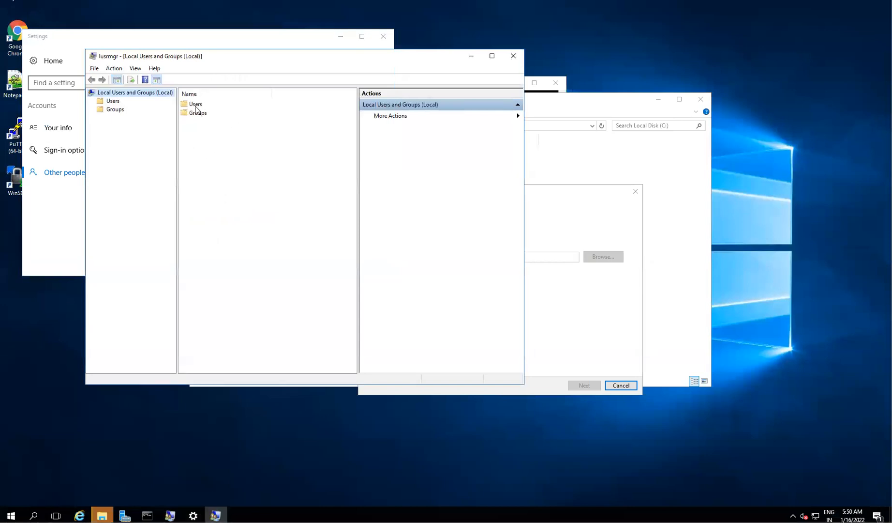
- From the Users folder, start a New User with user name oracle
double_click(193, 105)
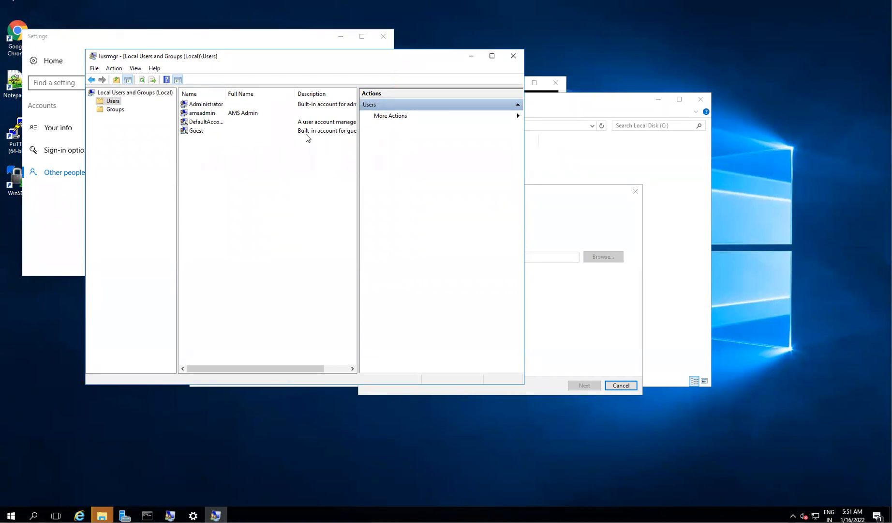
right_click(118, 103)
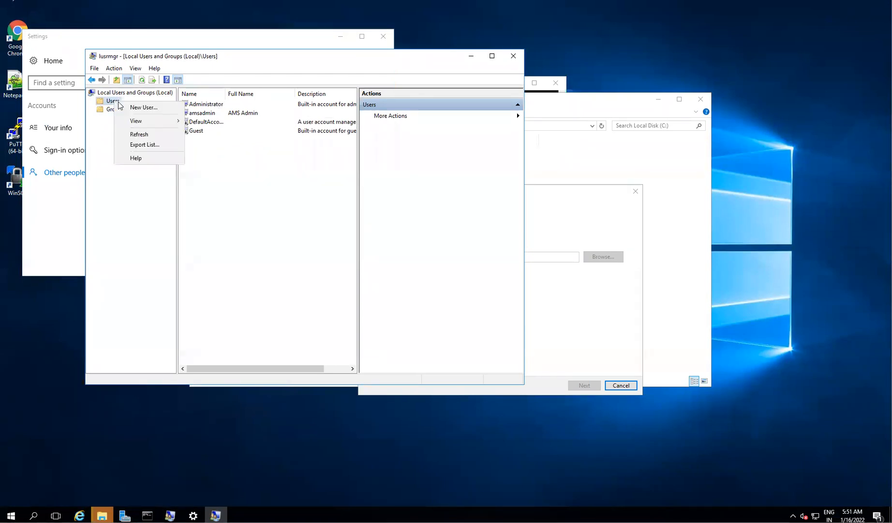
click(143, 108)
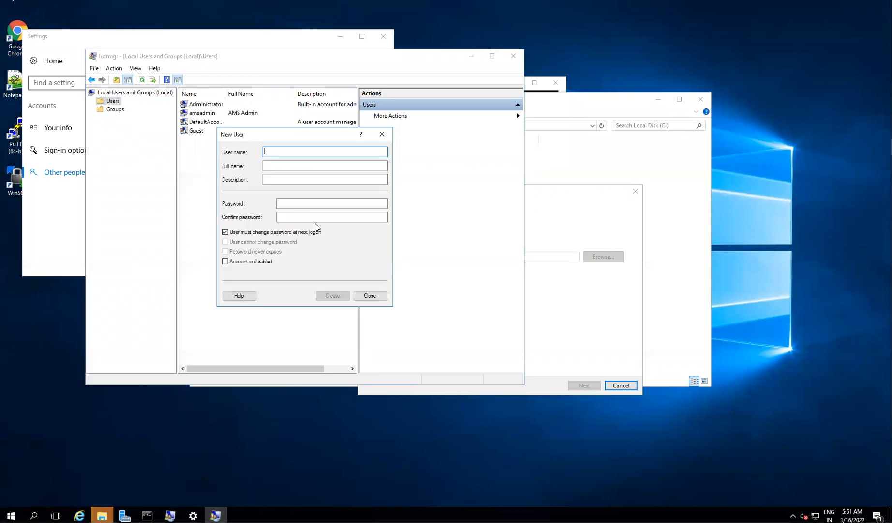
text(oracle)
click(282, 170)
click(283, 177)
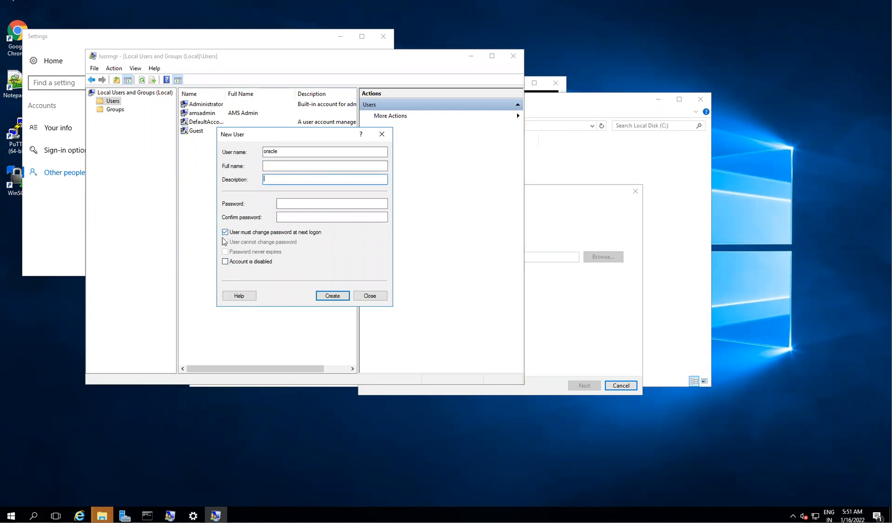
- Enter and confirm the account password and clear 'User must change password at next logon'
click(284, 203)
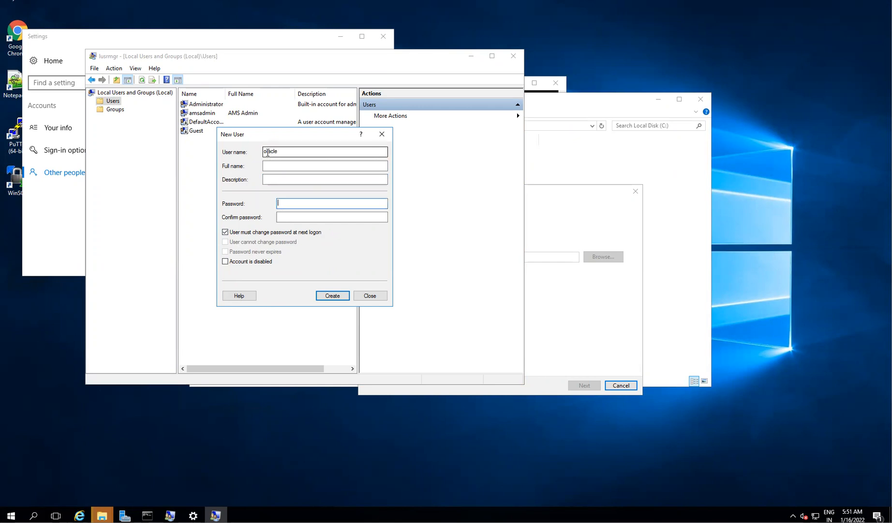
drag(265, 151, 292, 210)
click(290, 206)
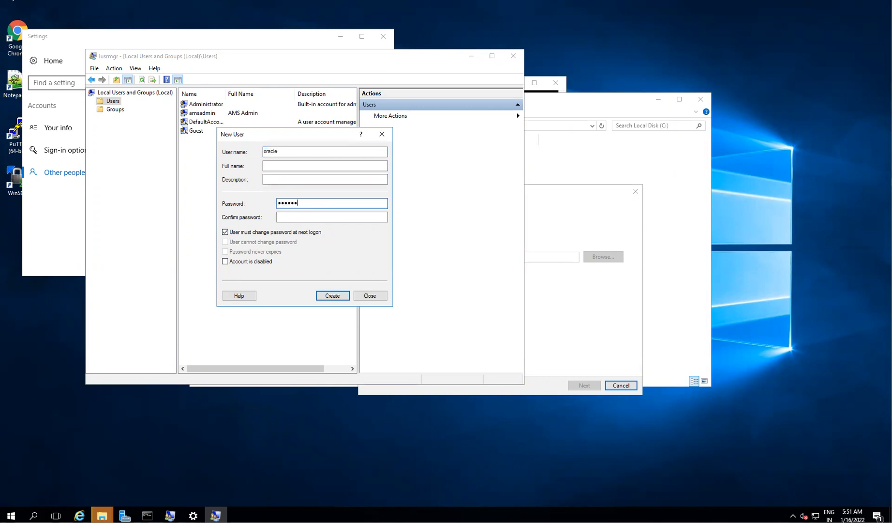
click(316, 216)
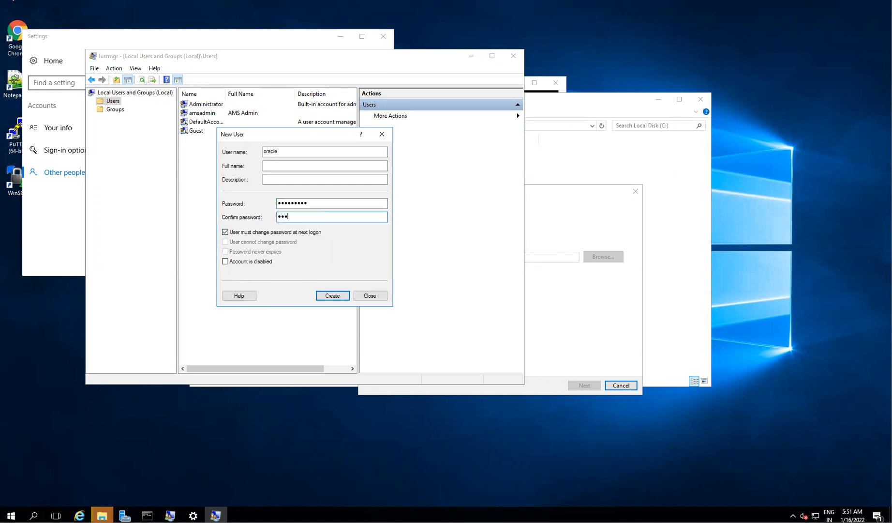
text(•)
click(226, 233)
click(260, 235)
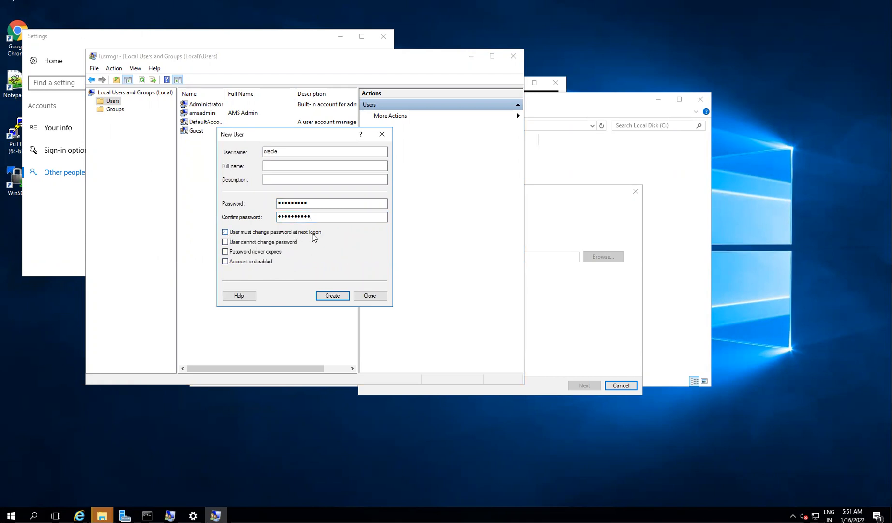
- Fix the mismatched password confirmation and create the oracle account
click(339, 296)
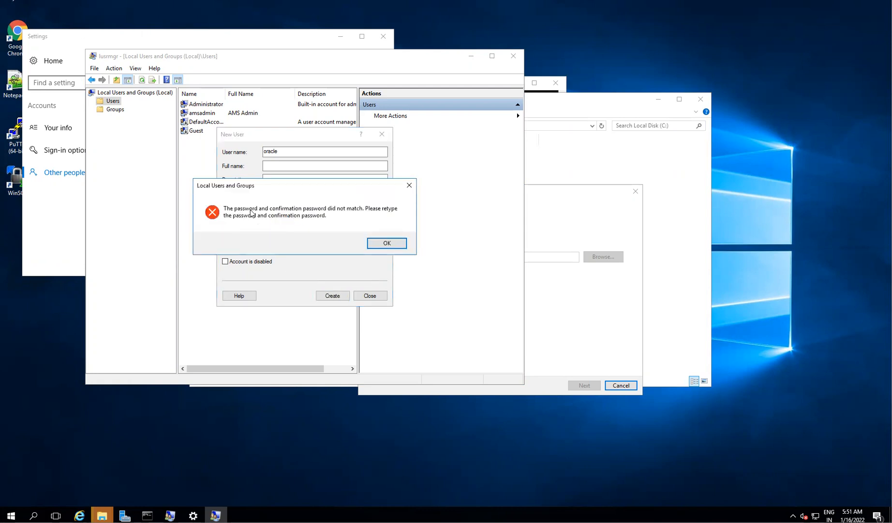
key(Return)
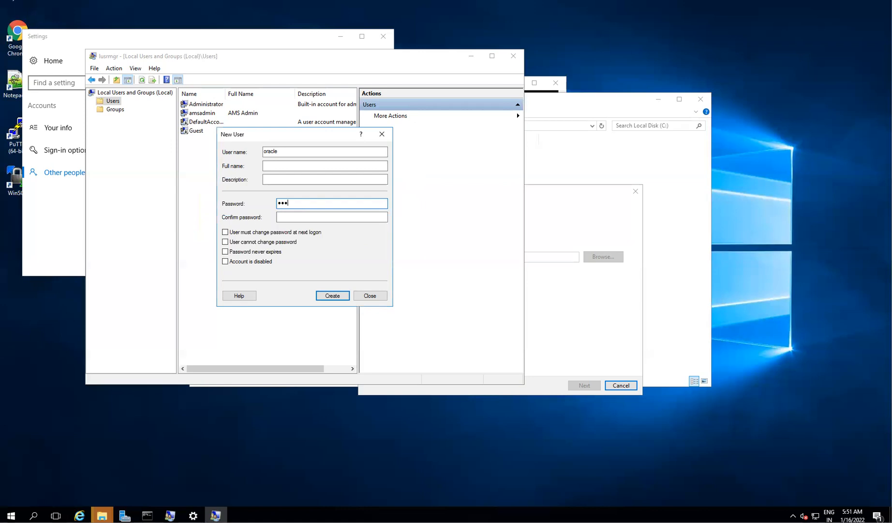
text(3)
click(319, 217)
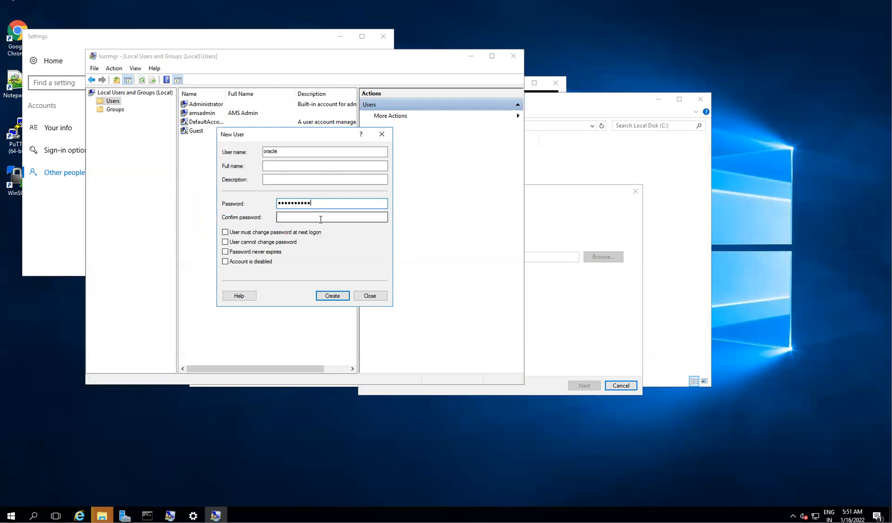
text(O••••••)
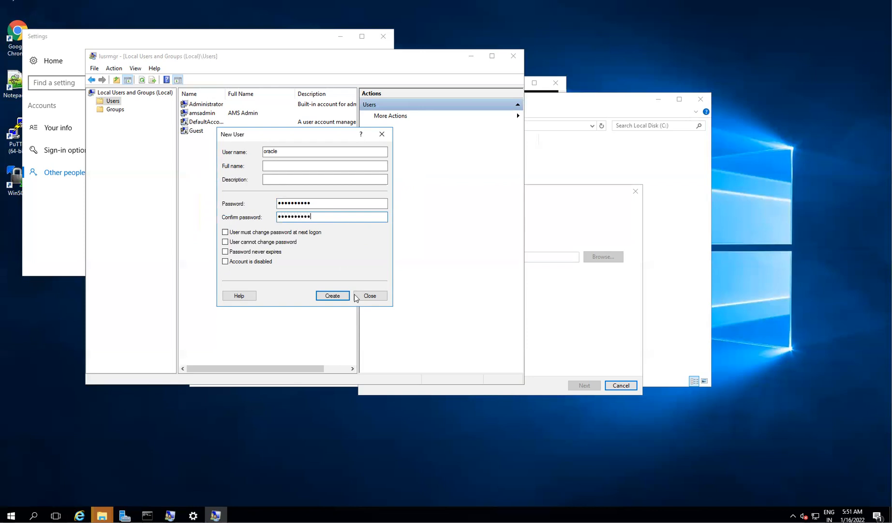
click(337, 296)
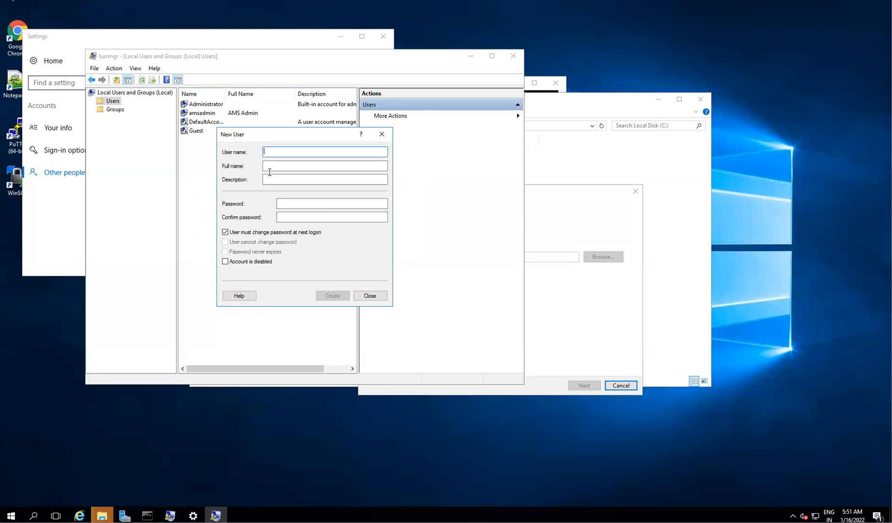
- Open the oracle account's Member Of properties and start adding a group
click(369, 297)
click(196, 140)
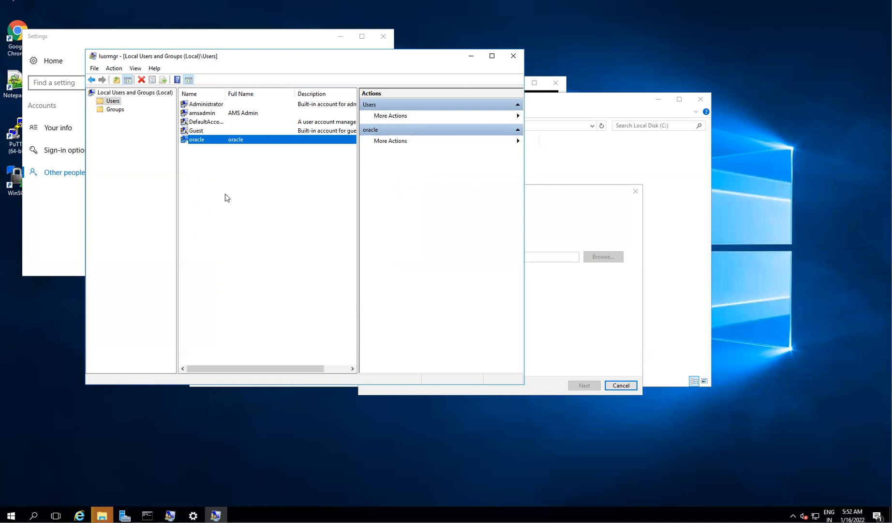
right_click(200, 140)
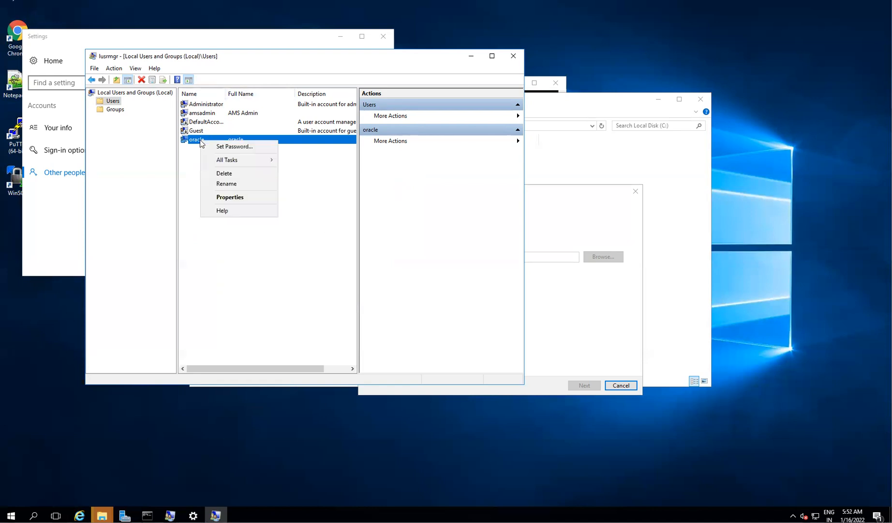
click(224, 199)
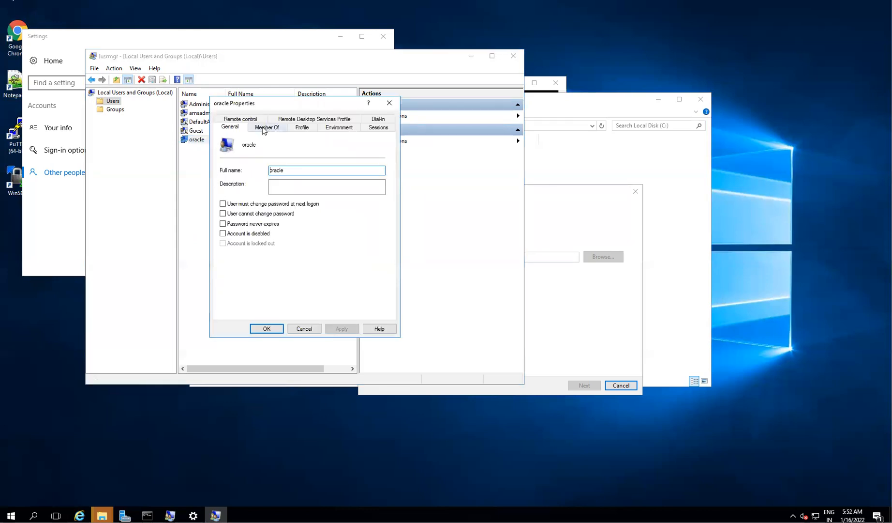
click(266, 128)
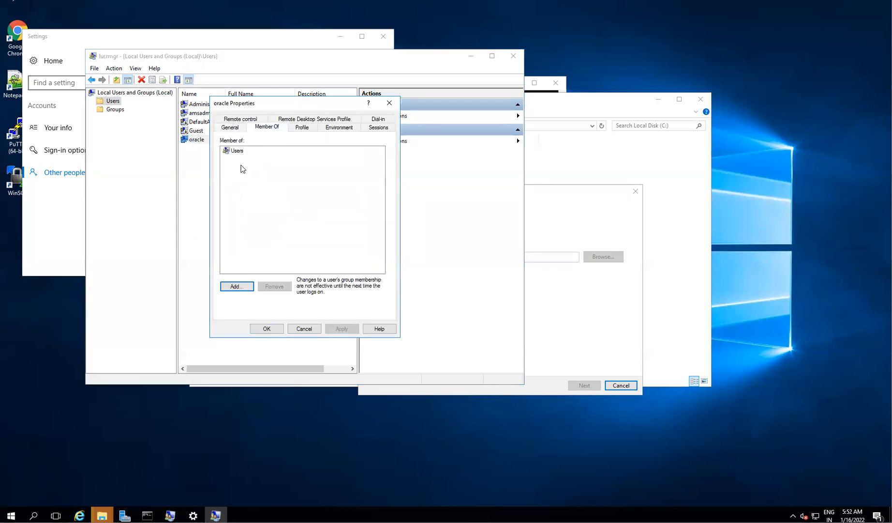
click(243, 287)
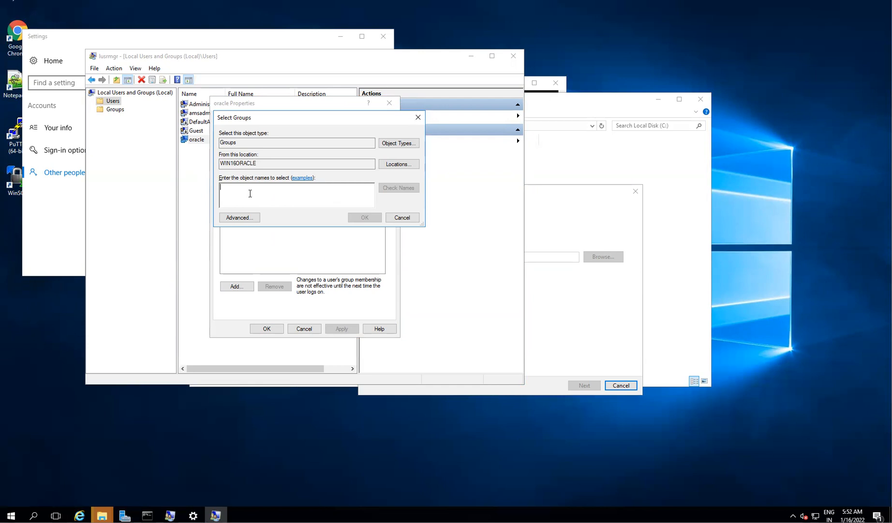
- Enter 'remote' as the group name and check it; the name is not found
text(remote)
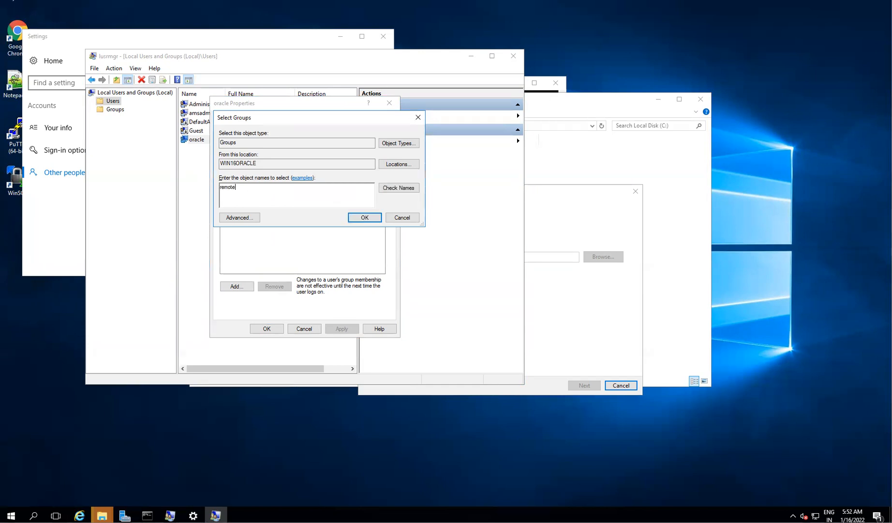
click(409, 188)
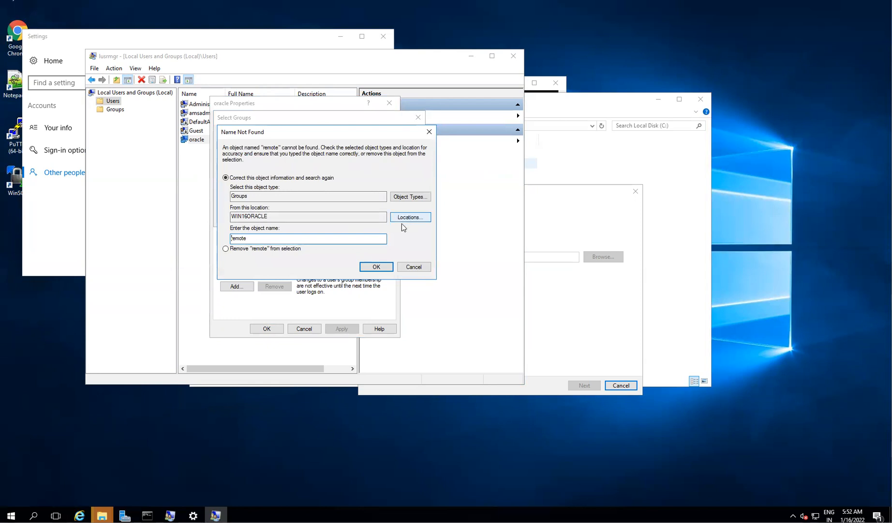
click(412, 267)
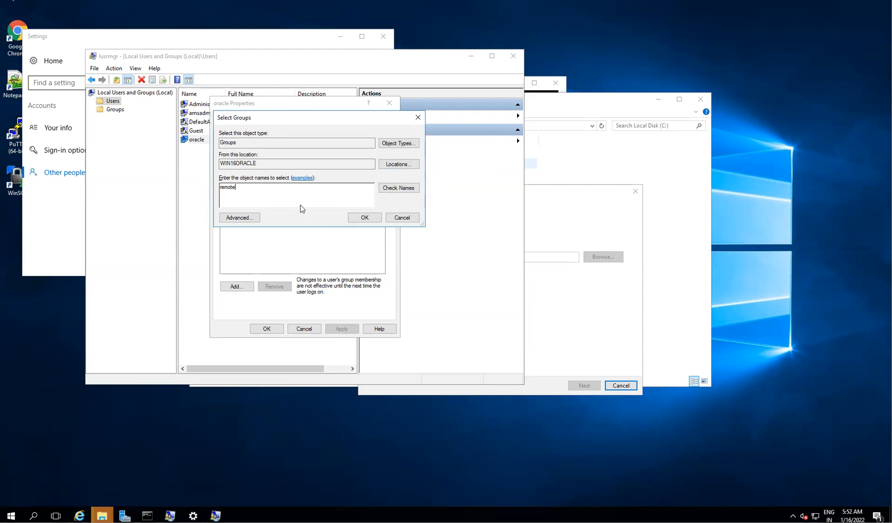
click(398, 188)
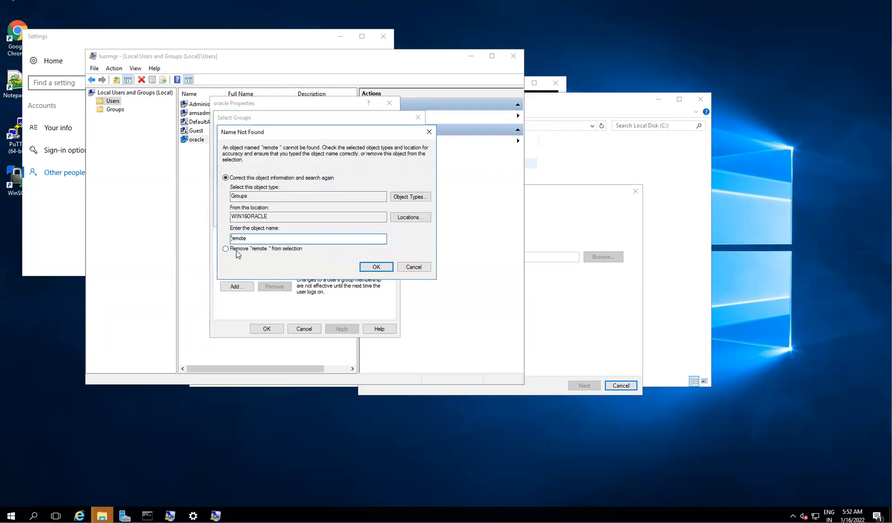
click(256, 237)
key(BackSpace)
click(373, 266)
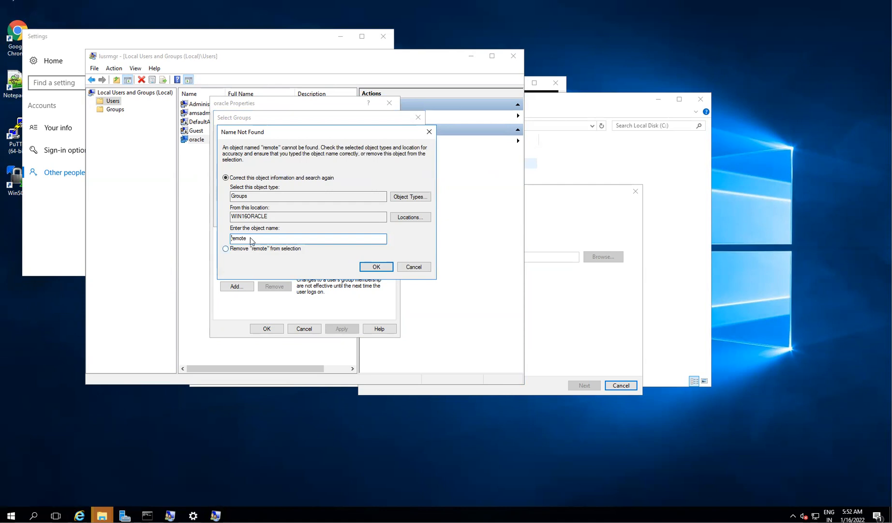
click(366, 268)
click(403, 267)
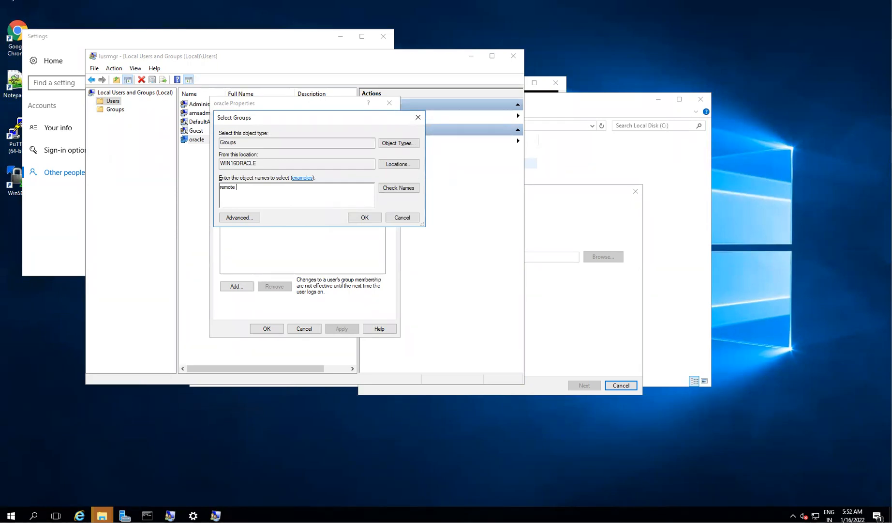
- Connect to 10.38.4.161 as user oracle with its password and accept the certificate
click(324, 273)
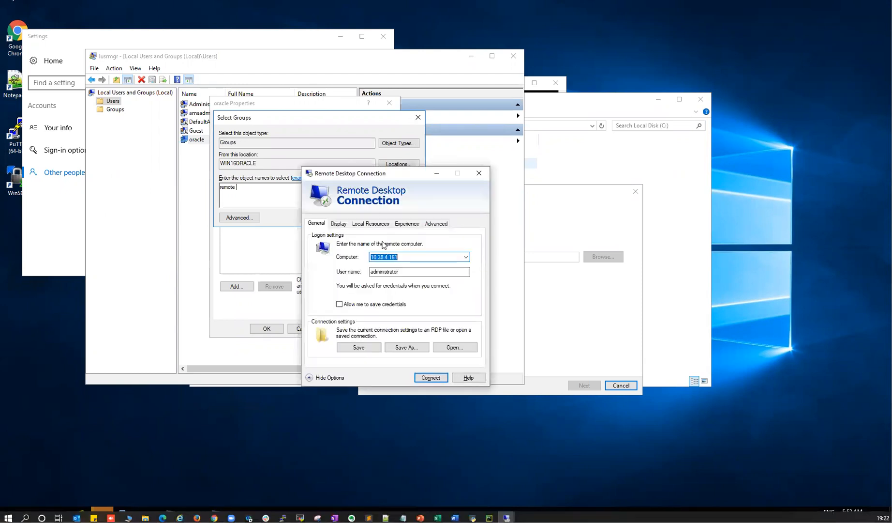
key(Tab)
text(oracle)
click(431, 377)
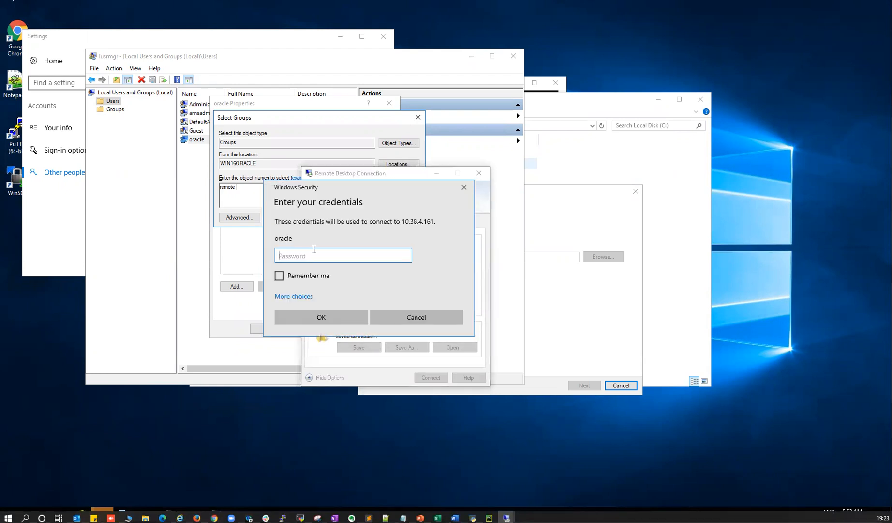
text(•••••••••)
click(341, 317)
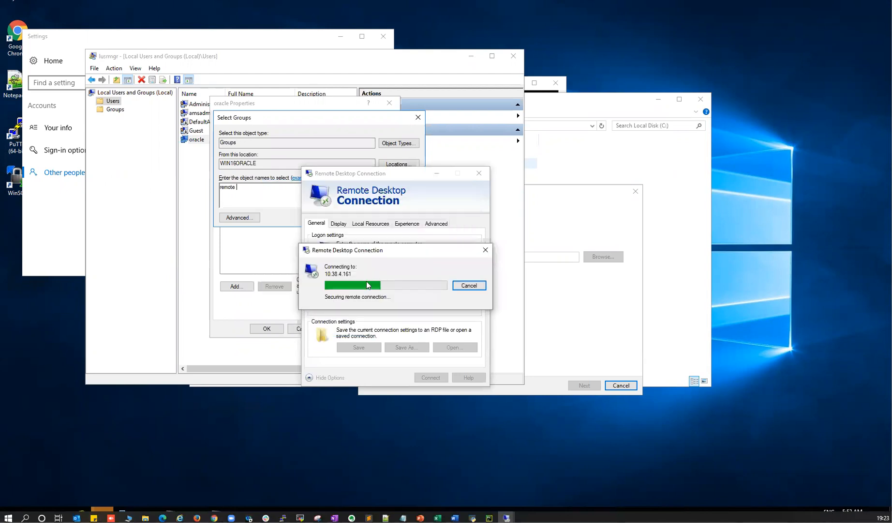
click(425, 359)
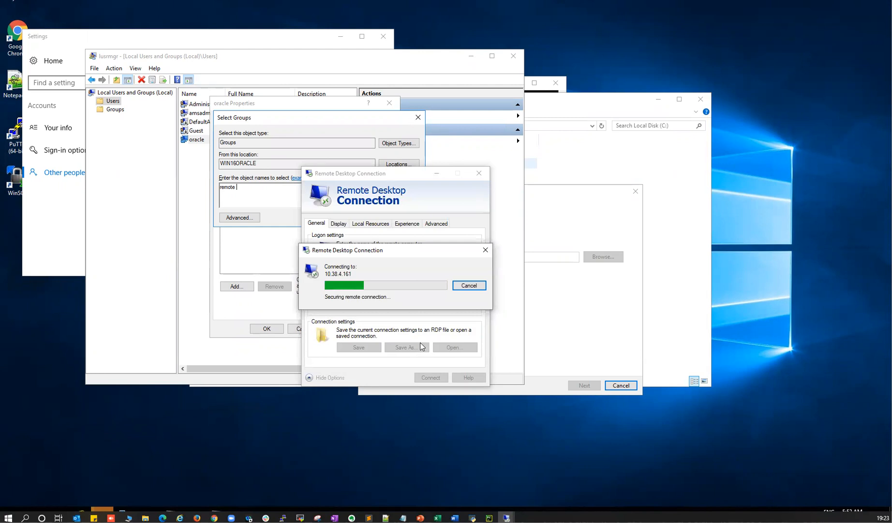
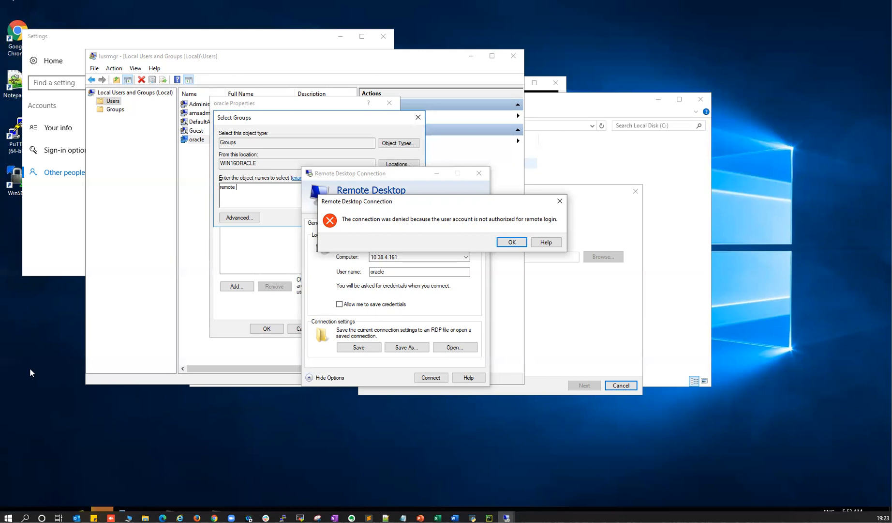
- Dismiss the remote-login denial, close Remote Desktop Connection and cancel the pending group selection
click(560, 201)
click(480, 173)
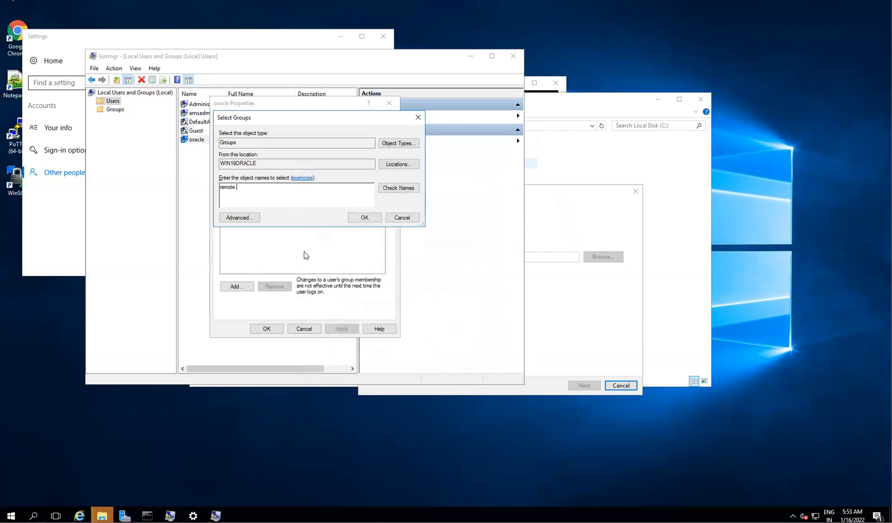
click(402, 217)
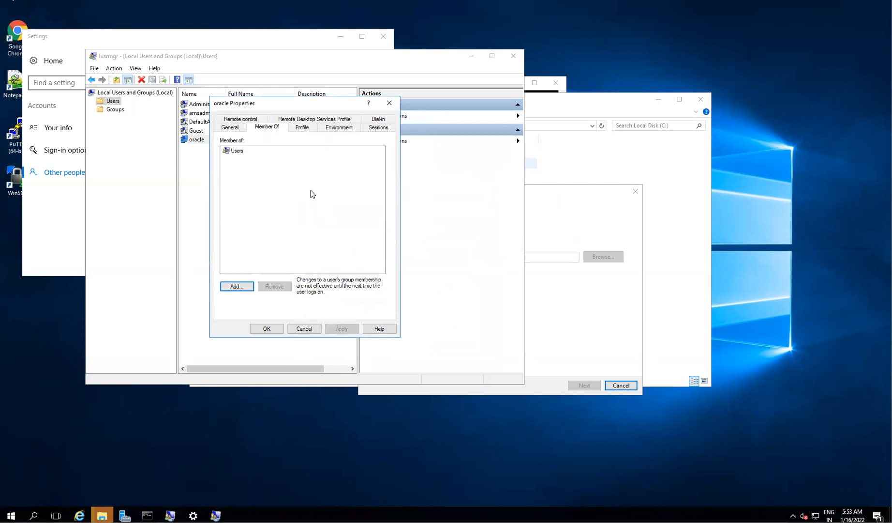
- Try adding oracle to a Remote group, which isn't found, then return to the Users list
click(235, 152)
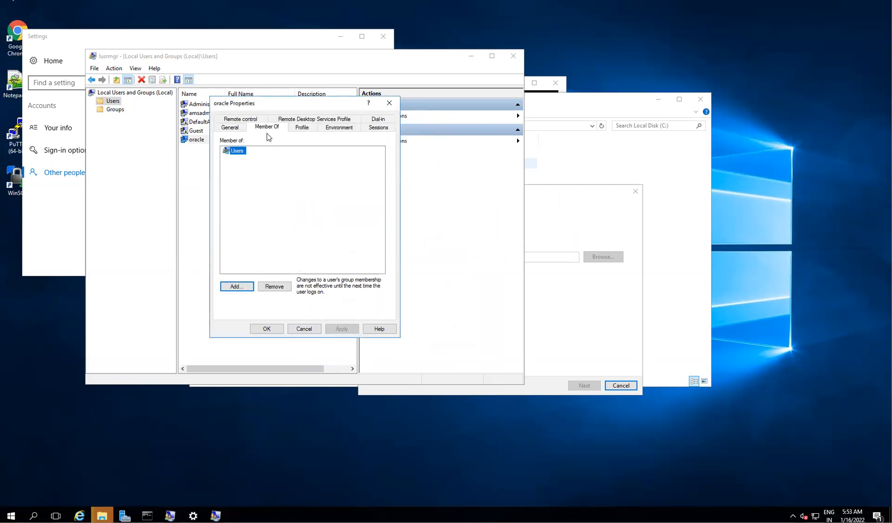
click(235, 286)
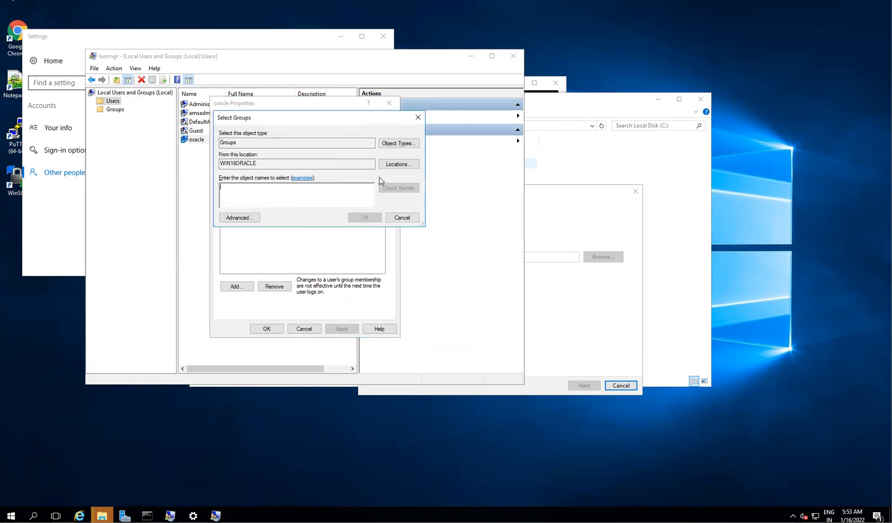
text(Remote)
click(365, 218)
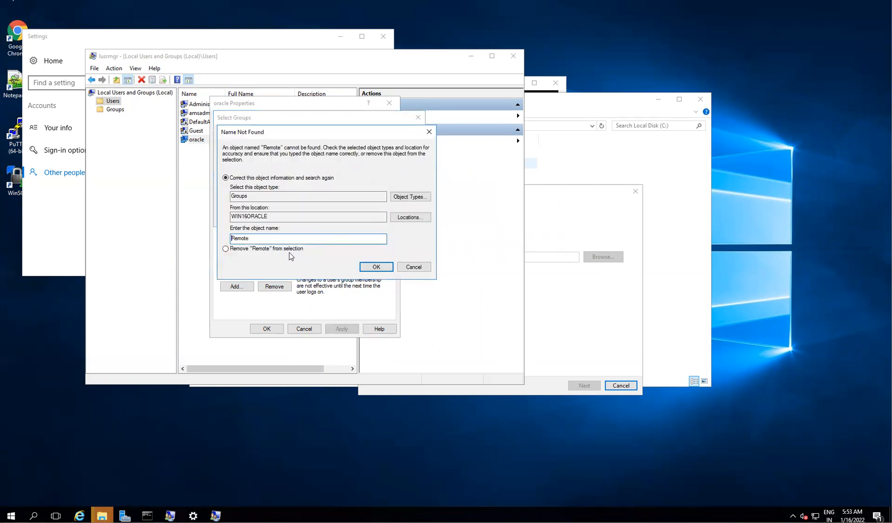
click(408, 265)
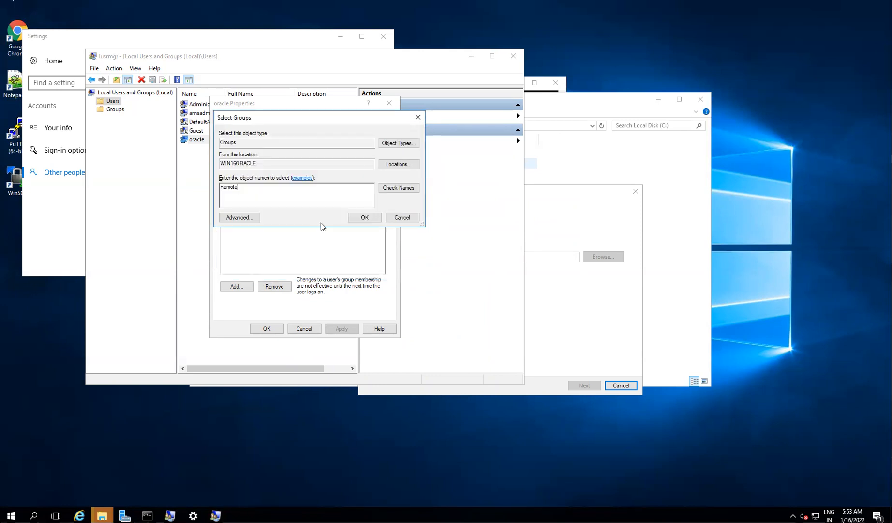
click(397, 189)
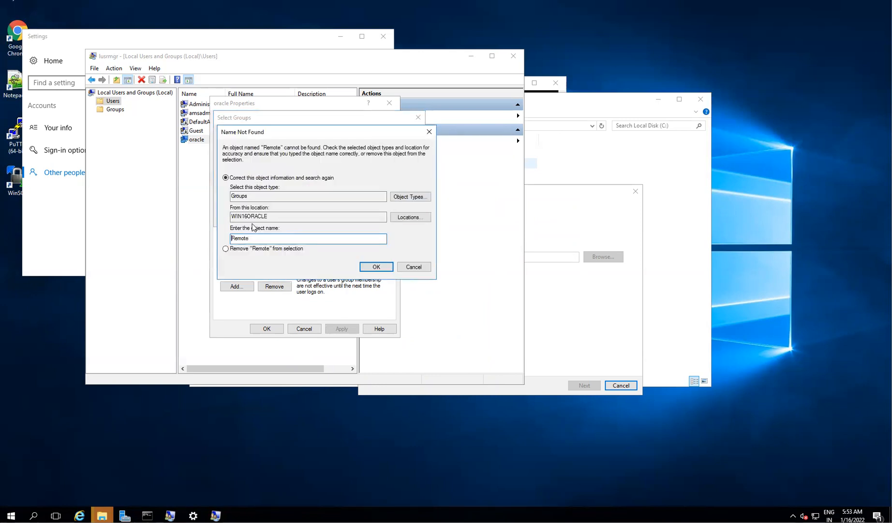
click(380, 266)
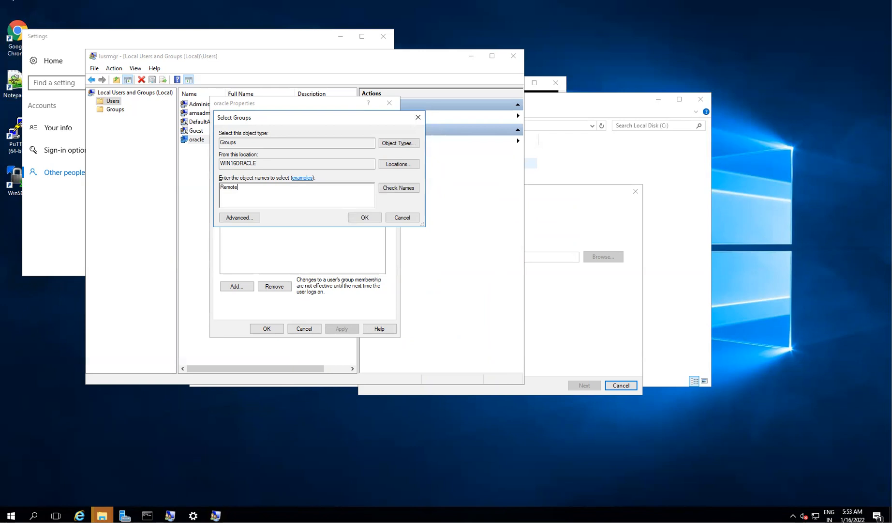
click(216, 516)
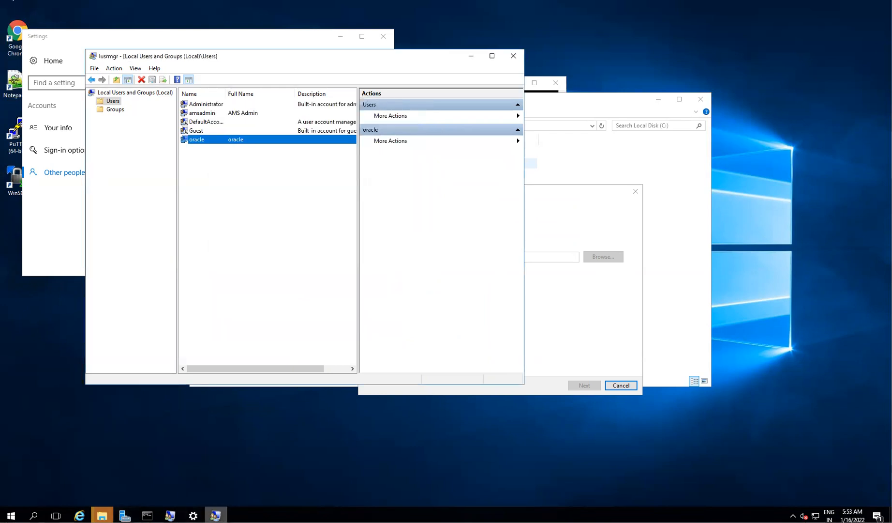
- Search 'poli' from Start and launch Local Security Policy
mouse_move(147, 515)
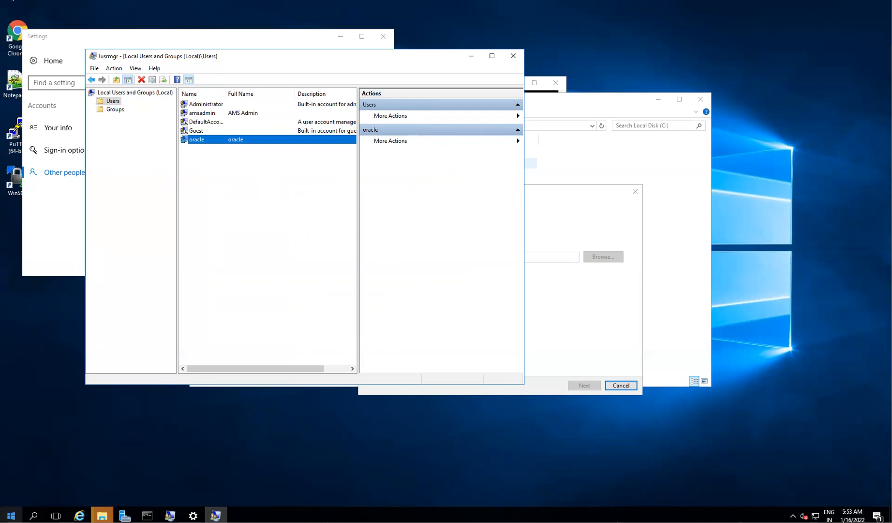
click(11, 515)
text(poli)
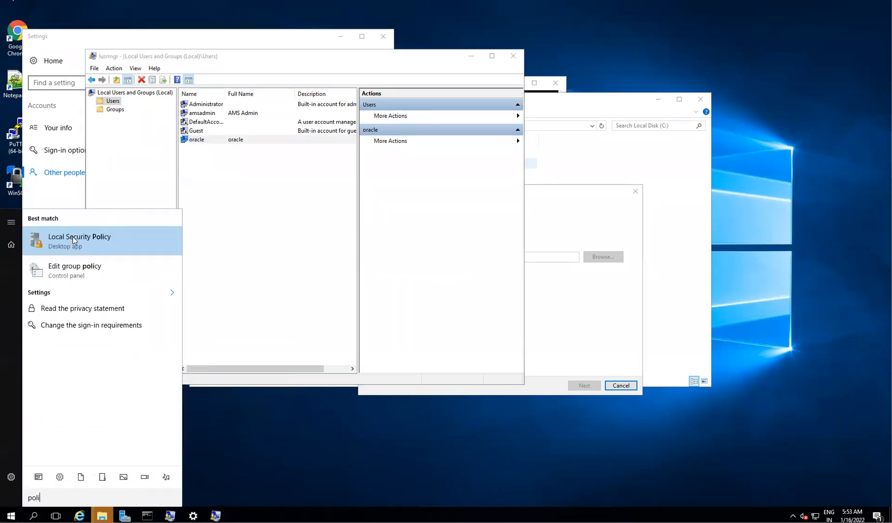
click(81, 245)
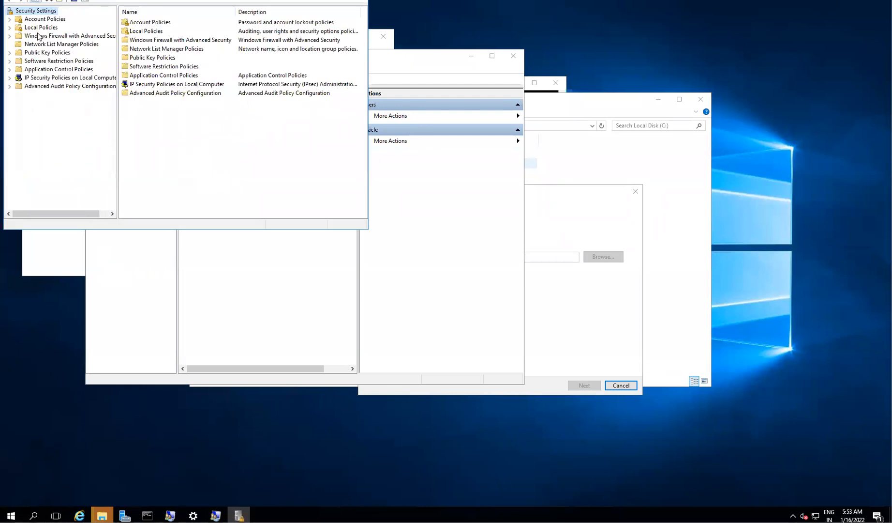
- Expand Local Policies and browse the User Rights Assignment policies
double_click(34, 30)
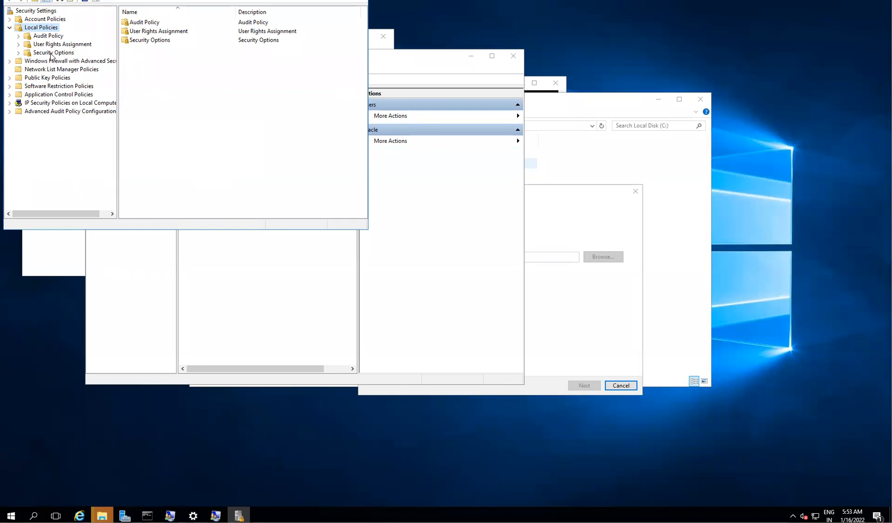
click(48, 37)
click(50, 45)
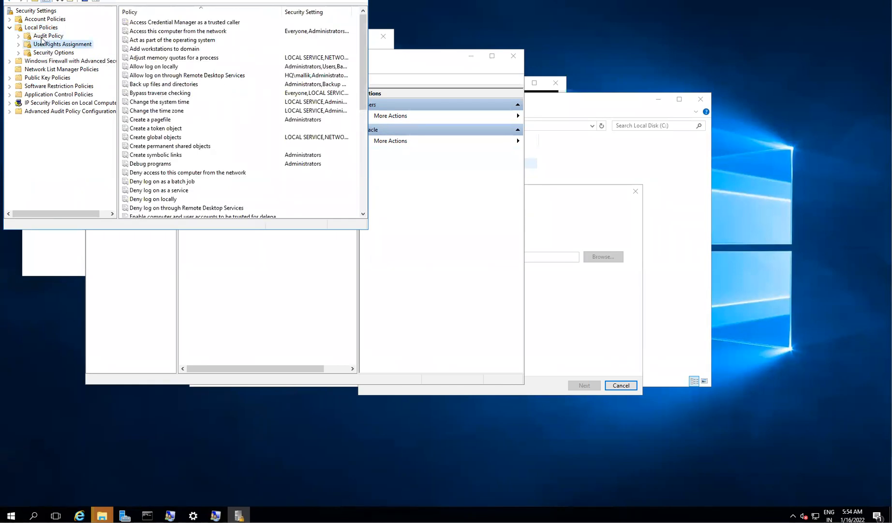
double_click(41, 29)
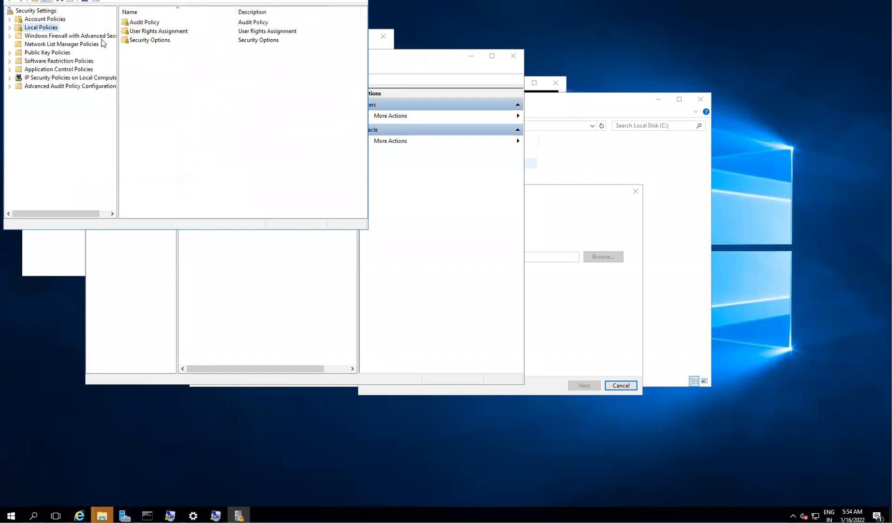
double_click(27, 31)
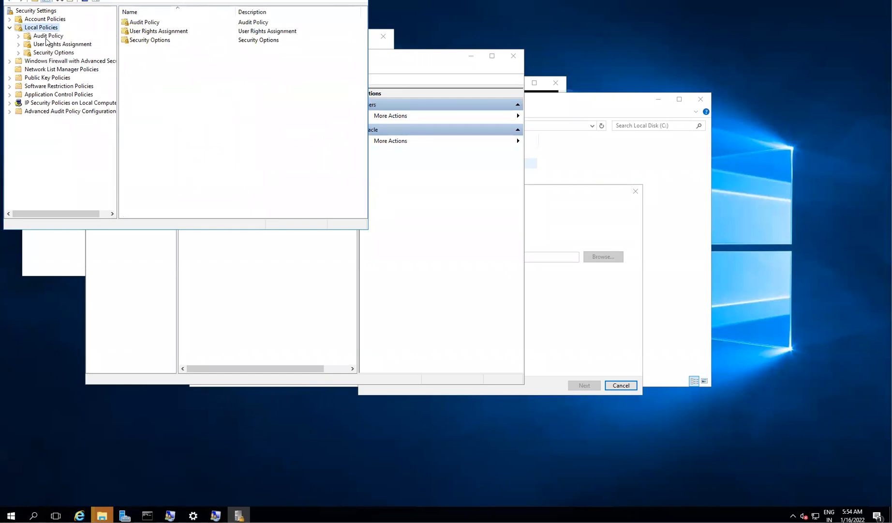
click(47, 36)
click(53, 45)
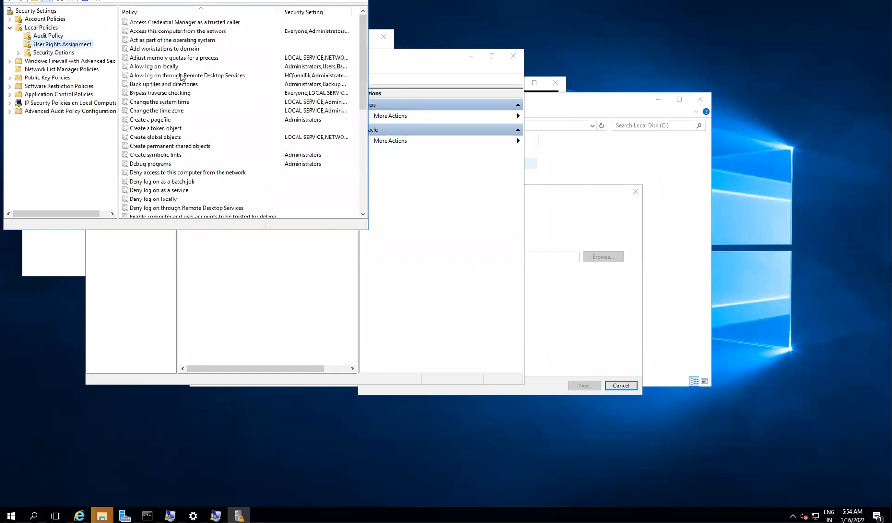
click(166, 100)
key(r)
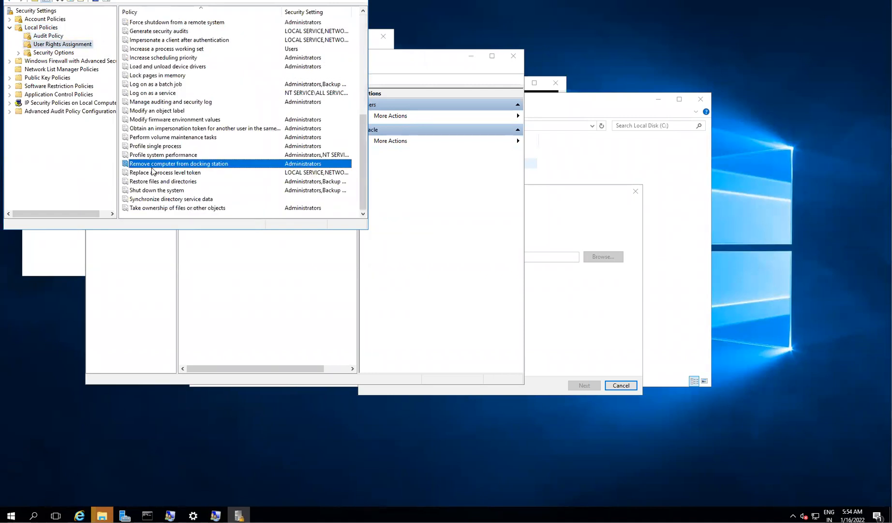
key(r)
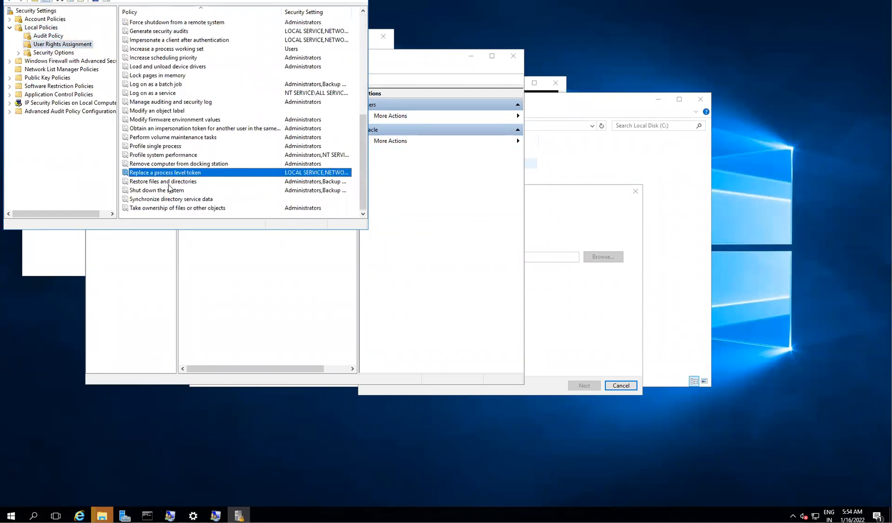
key(r)
key(r)
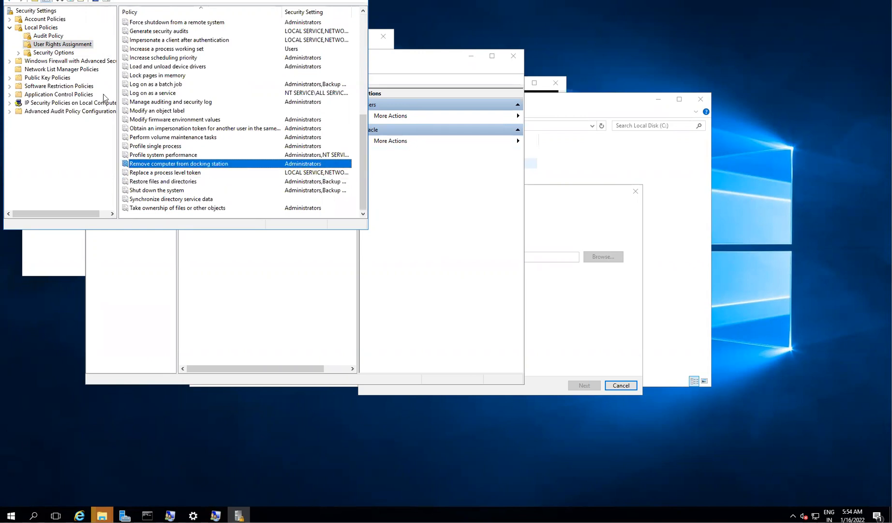
- Browse the Security Options policies and move the window fully into view
click(54, 53)
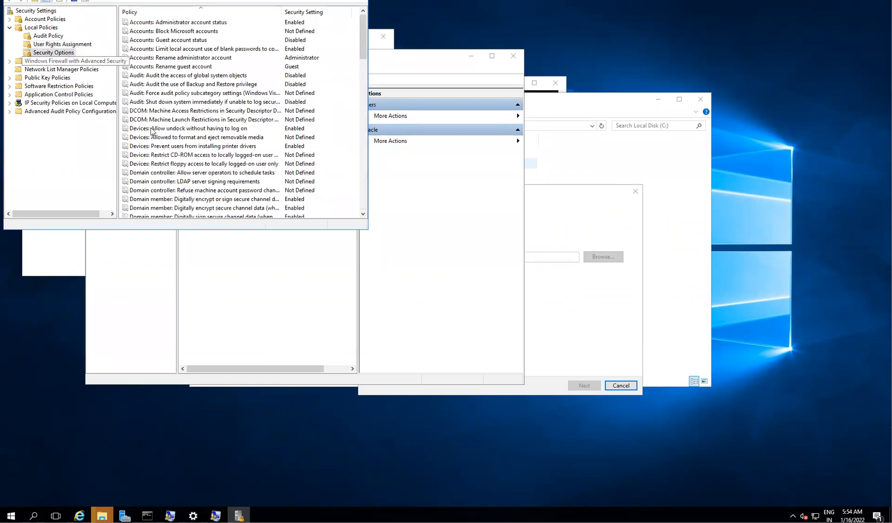
key(r)
click(180, 111)
key(r)
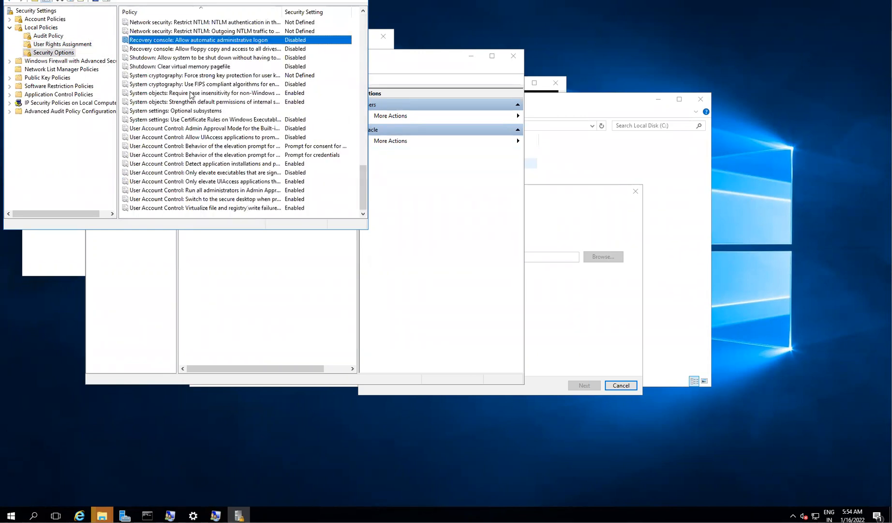
key(r)
key(r)
key(r)
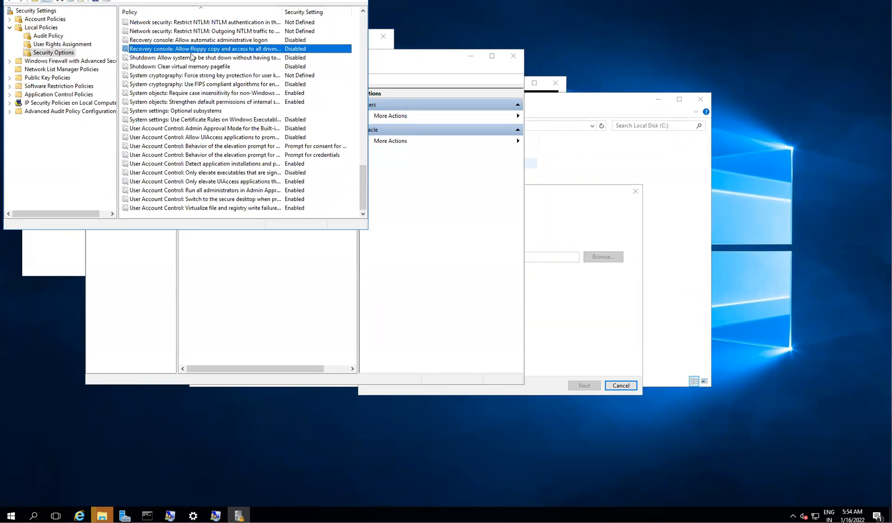
key(r)
drag(89, 0, 157, 98)
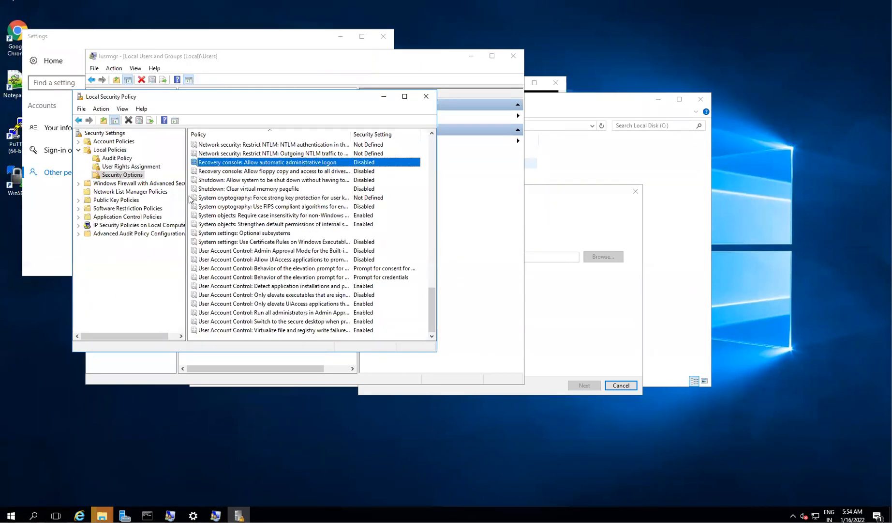
- Review Audit Policy and the User Rights Assignment list, sorting it by policy name
click(114, 159)
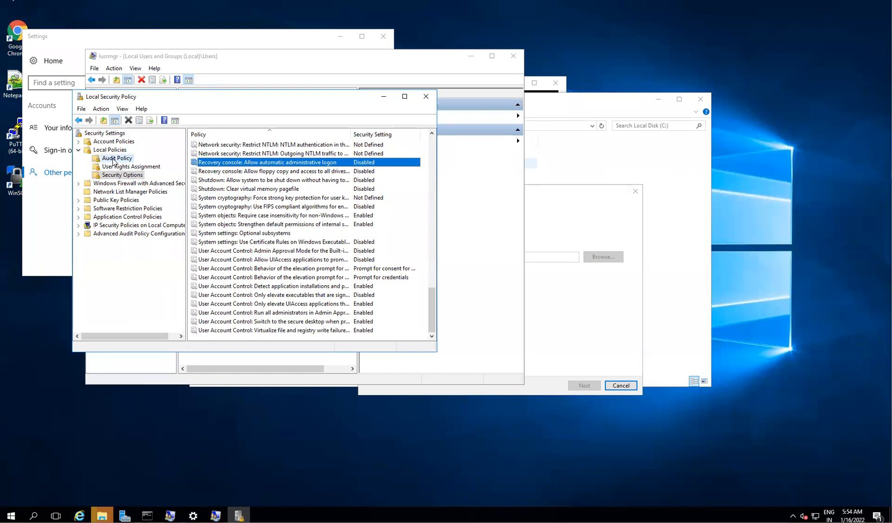
right_click(114, 159)
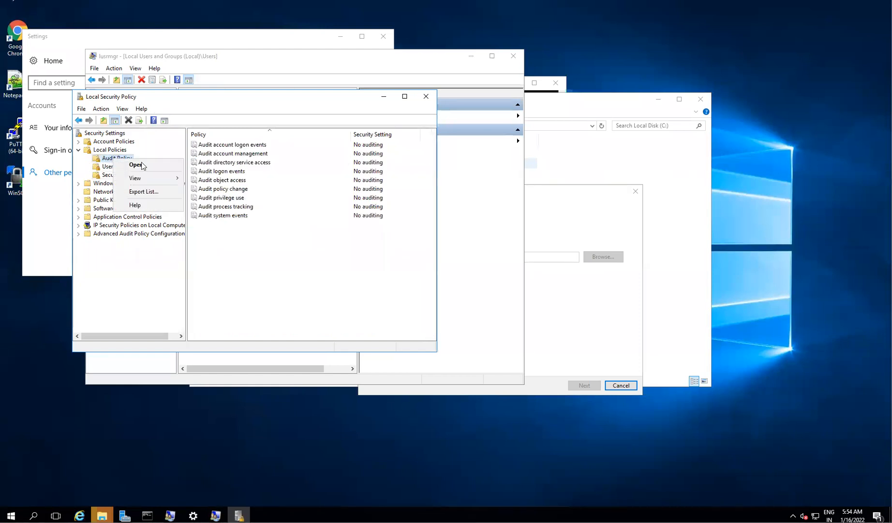
click(225, 190)
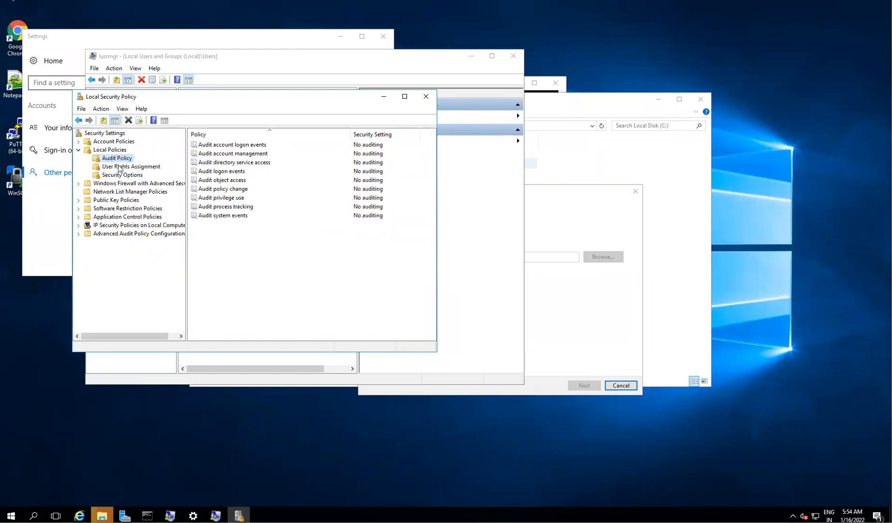
click(116, 167)
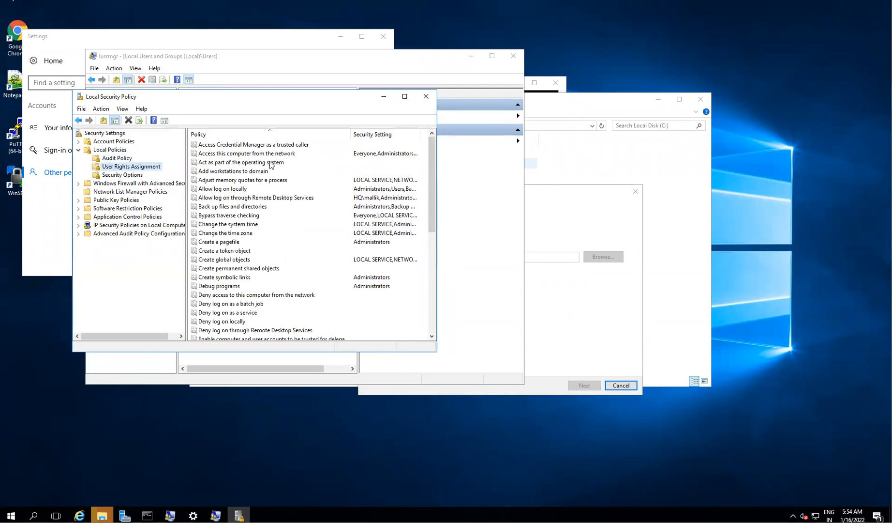
click(231, 235)
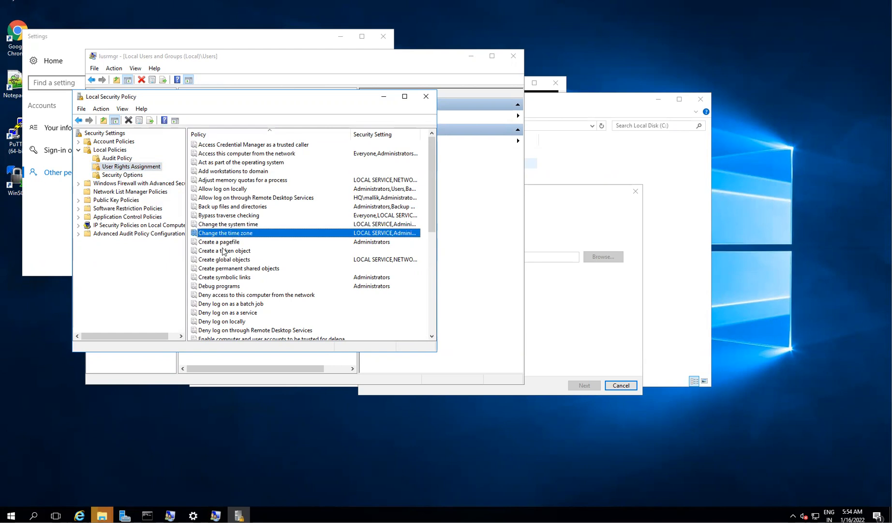
click(223, 135)
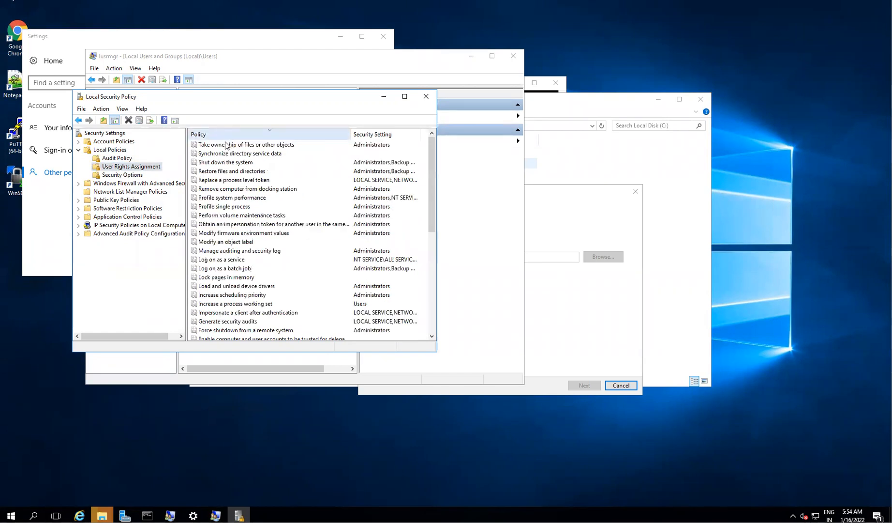
click(226, 129)
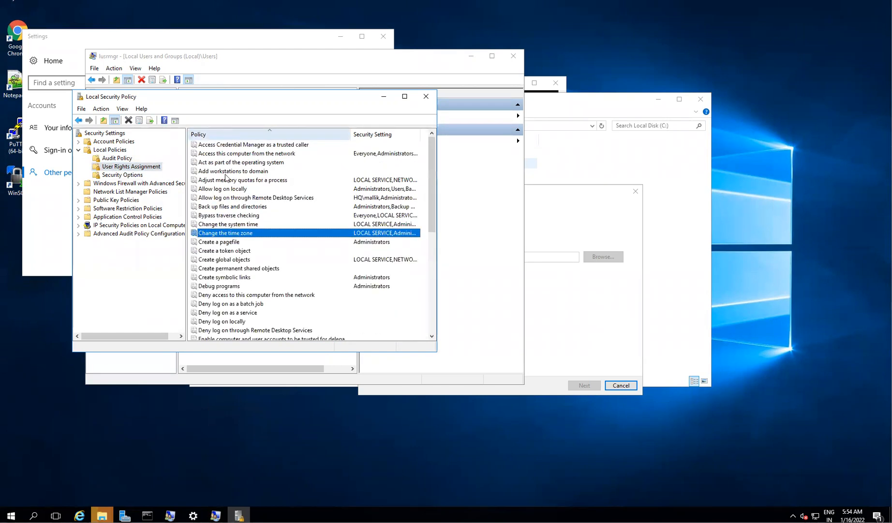
key(r)
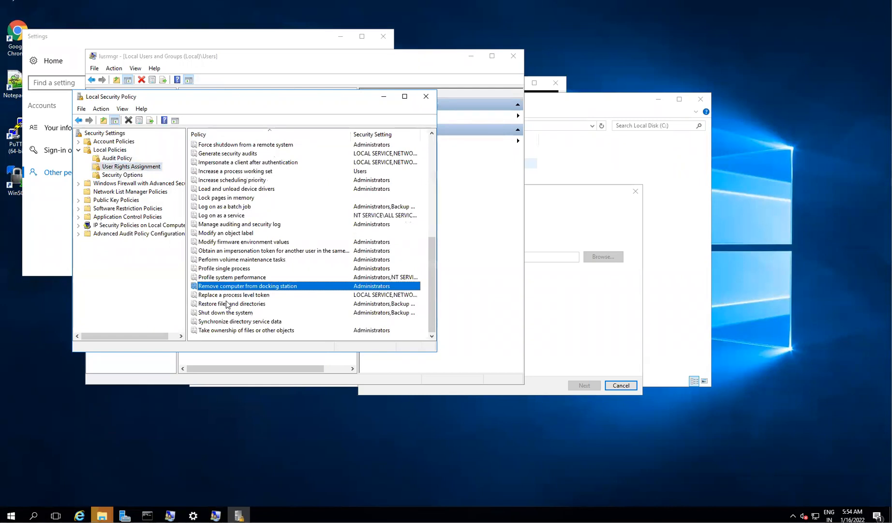
key(r)
key(r)
key(r)
scroll(199, 209, up, 6)
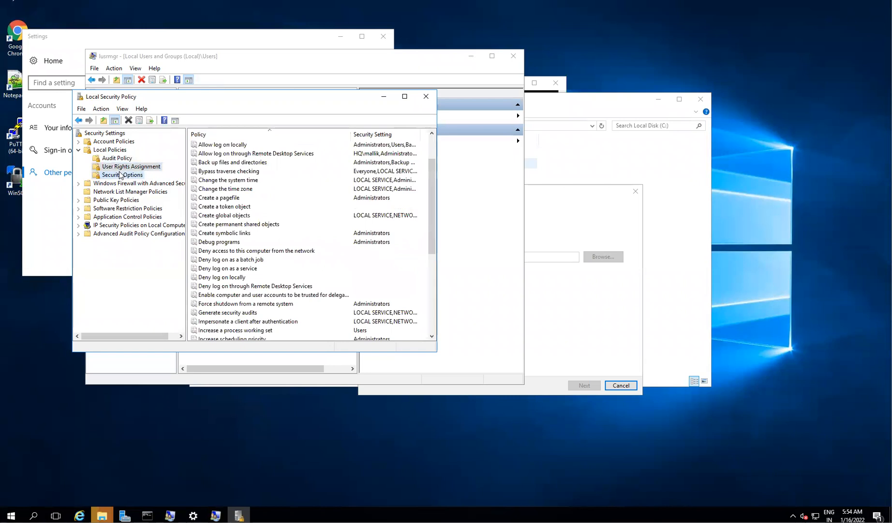
- Look through Security Options and Audit Policy, then select the User Rights Assignment folder
click(121, 175)
click(217, 208)
key(r)
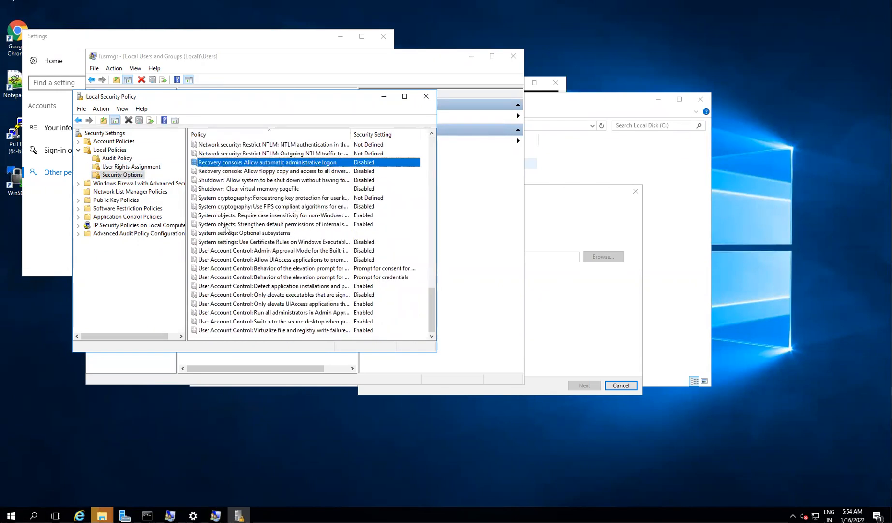
key(r)
key(r)
key(r)
click(117, 159)
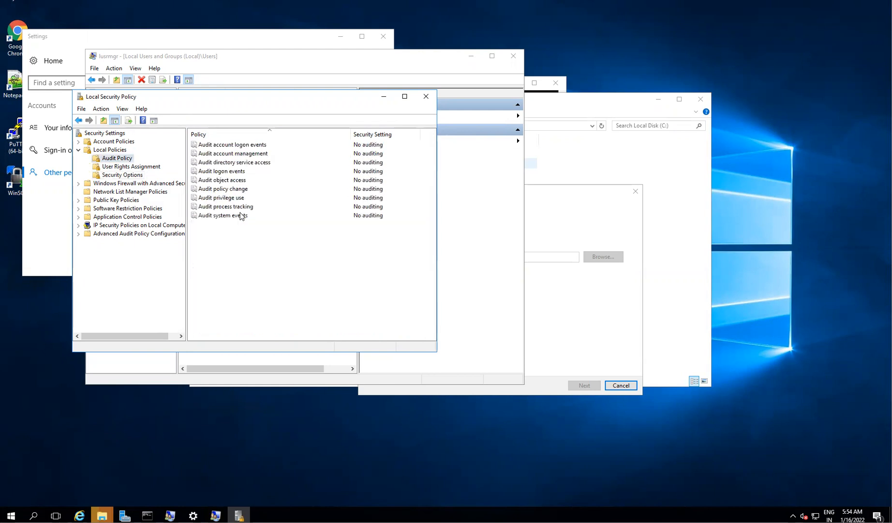
click(230, 172)
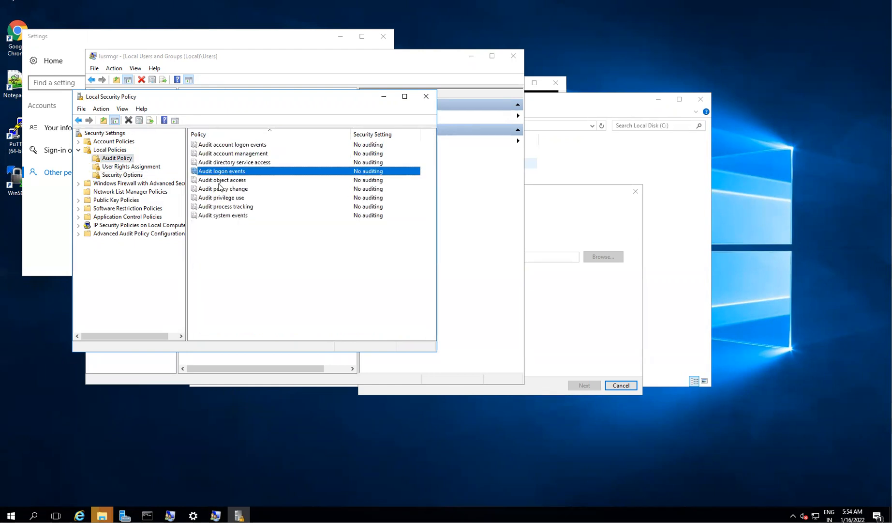
click(106, 150)
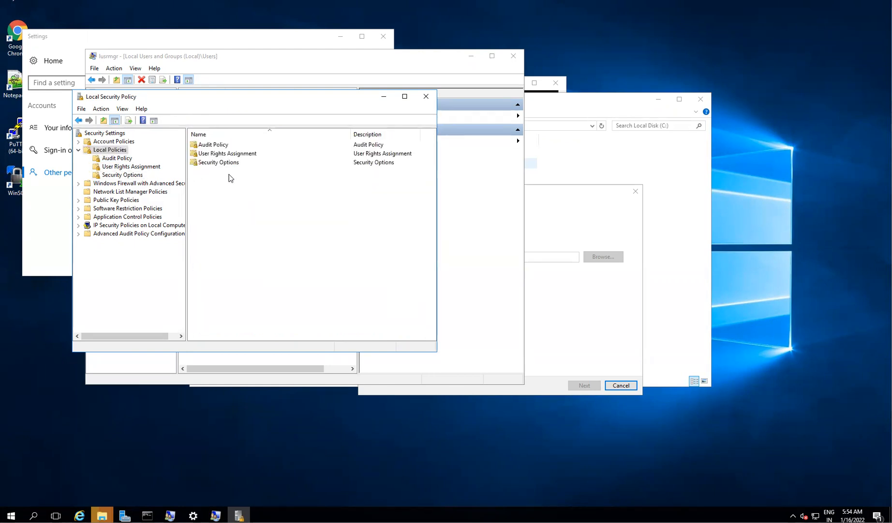
click(228, 154)
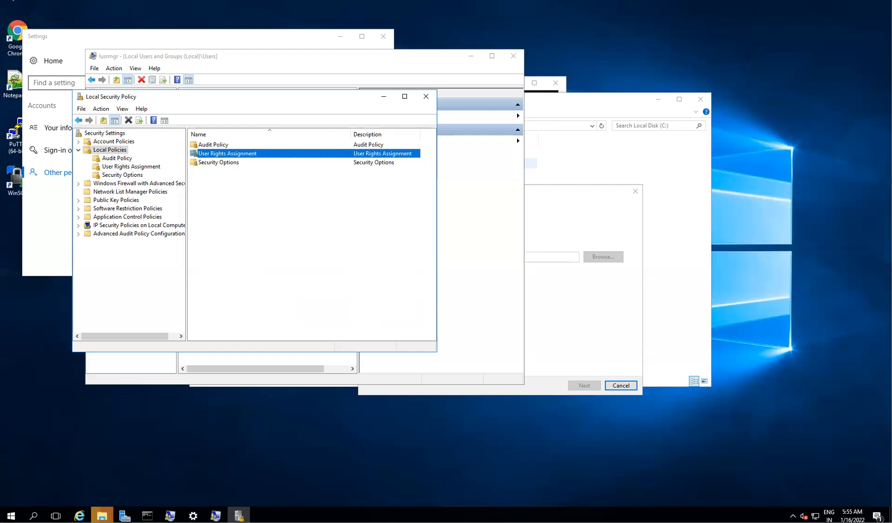
- Return to the user rights list and move down toward the Remote Desktop logon right
key(super)
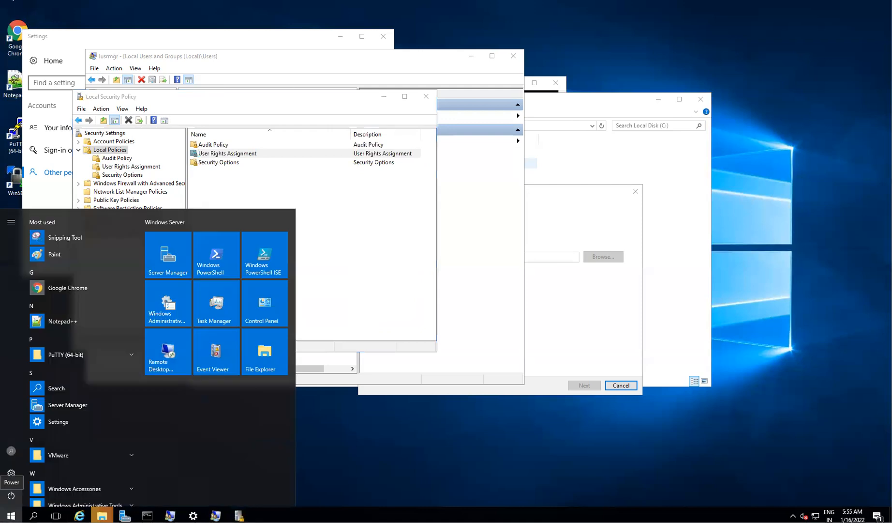
click(106, 151)
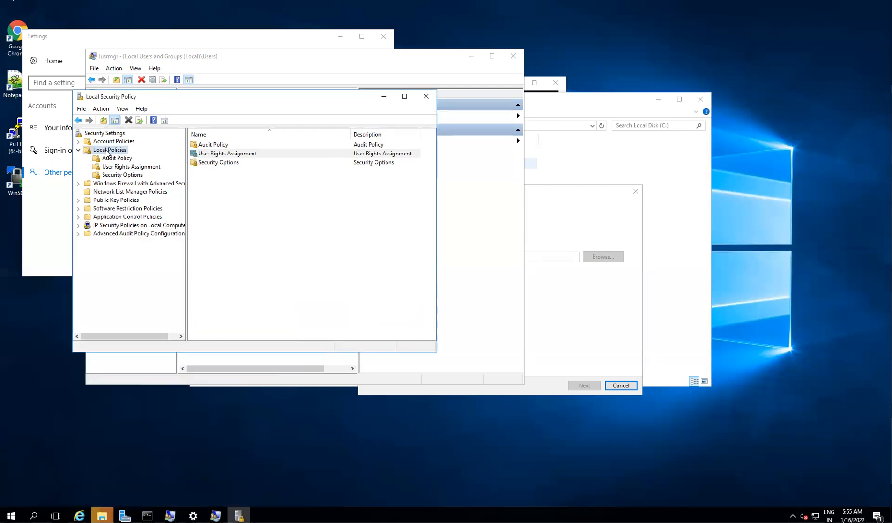
right_click(106, 152)
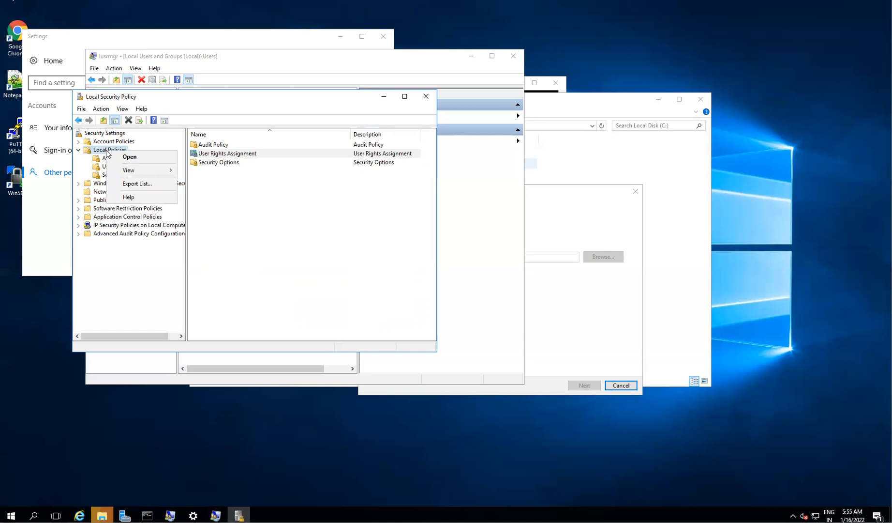
click(347, 201)
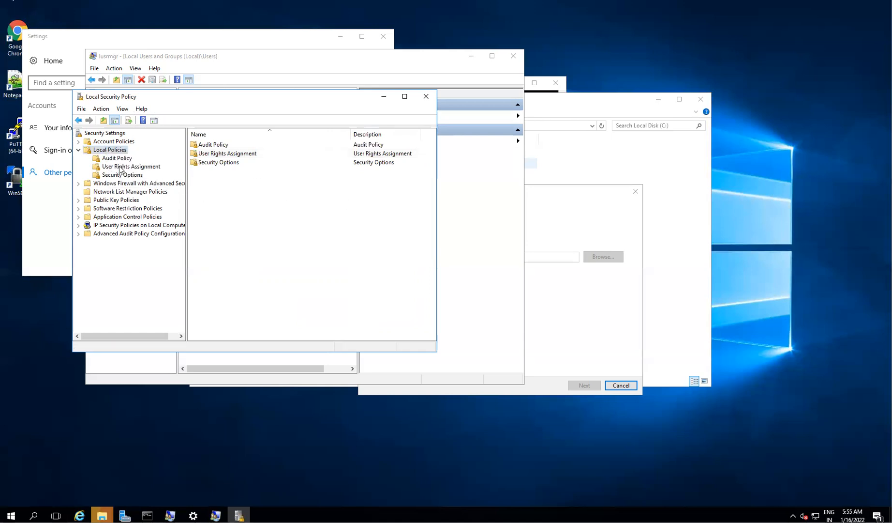
click(120, 166)
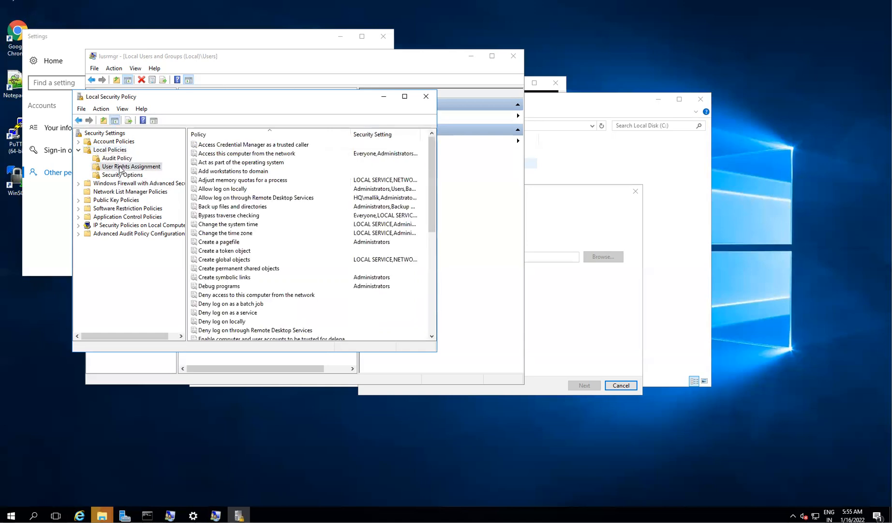
click(294, 200)
key(a)
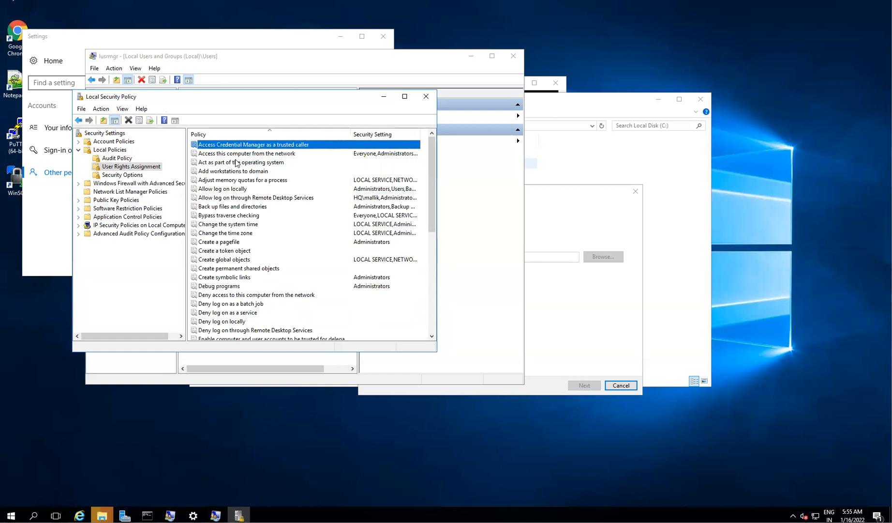
key(Down)
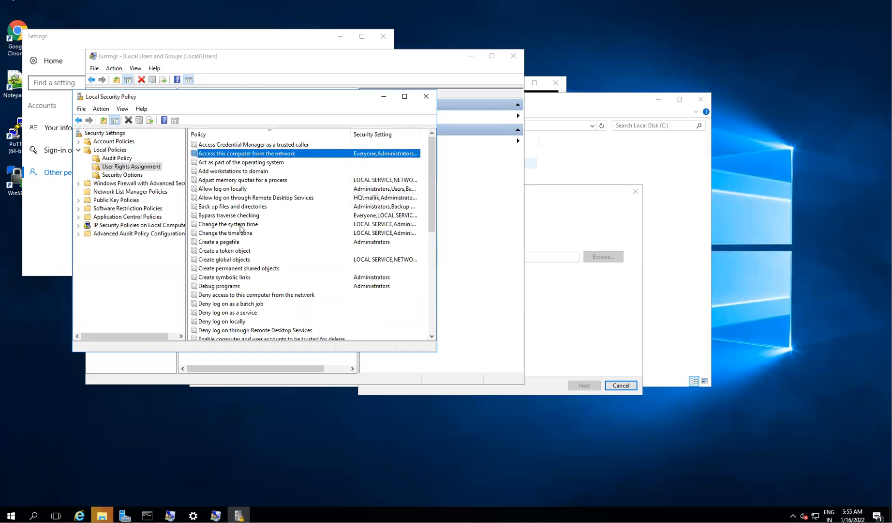
key(Down)
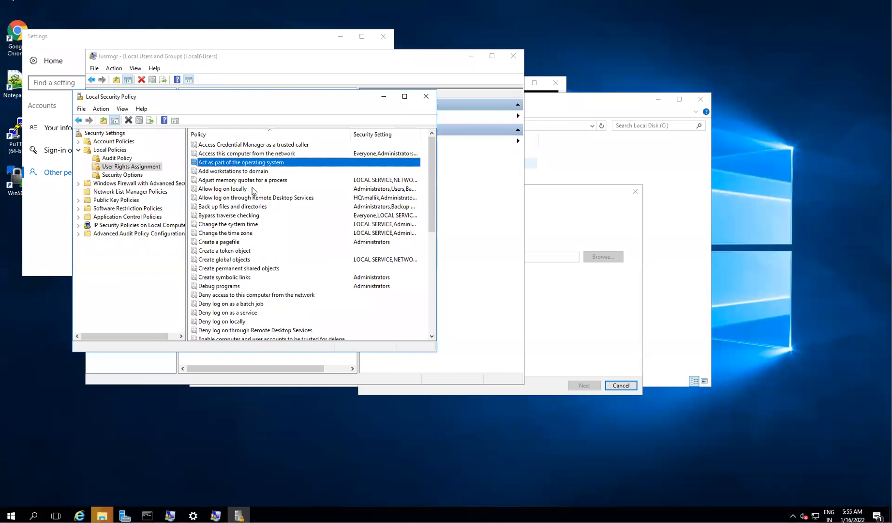
key(Down)
- Try adding an account to Allow log on through Remote Desktop Services; cancel credentials and close the crashed console
click(261, 200)
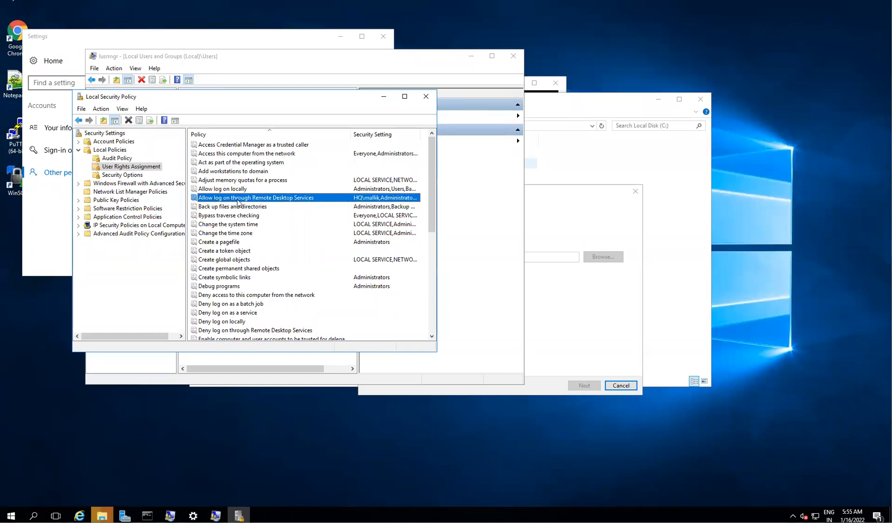
double_click(259, 198)
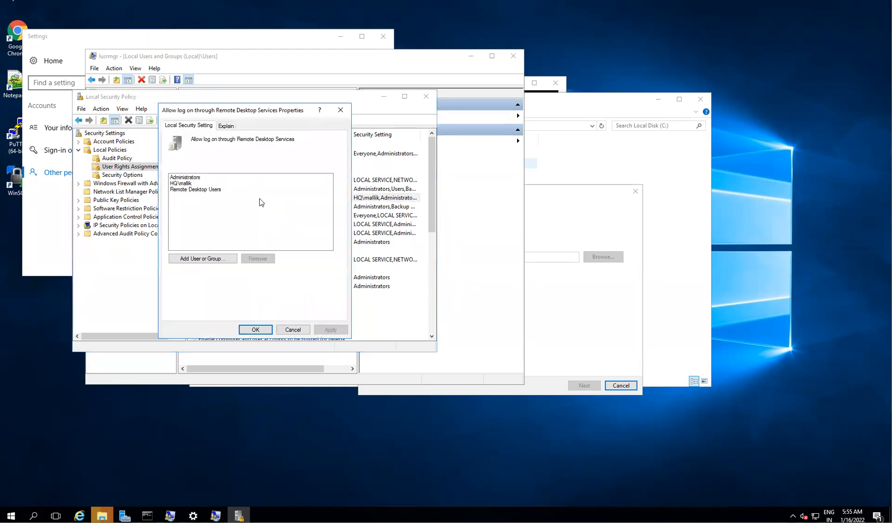
click(195, 261)
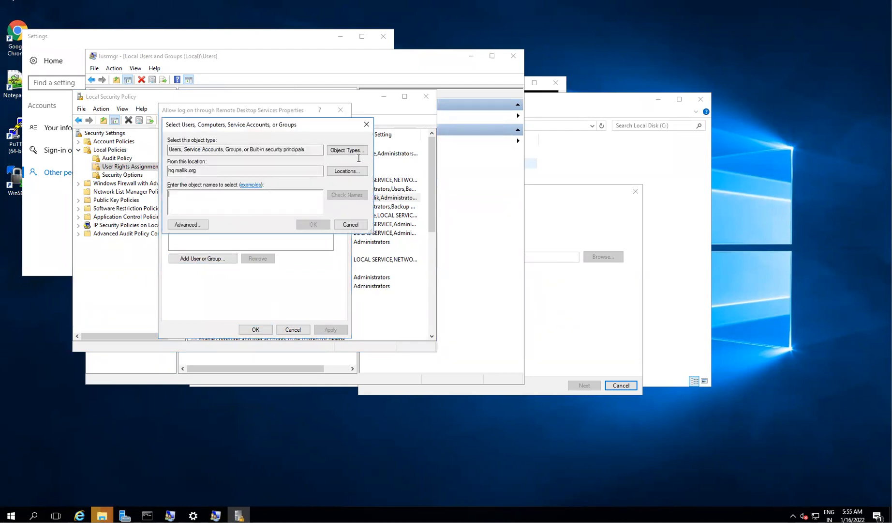
click(335, 171)
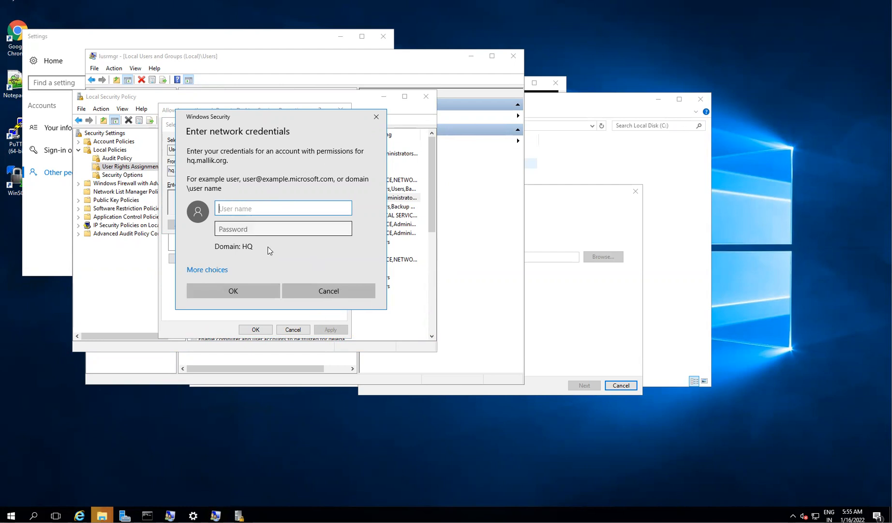
click(305, 293)
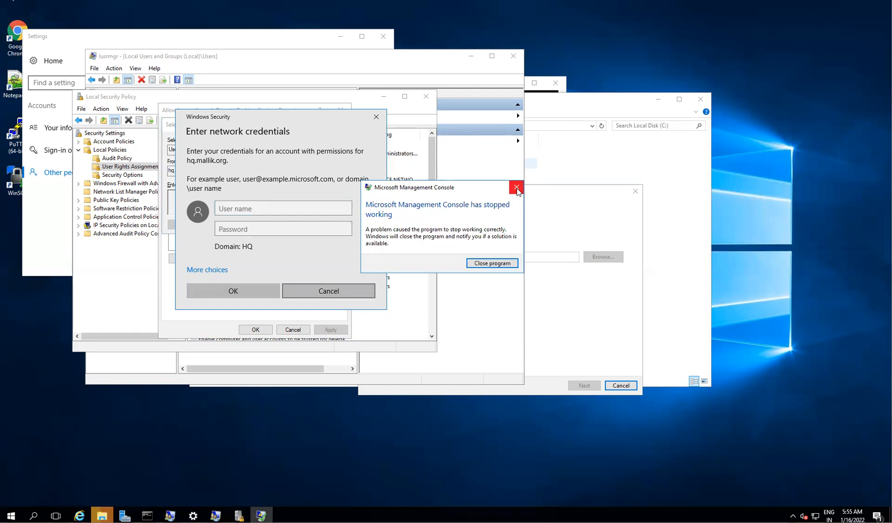
click(517, 188)
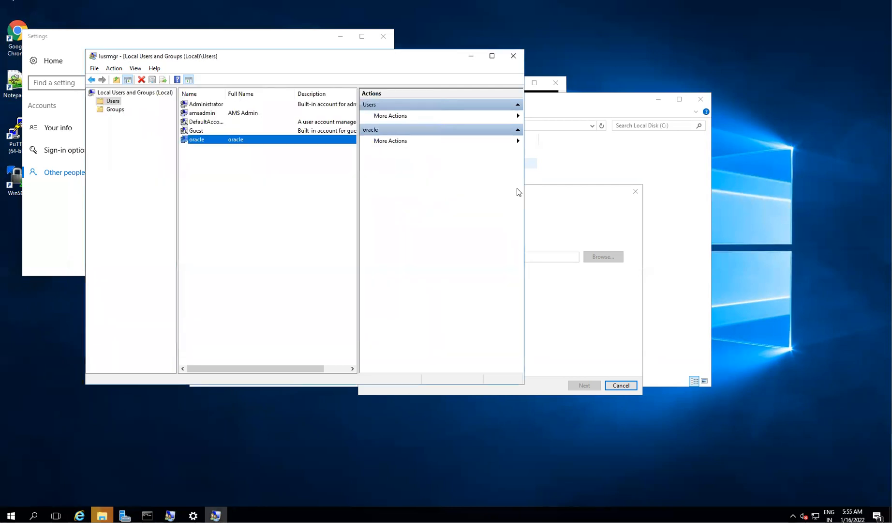
- Cancel the pending group addition for oracle and bring Local Users and Groups forward
click(203, 140)
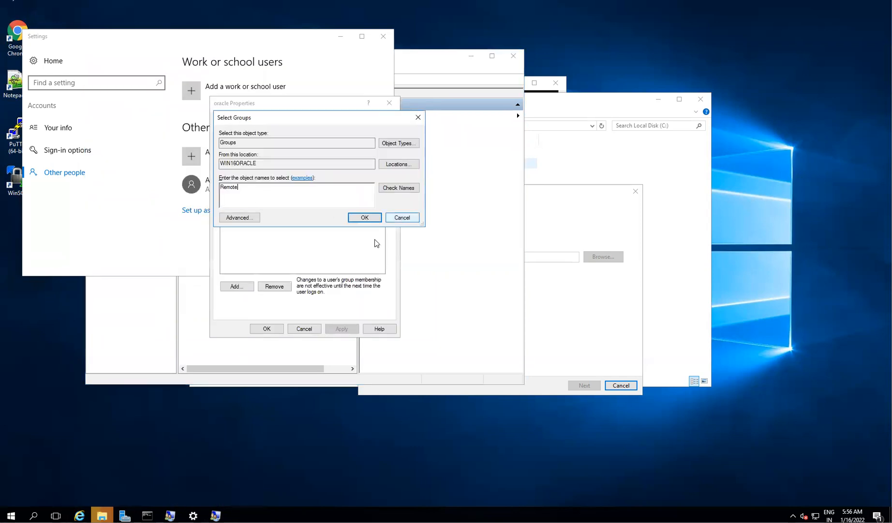
click(405, 217)
click(169, 514)
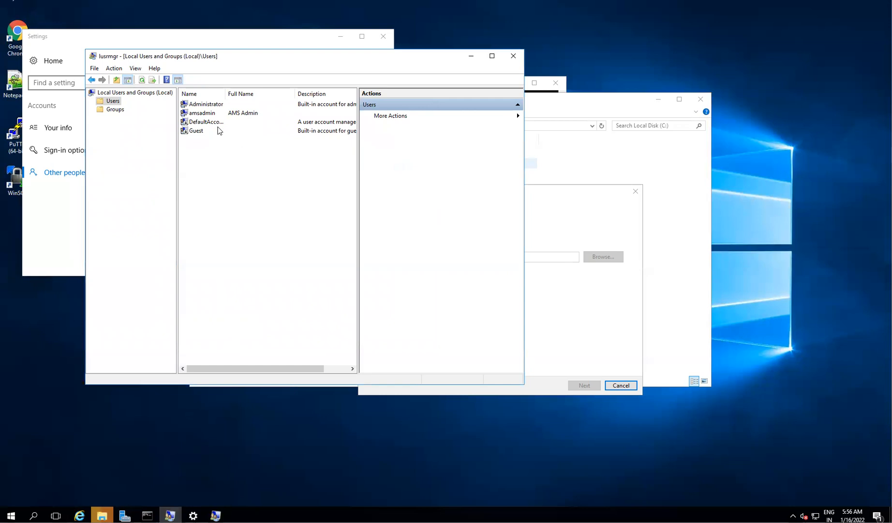
click(513, 57)
- Try adding oracle to a group named 'allow', which isn't found, then close all oracle dialogs
click(237, 128)
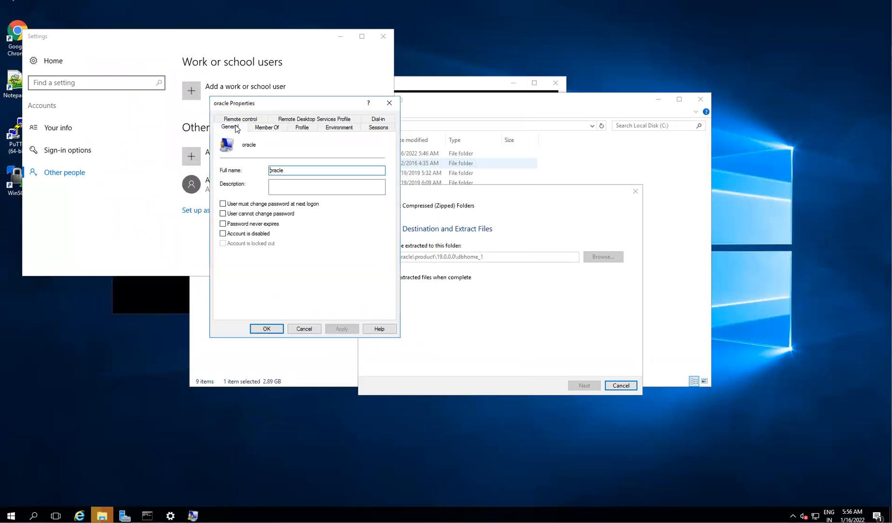
click(266, 126)
click(235, 286)
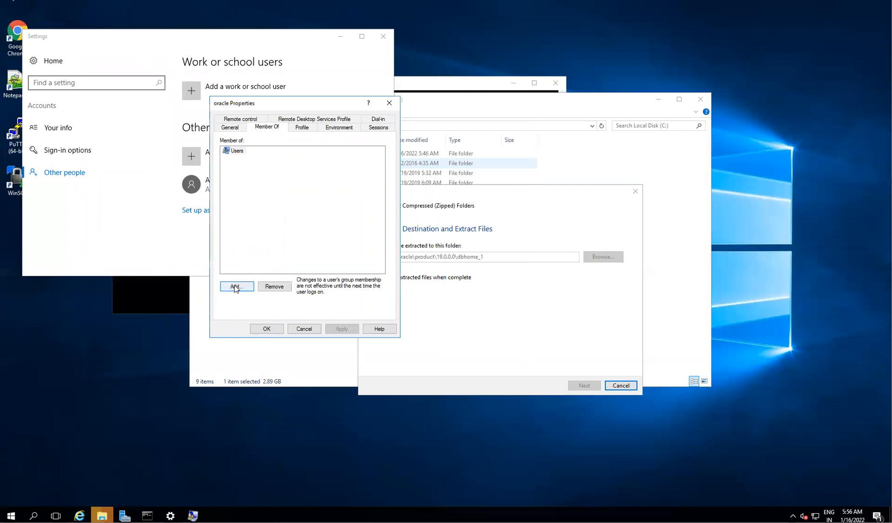
text(a)
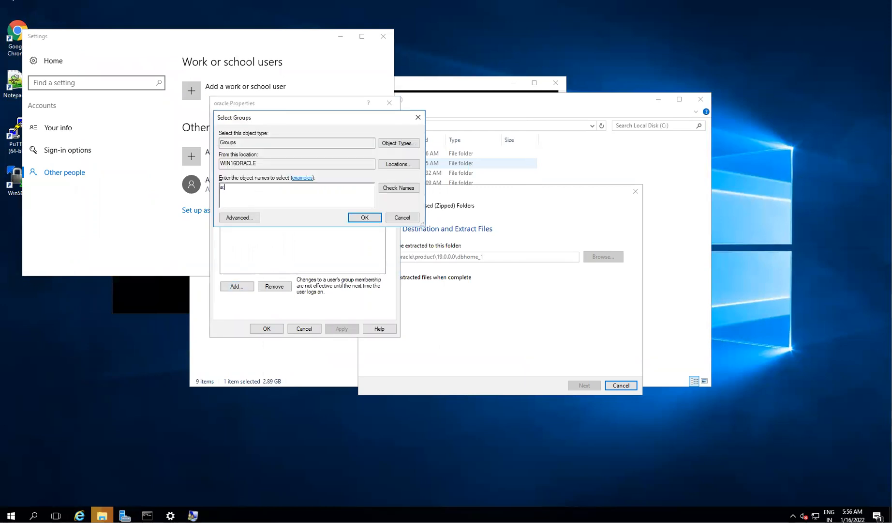
key(BackSpace)
text(allow)
click(405, 189)
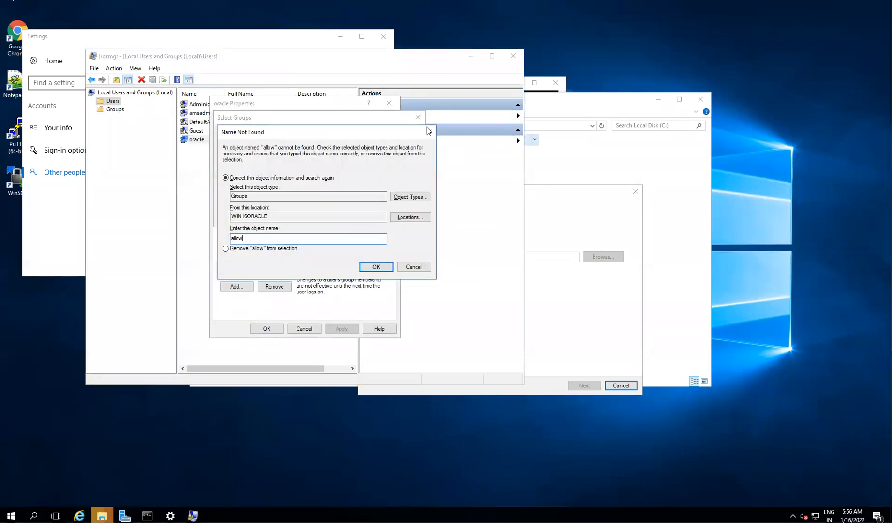
click(428, 131)
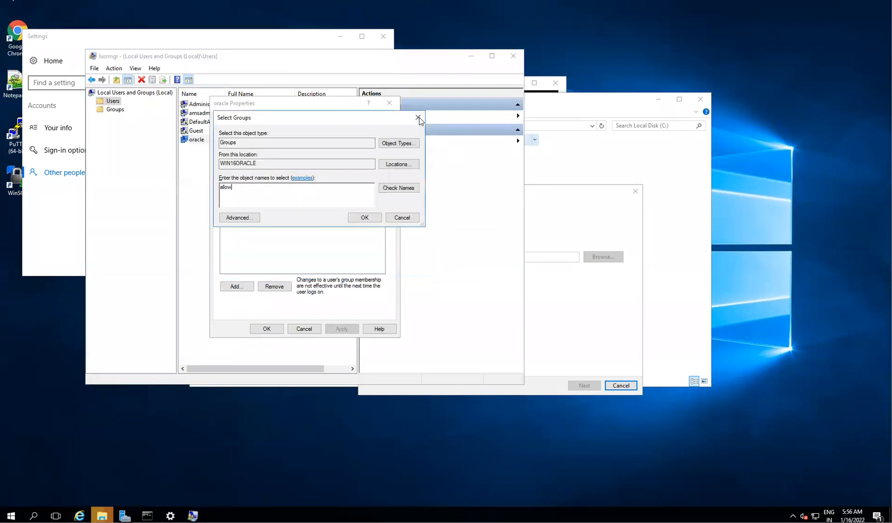
click(418, 117)
click(389, 102)
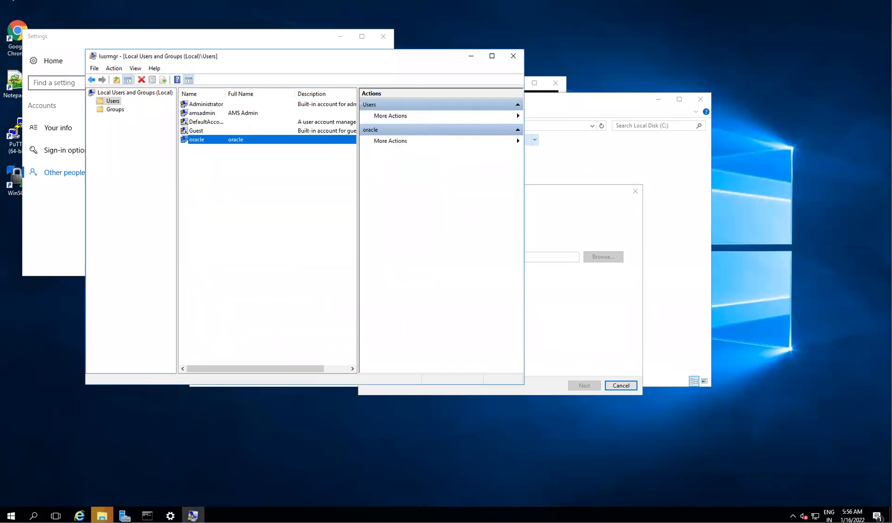
- Launch Local Security Policy and open the Allow log on through Remote Desktop Services properties
key(super)
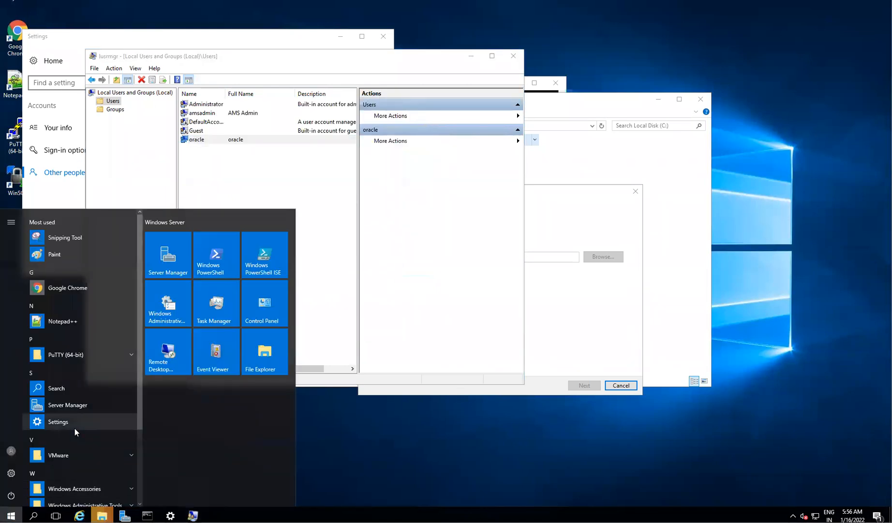
text(loca)
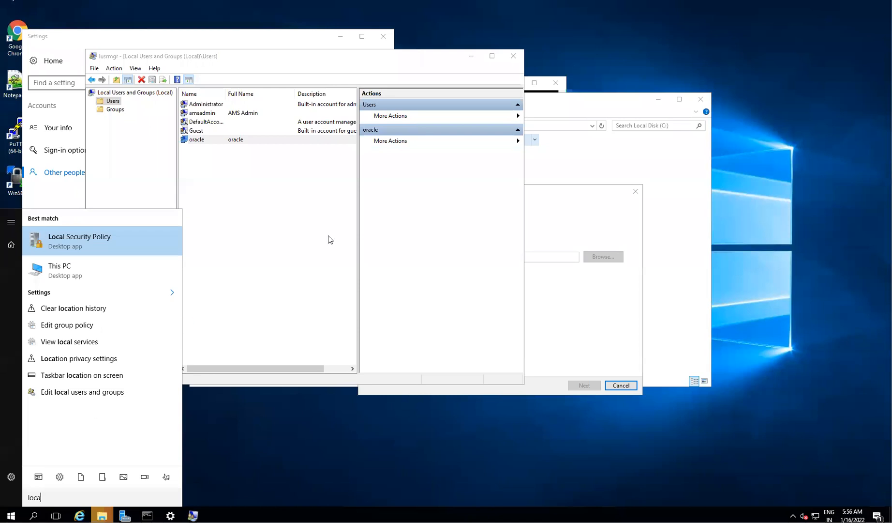
key(Return)
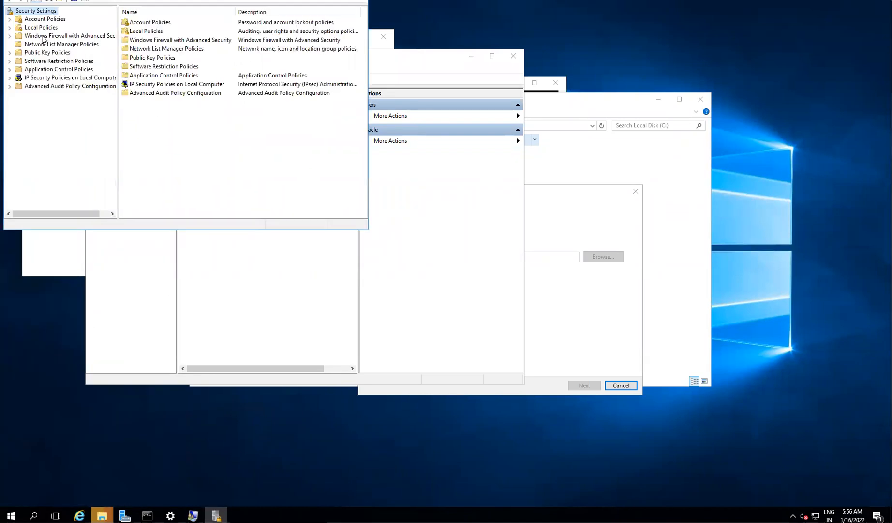
double_click(32, 29)
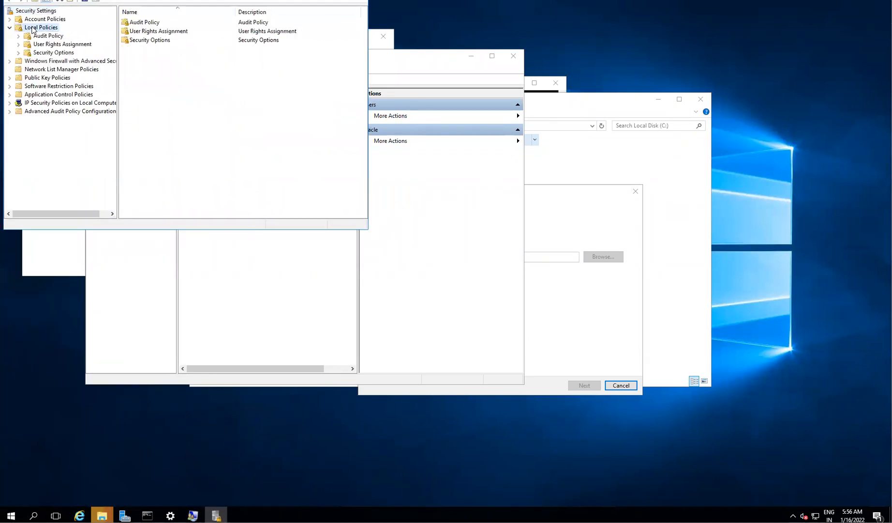
click(57, 45)
click(164, 48)
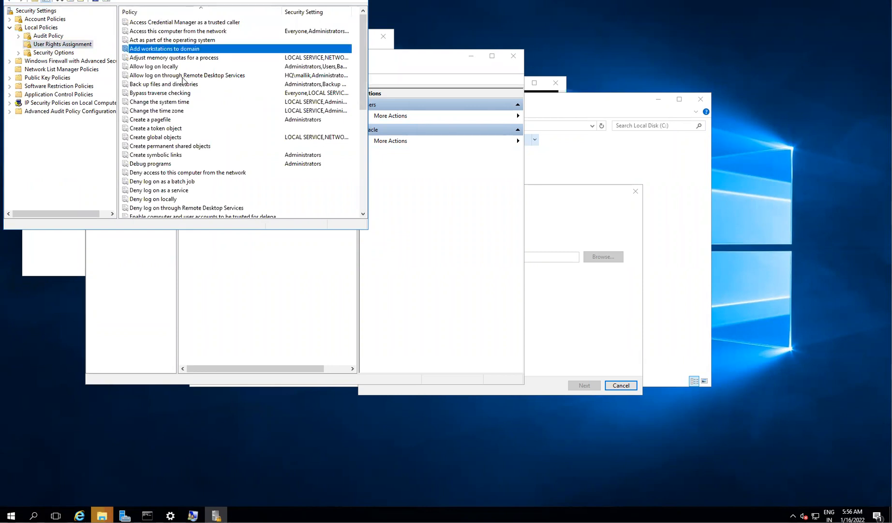
click(183, 77)
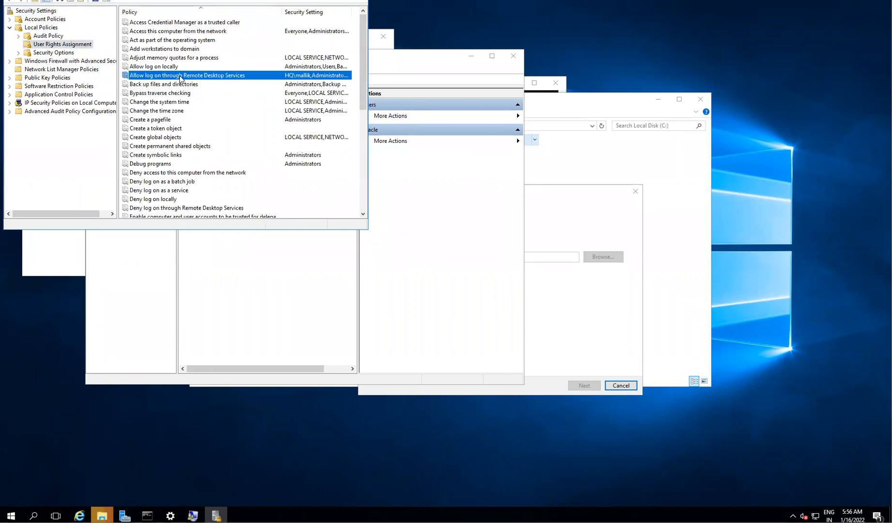
right_click(181, 79)
click(201, 81)
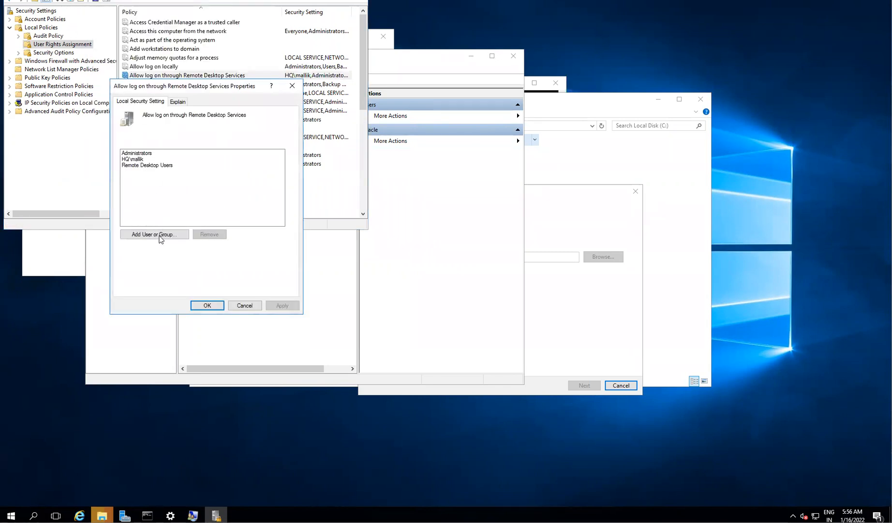
- Add a user, authenticating as administrator with its password, and set the search location to WIN16ORACLE
click(154, 234)
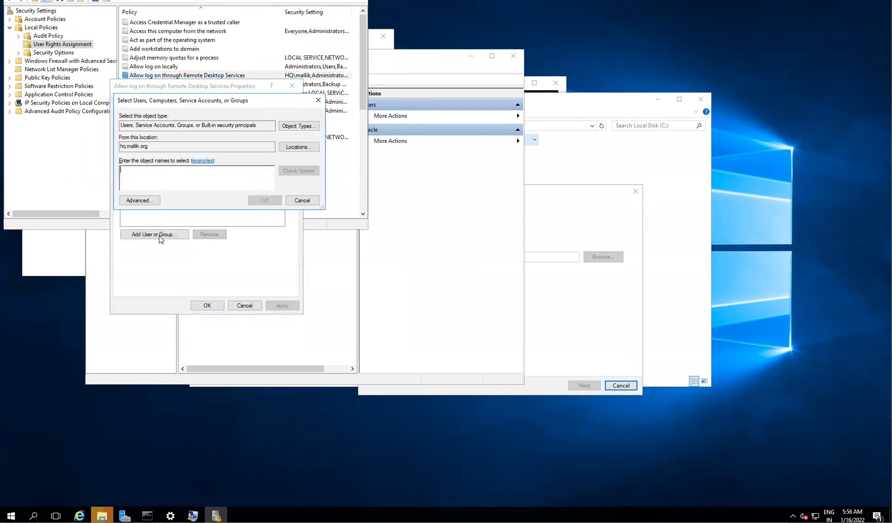
click(296, 147)
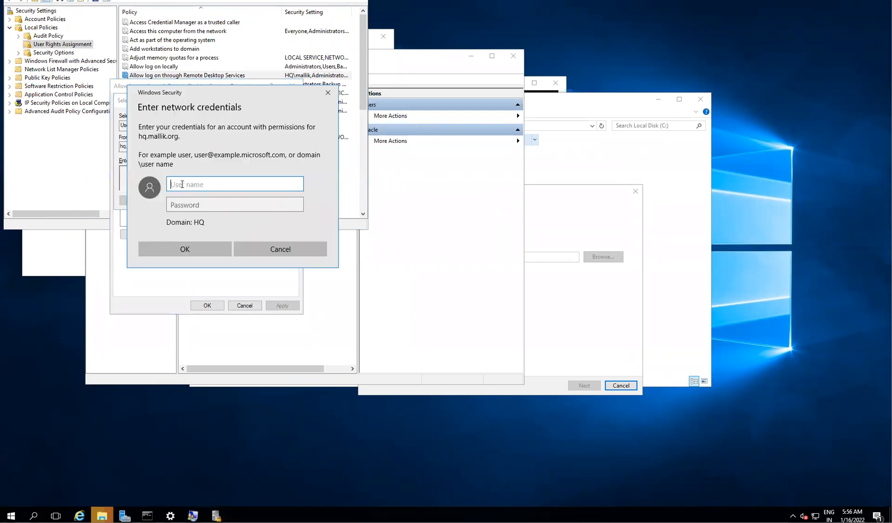
text(administrator)
key(Tab)
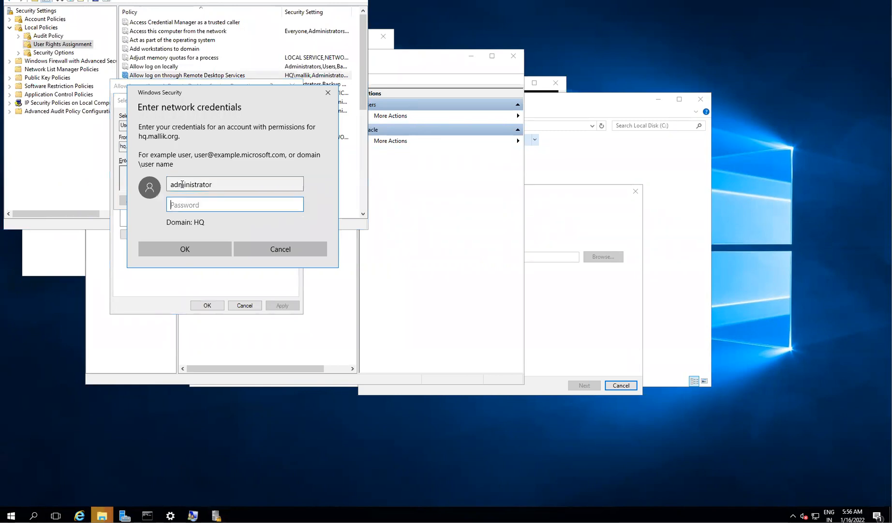
text(••••••••••)
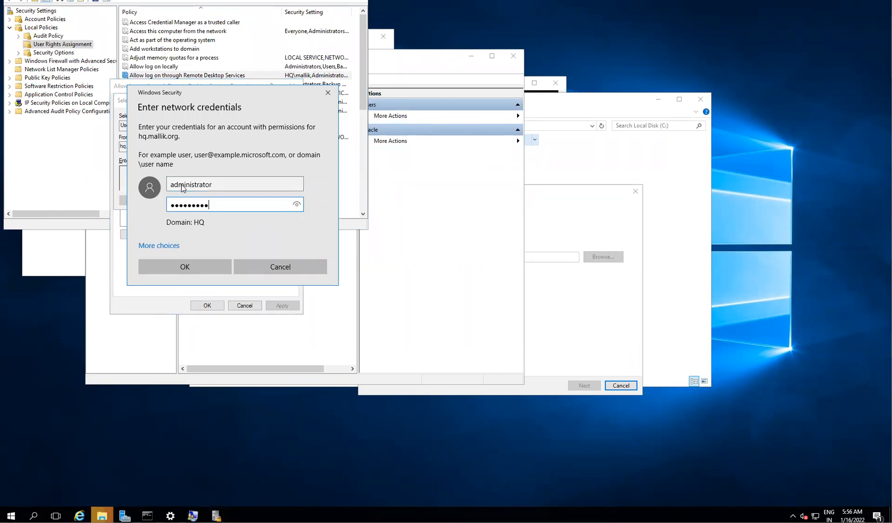
click(183, 265)
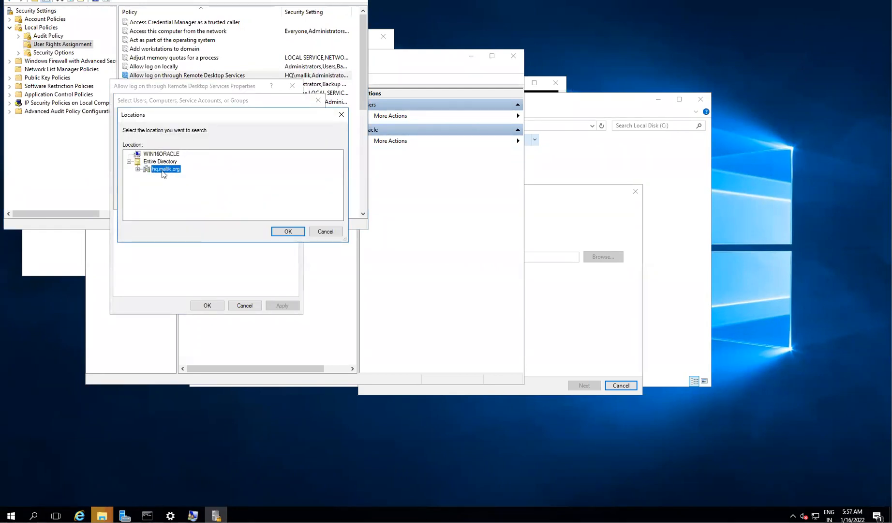
click(155, 154)
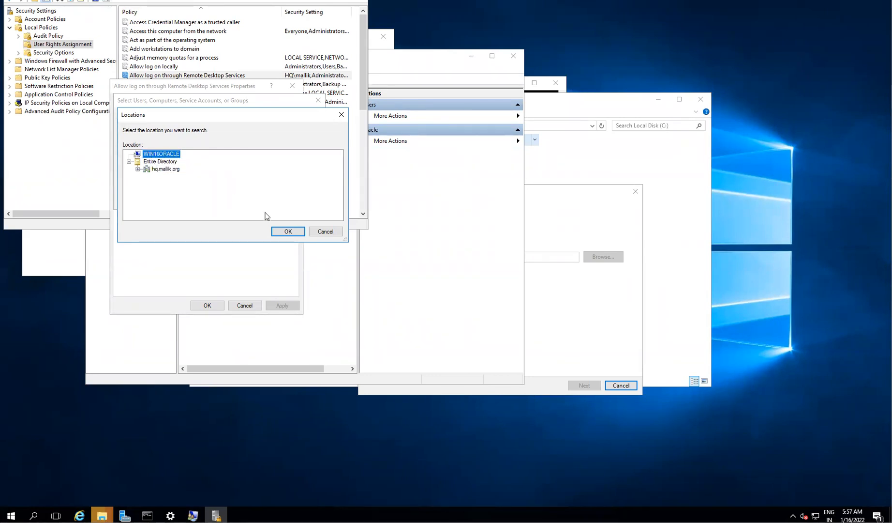
click(287, 232)
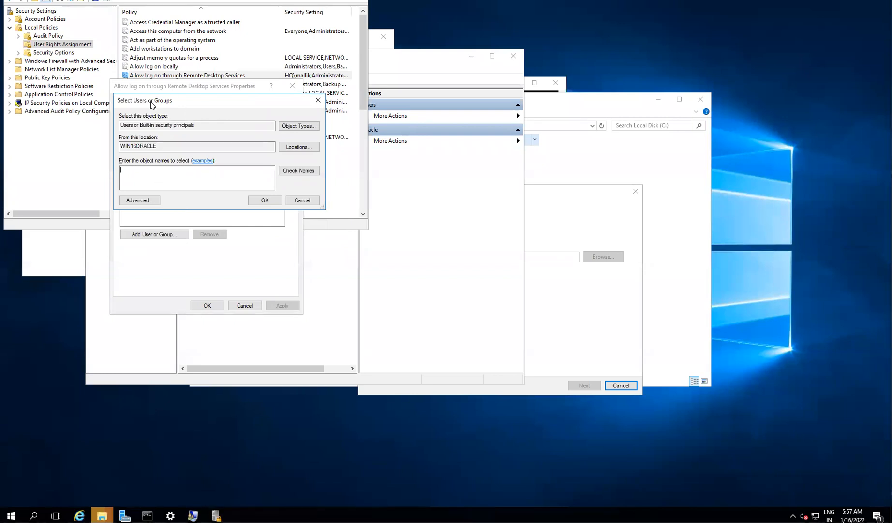
- Add WIN16ORACLE\oracle to the right, apply the change and close the properties
text(racle)
click(296, 171)
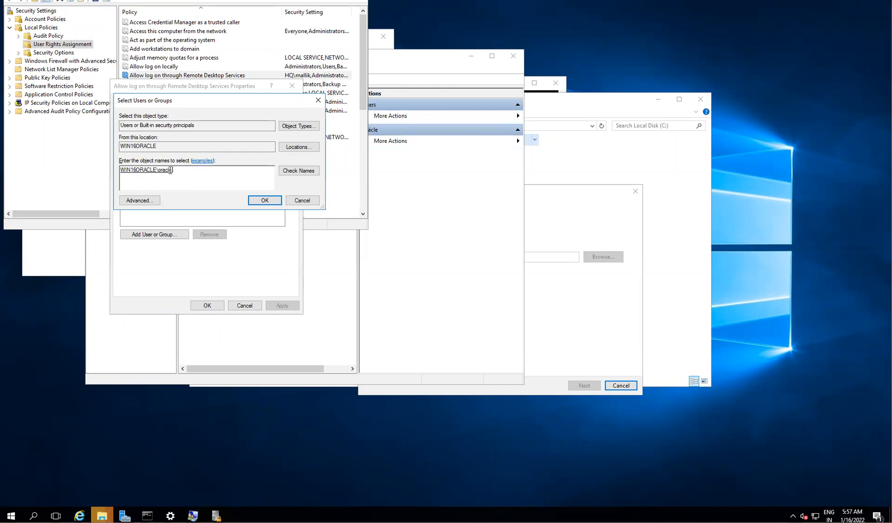
click(262, 200)
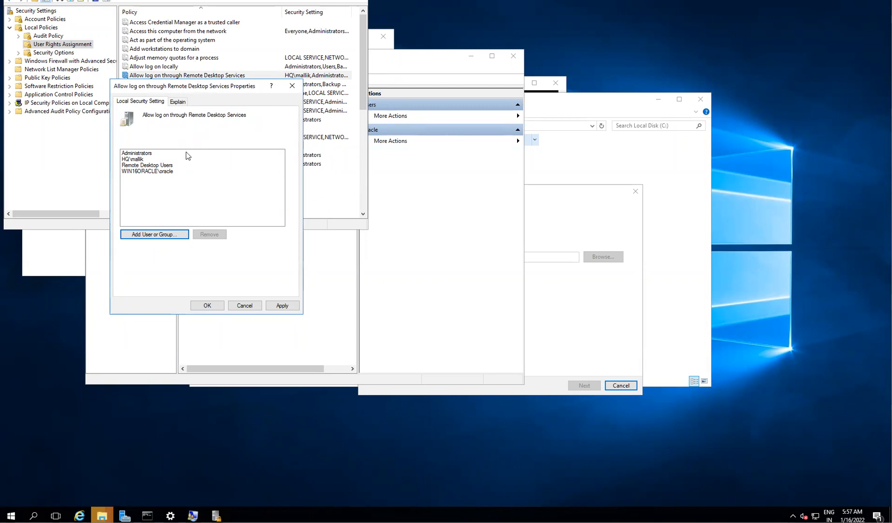
click(280, 305)
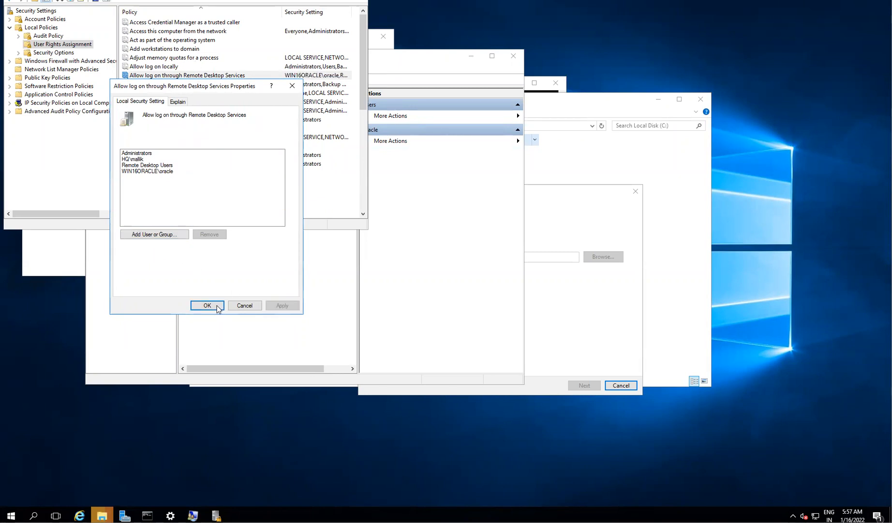
click(207, 305)
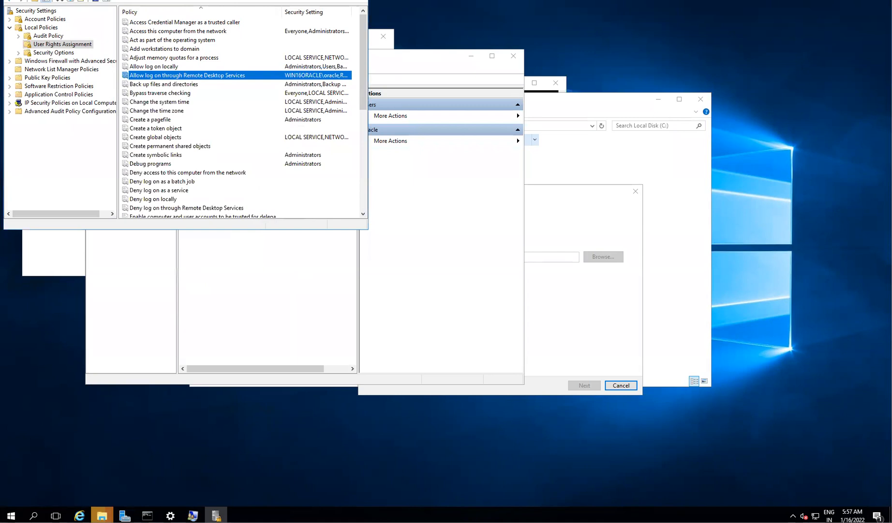
- Minimise Local Security Policy, Local Users and Groups, File Explorer and Settings; move the copy progress lower-left
mouse_move(170, 515)
click(315, 0)
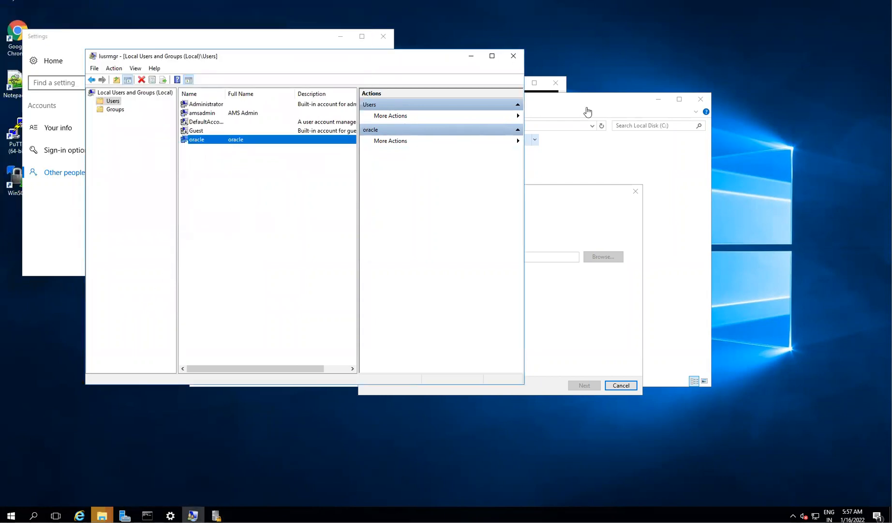
click(470, 56)
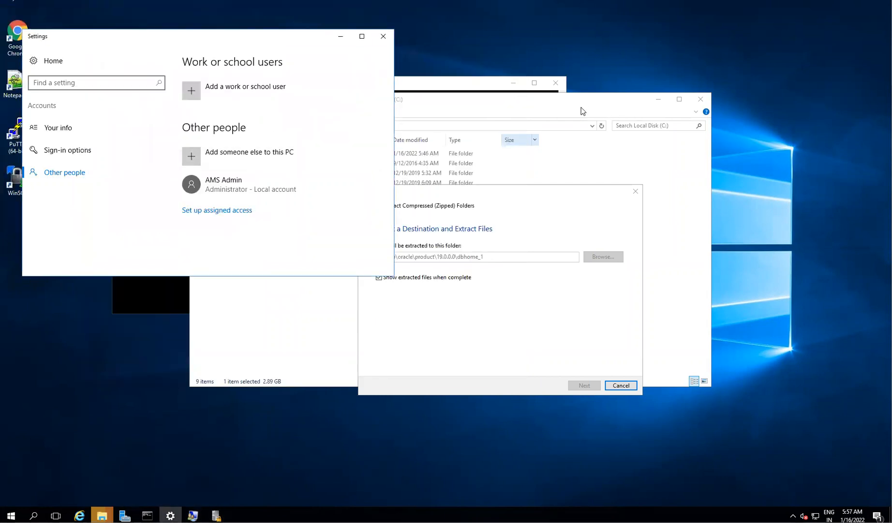
click(665, 105)
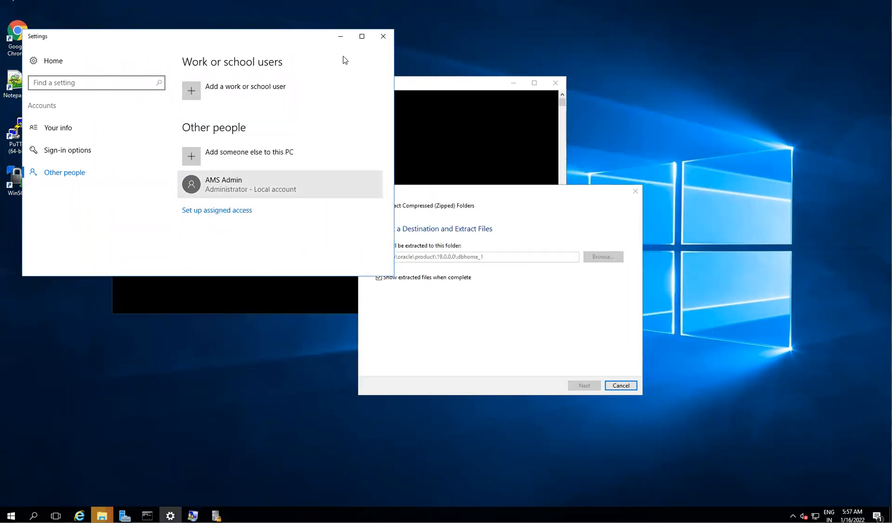
click(339, 38)
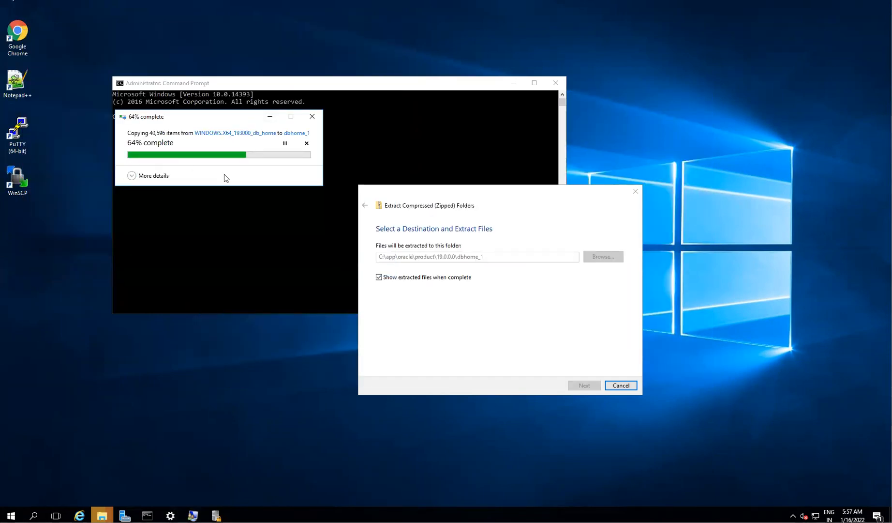
drag(195, 121, 141, 264)
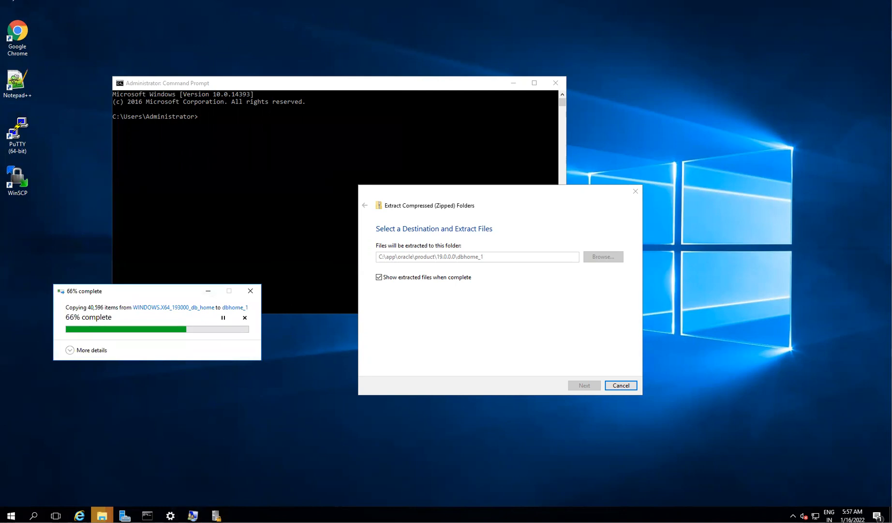
key(alt+Tab)
- Append '(granted remoted destop connection)' to the oracle account line in the Notepad notes
click(221, 278)
click(199, 266)
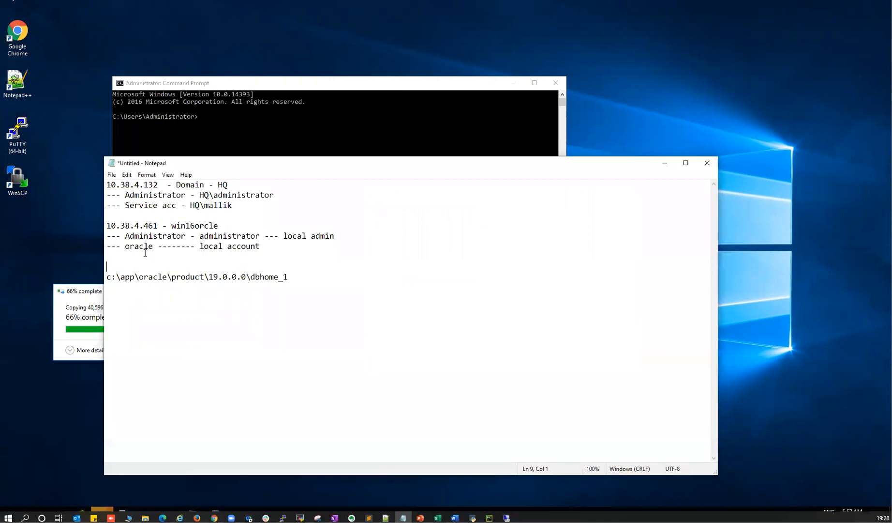
drag(201, 246, 242, 246)
click(276, 247)
text((granted remoted destop connection)
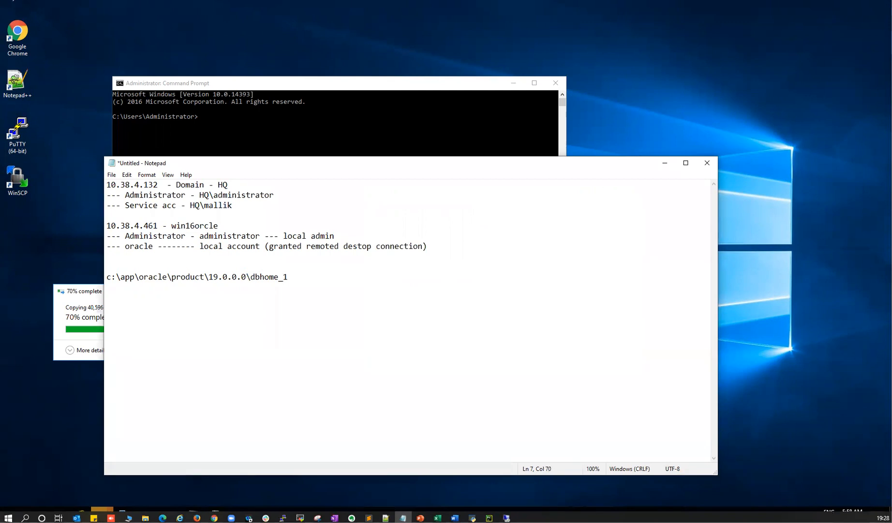
key(alt+Tab)
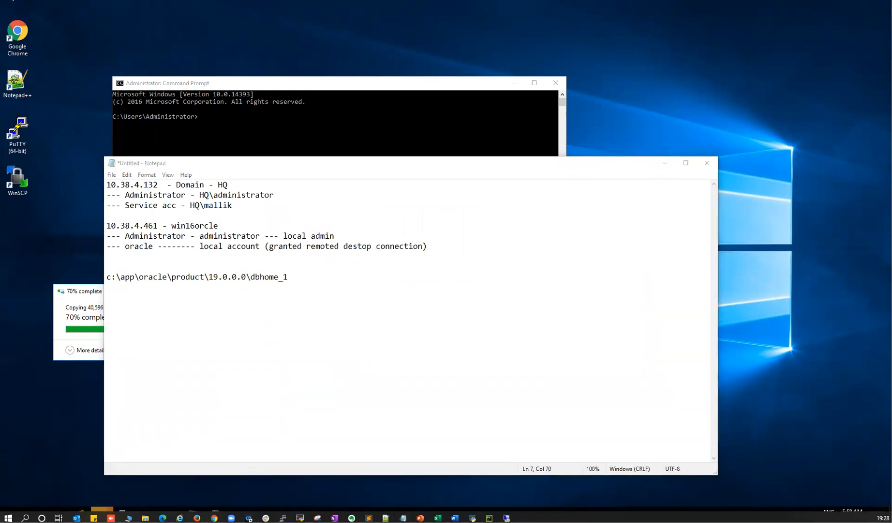
- Launch Remote Desktop Connection and connect to 10.38.4.161 with user name oracle
click(8, 517)
text(ms)
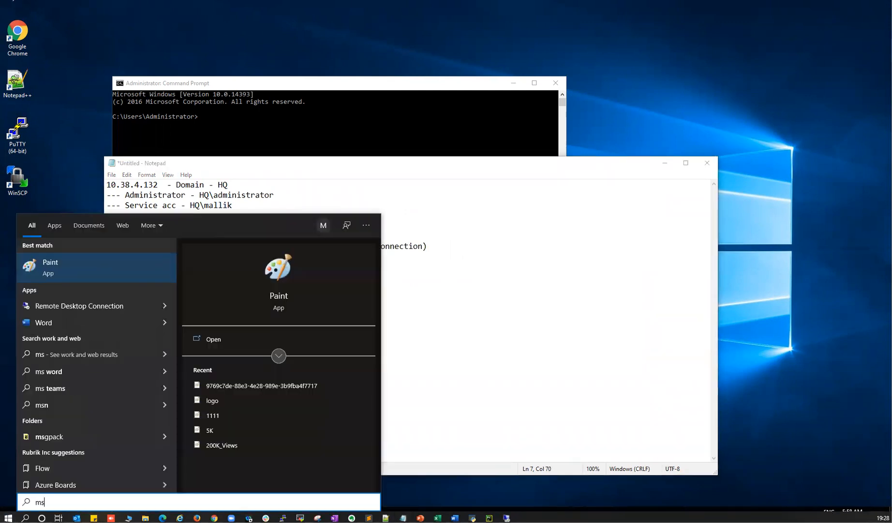
key(BackSpace)
key(BackSpace)
text(remote)
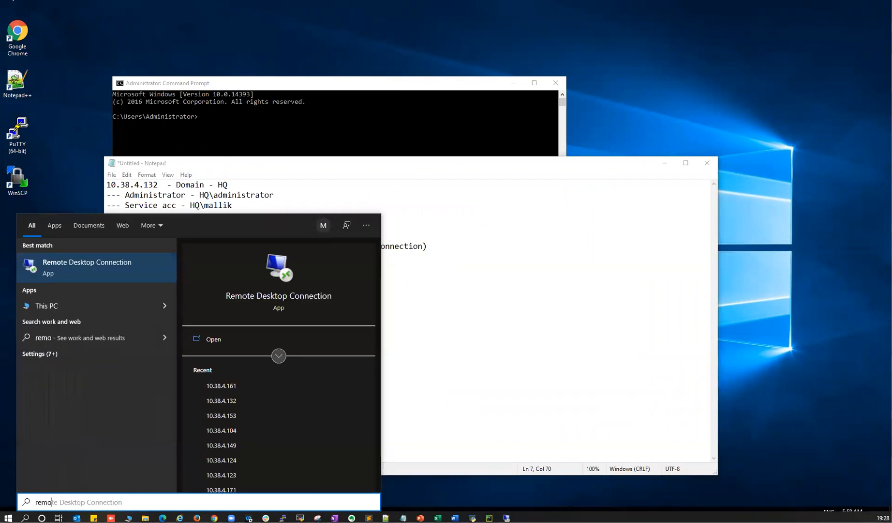
key(Return)
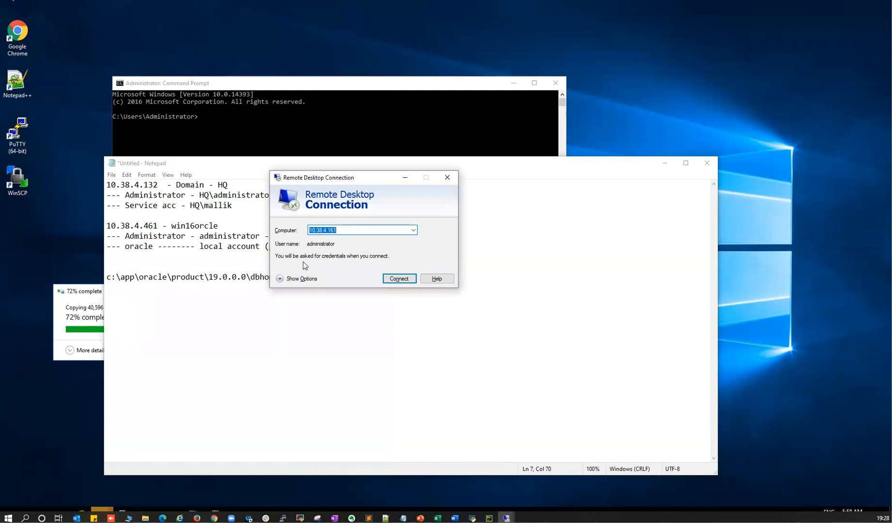
click(283, 277)
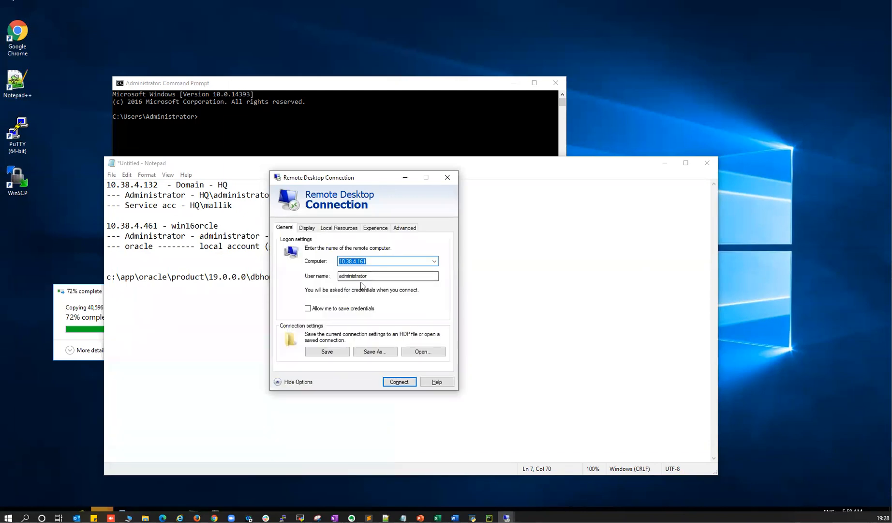
key(Tab)
text(oracle)
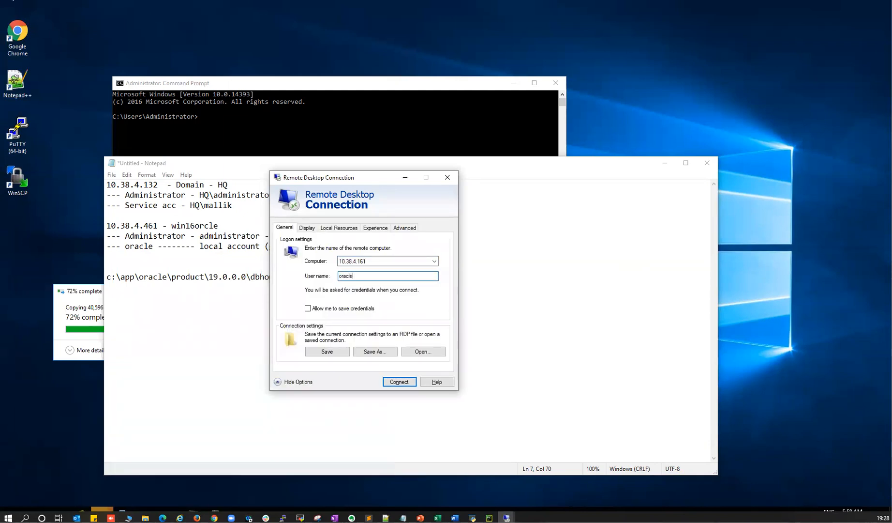
click(398, 382)
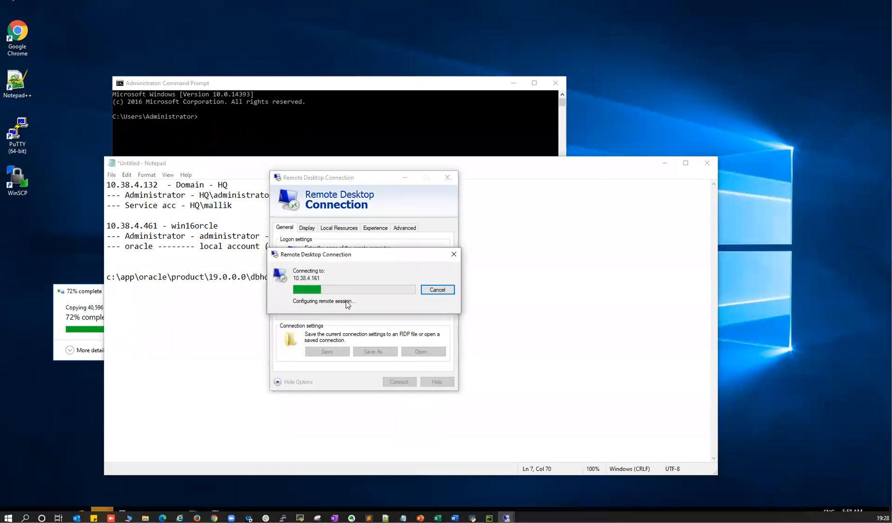
- Enter oracle's password, accept the certificate and dismiss the remote-login denial error
text(••)
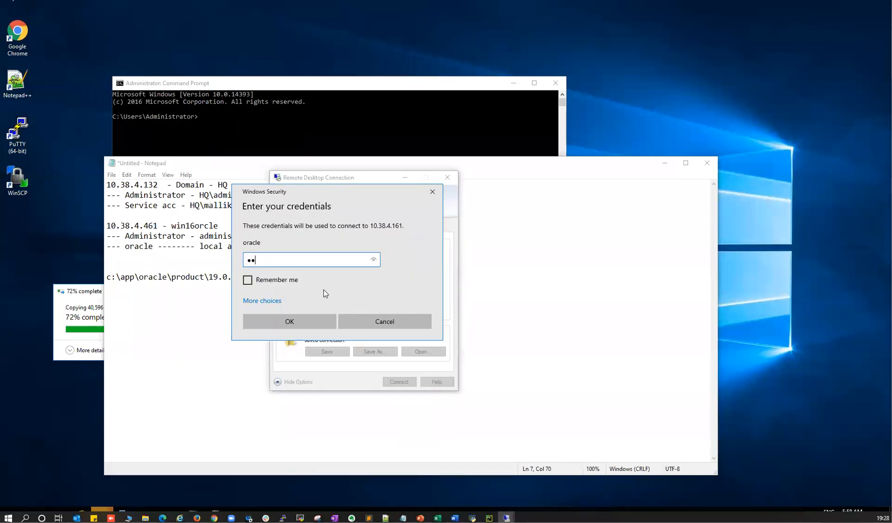
text(••••••••)
click(299, 323)
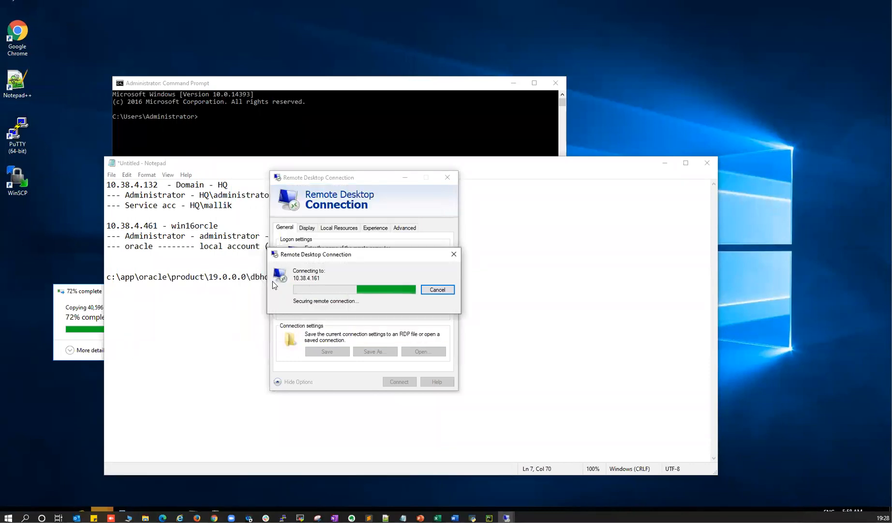
click(393, 363)
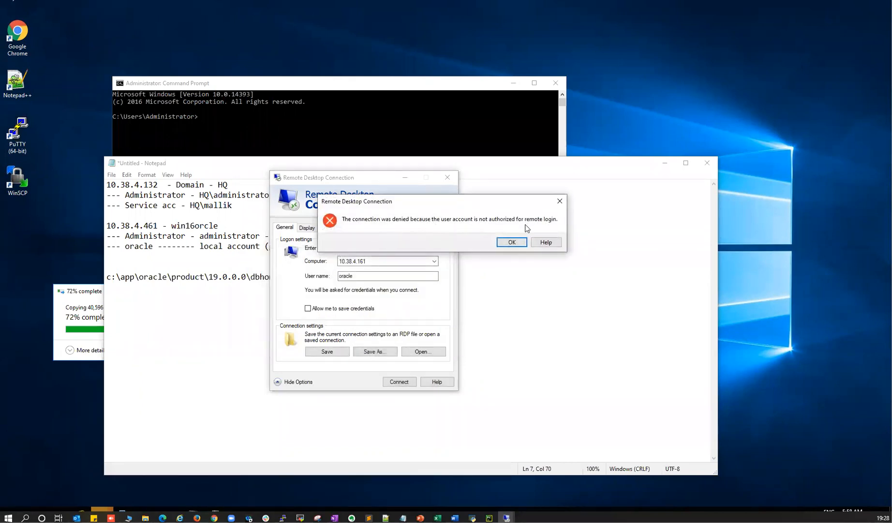
click(559, 201)
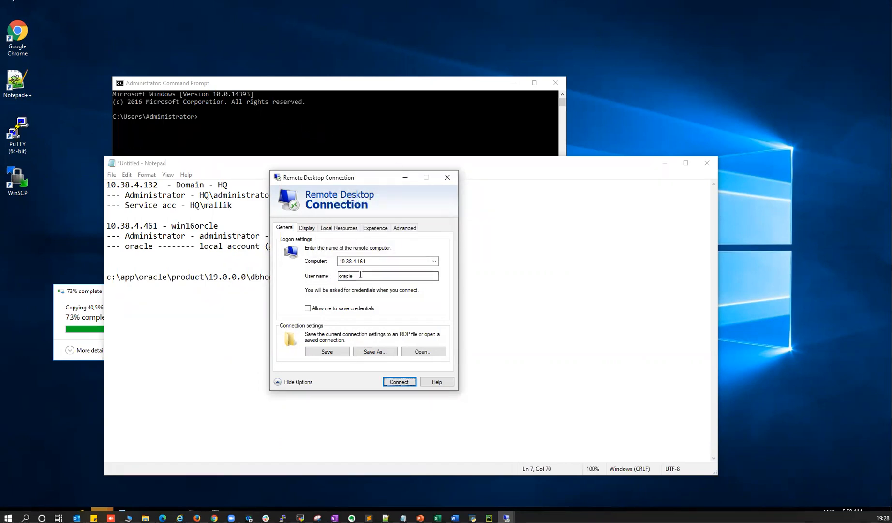
- Close the Remote Desktop Connection window and review the granted remote desktop connection note
click(447, 178)
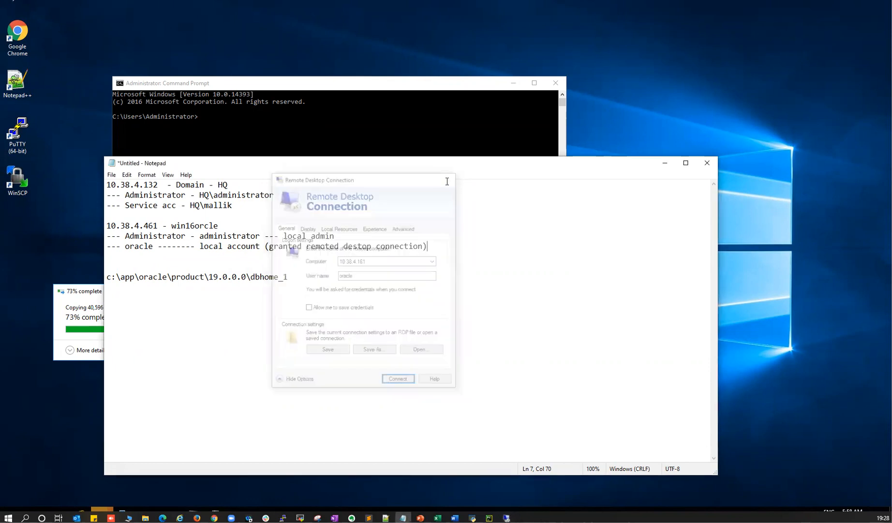
drag(270, 247, 414, 247)
click(442, 249)
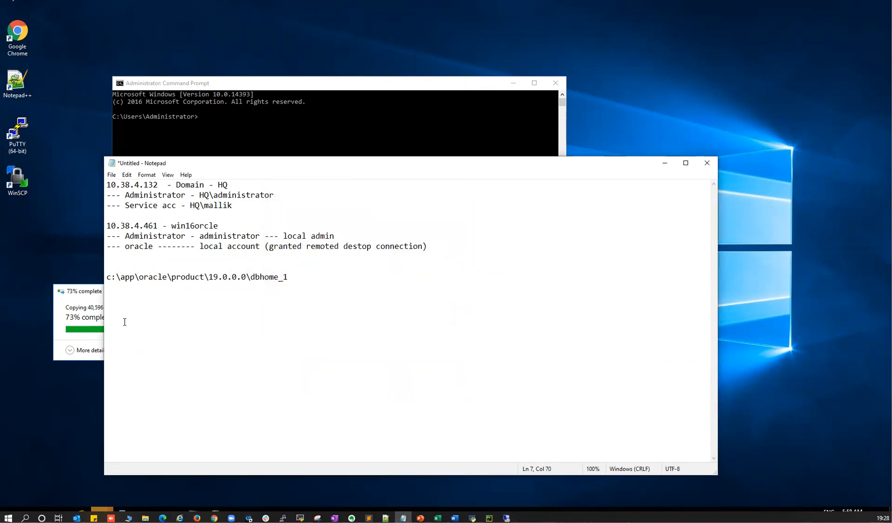
click(81, 293)
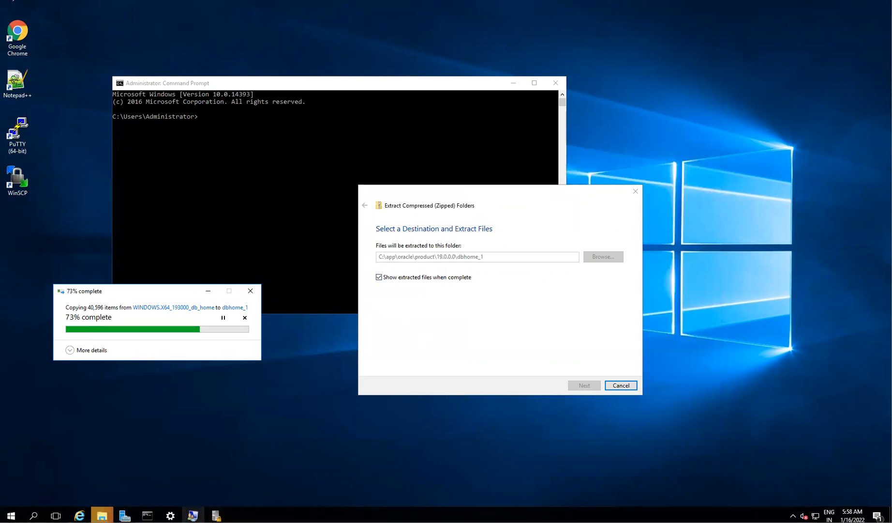
mouse_move(125, 515)
- Review the service account, Oracle home path and oracle account lines, then return to the remote session
key(alt+Tab)
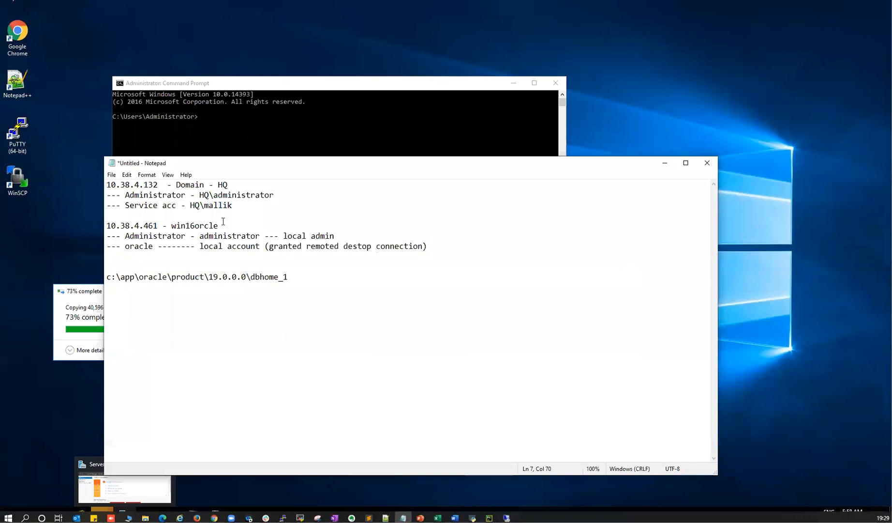
drag(190, 205, 233, 203)
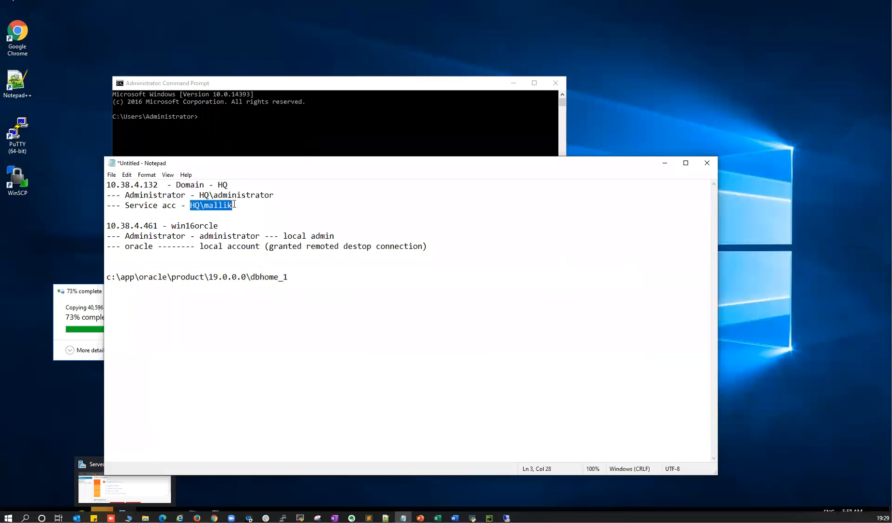
drag(108, 277, 218, 277)
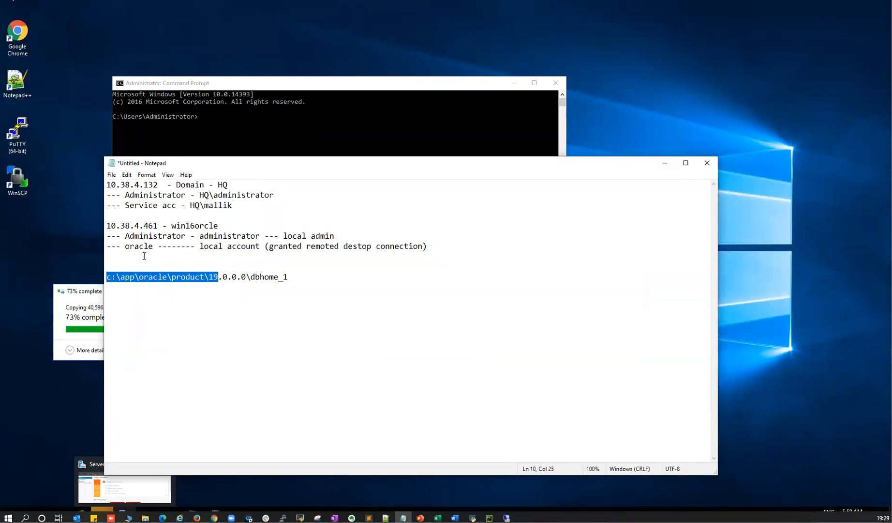
drag(127, 247, 150, 246)
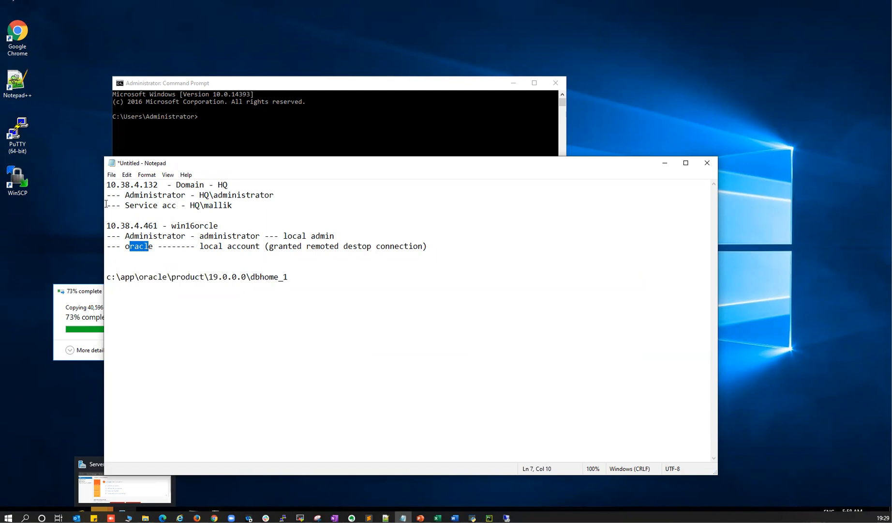
drag(107, 205, 238, 202)
drag(105, 247, 435, 246)
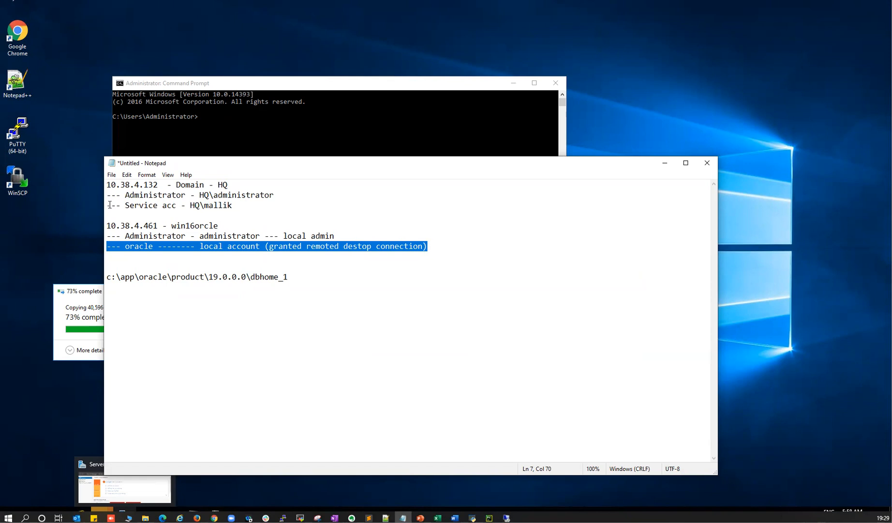
drag(110, 205, 243, 201)
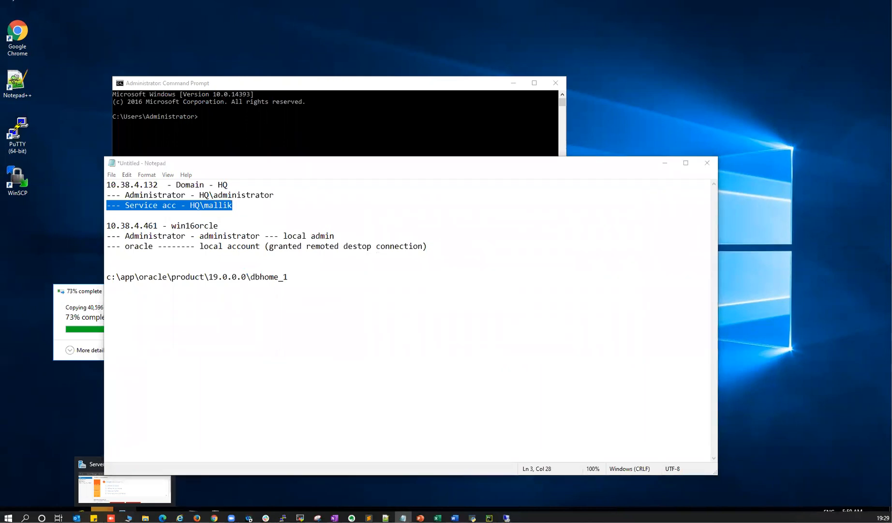
click(83, 298)
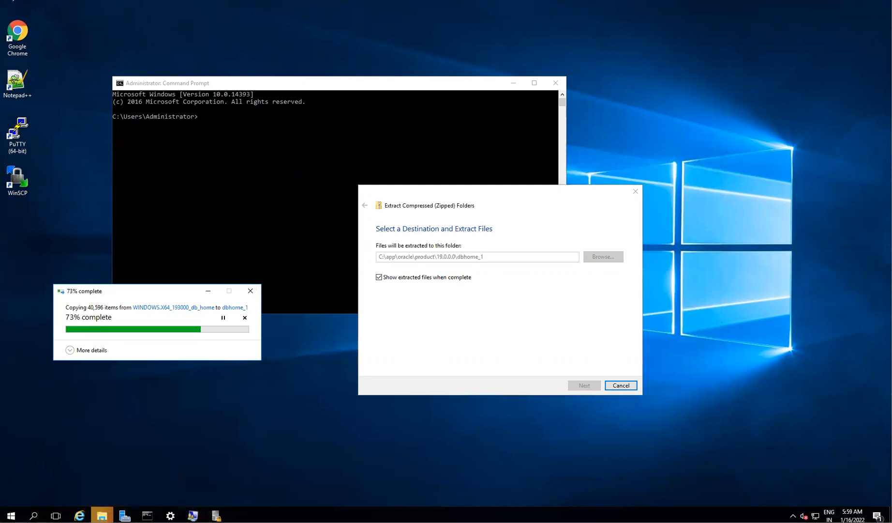
- Minimize the Word popup, briefly search the server's Start menu for 'ms', then return to the local Remote Desktop Connection window
click(454, 516)
click(454, 516)
click(11, 515)
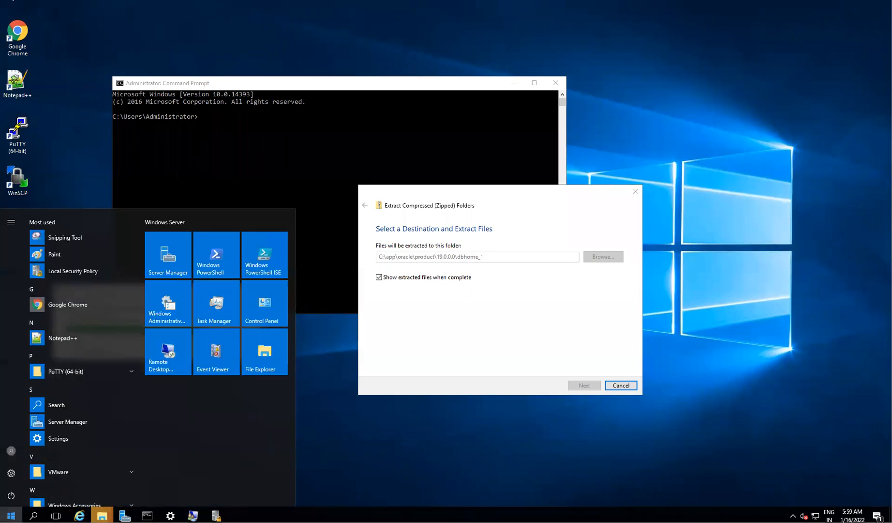
text(ms)
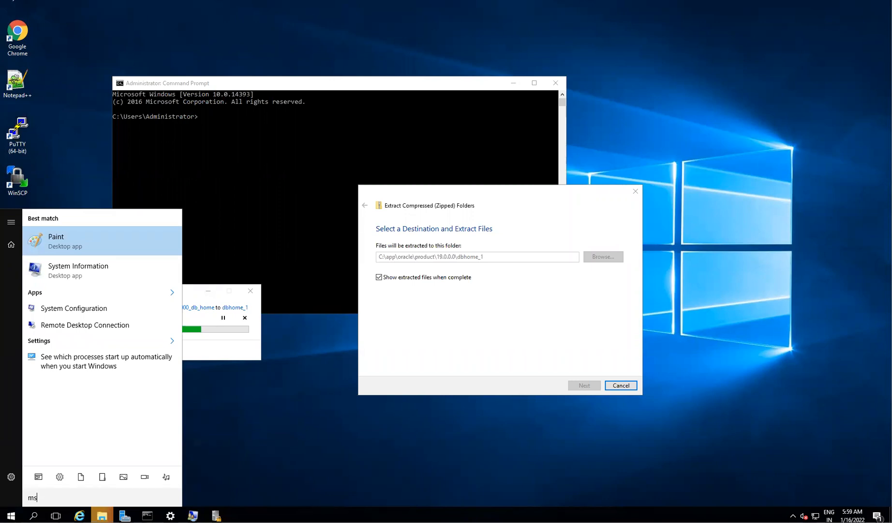
click(89, 117)
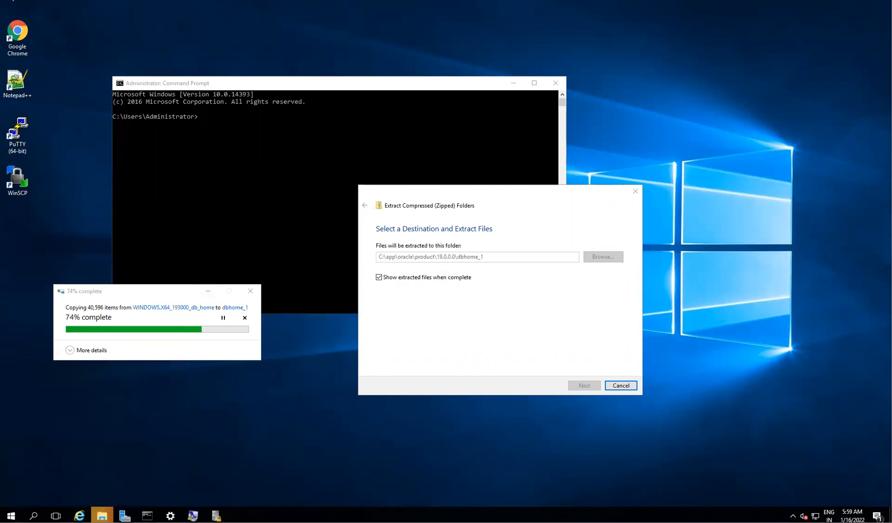
- Set the Remote Desktop target computer to 10.38.4.104 and connect
key(alt+Tab)
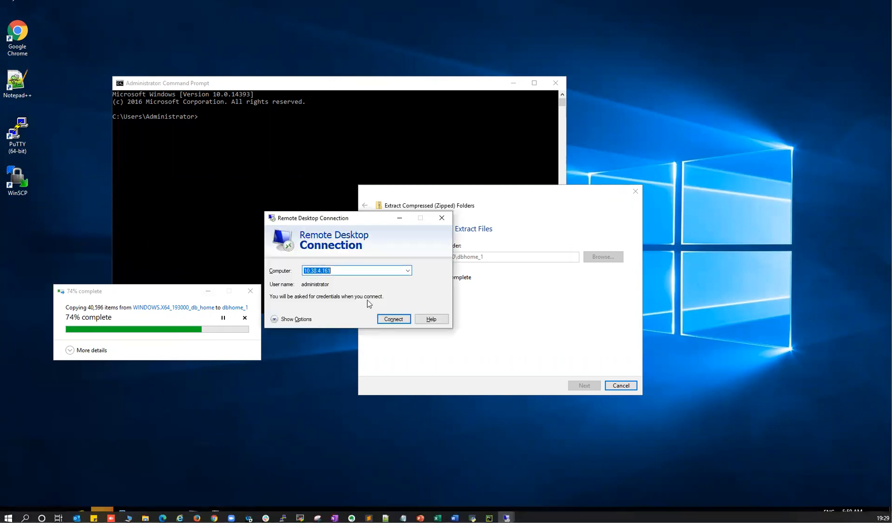
text(10.38.4.104)
key(ctrl+a)
text(10.38.4.104)
click(395, 318)
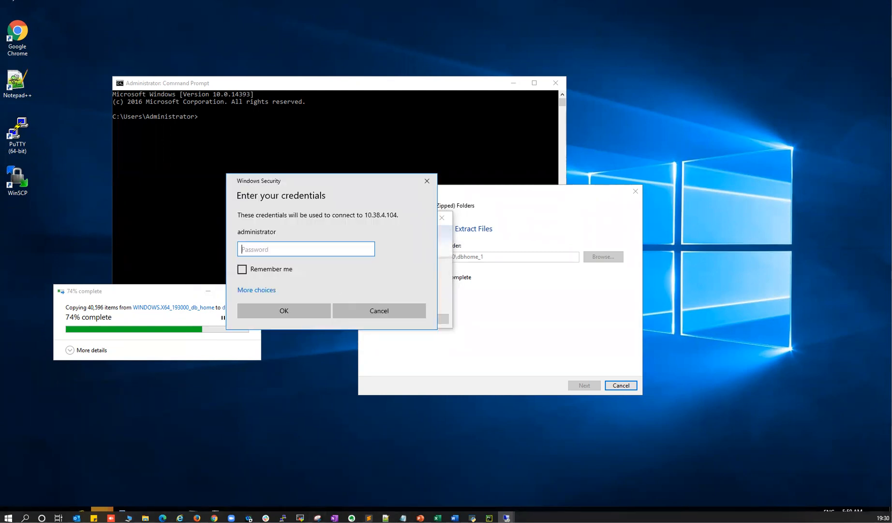
- Duplicate the win16orcle server line onto line 16 and correct the original address to 10.38.4.161
key(alt+Tab)
click(329, 306)
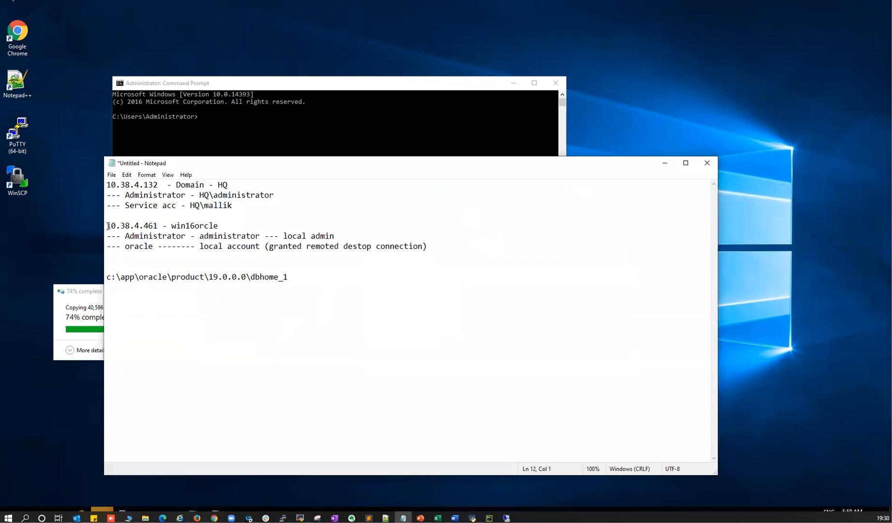
drag(108, 226, 236, 226)
key(ctrl+c)
click(352, 325)
key(ctrl+v)
drag(157, 338, 144, 338)
click(150, 225)
key(BackSpace)
text(1)
- Change the copied line to '10.38.4.104 - oraclewin16' and enter the administrator password in the credentials prompt
drag(156, 338, 145, 338)
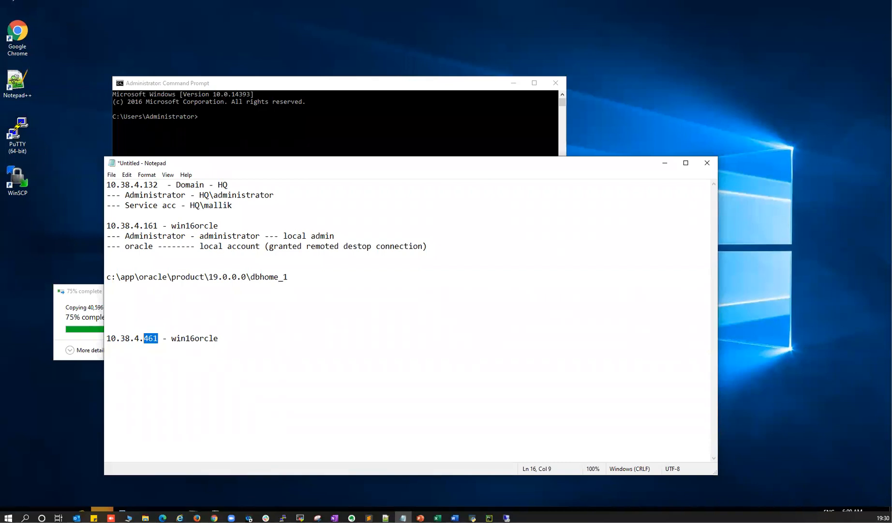
click(154, 338)
drag(158, 338, 143, 338)
text(104)
key(alt+Tab)
double_click(204, 337)
key(ctrl+v)
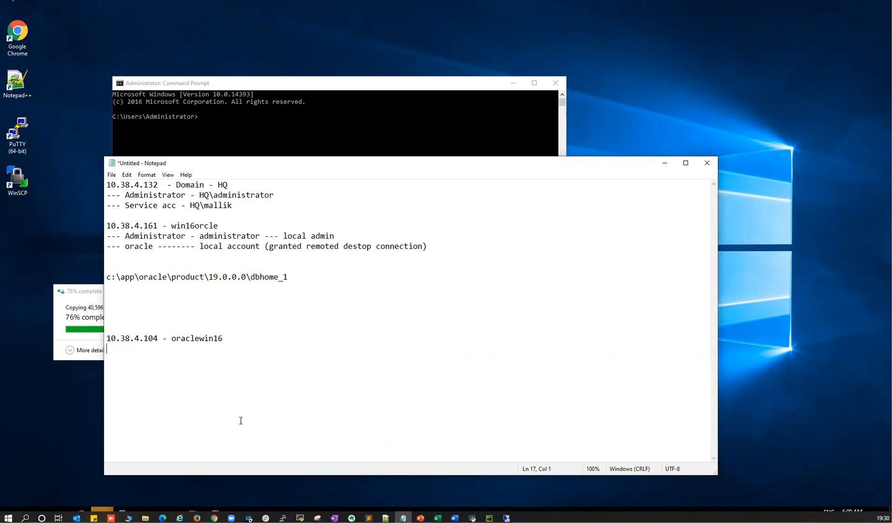
key(alt+Tab)
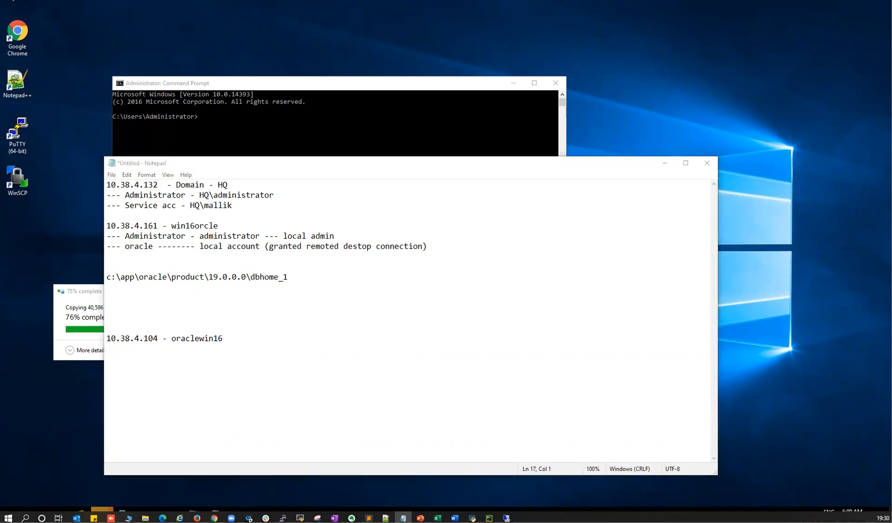
text(•)
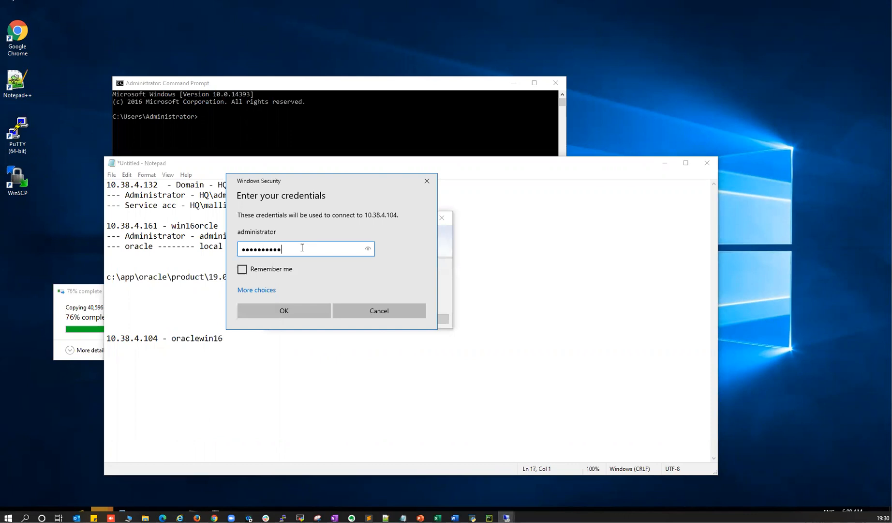
- Sign in to 10.38.4.104 as Administrator, accept the certificate warning, go full screen and decline network discovery
click(282, 313)
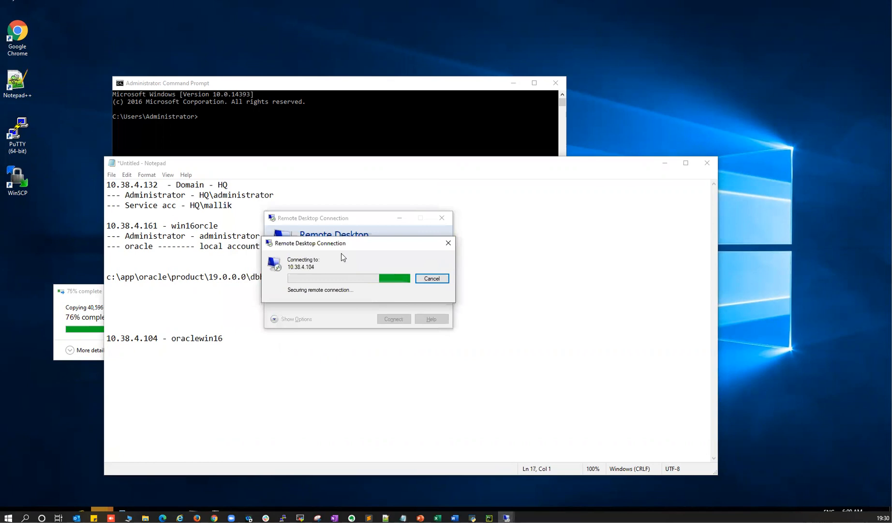
click(382, 352)
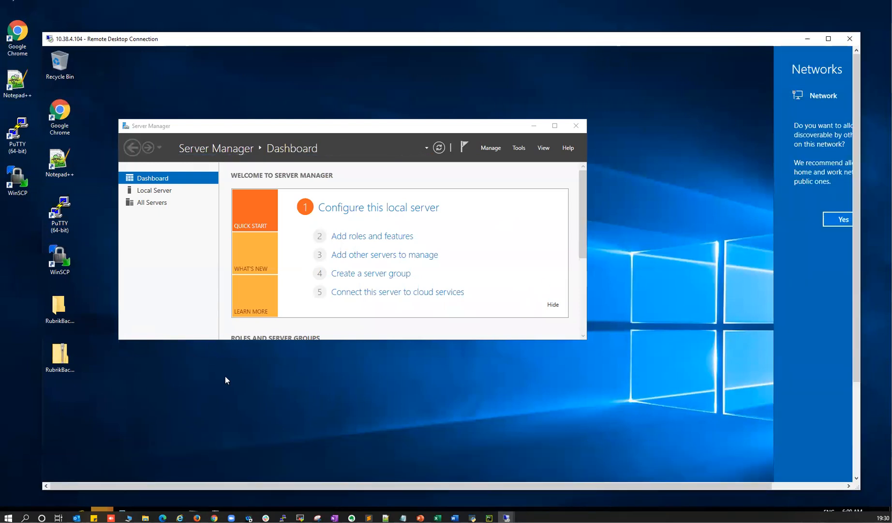
click(829, 38)
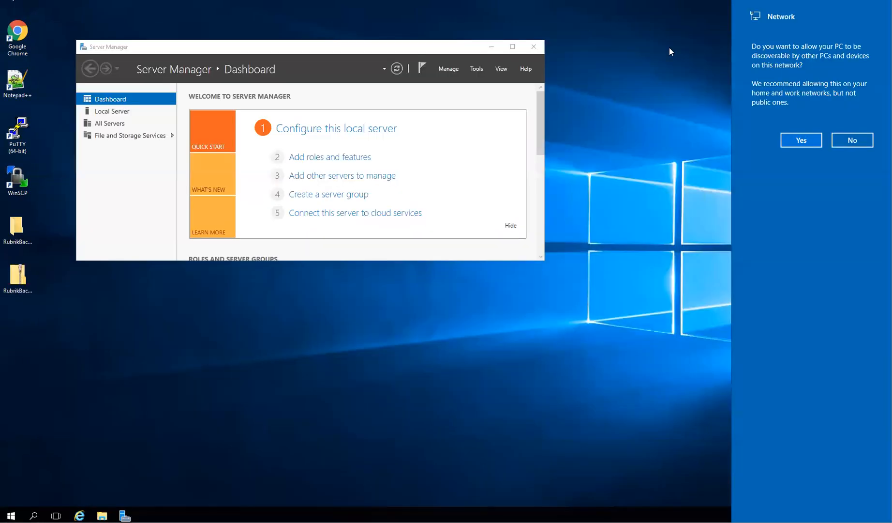
click(852, 140)
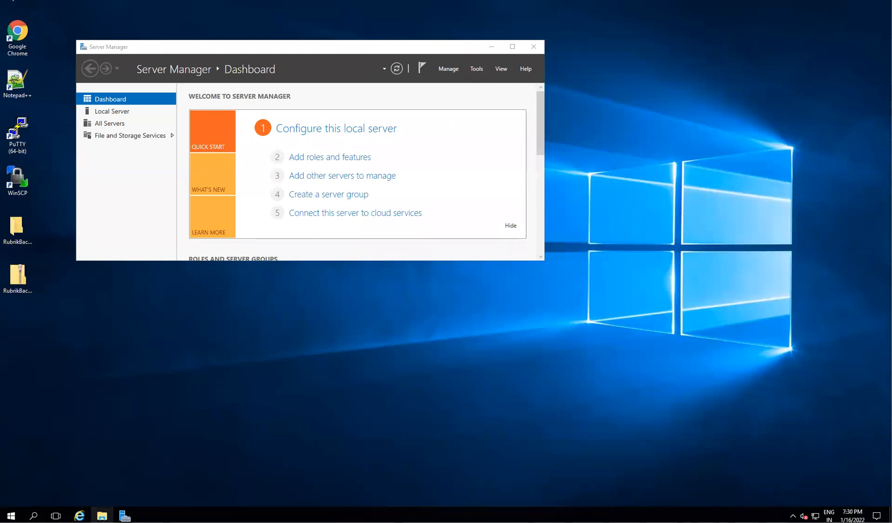
click(10, 515)
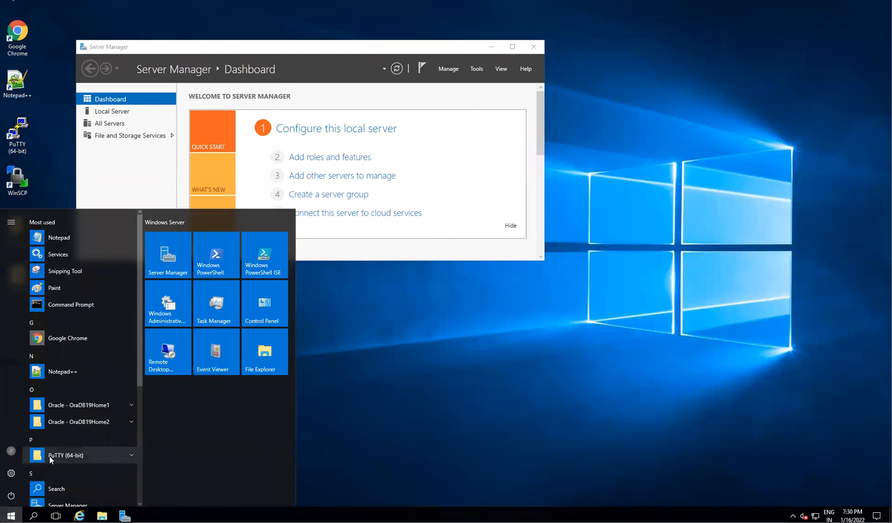
- Open the Services console via a 'service' search and jump to the Oracle services
text(service)
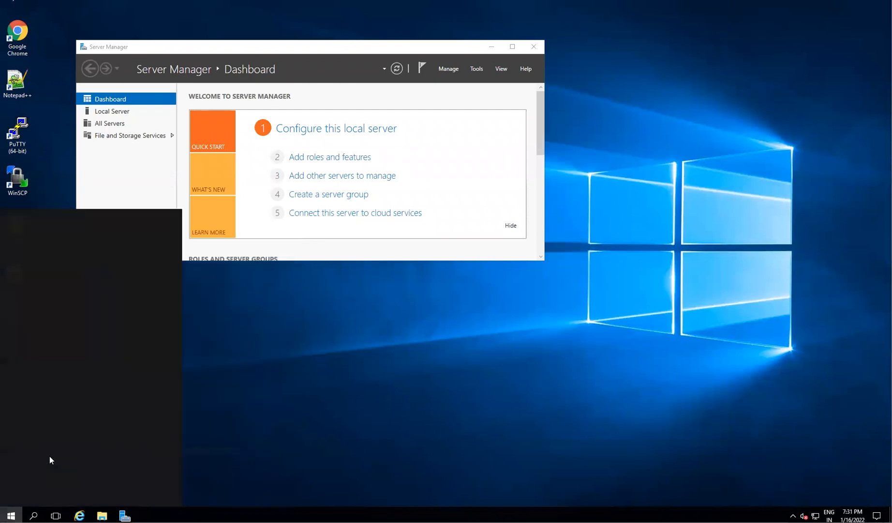
key(Return)
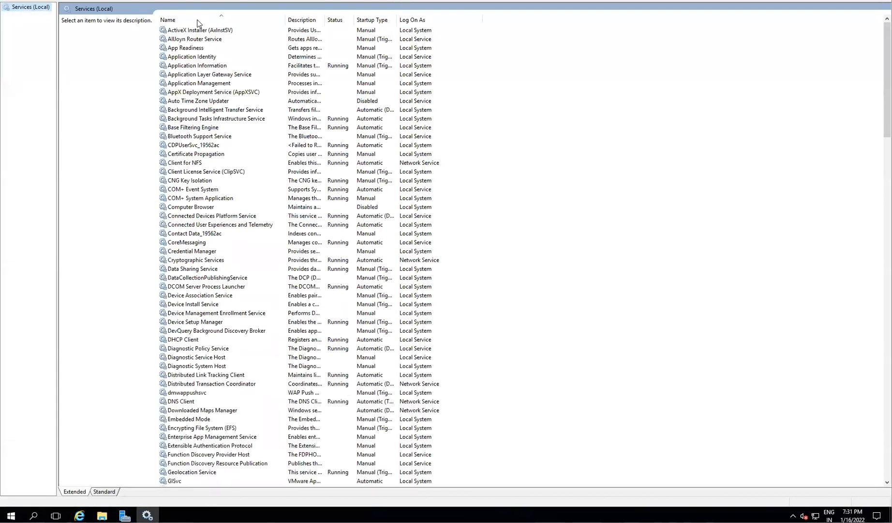
click(201, 56)
key(w)
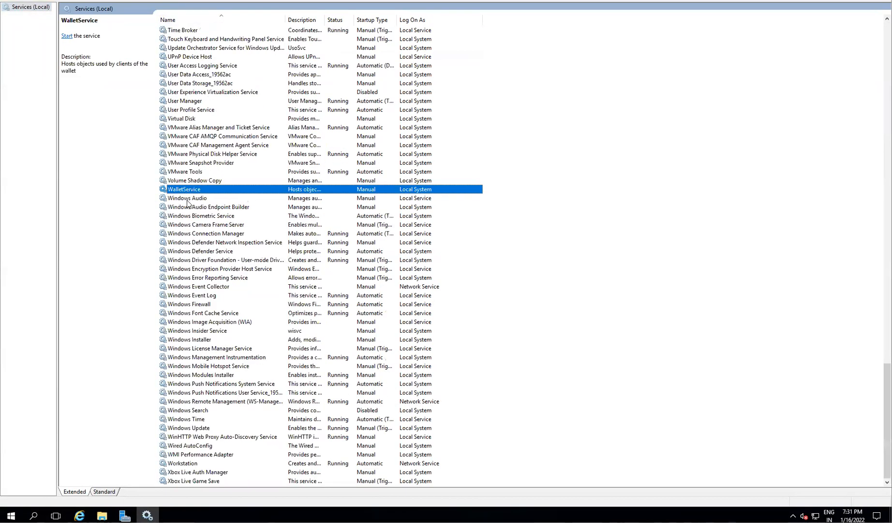
key(Down)
key(Down)
key(Down)
key(Down)
key(Down)
key(Down)
key(Down)
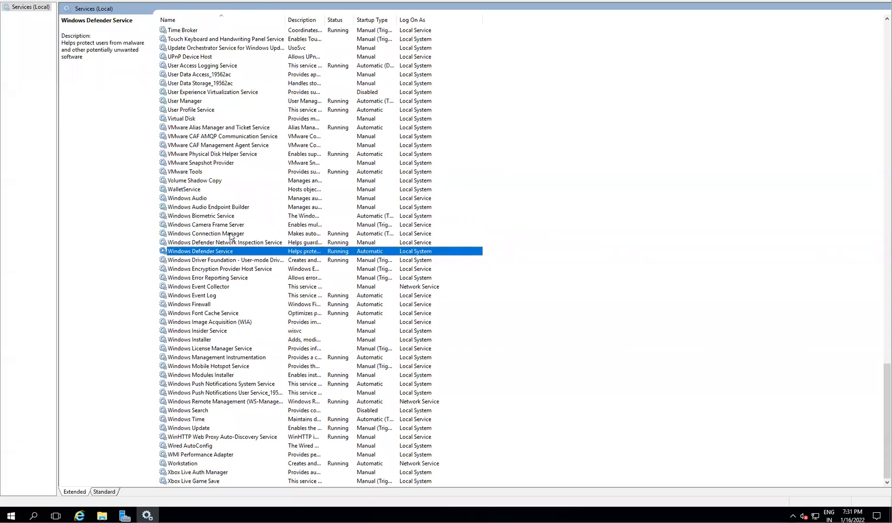
click(192, 19)
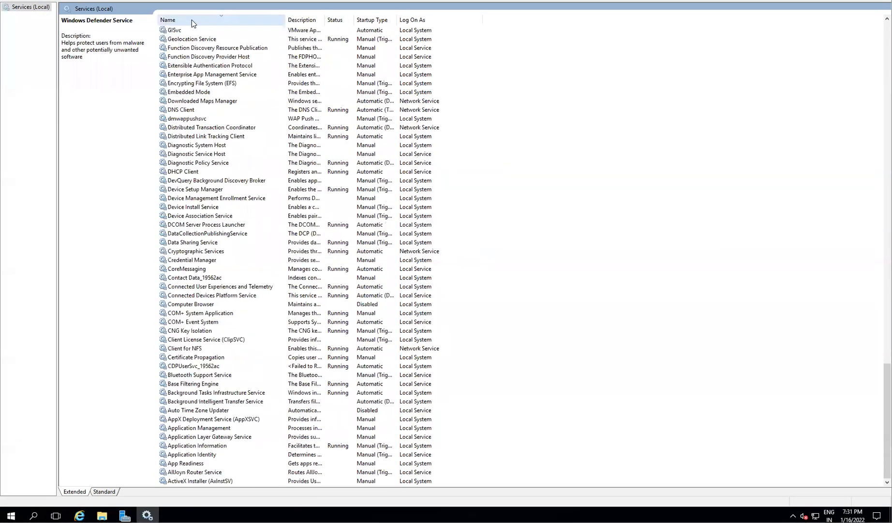
click(192, 19)
key(o)
key(r)
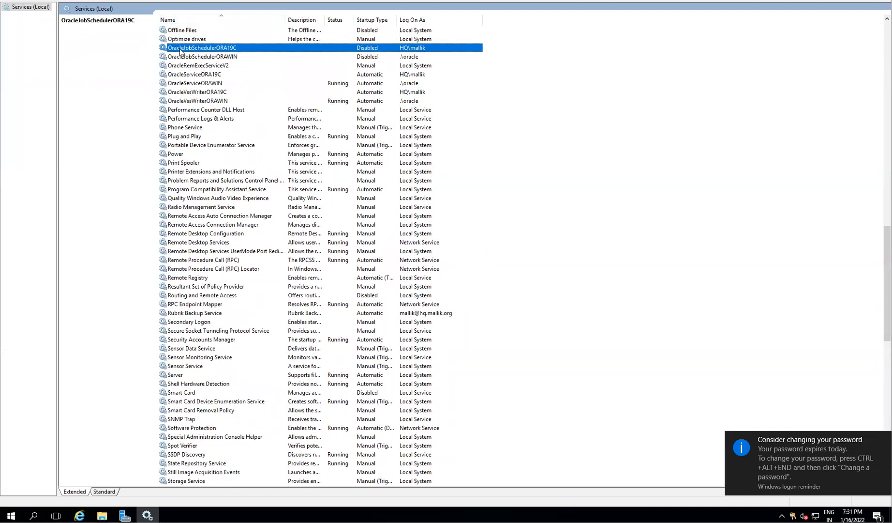
- Compare the Log On As accounts of the ORAWIN and ORA19C Oracle services, then search Start for 'user'
click(212, 58)
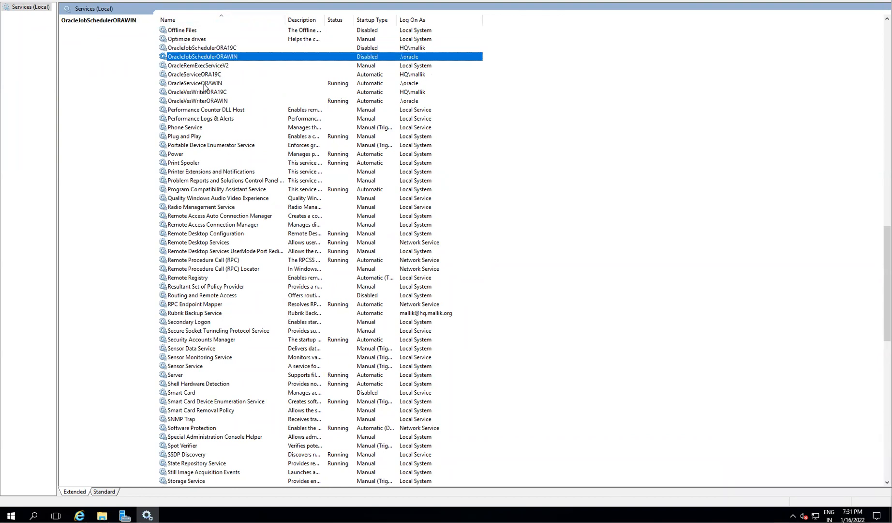
click(209, 84)
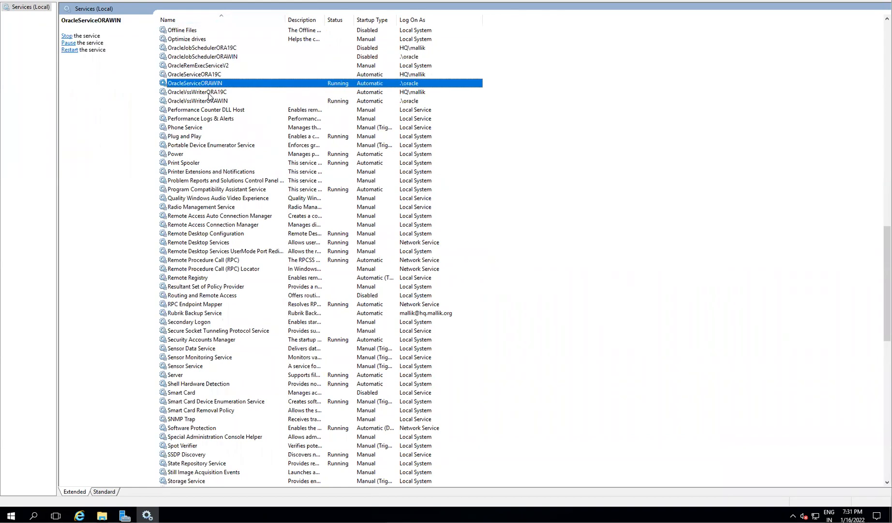
click(188, 96)
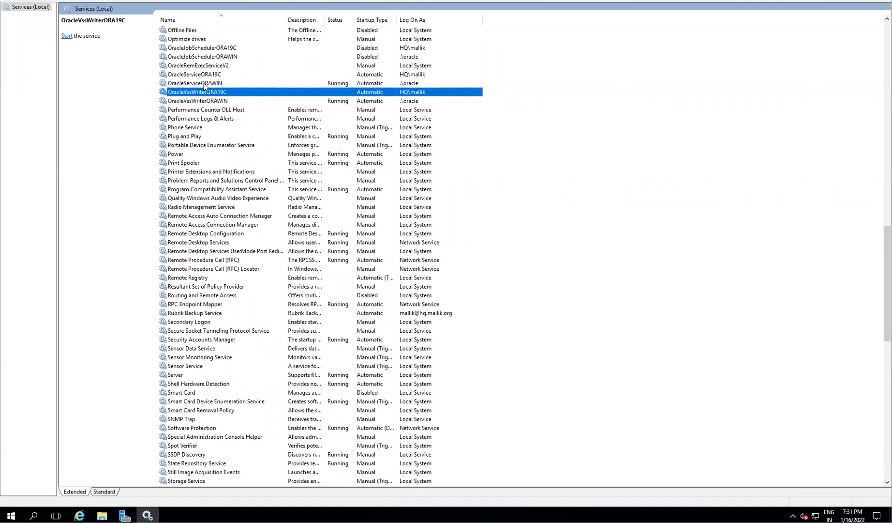
click(196, 85)
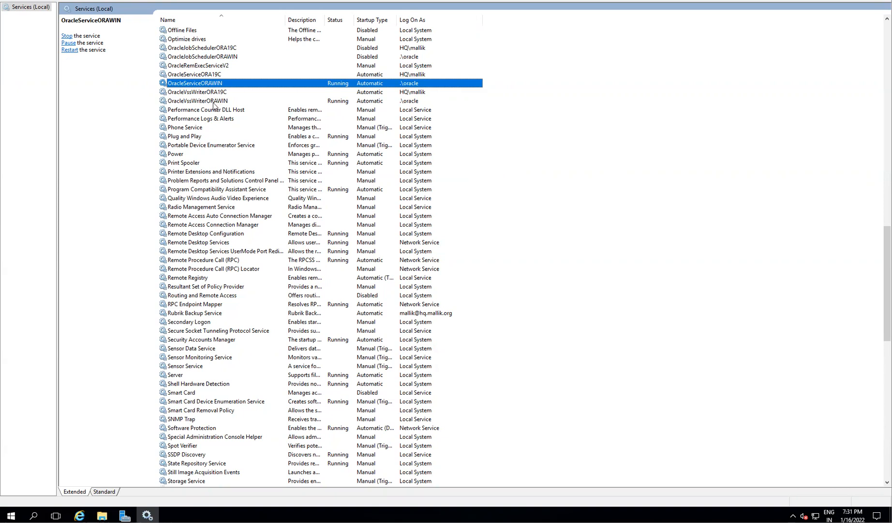
click(223, 49)
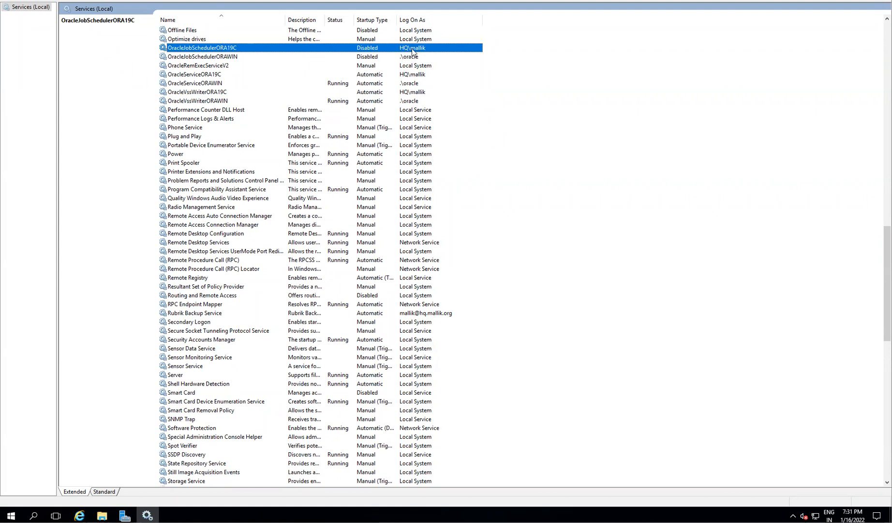
click(212, 84)
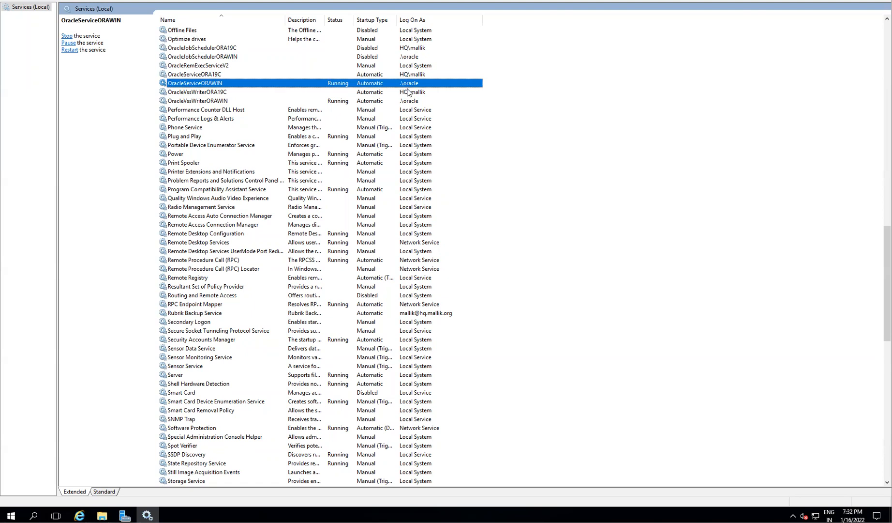
click(403, 50)
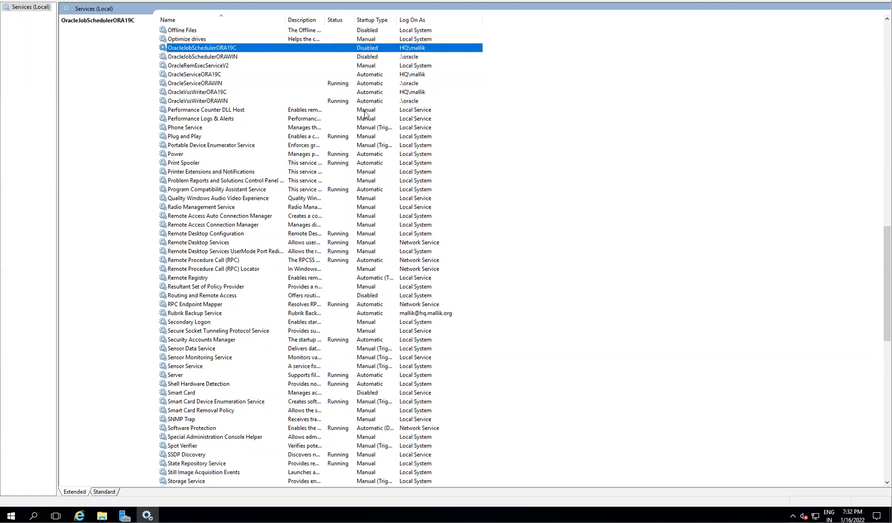
click(11, 515)
text(user)
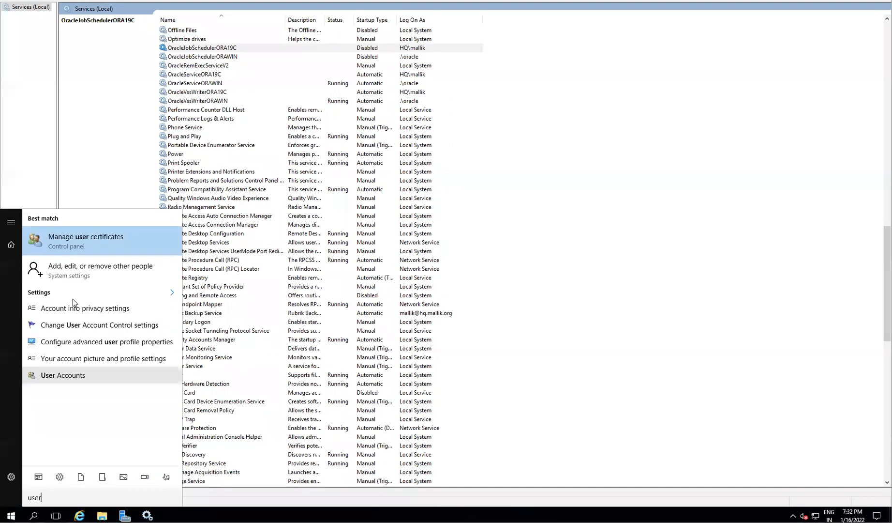
click(54, 378)
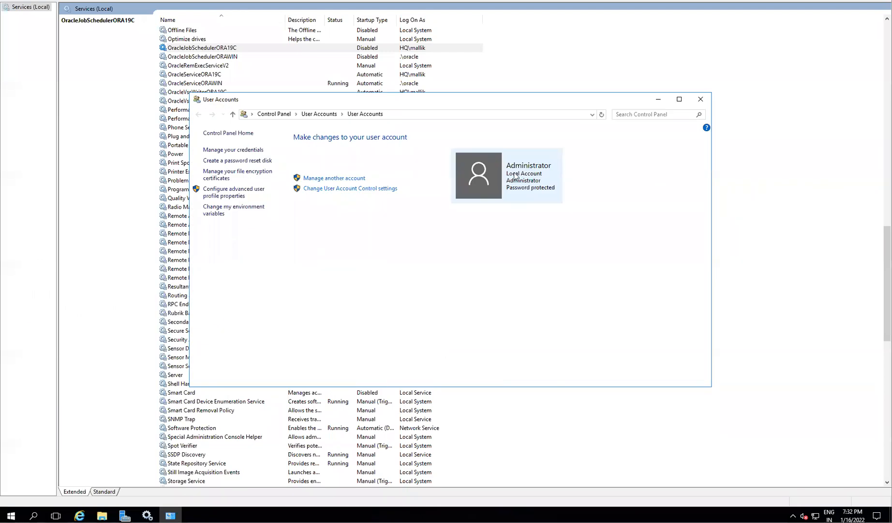
click(331, 178)
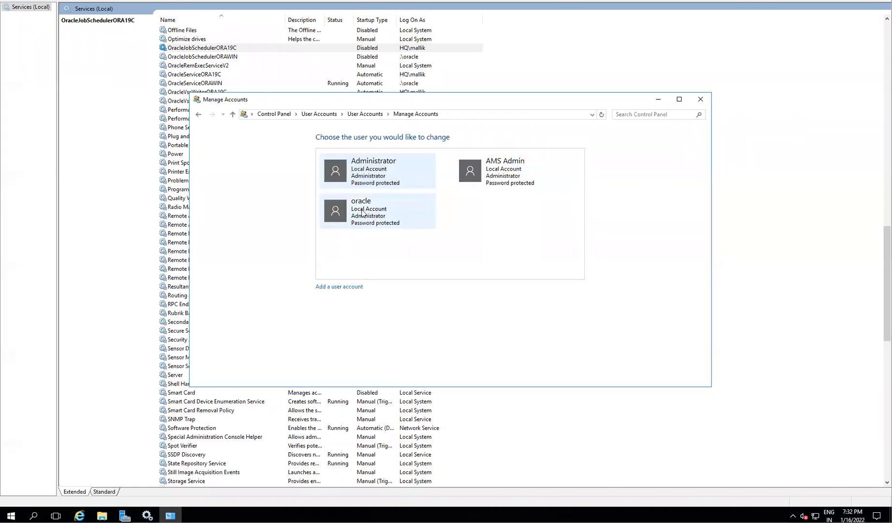
click(375, 213)
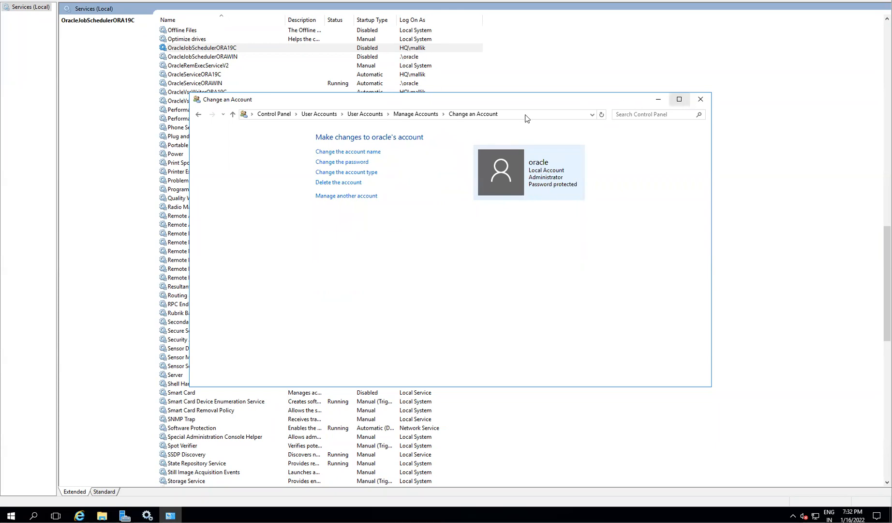
click(700, 100)
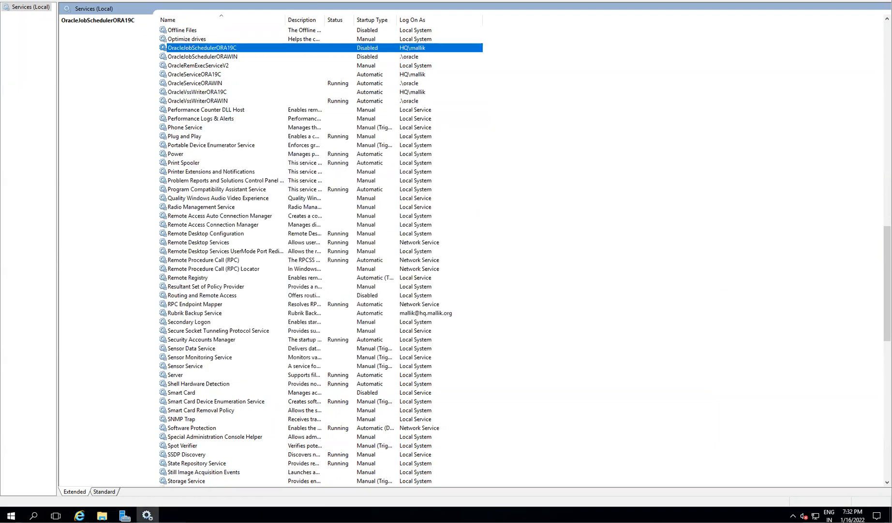
click(11, 515)
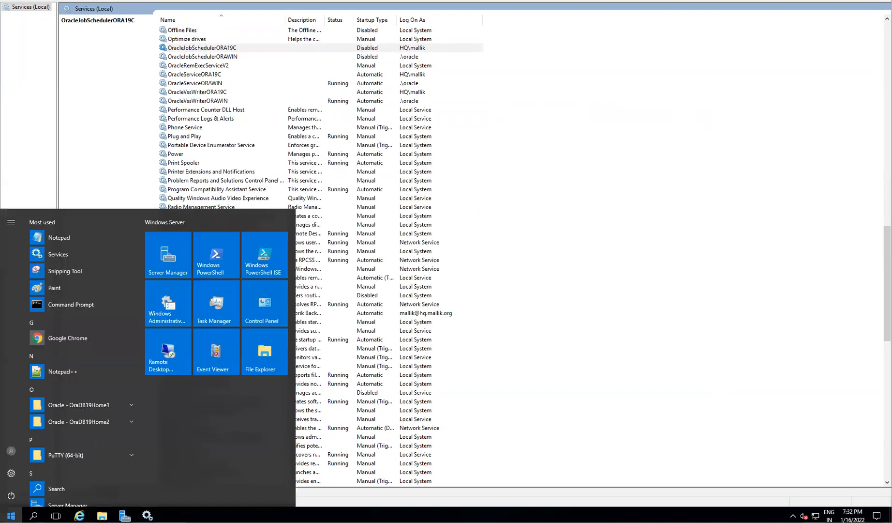
text(users)
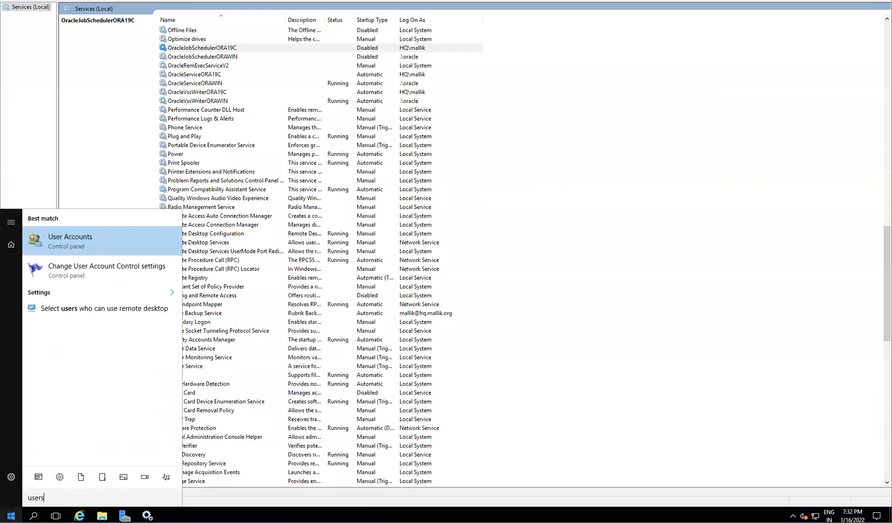
click(55, 249)
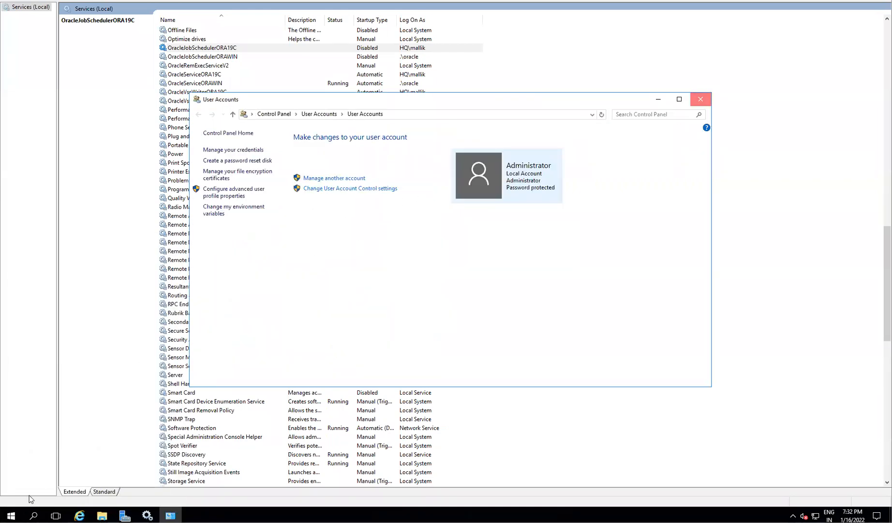
click(701, 98)
click(10, 515)
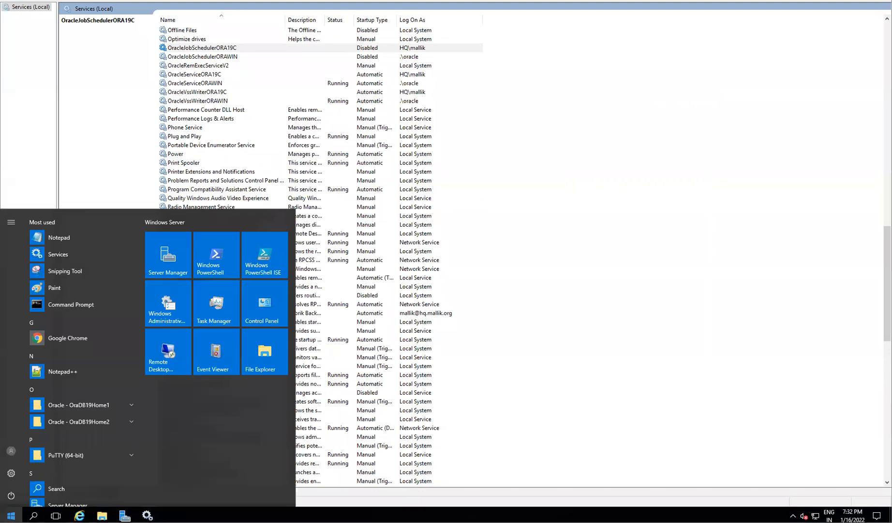
text(acc)
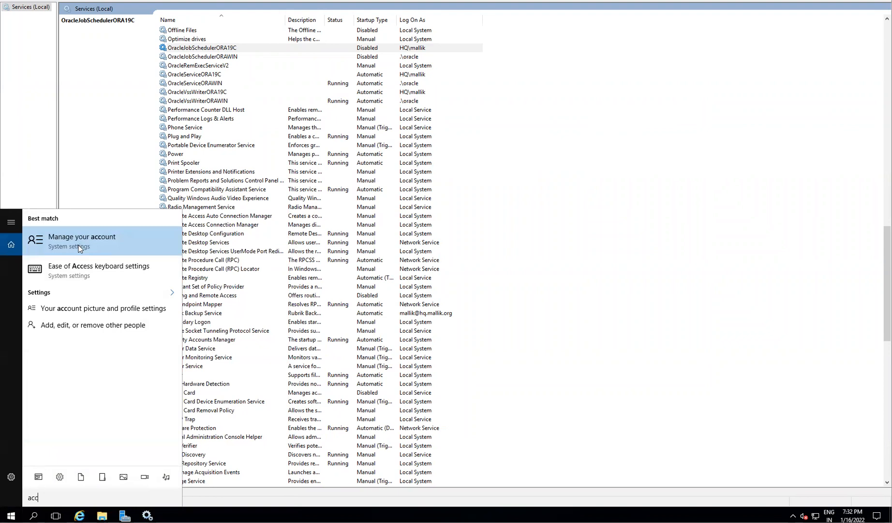
- Check the oracle account under Other people, cancel its account-type change to keep it Administrator, and minimize Settings
click(80, 242)
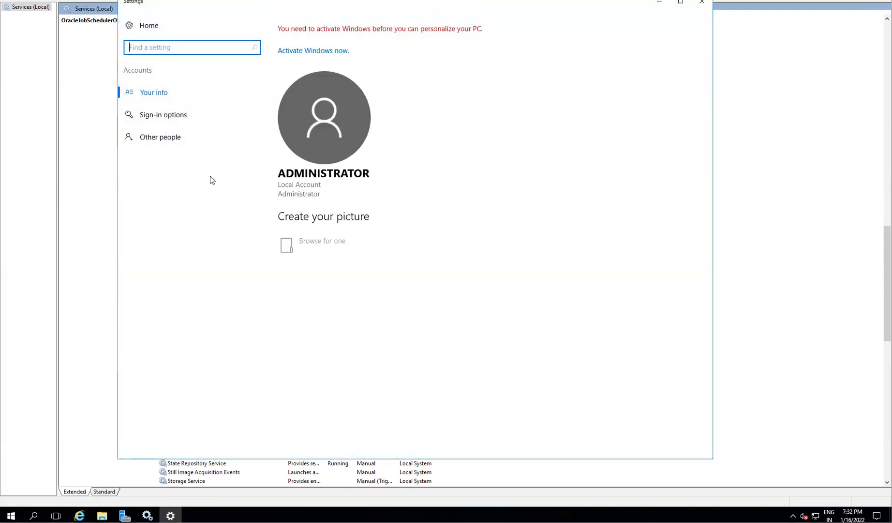
click(242, 145)
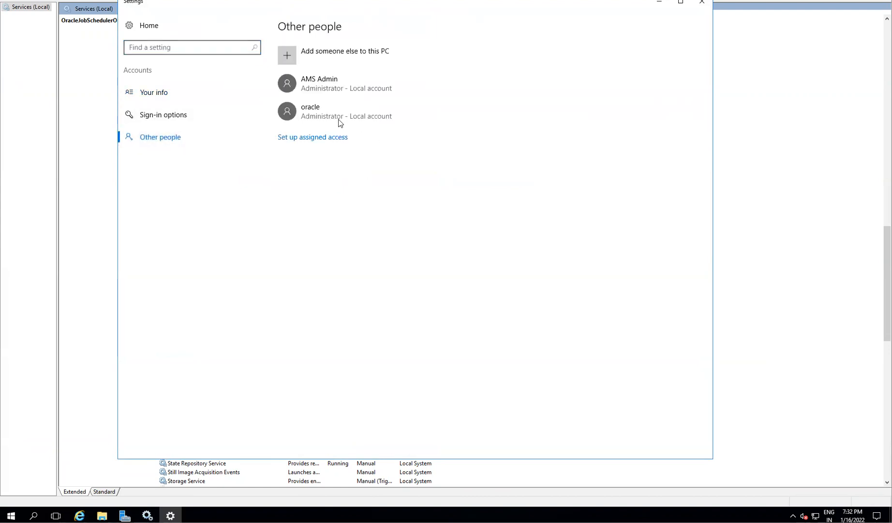
click(311, 113)
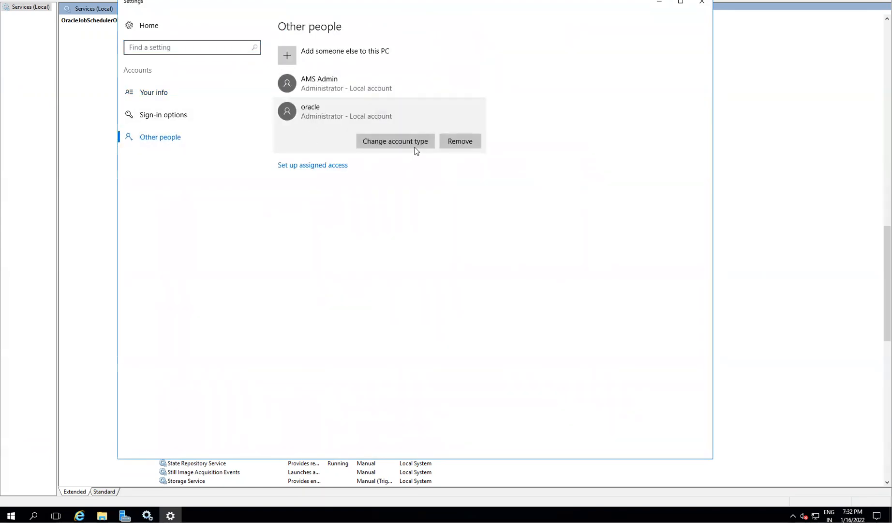
click(399, 141)
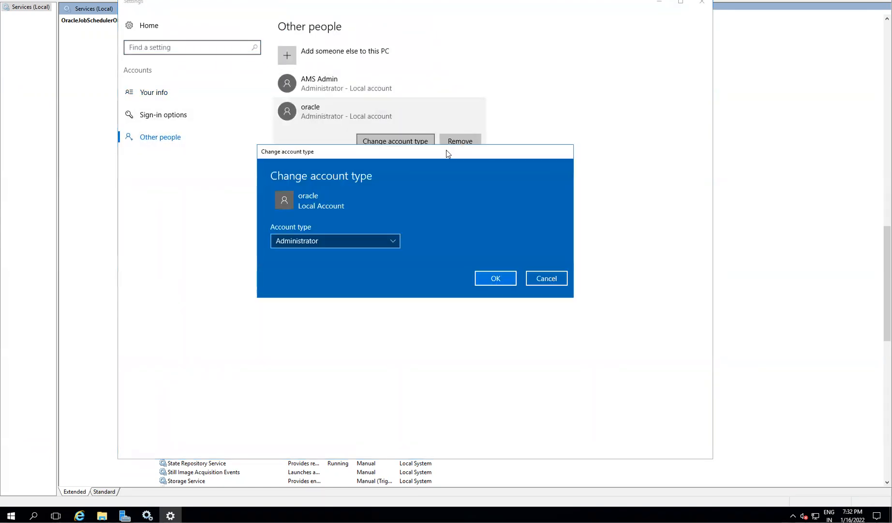
click(320, 242)
click(308, 256)
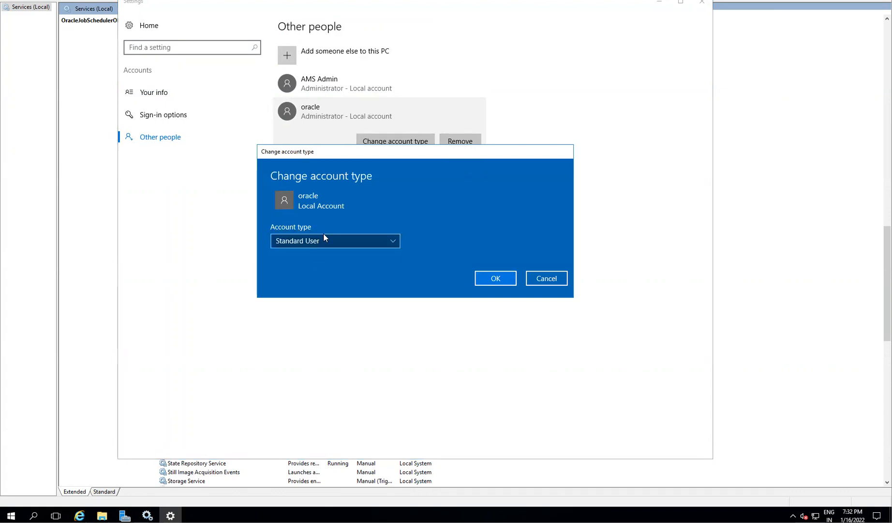
click(544, 276)
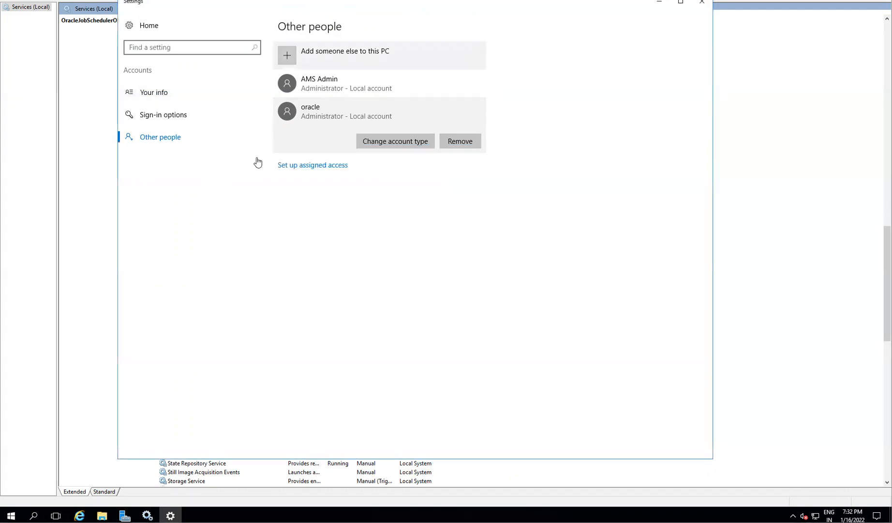
click(659, 3)
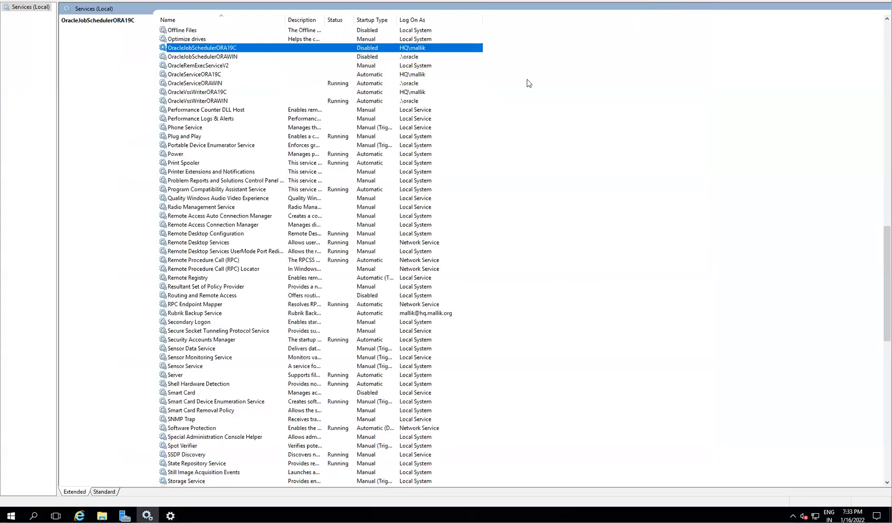
click(10, 515)
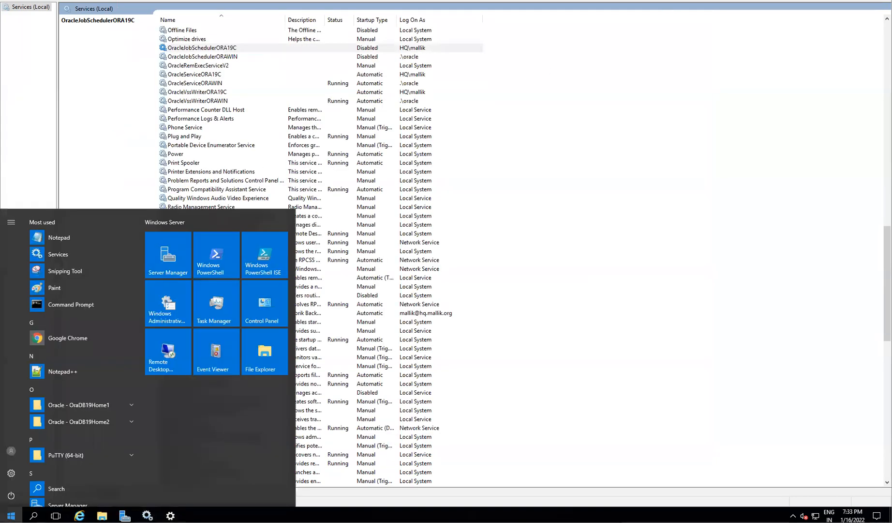
- Search Start for 'local' and open Local Security Policy
text(polo)
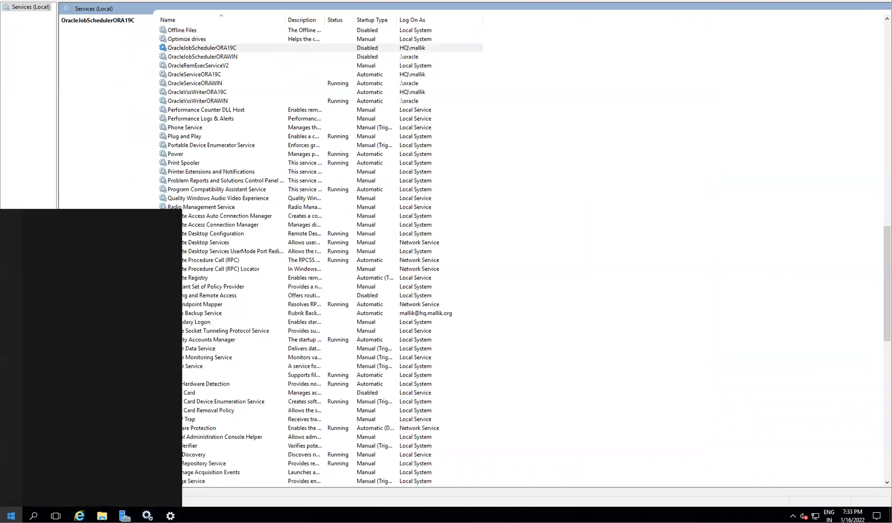
key(BackSpace)
key(BackSpace)
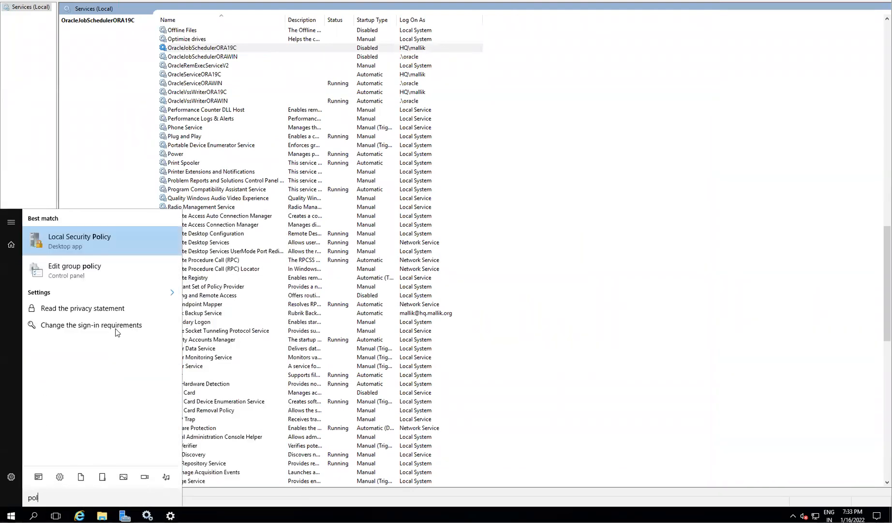
key(BackSpace)
key(BackSpace)
text(local)
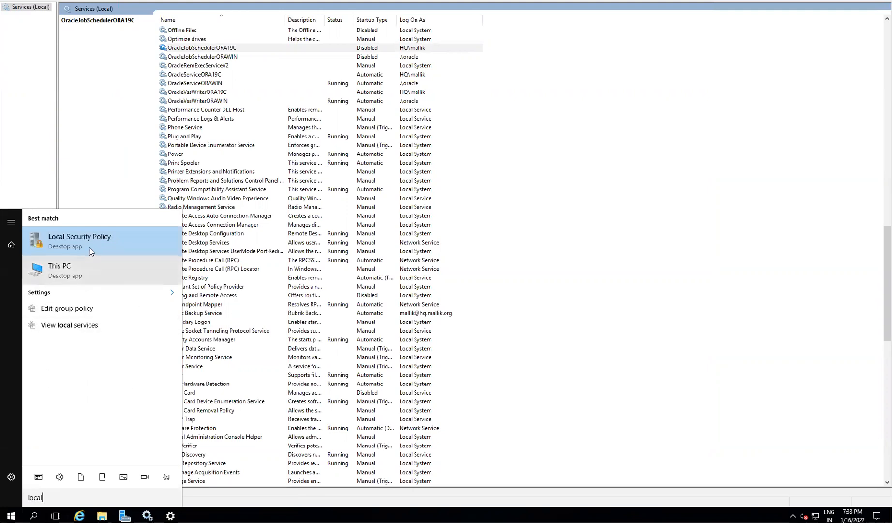
click(90, 251)
- Review the Allow log on through Remote Desktop Services members under User Rights Assignment, closing without changes
double_click(29, 27)
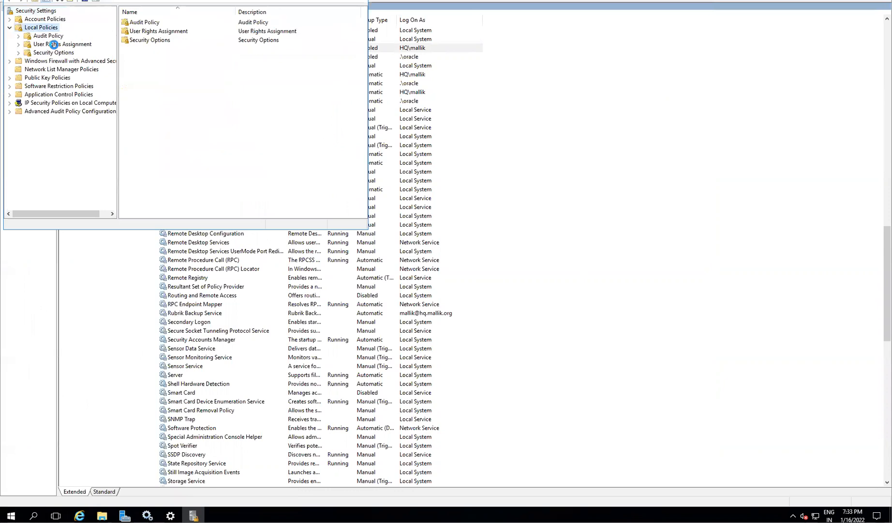
click(54, 45)
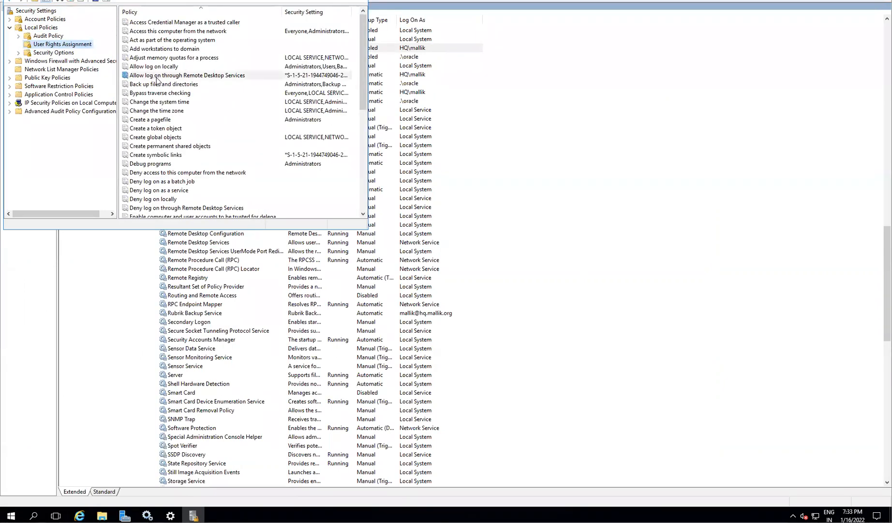
click(174, 76)
double_click(174, 77)
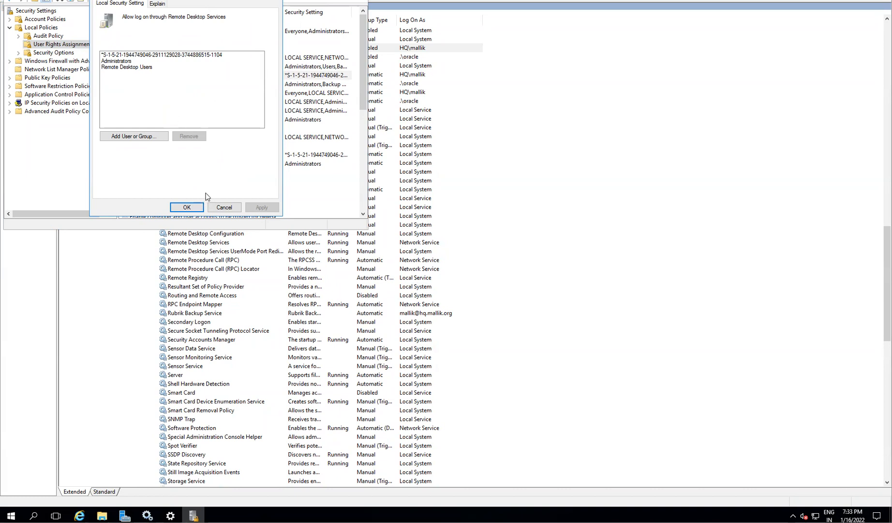
click(223, 208)
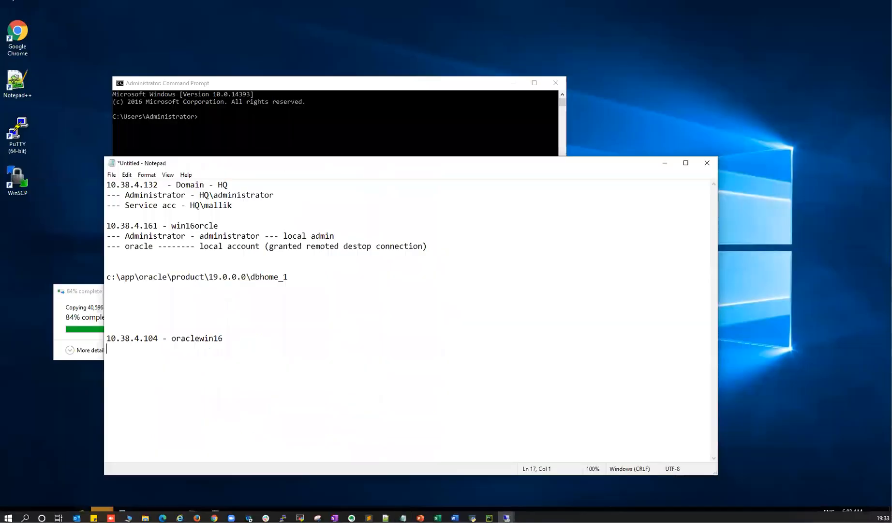
- Move the extraction wizard and copy dialog aside, minimize Command Prompt, and show the copy's detailed progress
click(78, 291)
drag(477, 205, 564, 272)
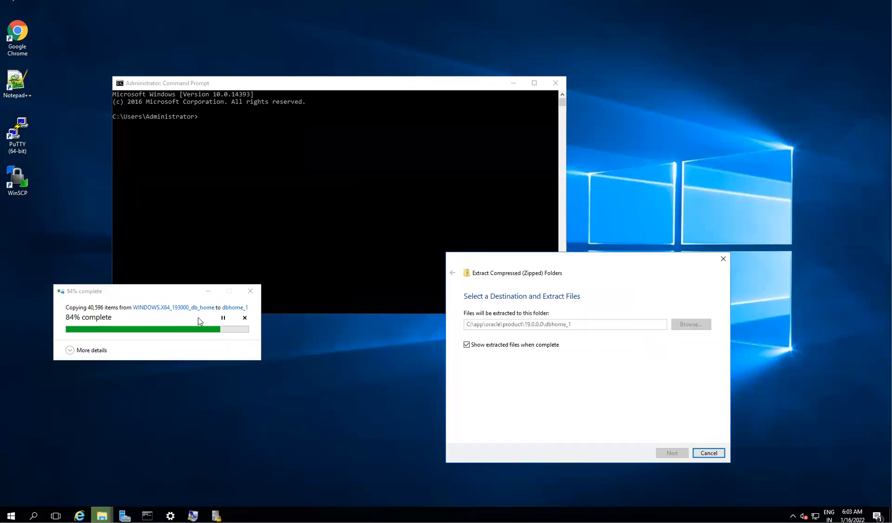
drag(199, 321, 246, 345)
click(510, 83)
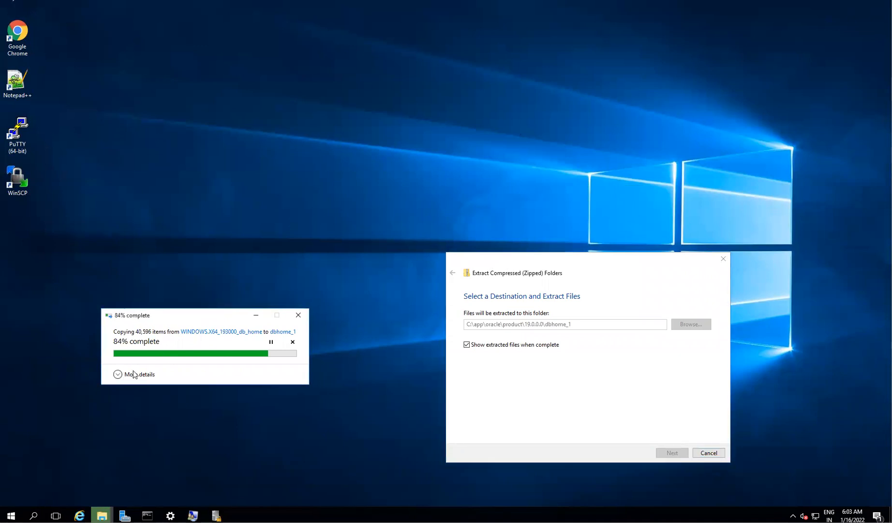
click(134, 374)
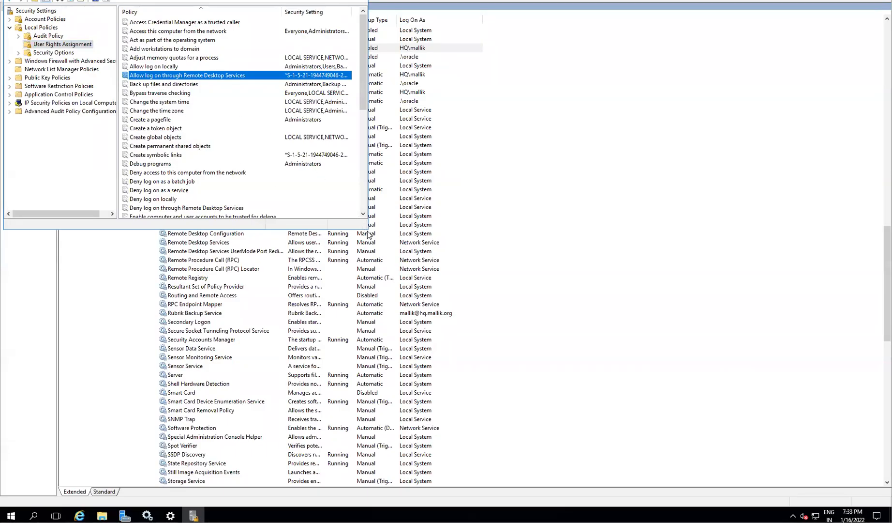
- Enlarge and then close the Local Security Policy console, and search Start for 'user'
drag(365, 228, 552, 312)
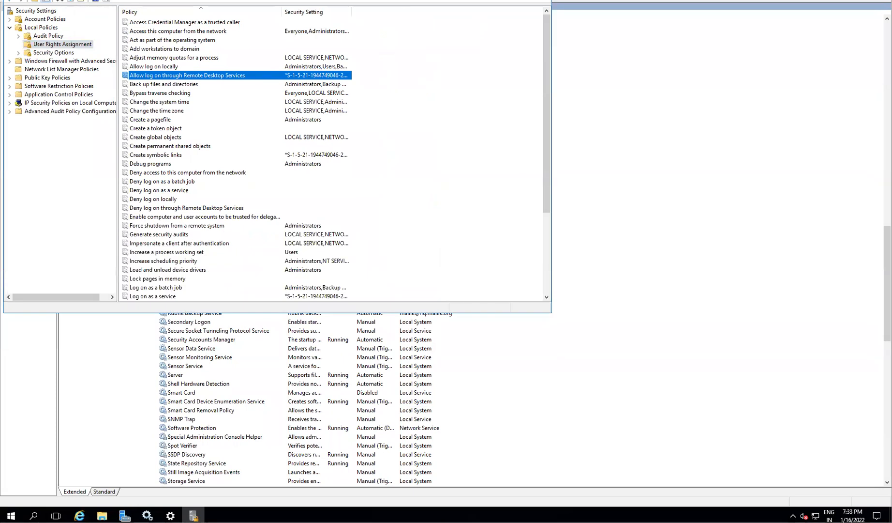
right_click(224, 1)
click(242, 43)
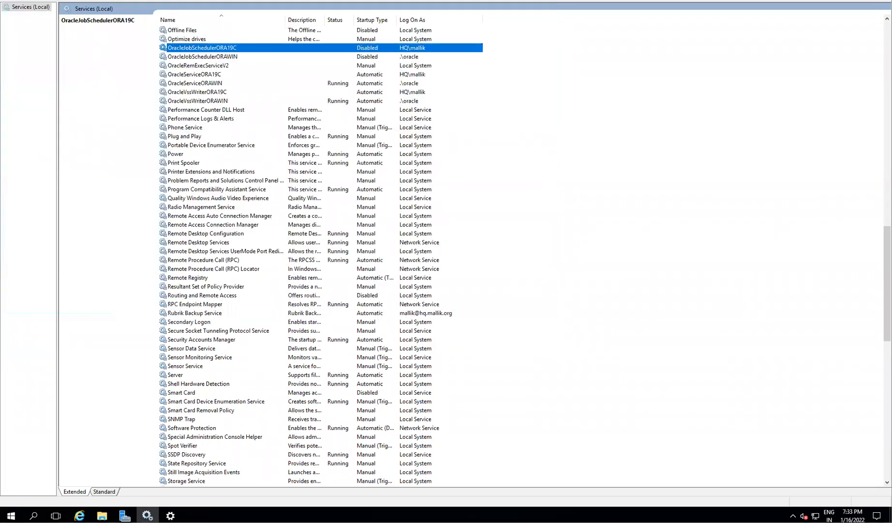
click(11, 516)
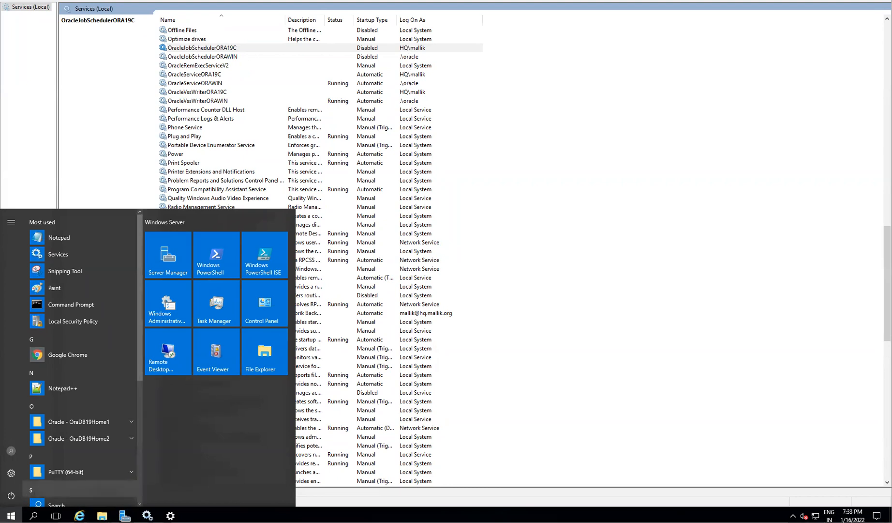
click(11, 516)
click(11, 515)
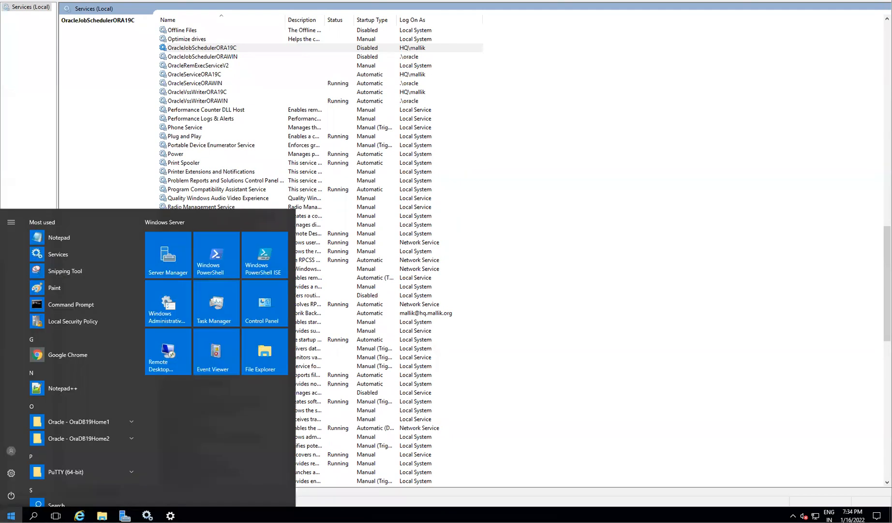
text(user)
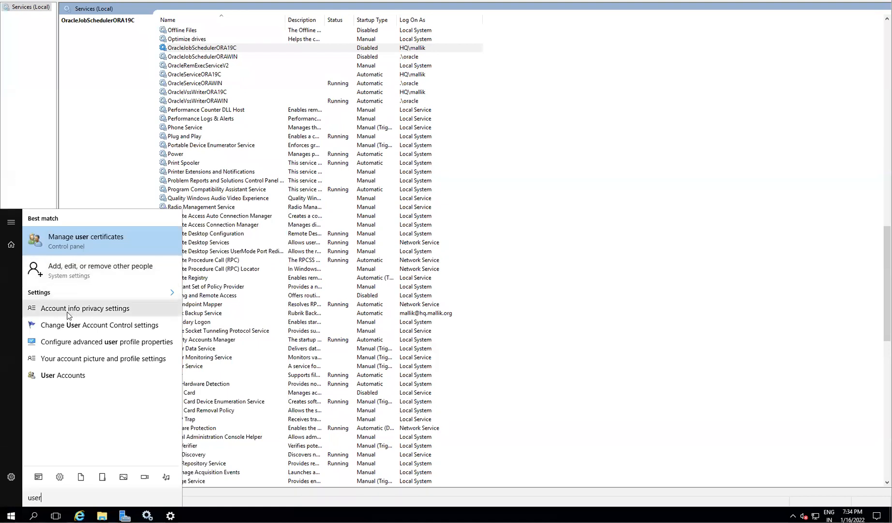
- Open account settings, view the oracle account under Other people, then close Settings
click(69, 365)
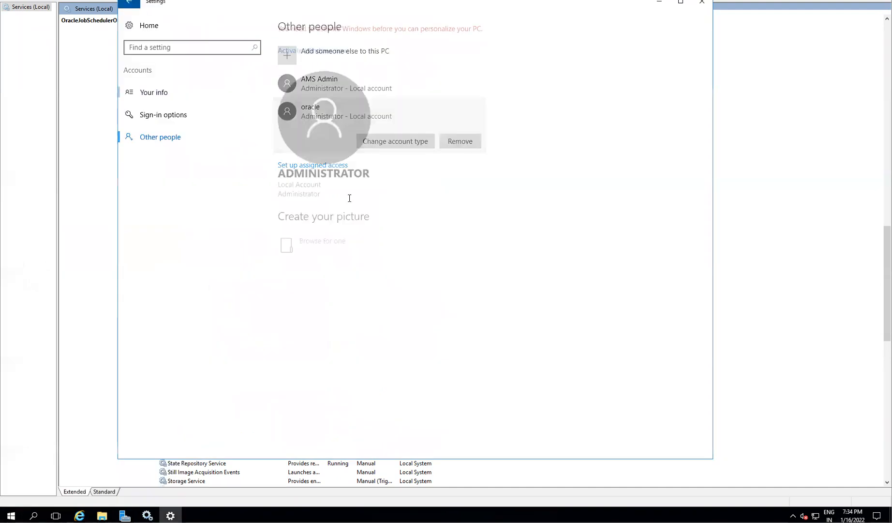
click(163, 135)
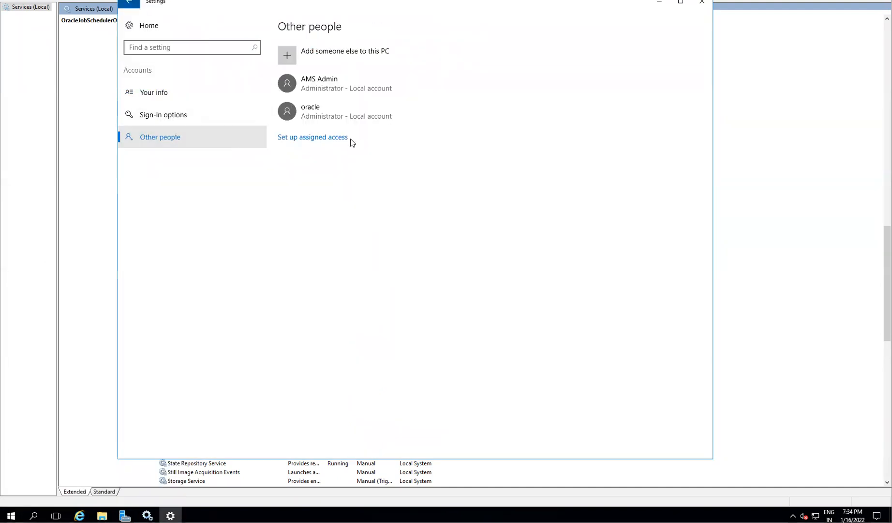
click(310, 114)
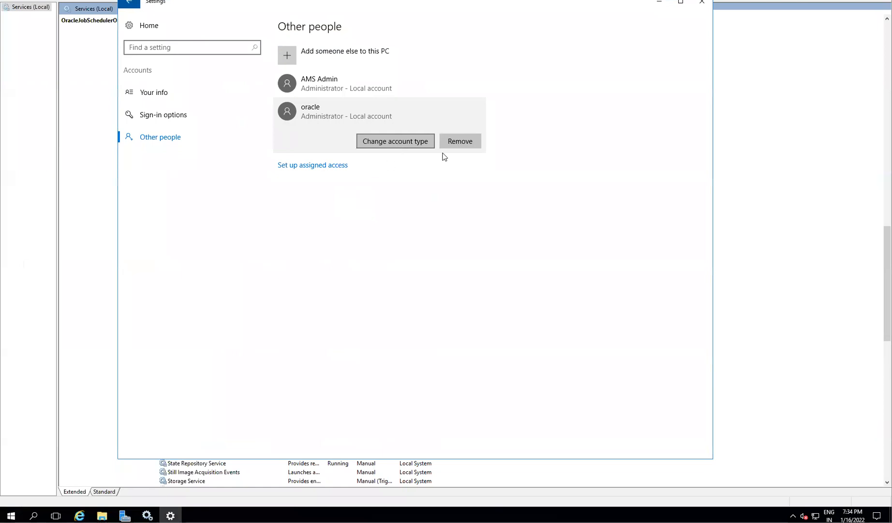
click(702, 3)
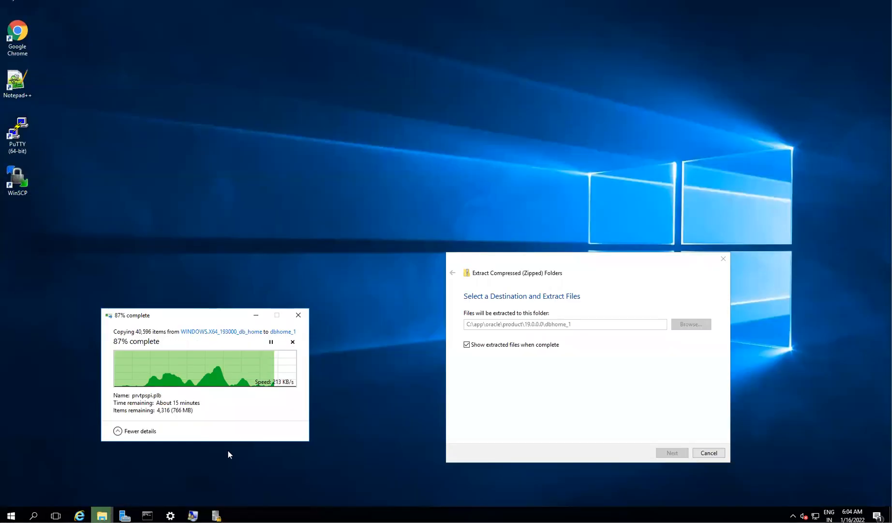
- Review the Remote Desktop logon right's members, including WIN16ORACLE\oracle, and close without changes
click(217, 516)
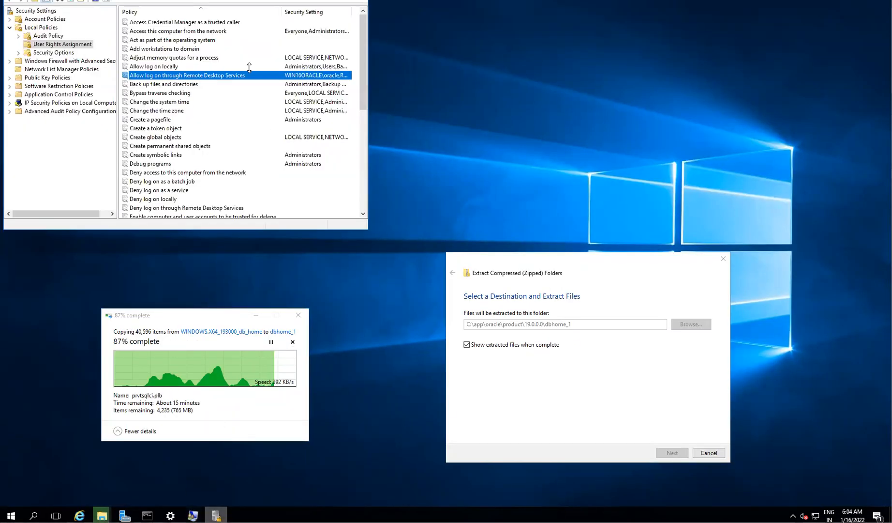
double_click(301, 76)
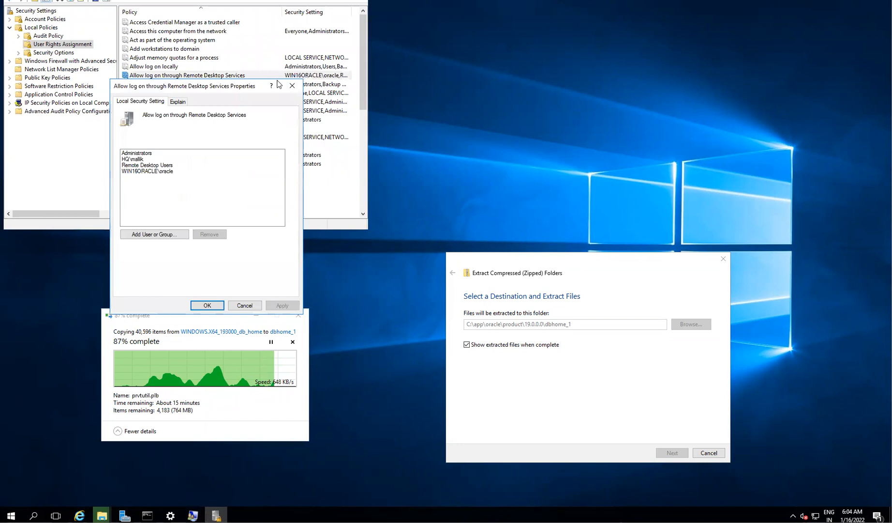
click(156, 172)
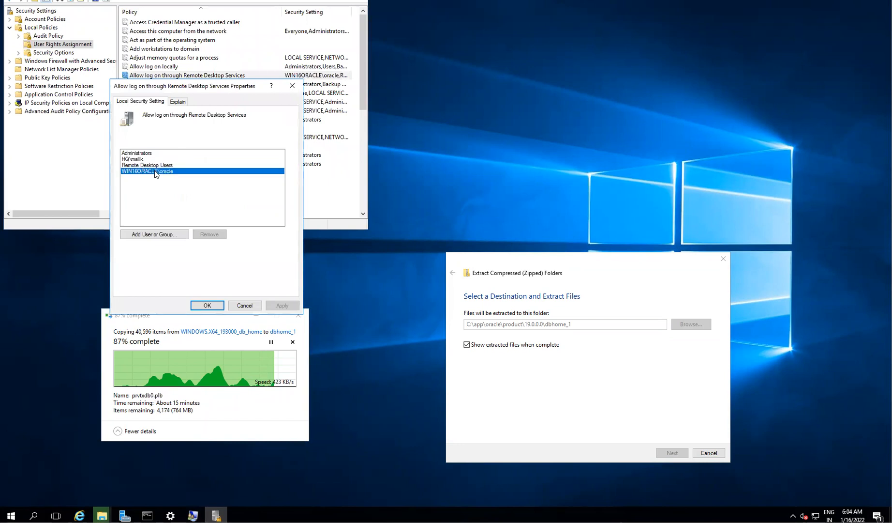
click(132, 159)
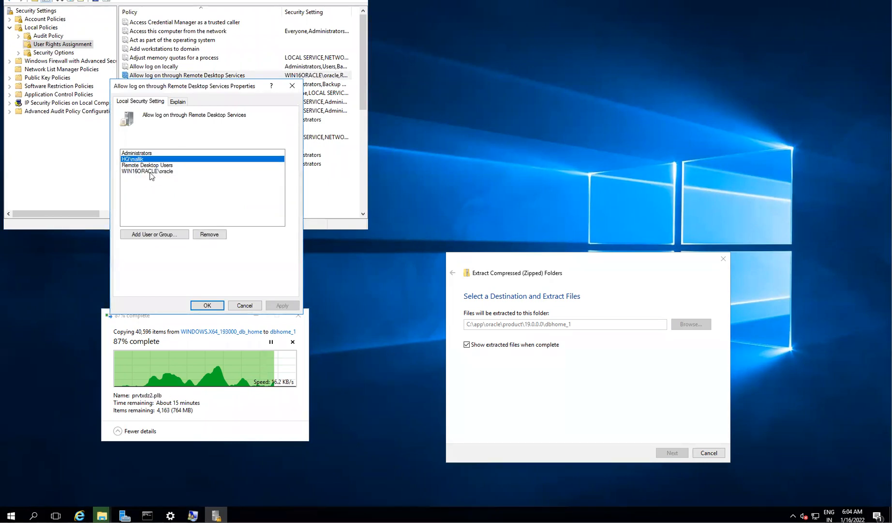
click(245, 306)
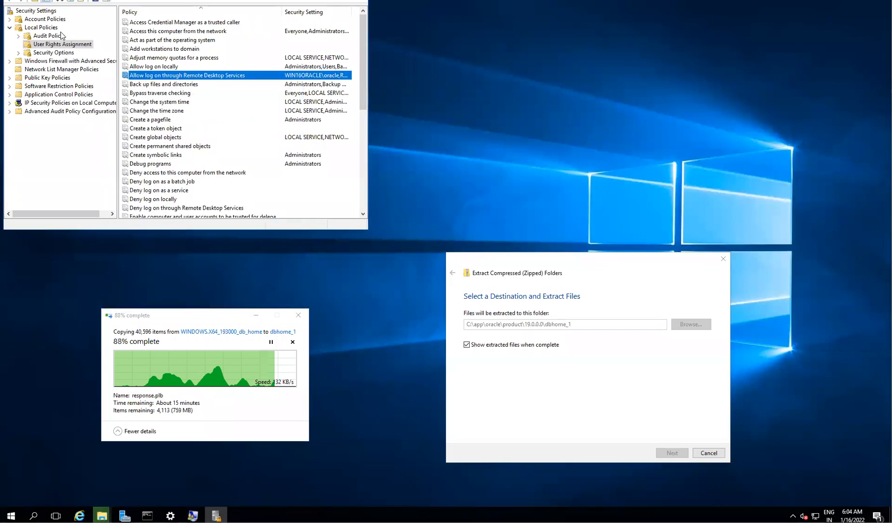
drag(93, 0, 164, 45)
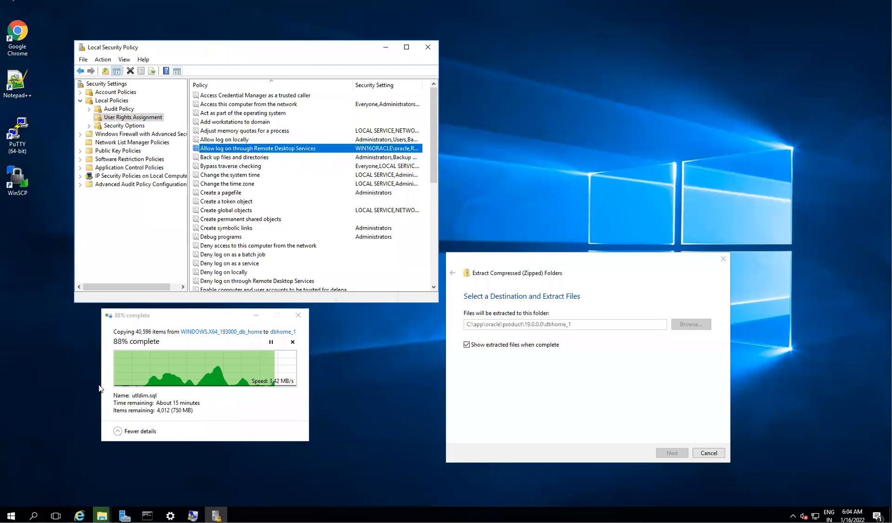
click(11, 515)
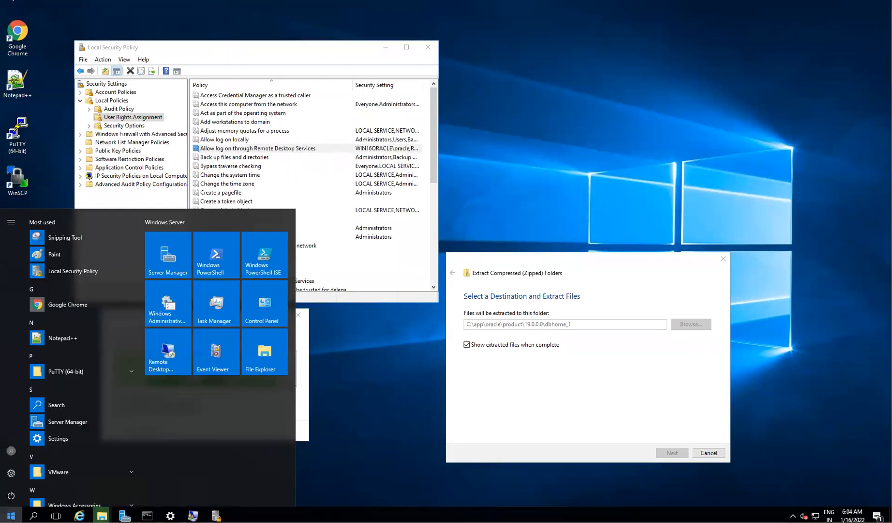
- Open Local Users and Groups from a 'user' search, list Users, and right-click the oracle account
text(user)
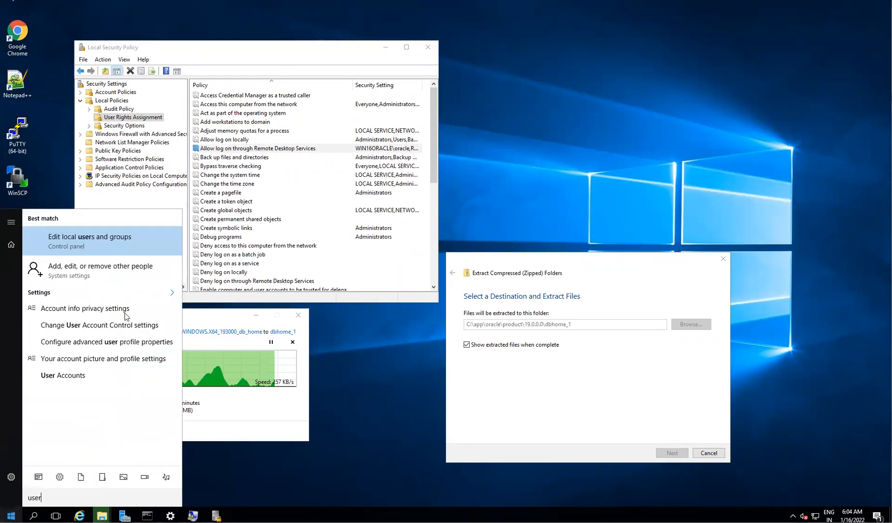
click(68, 238)
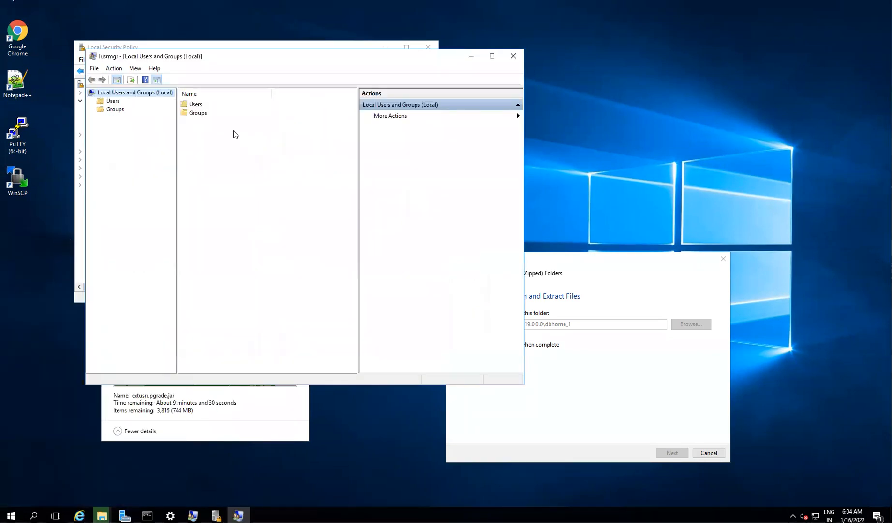
click(113, 101)
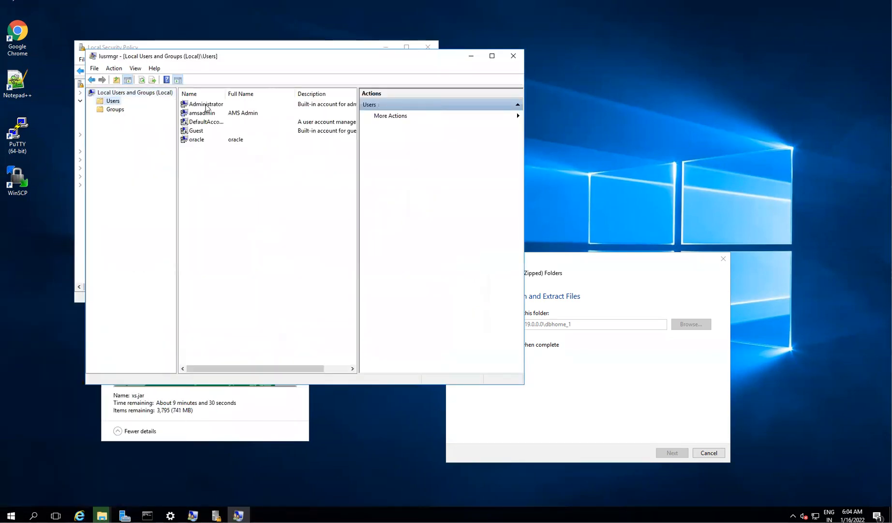
click(200, 141)
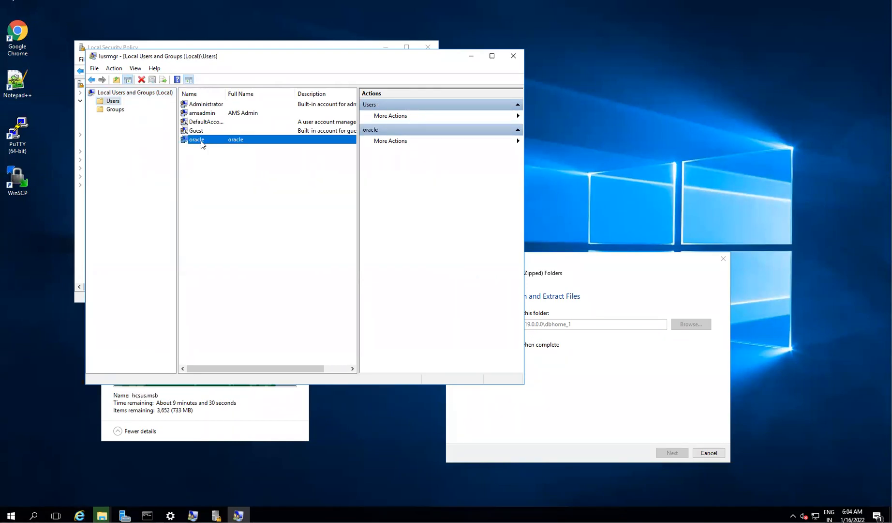
right_click(201, 141)
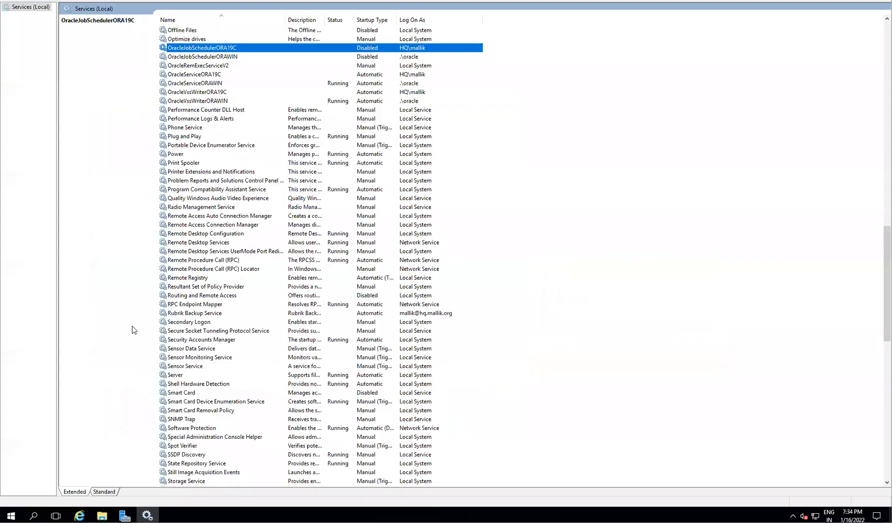
- Launch an Administrator Command Prompt with cmd
key(super)
text(user)
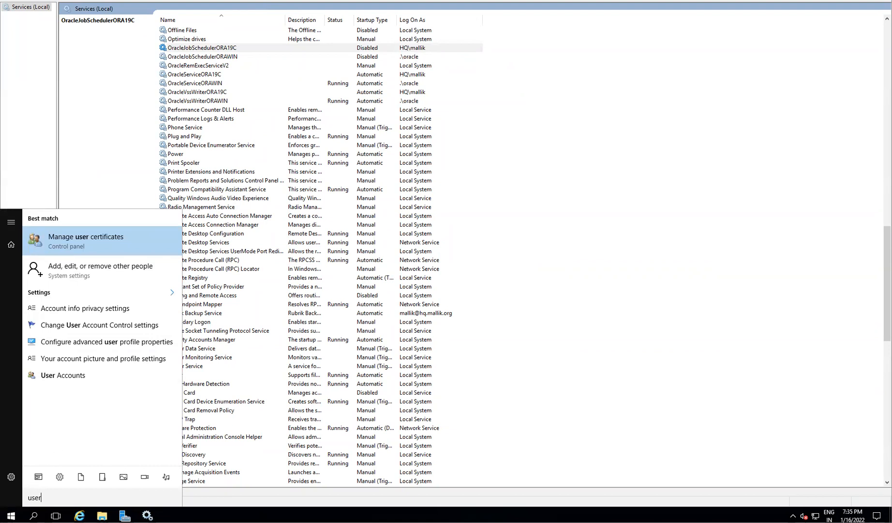
click(11, 515)
text(cmd)
key(Return)
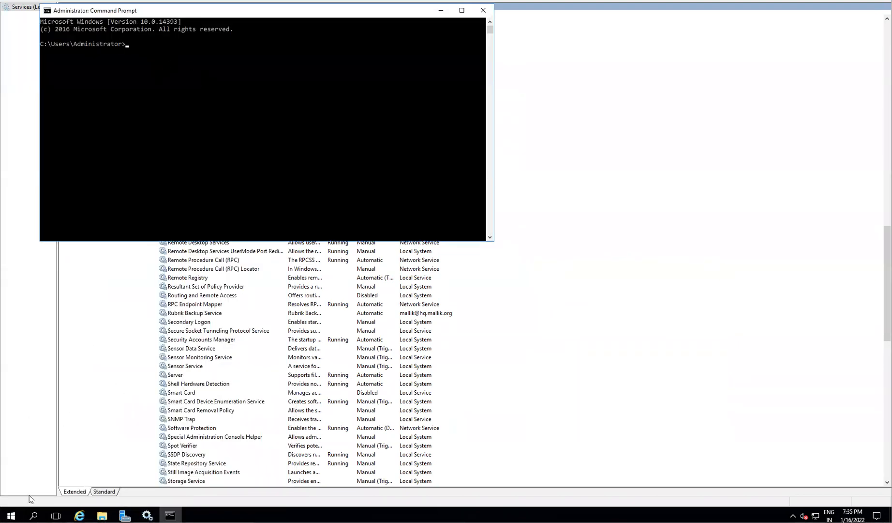
- Open Manage user certificates for the current user, then search 'user' again
click(10, 515)
text(user)
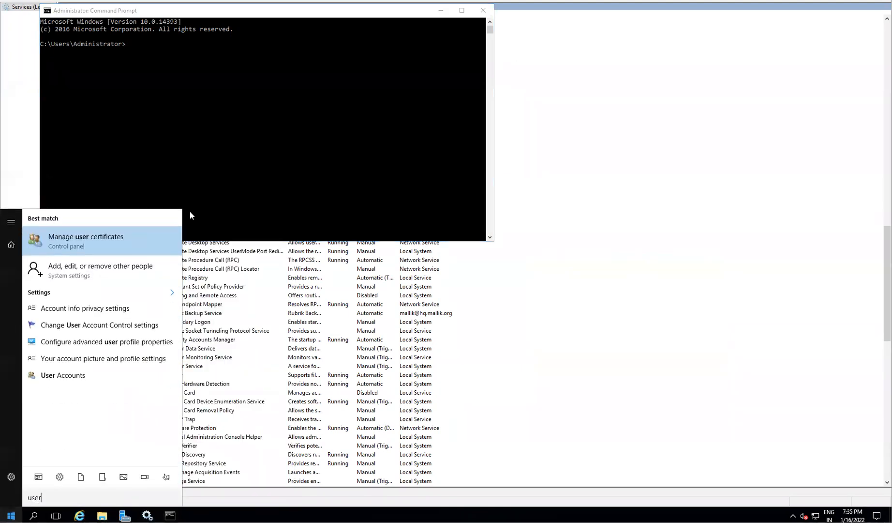
click(79, 238)
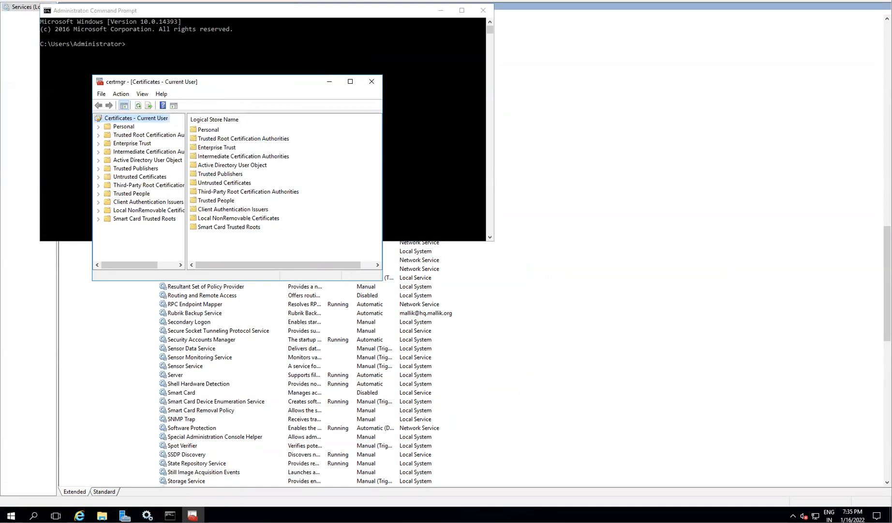
click(11, 515)
text(user)
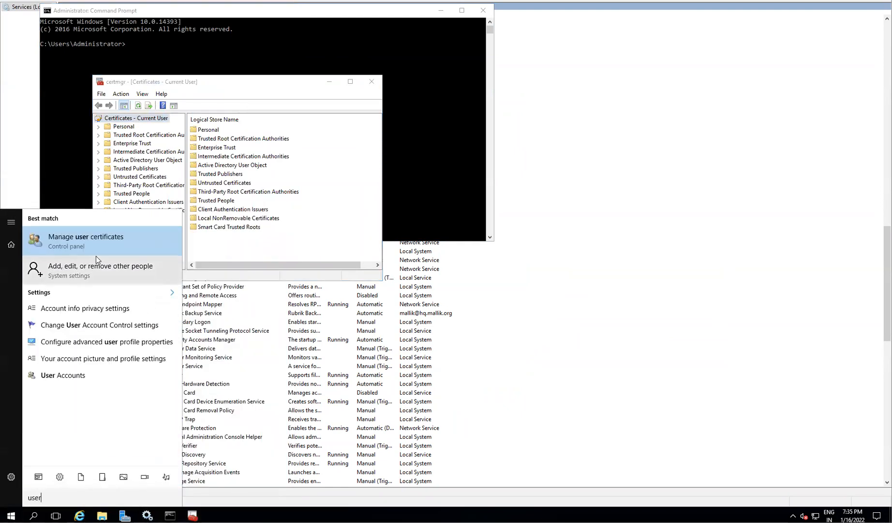
- Open the Administrator's User Accounts control panel, then return to the Services window
click(83, 374)
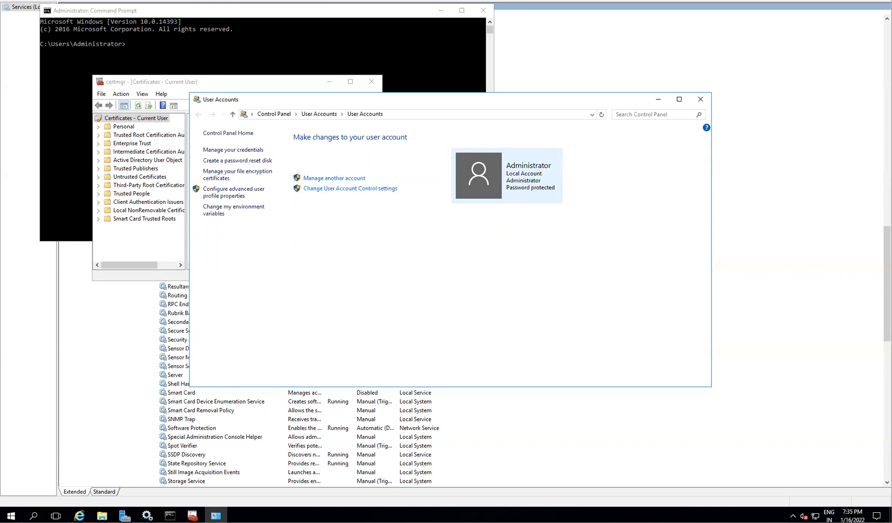
click(464, 0)
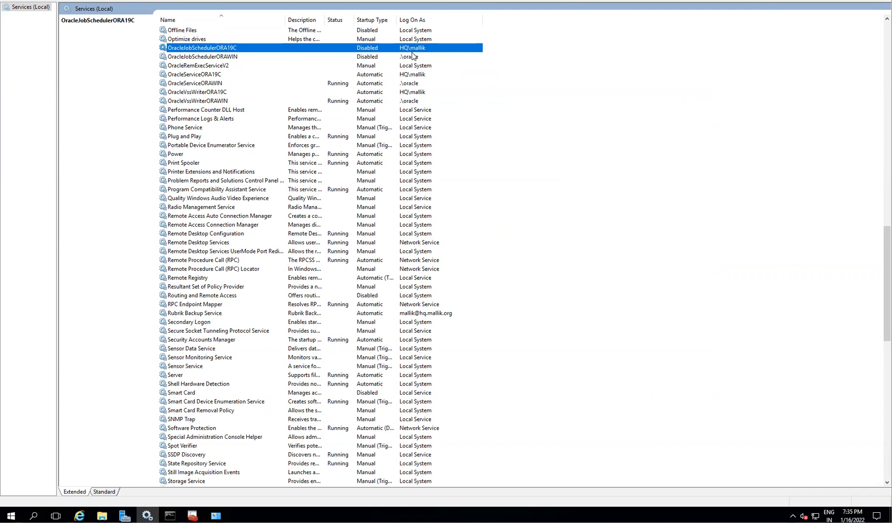
- Look over Quality Windows Audio Video Experience, Smart Card Removal Policy and SNMP Trap, then the Oracle services
click(407, 199)
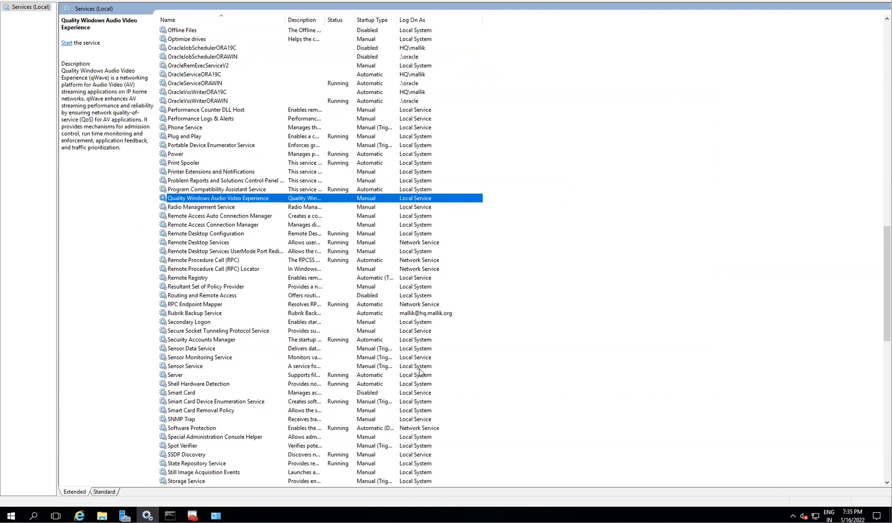
scroll(419, 424, down, 3)
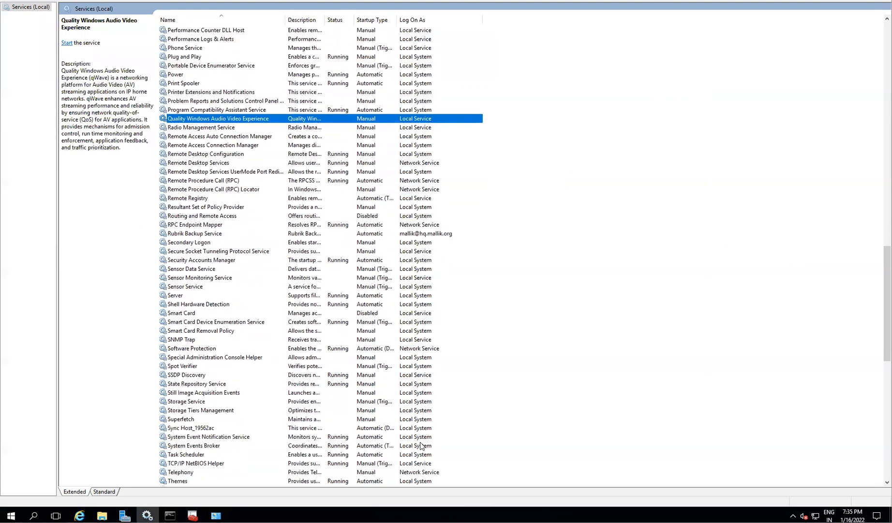
click(409, 333)
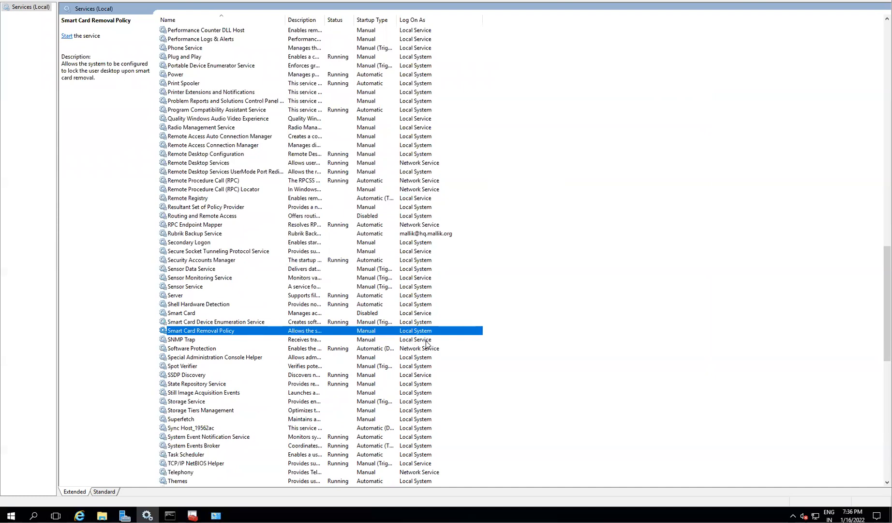
click(425, 341)
scroll(428, 228, up, 7)
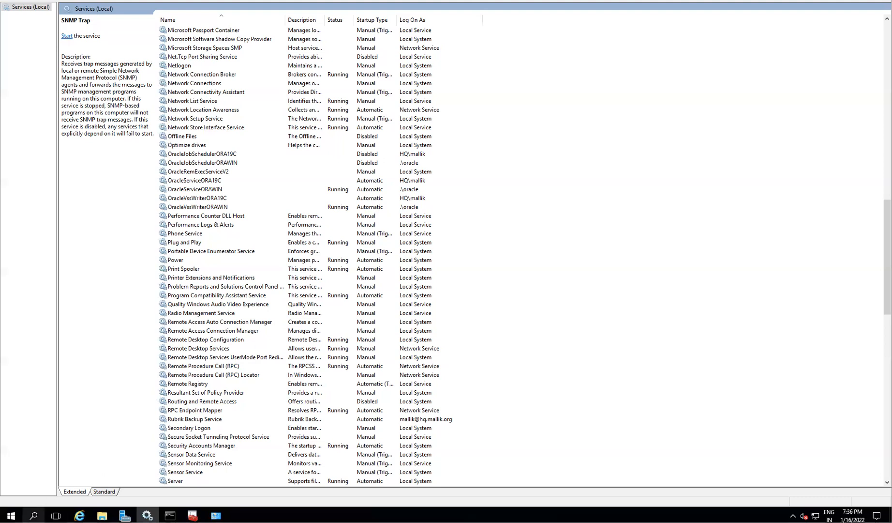
click(11, 515)
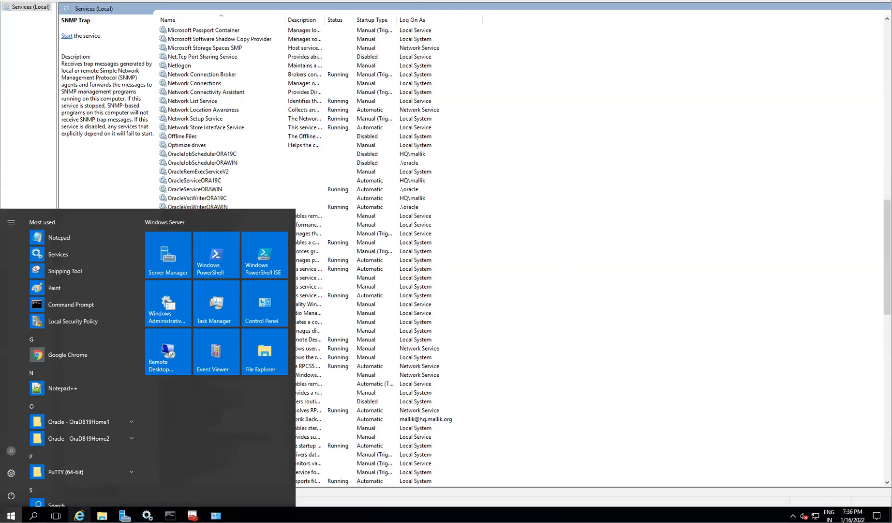
- Run lusrmgr.msc, select the oracle account under Users, and restore the Services window smaller
click(11, 515)
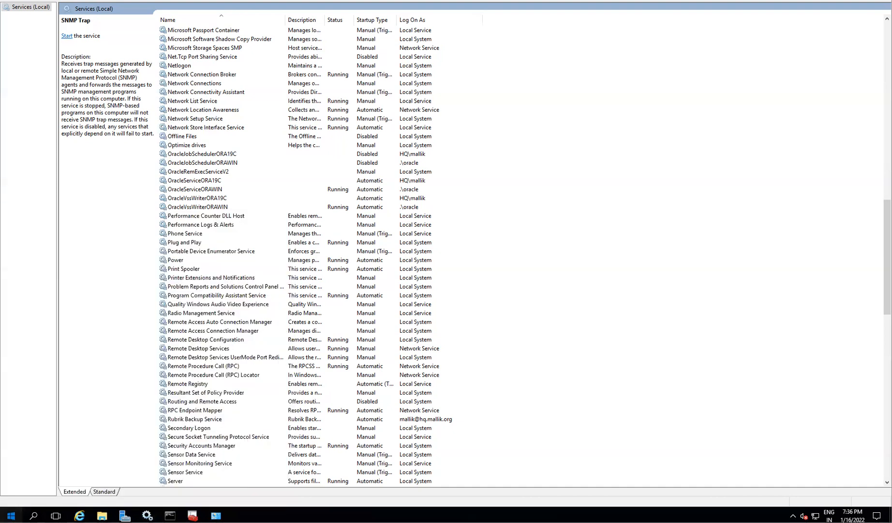
click(11, 515)
text(lu)
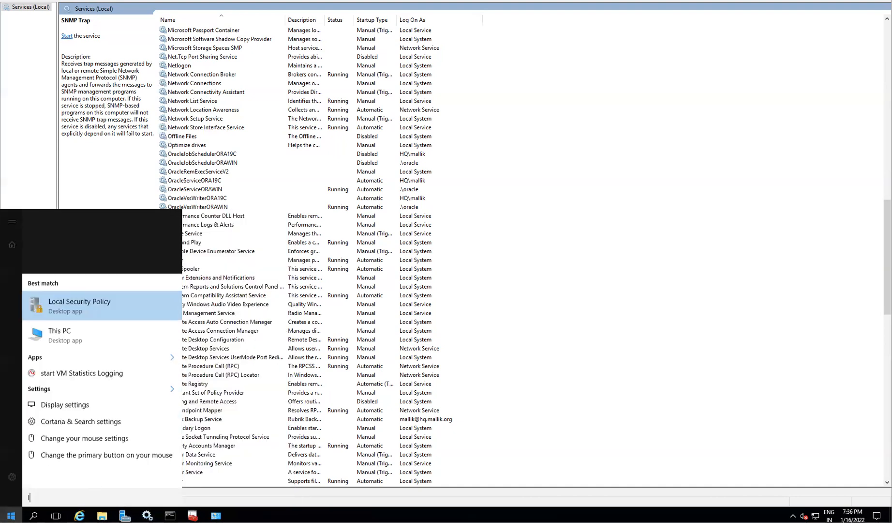
text(s)
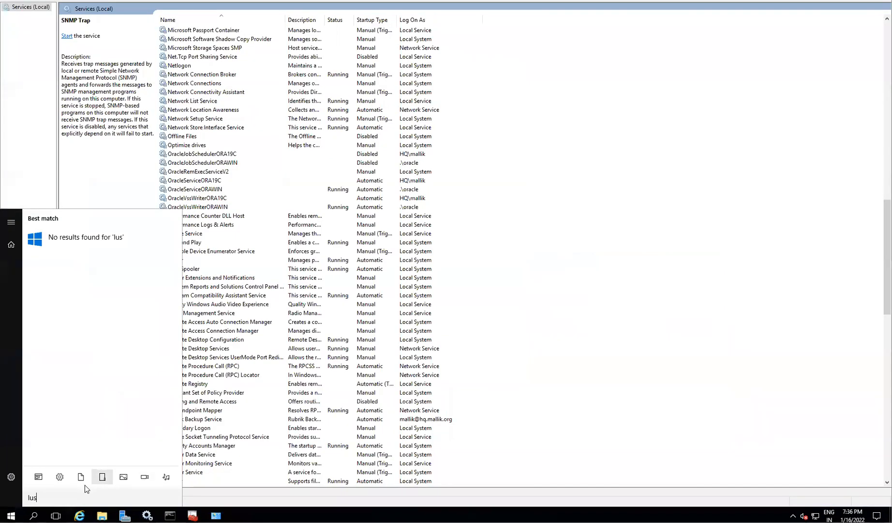
text(r)
text(mgr.msc)
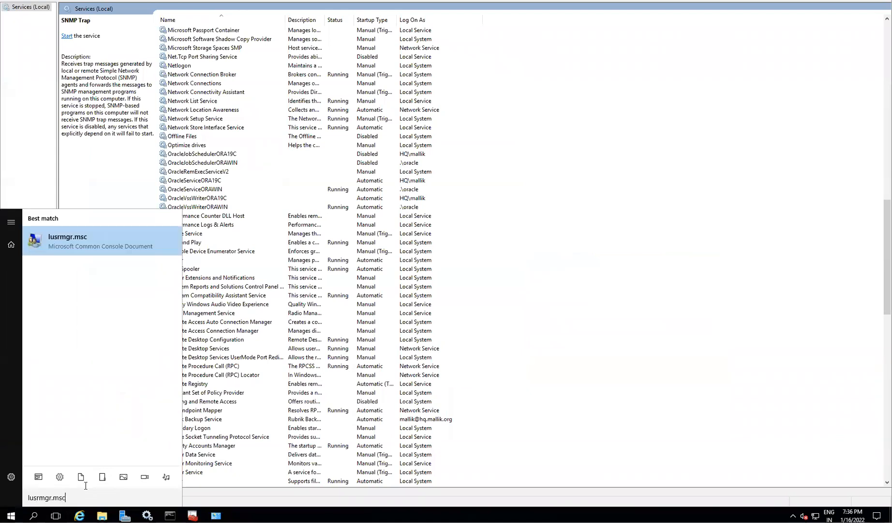
key(Return)
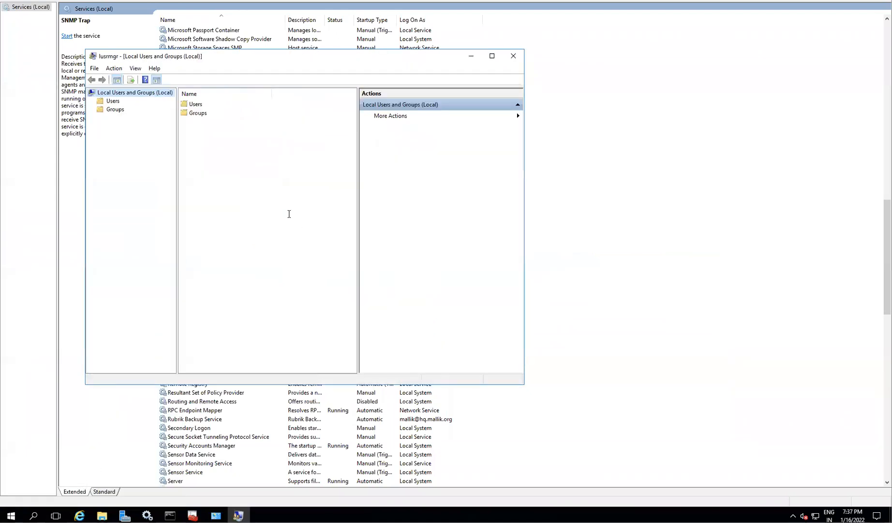
click(114, 103)
click(200, 140)
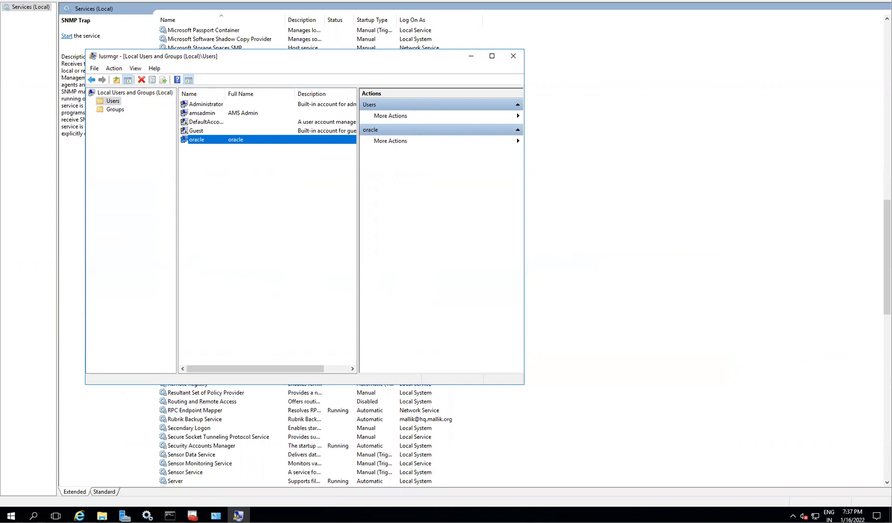
drag(593, 1, 600, 22)
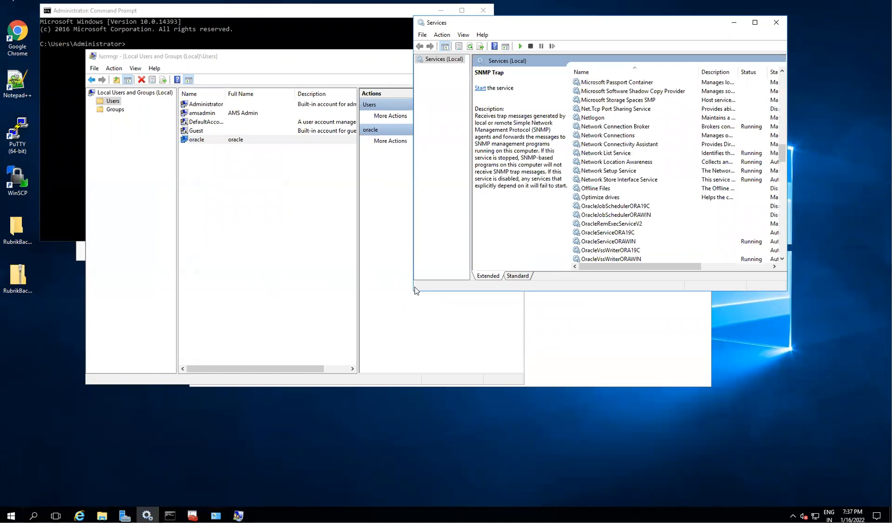
- Hide Local Users and Groups and run setup.exe from dbhome_1, accepting the Security Warning
double_click(537, 25)
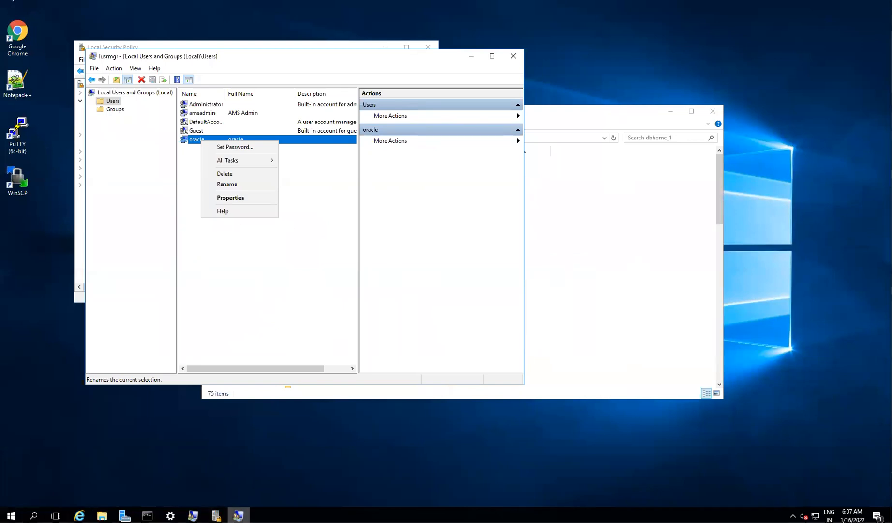
mouse_move(170, 515)
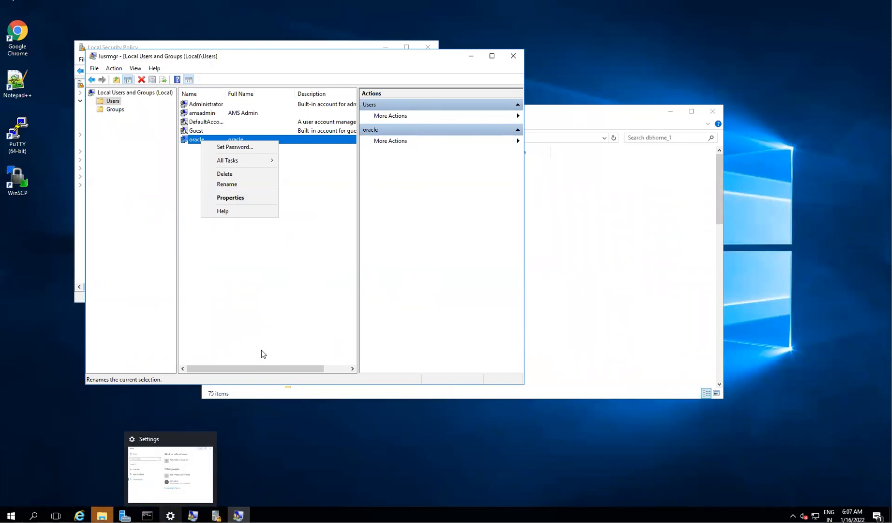
click(473, 58)
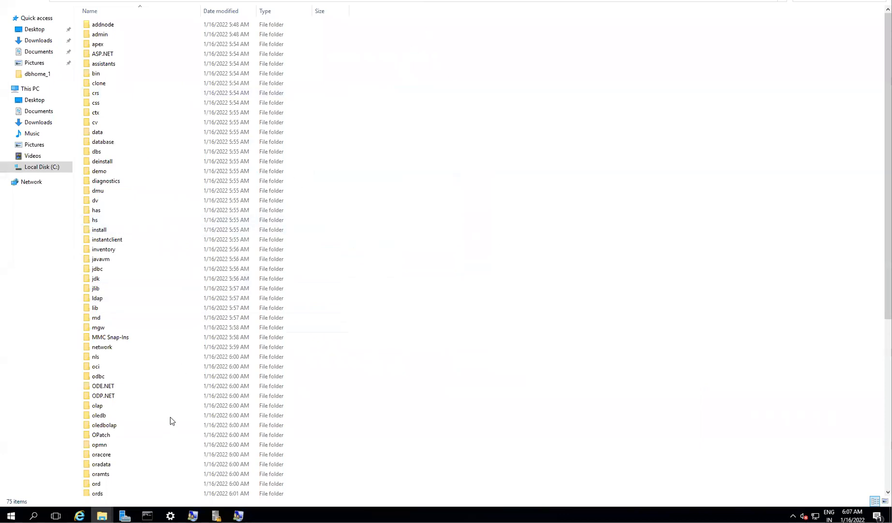
scroll(209, 406, down, 9)
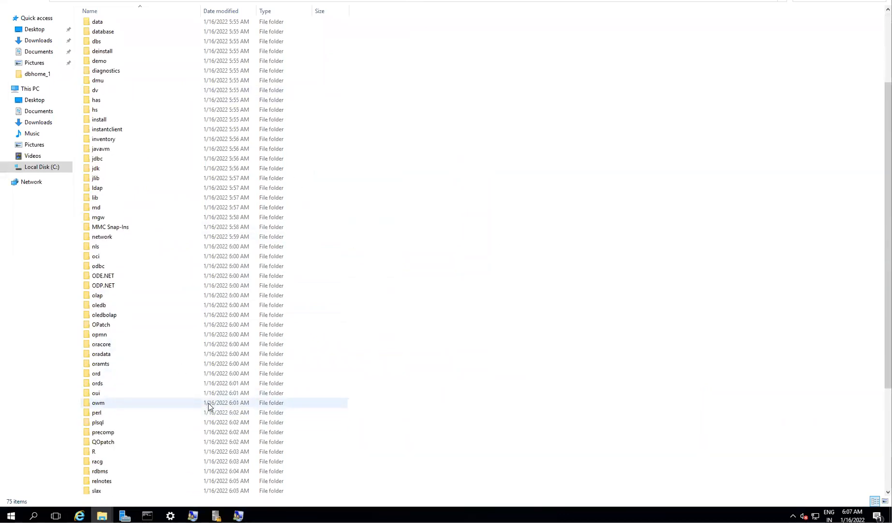
click(96, 494)
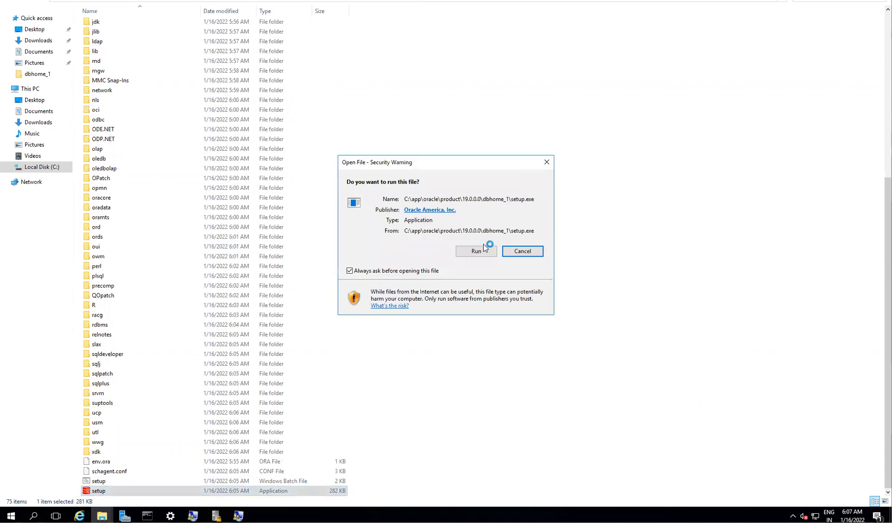
click(476, 250)
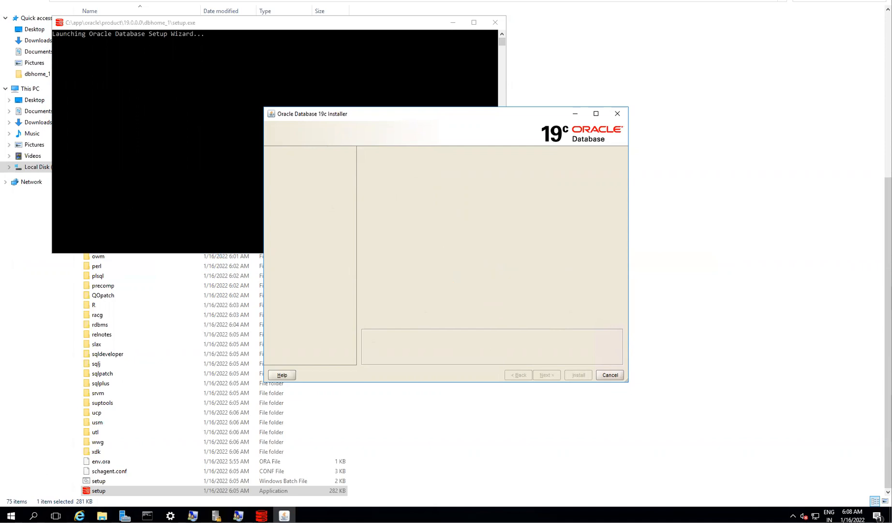
- Open Local Users and Groups through a Start search for 'user'
click(11, 515)
text(user)
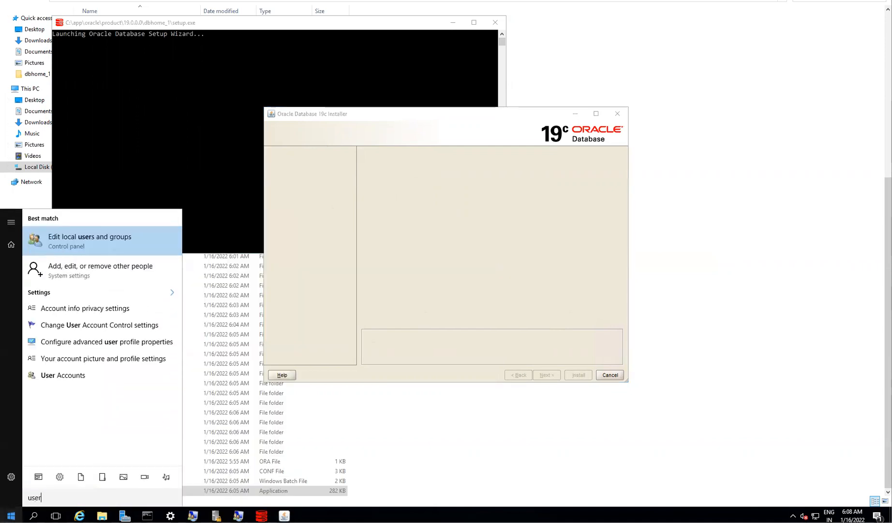
key(Return)
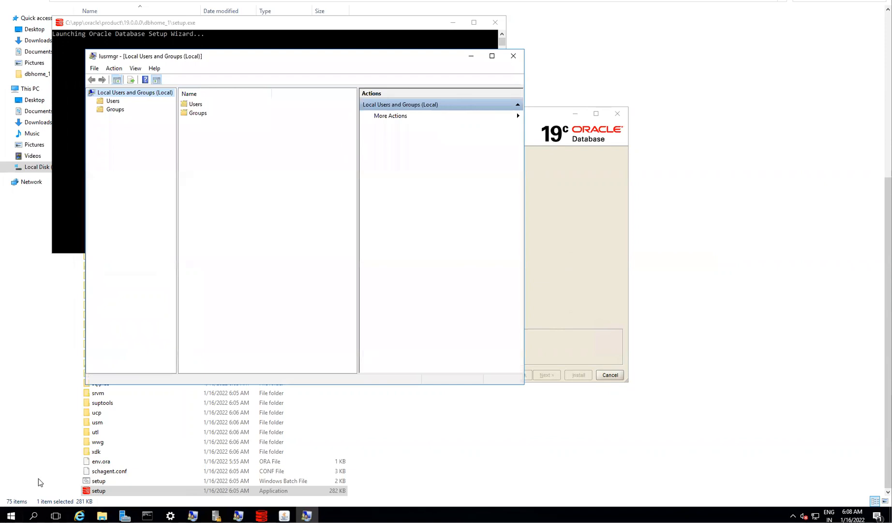
- Advance the installer through Set Up Software Only, Single instance and Enterprise Edition
click(11, 515)
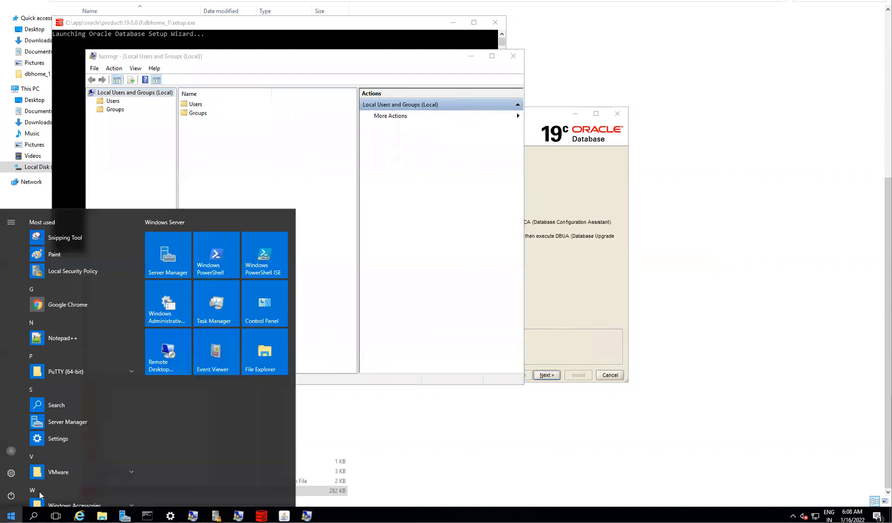
click(562, 183)
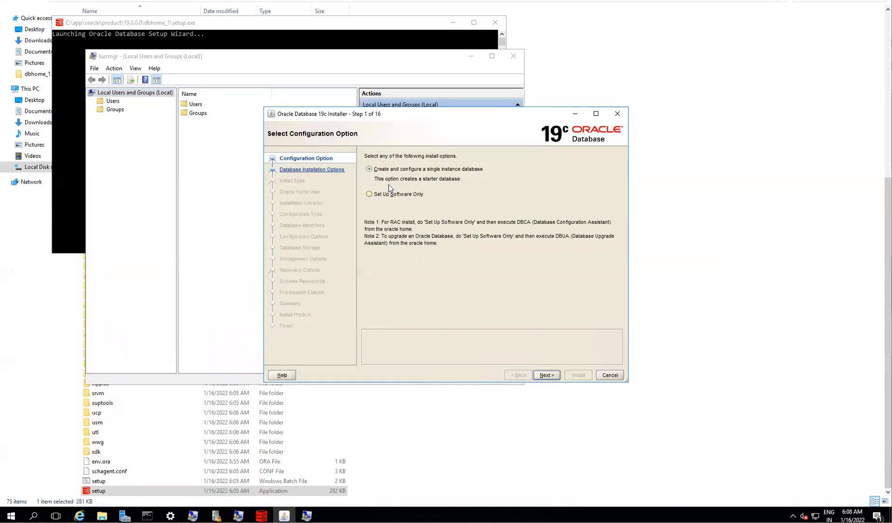
click(547, 375)
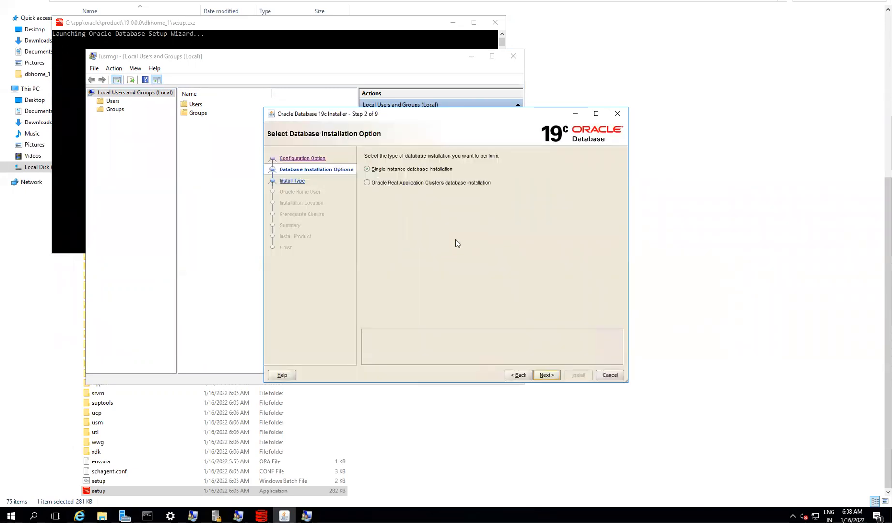
key(Return)
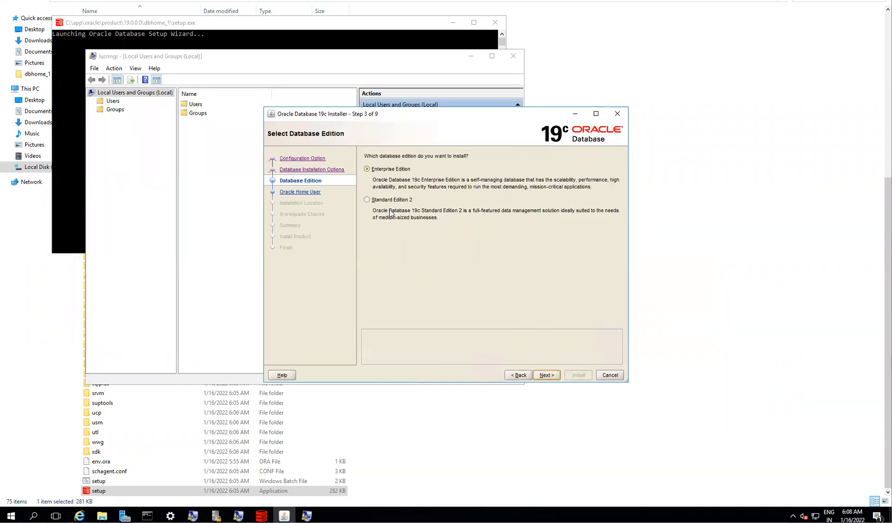
click(547, 376)
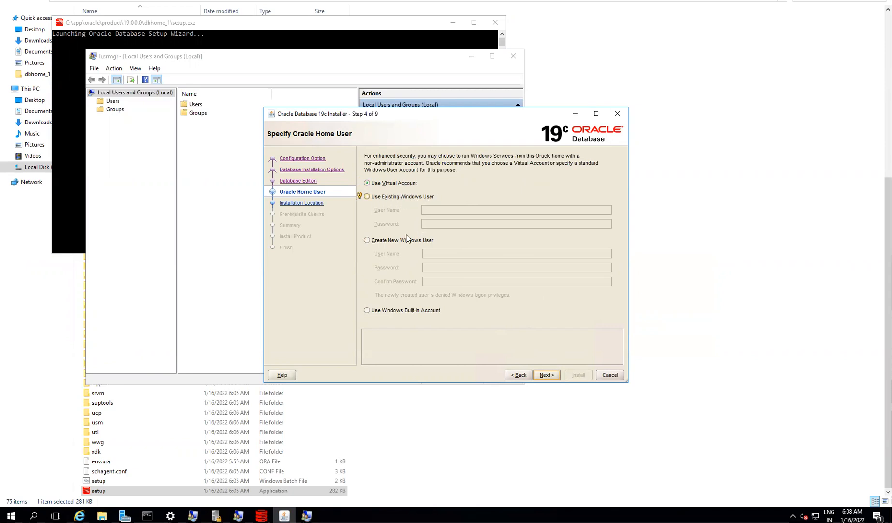
- Try the Oracle Home User options: new Windows user, existing user, then built-in account
click(421, 243)
click(433, 253)
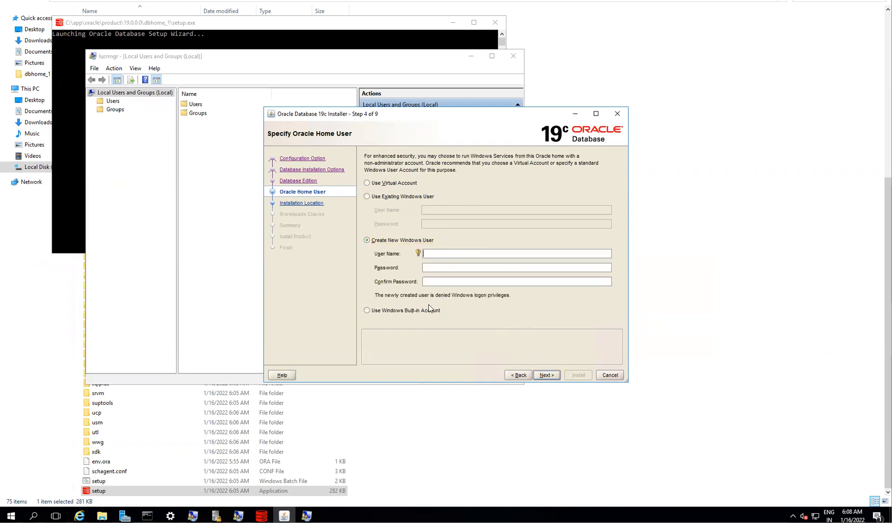
click(376, 197)
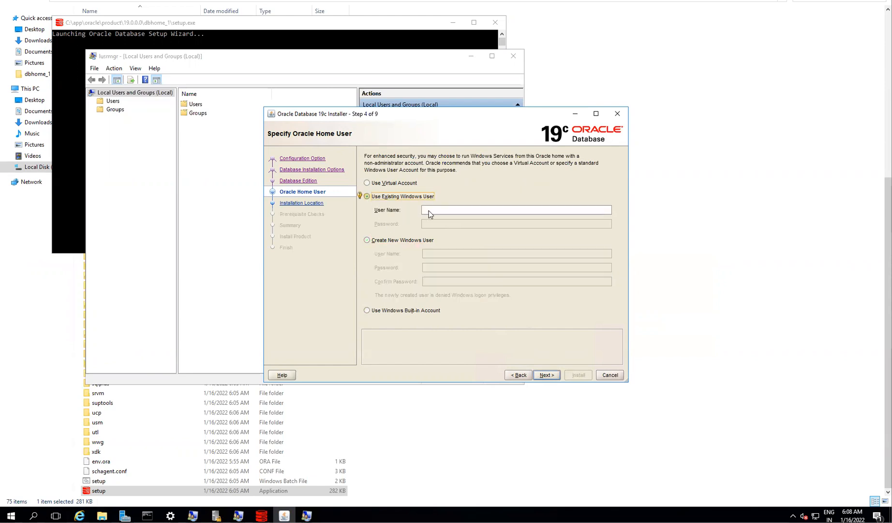
click(430, 211)
click(382, 310)
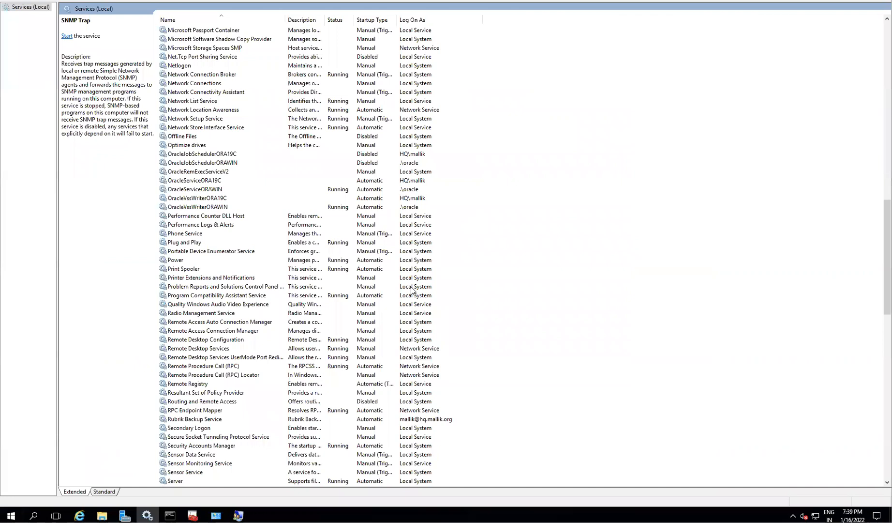
click(411, 288)
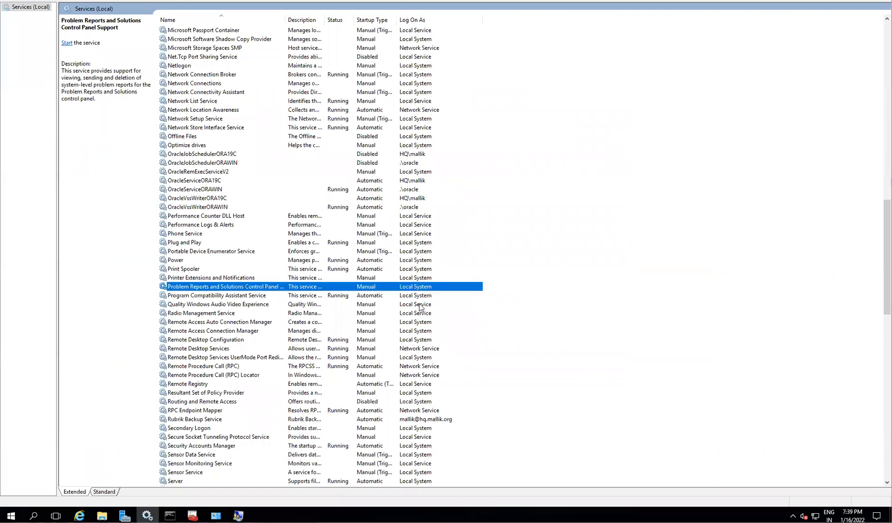
click(419, 305)
click(418, 290)
click(419, 305)
click(418, 296)
click(419, 304)
click(417, 296)
click(418, 305)
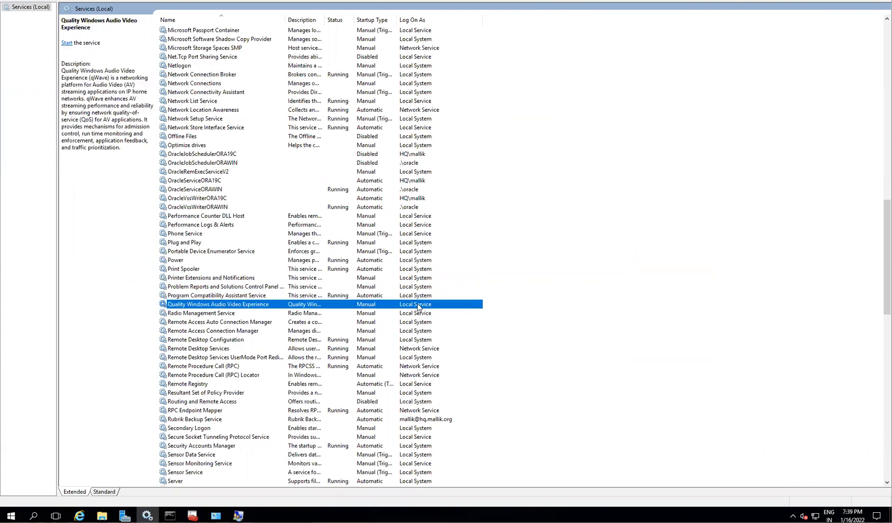
click(418, 296)
click(419, 304)
click(419, 295)
click(419, 304)
click(418, 295)
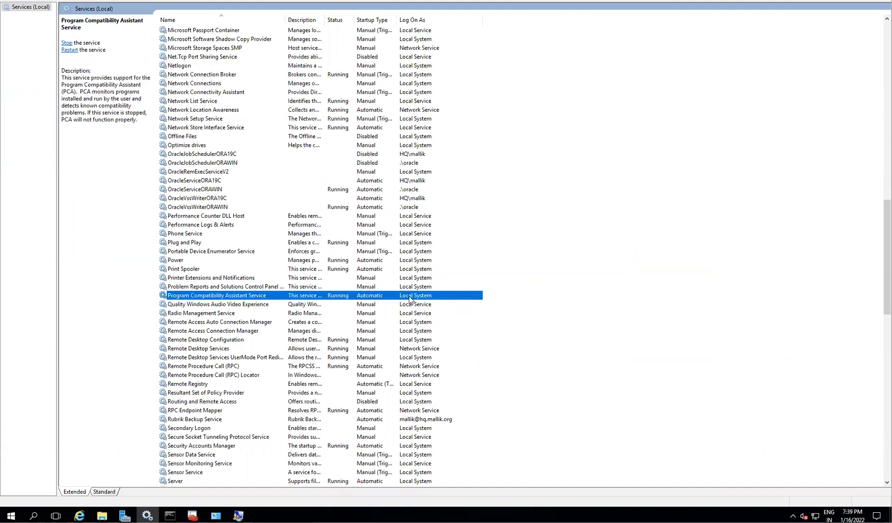
click(417, 305)
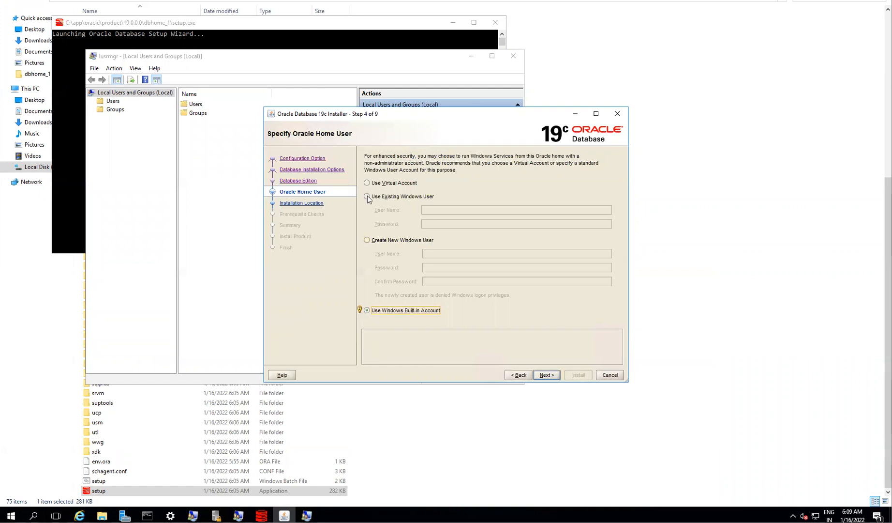
- Enter oracle as an existing Windows user for the Oracle Home User
click(421, 199)
click(430, 209)
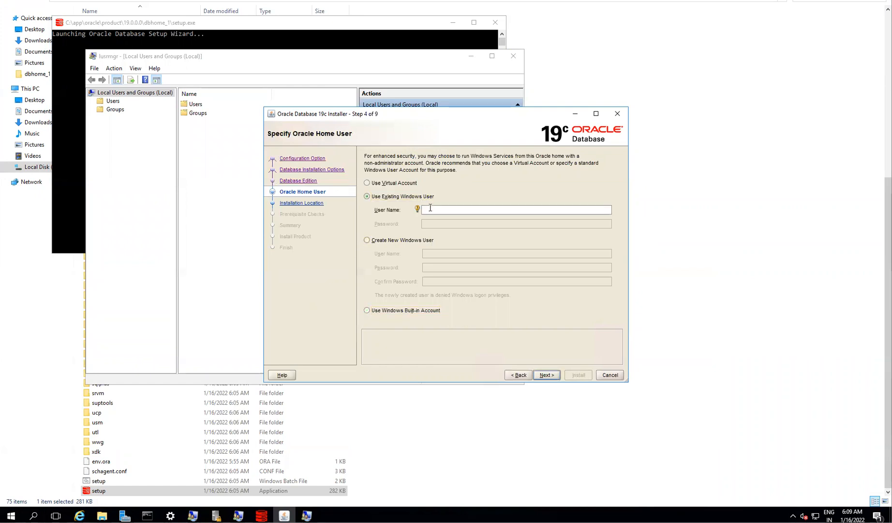
text(oracle)
click(446, 222)
- Switch to Create New Windows User and enter orawin with its password and confirmation
click(367, 240)
click(444, 254)
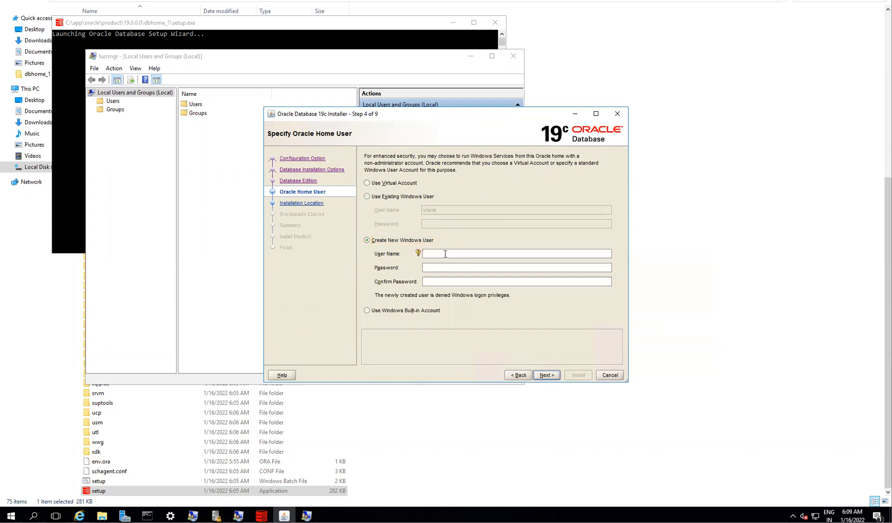
click(441, 266)
click(430, 253)
click(437, 268)
text(•••)
click(439, 281)
text(••••••••••)
- Cross-check the local users, then continue with orawin and Oracle base C:\app\orawin
click(216, 515)
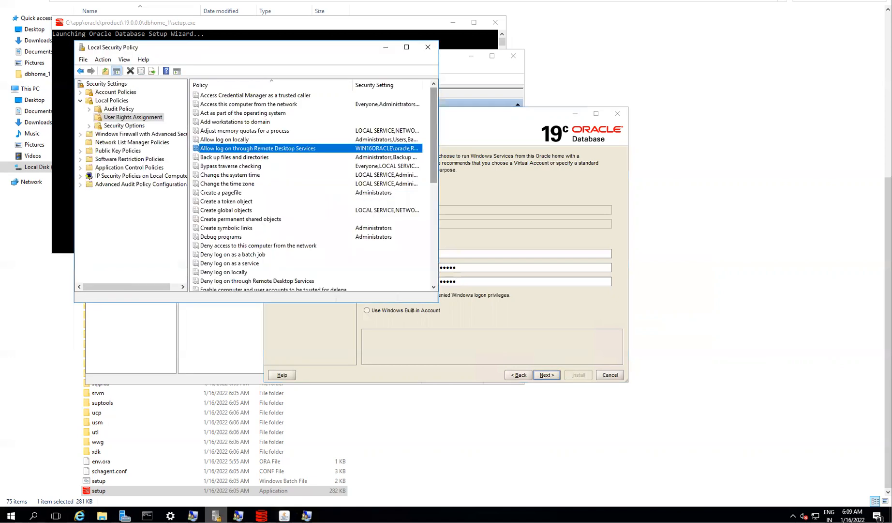
click(238, 515)
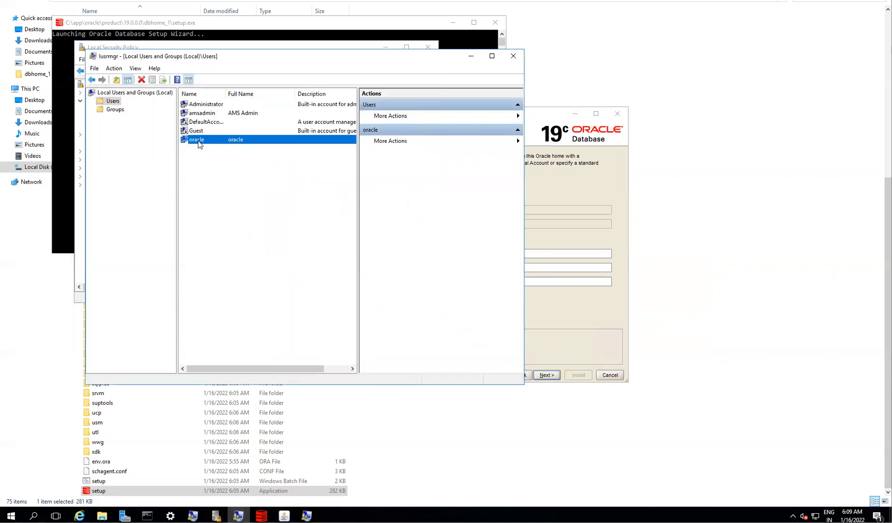
click(527, 174)
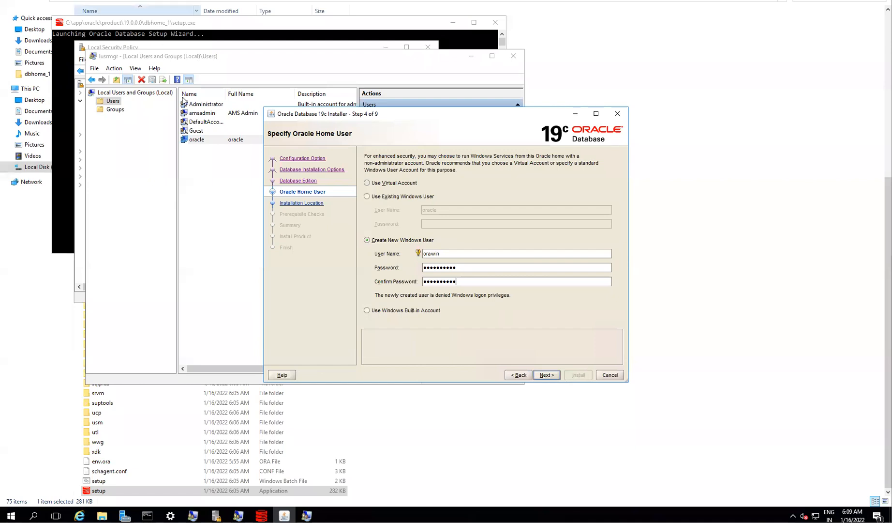
click(224, 65)
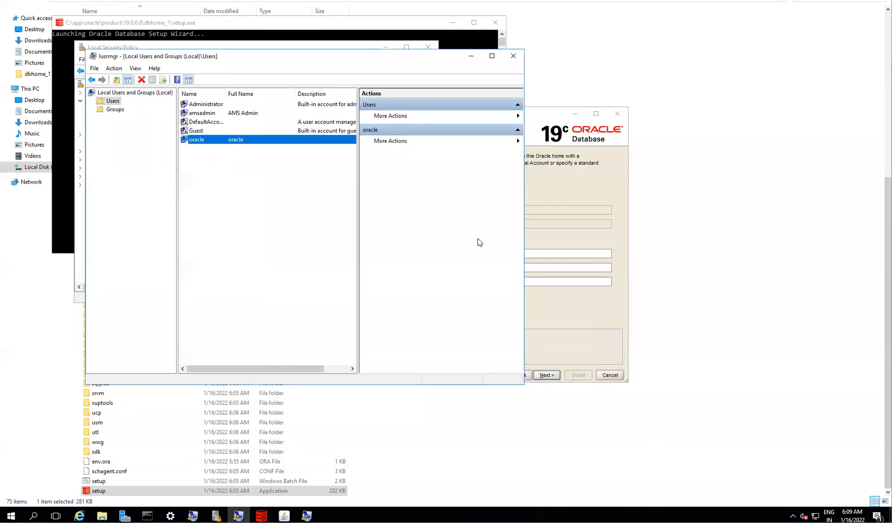
click(552, 240)
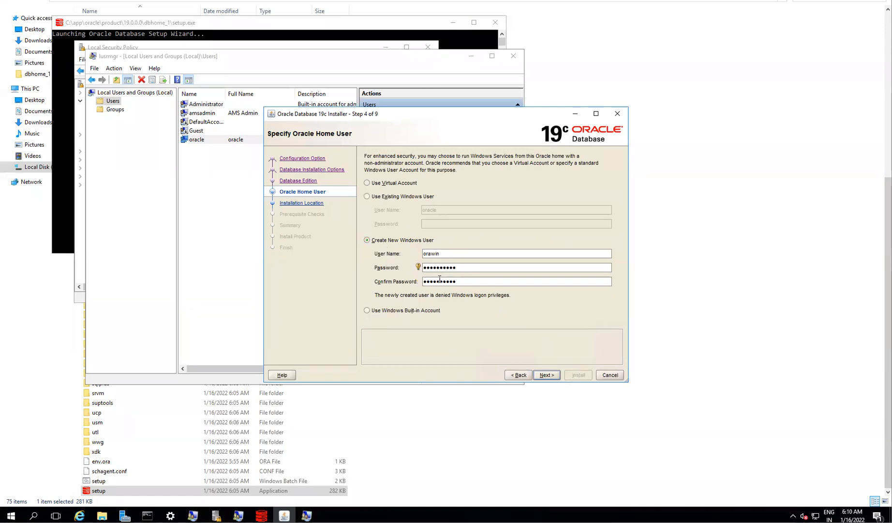
click(553, 375)
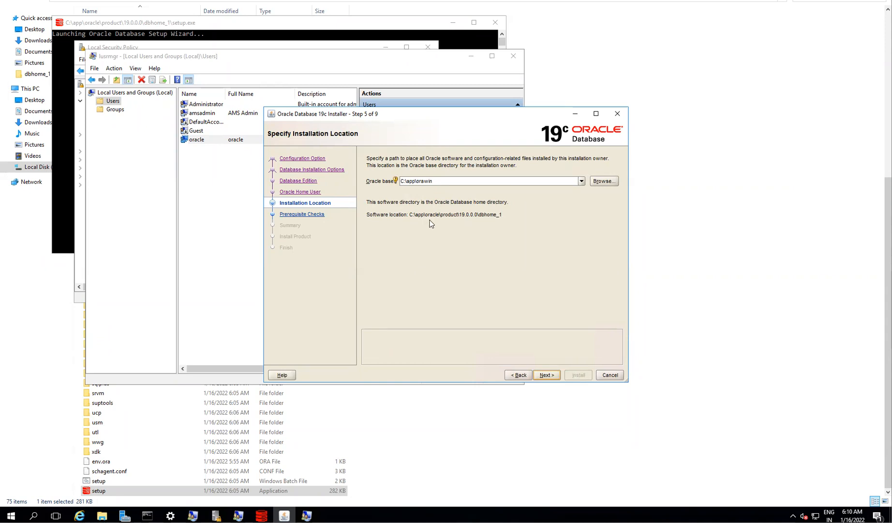
click(547, 375)
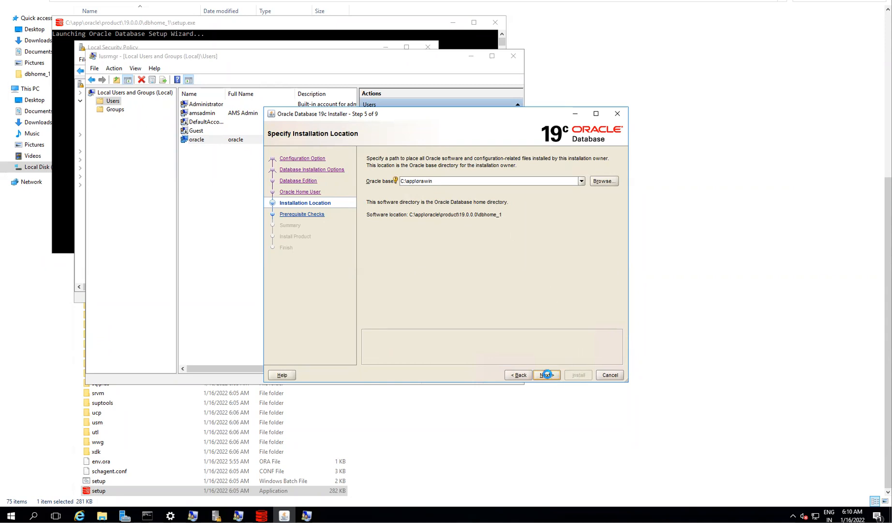
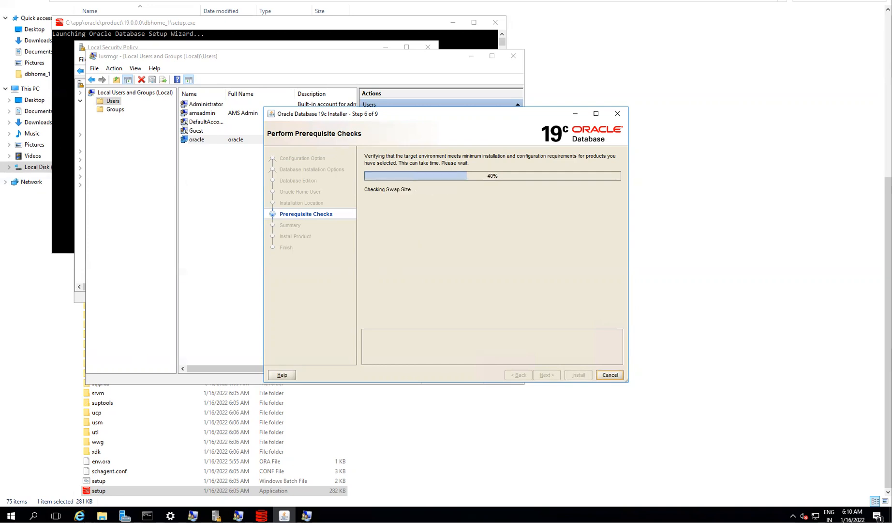
- Check the service account name in the Notepad notes, then return to the remote installer
key(alt+Tab)
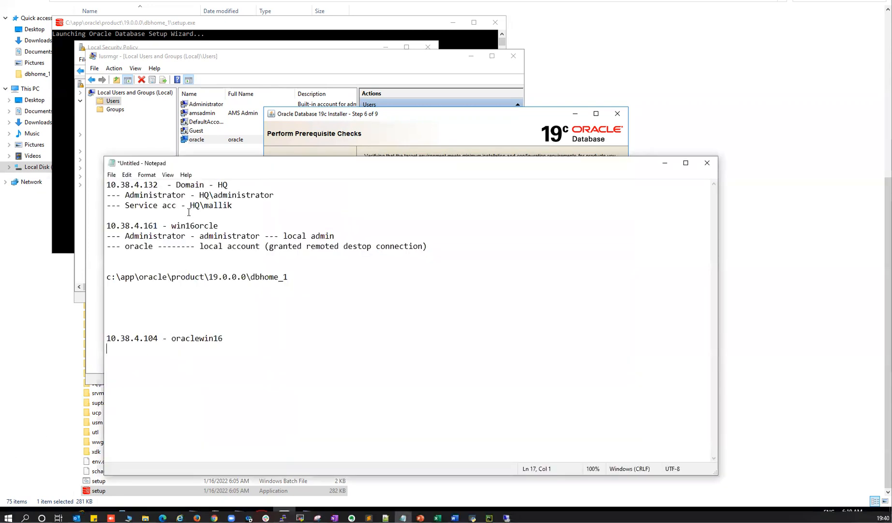
mouse_move(194, 205)
mouse_down()
mouse_move(234, 205)
mouse_move(191, 204)
mouse_up()
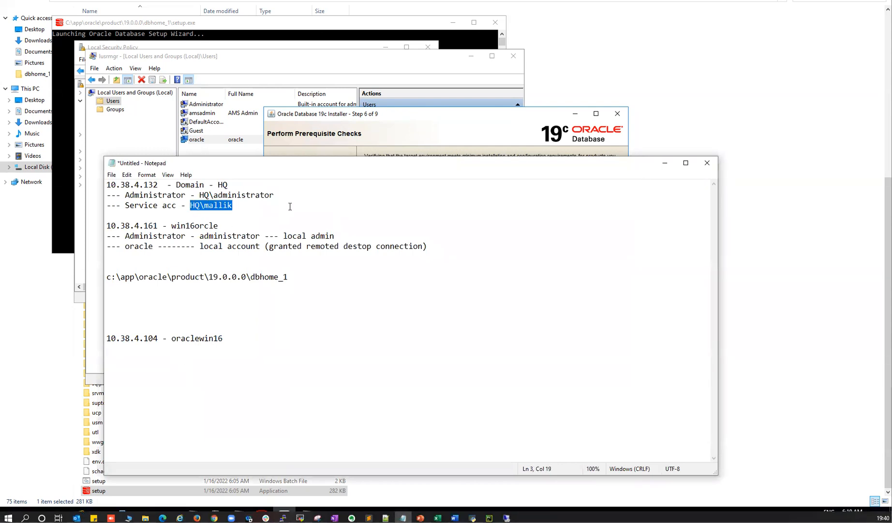
click(393, 126)
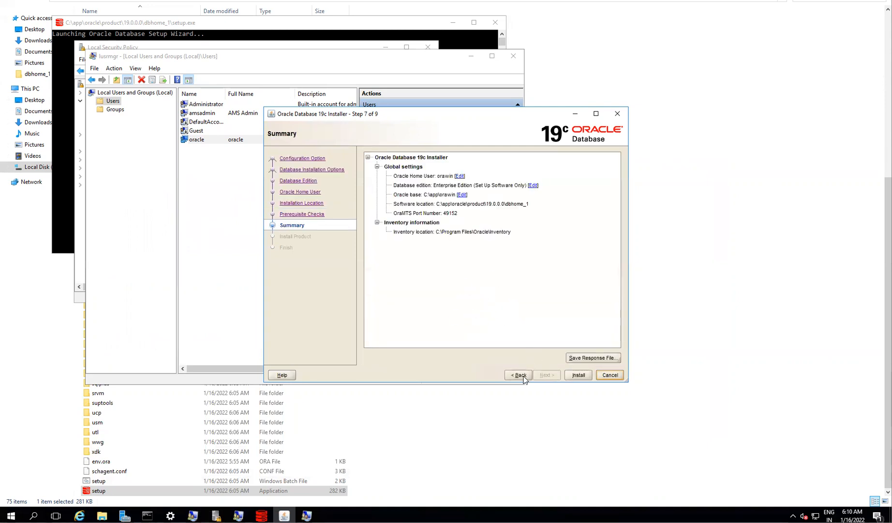
- Go back from Summary through Prerequisite Checks and Installation Location to Specify Oracle Home User
click(522, 377)
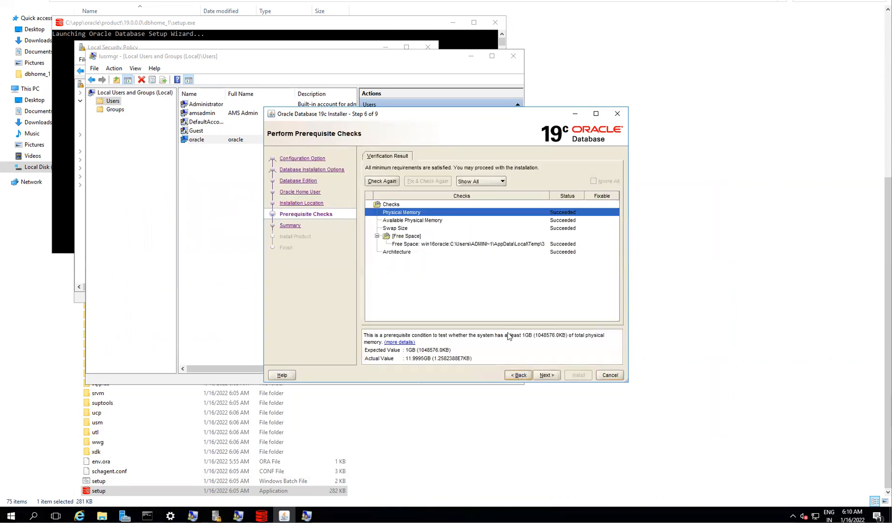
click(515, 376)
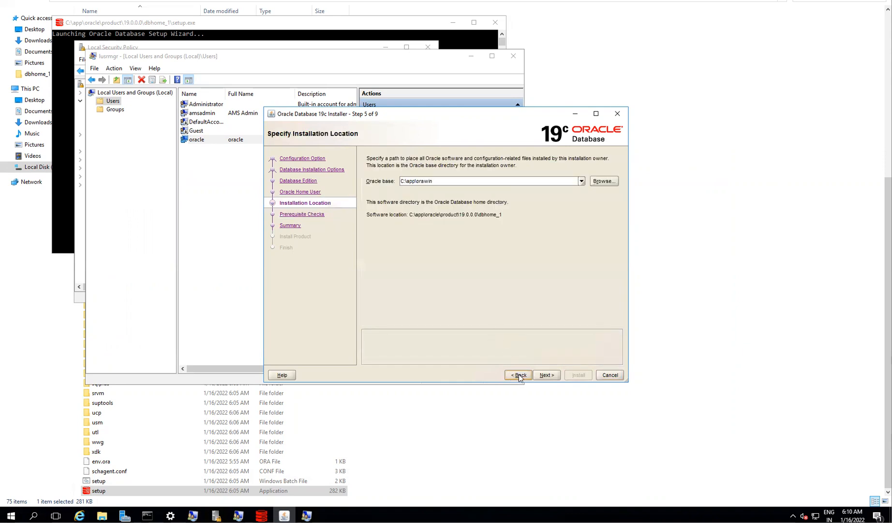
click(519, 375)
- Choose Use Existing Windows User, try a domain account name, then enter oracle instead
click(367, 196)
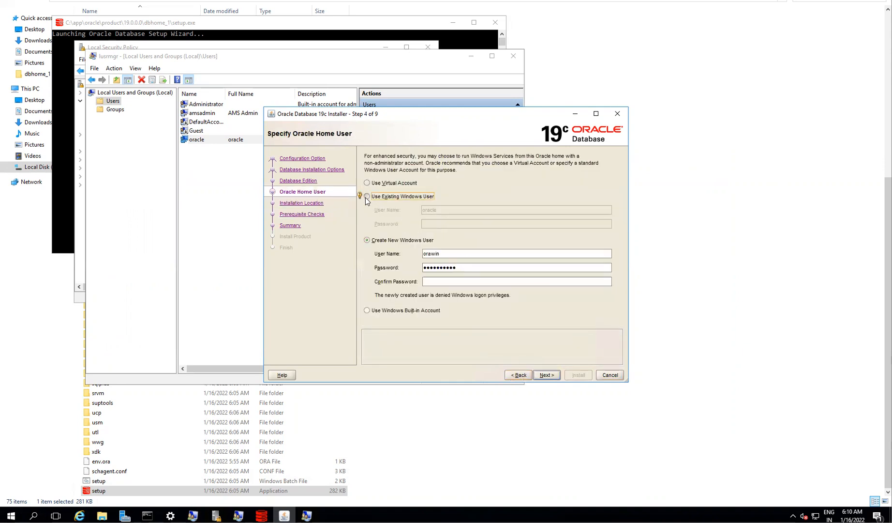
double_click(433, 209)
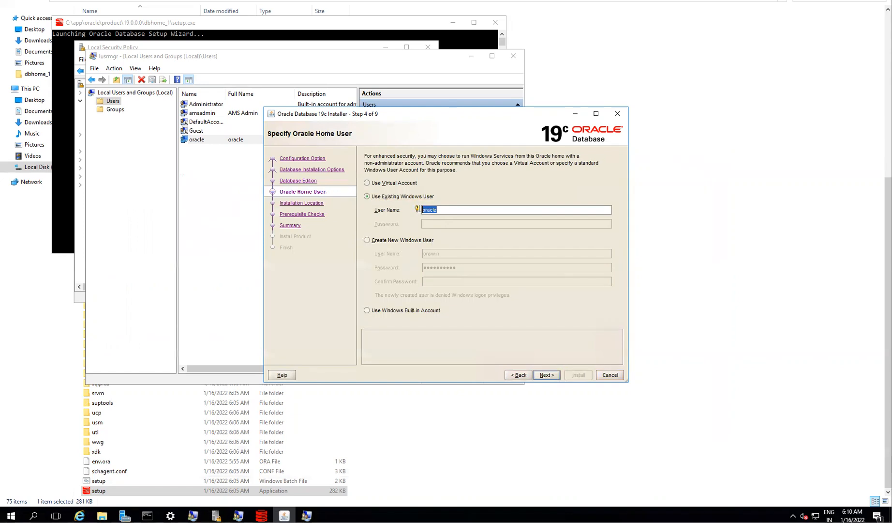
mouse_move(418, 210)
text(HQ)
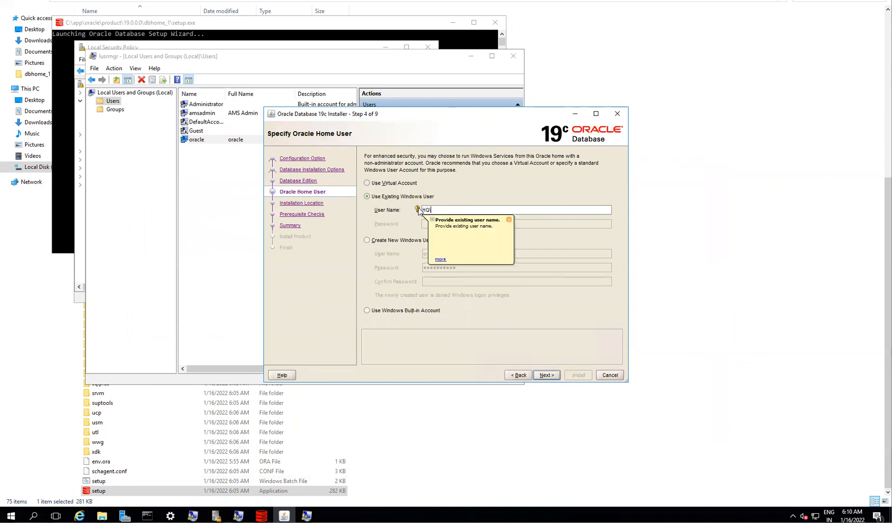
text(\mallik)
key(shift+Tab)
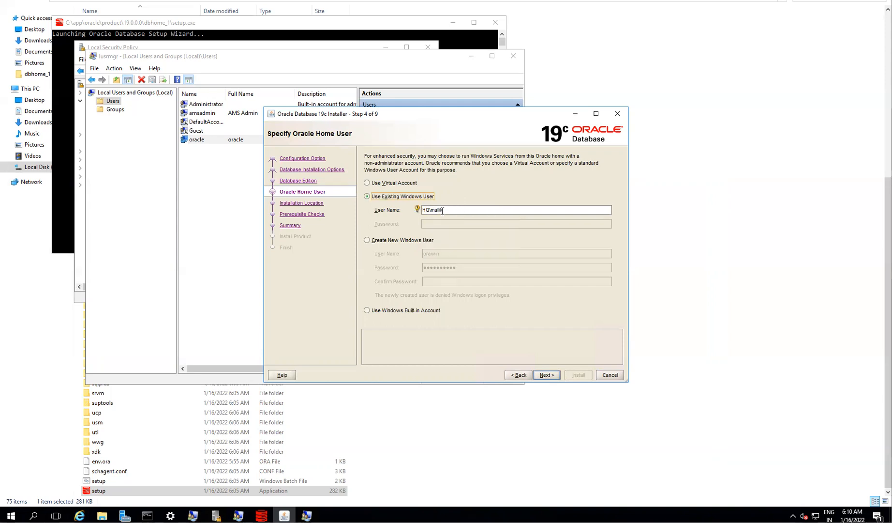
drag(447, 210, 383, 206)
text(oracle)
- Compare the Create New Windows User fields, then settle back on Use Existing Windows User
click(388, 241)
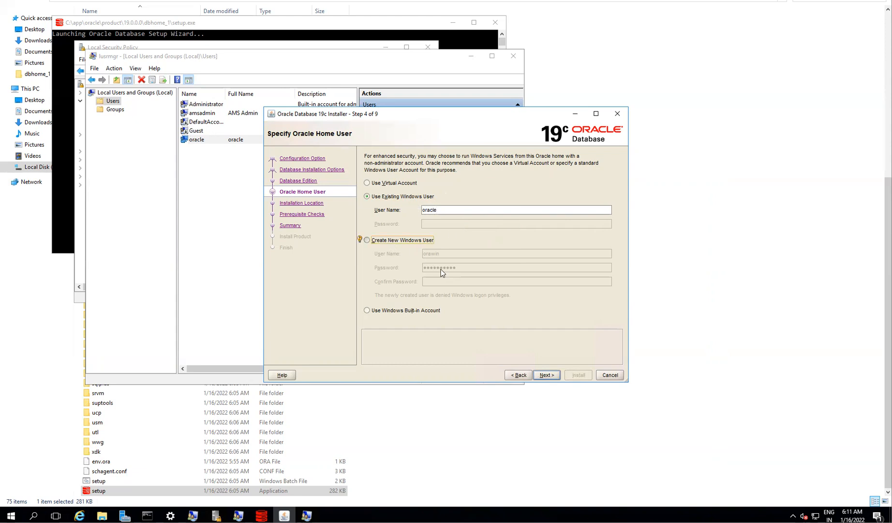
drag(459, 267, 417, 266)
mouse_move(418, 267)
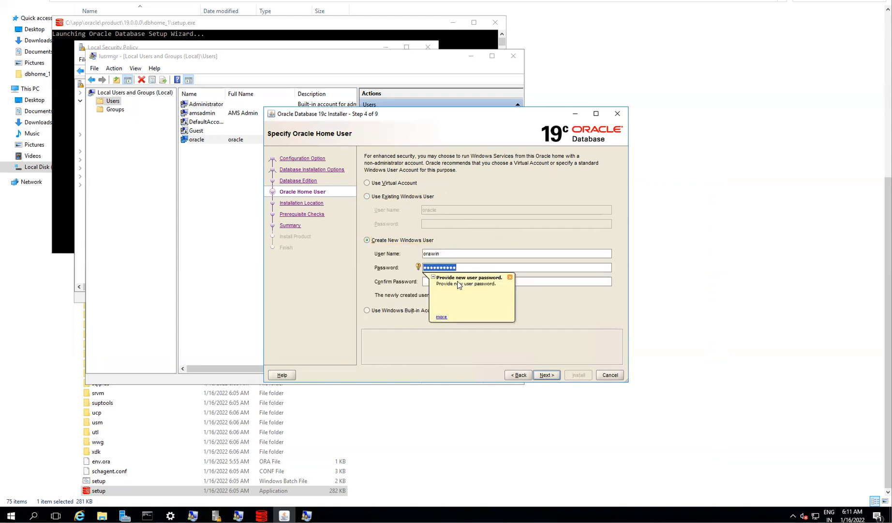
click(393, 200)
double_click(419, 209)
mouse_move(424, 216)
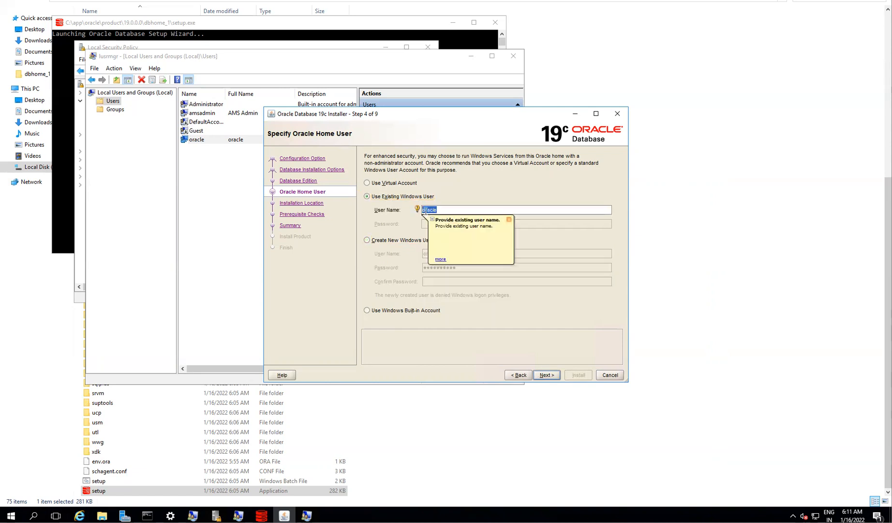
click(380, 241)
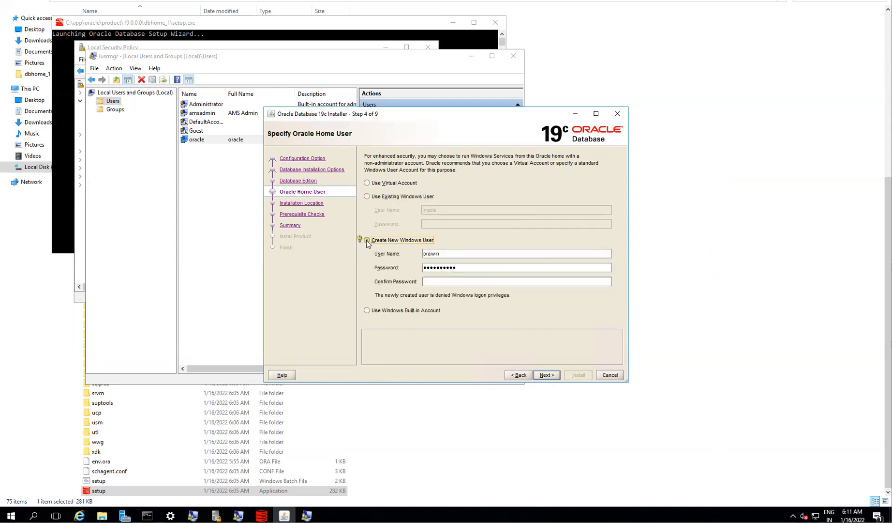
click(373, 197)
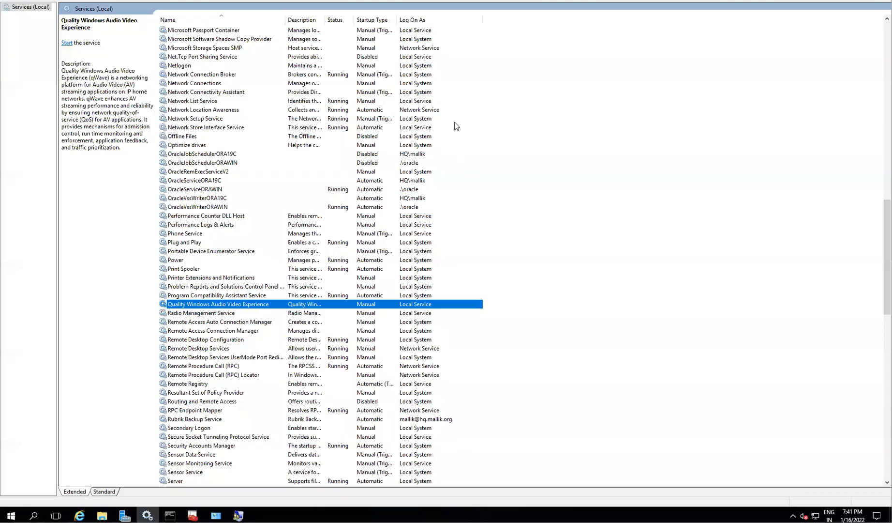
- Find the Oracle services by typing 'or', check OracleJobSchedulerORAWIN's log-on account, then minimize the remote session
scroll(418, 194, up, 3)
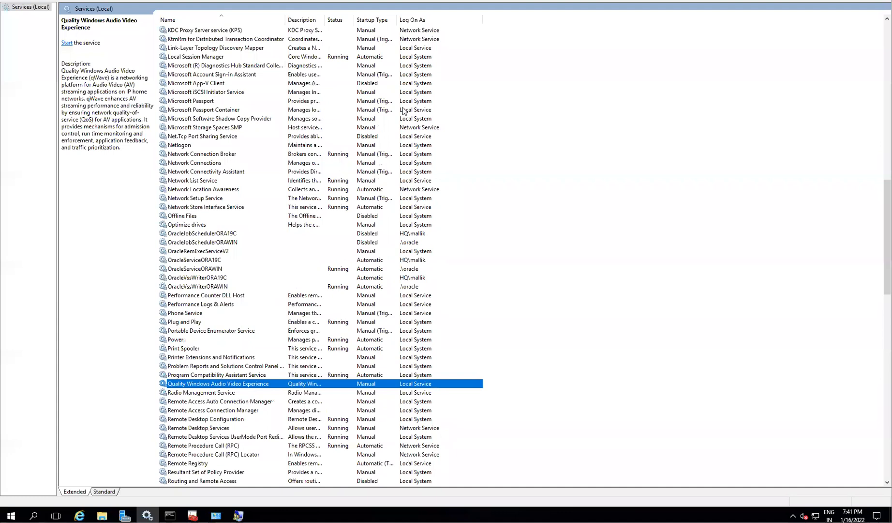
scroll(424, 247, up, 2)
scroll(432, 271, up, 17)
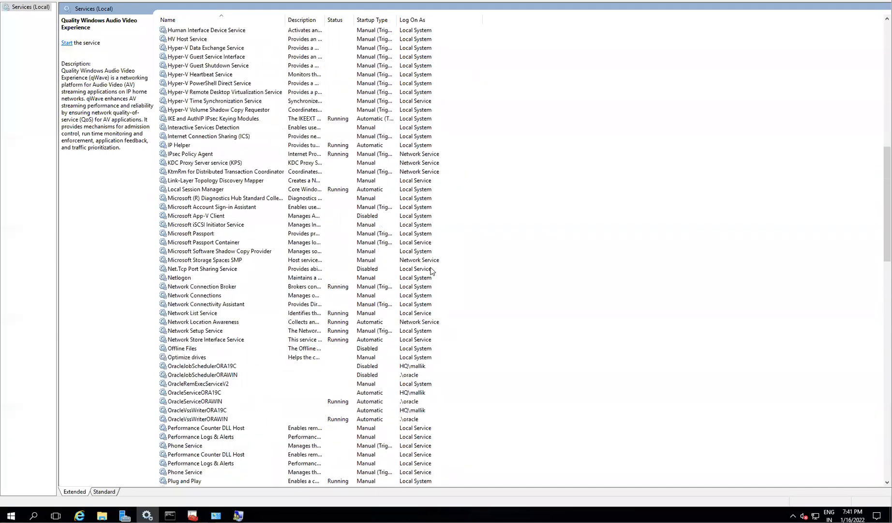
click(508, 8)
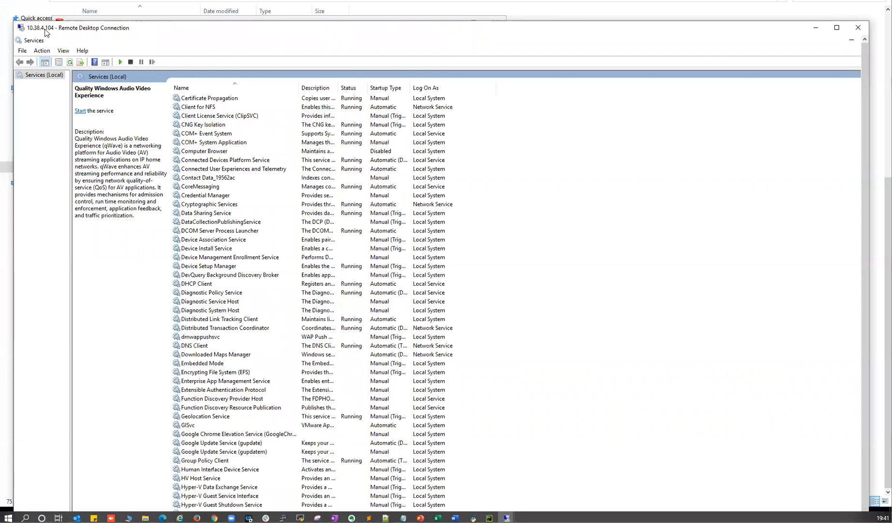
click(237, 195)
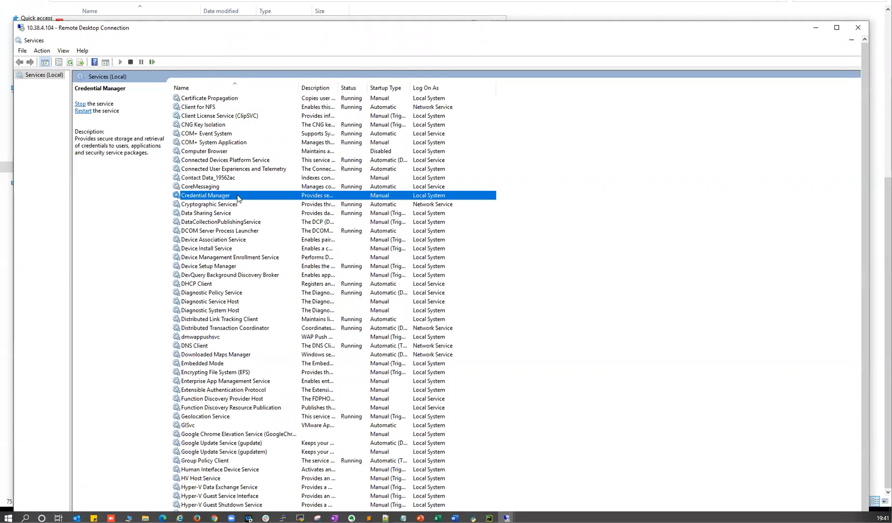
text(or)
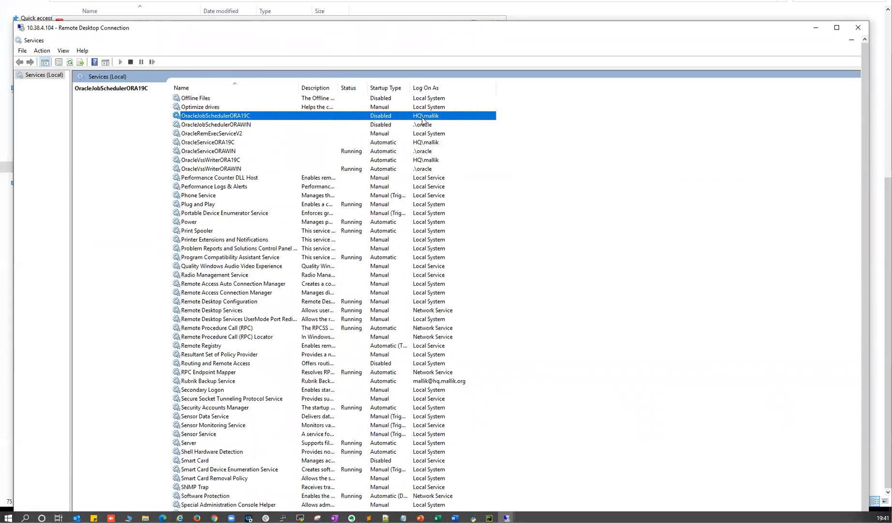
click(387, 126)
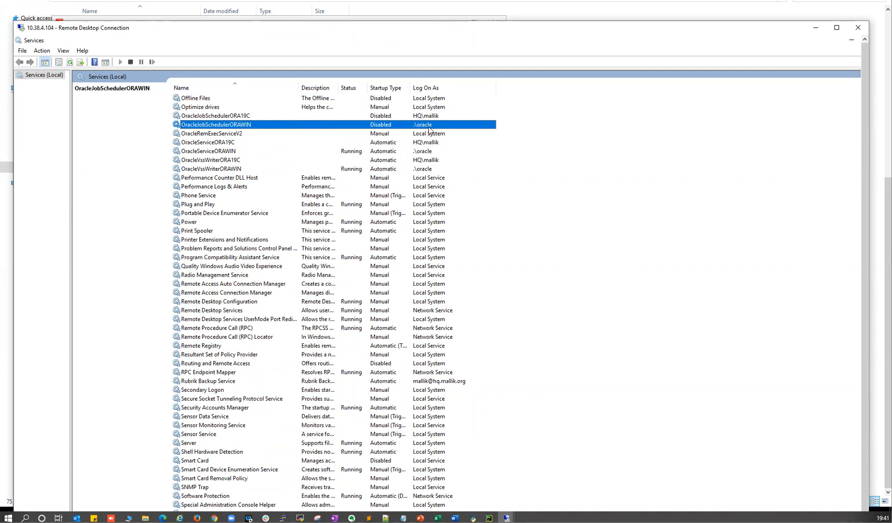
click(816, 28)
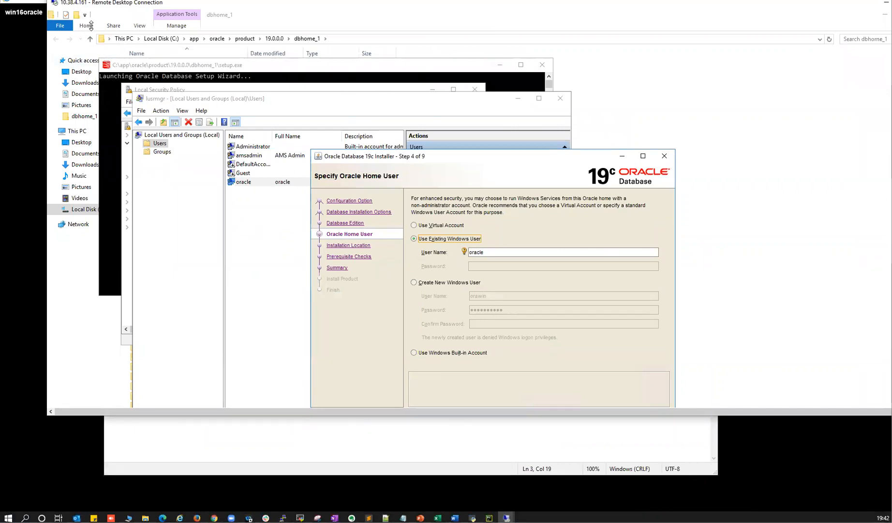
- Switch to Create New Windows User and re-enter the password and its confirmation
drag(76, 7, 60, 16)
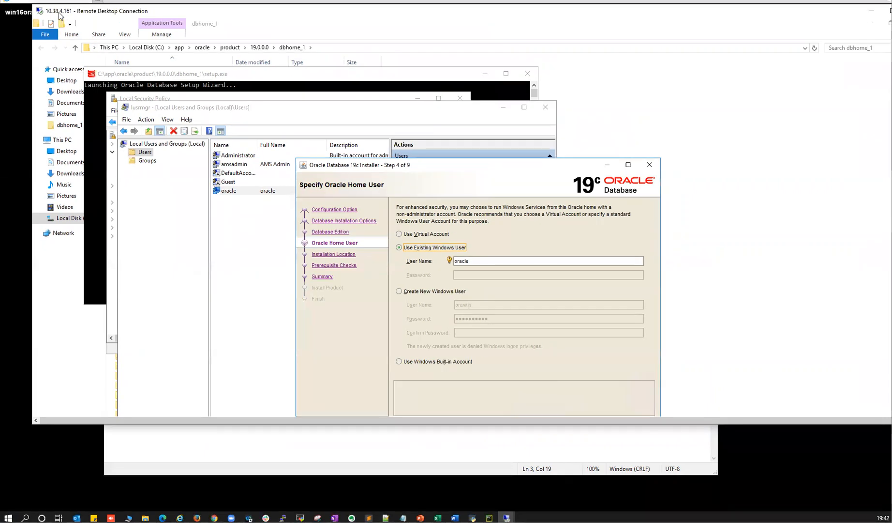
click(417, 293)
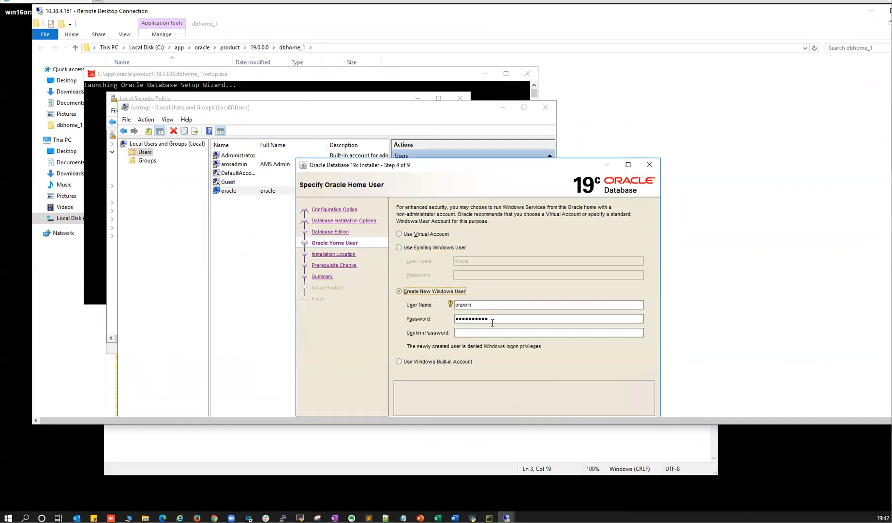
double_click(463, 315)
text(o)
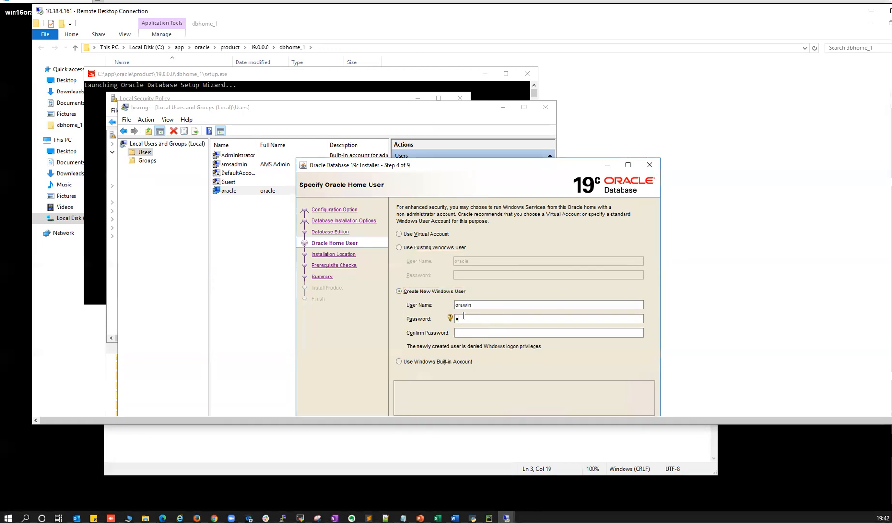
text(••••••••)
click(485, 335)
text(••)
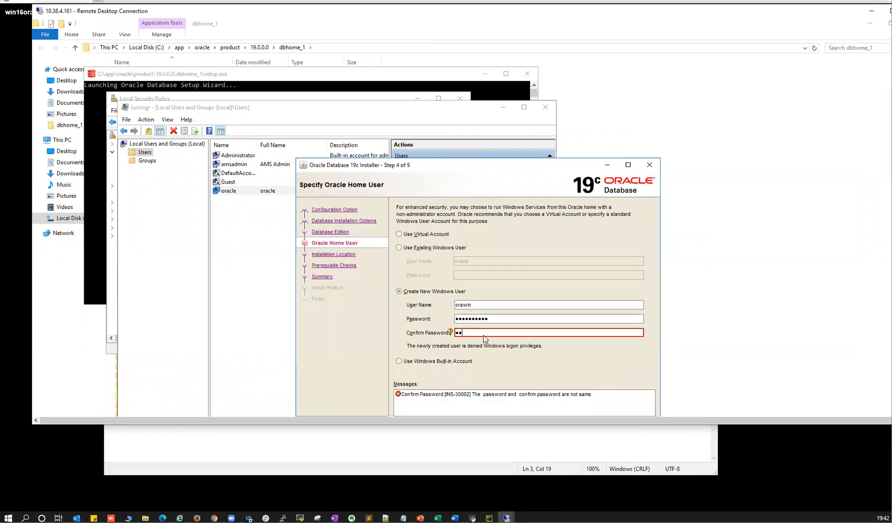
text(••••••••)
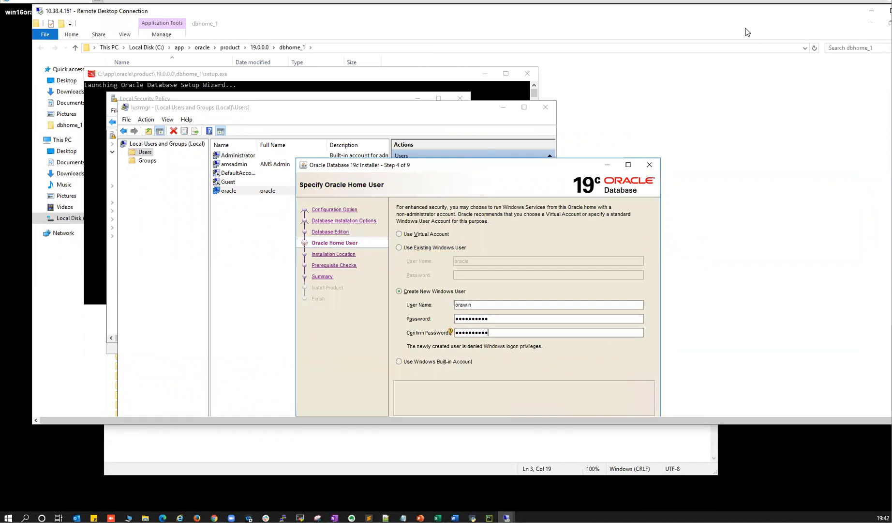
- Enlarge the remote window to show the whole installer and continue to Installation Location
double_click(661, 27)
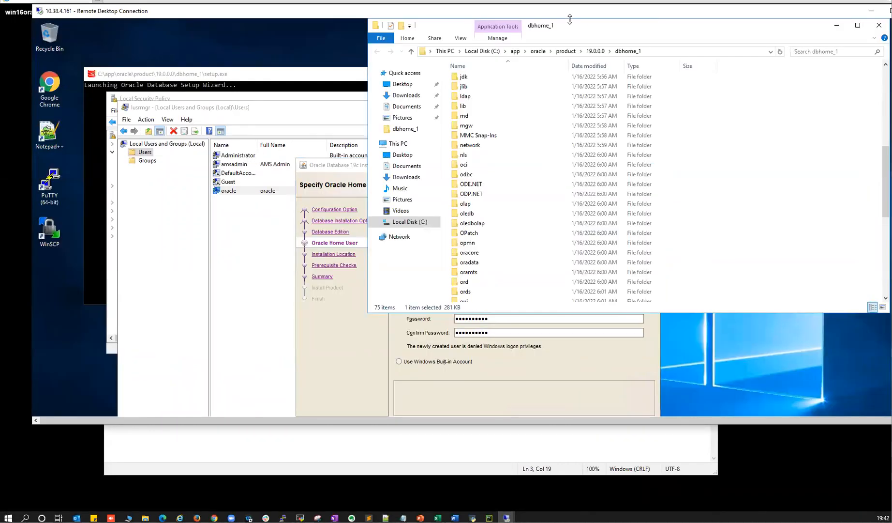
double_click(469, 15)
click(336, 166)
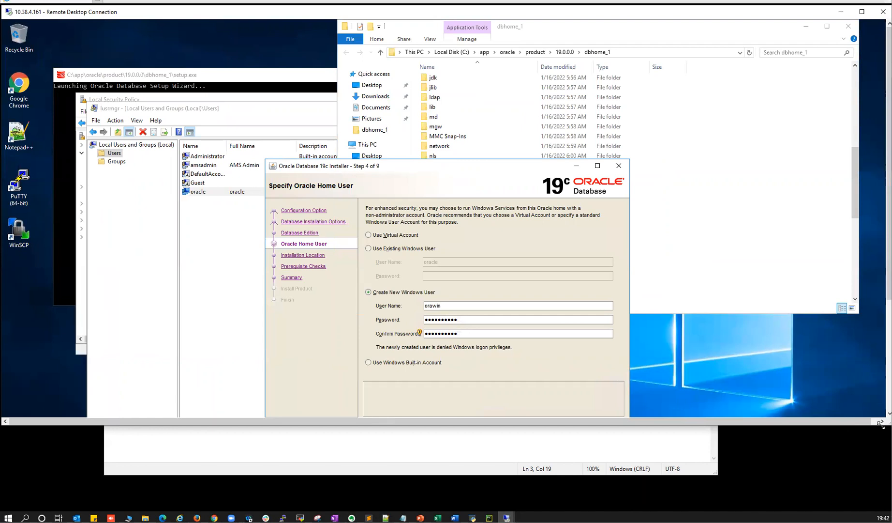
drag(881, 425, 882, 499)
click(553, 428)
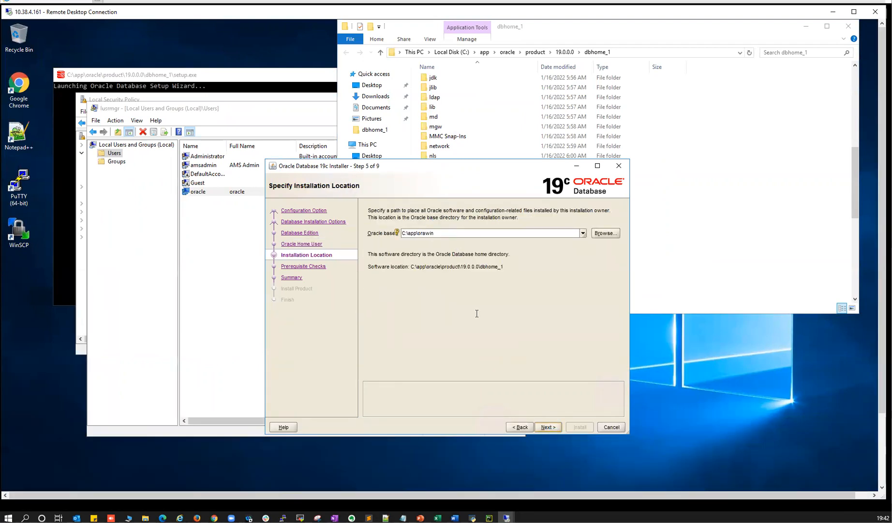
- Accept the C:\app\orawin Oracle base and let the prerequisite checks run, glancing at Local Users and Groups
click(546, 429)
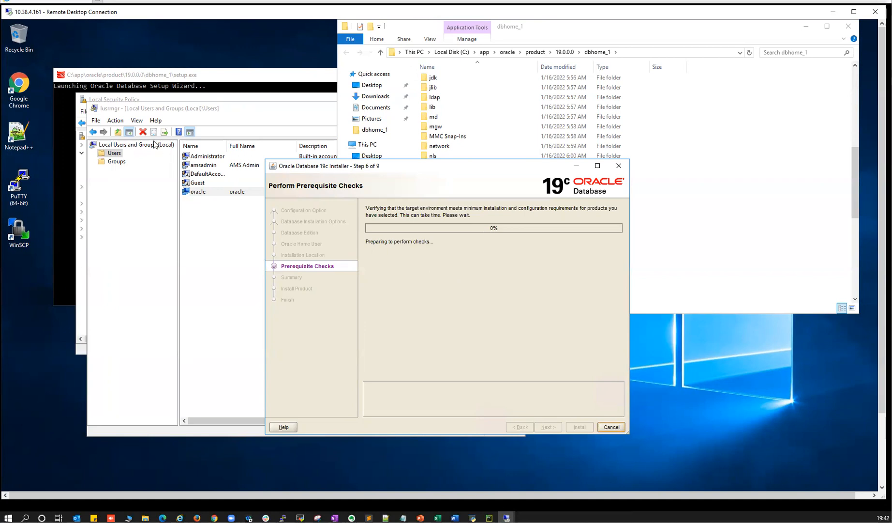
click(136, 109)
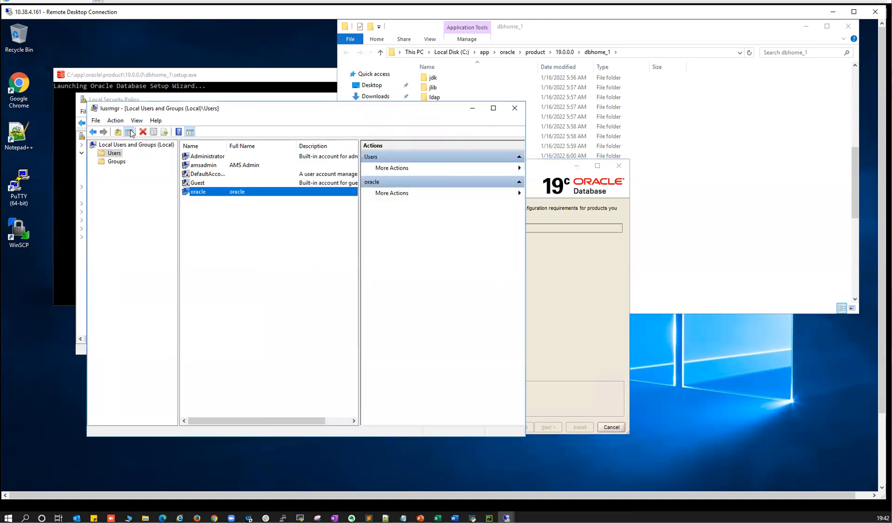
click(541, 257)
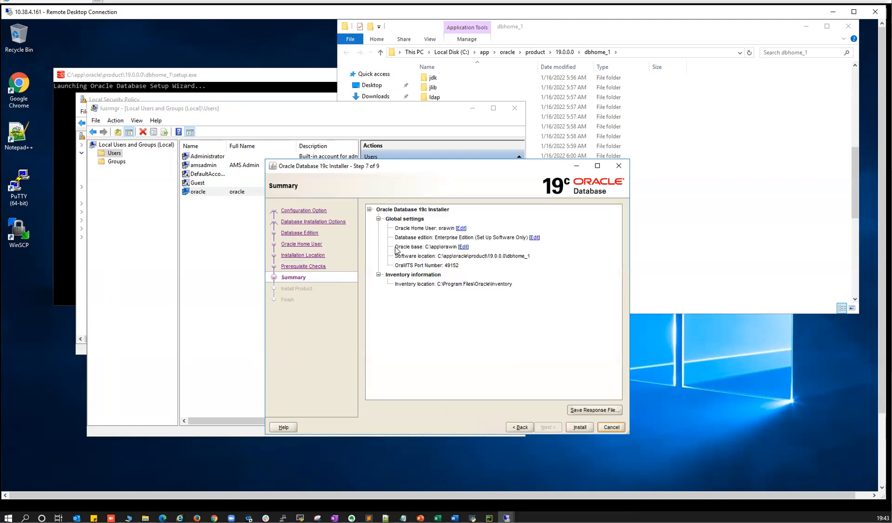
- Save the settings as response file db.rsp, start the install, and show the detailed log
click(580, 412)
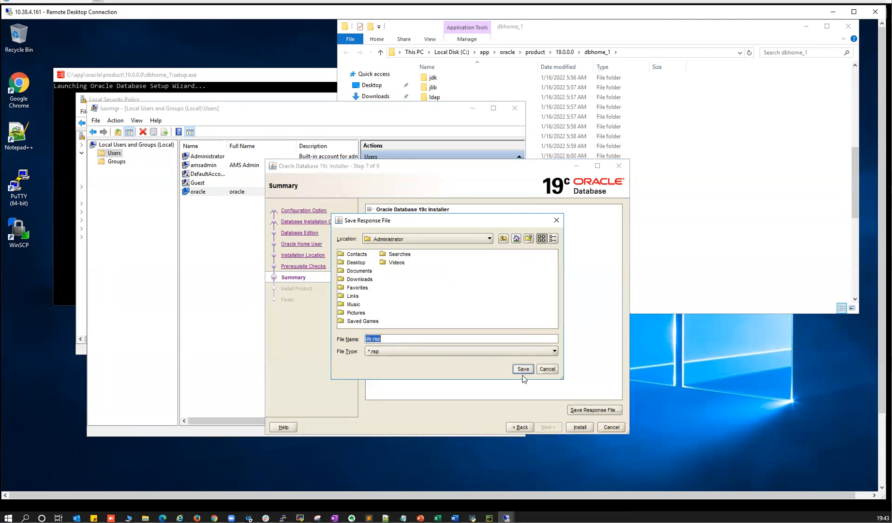
click(524, 369)
click(578, 427)
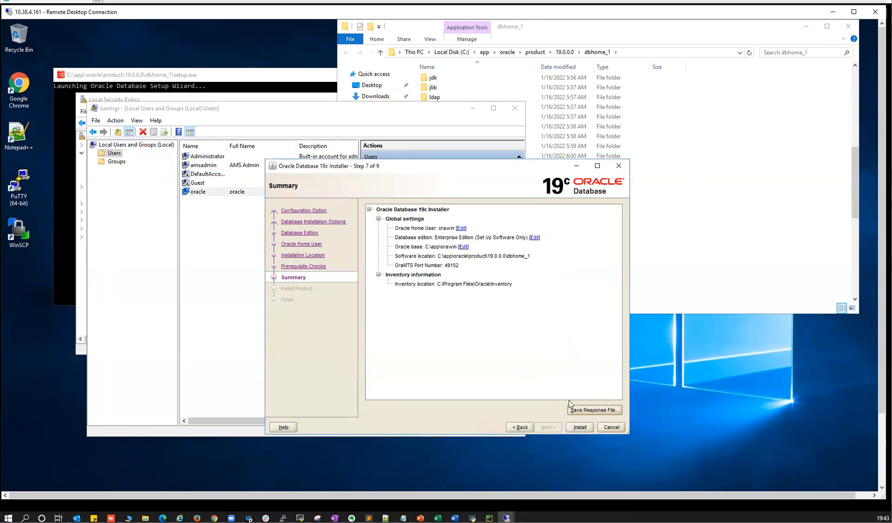
click(505, 366)
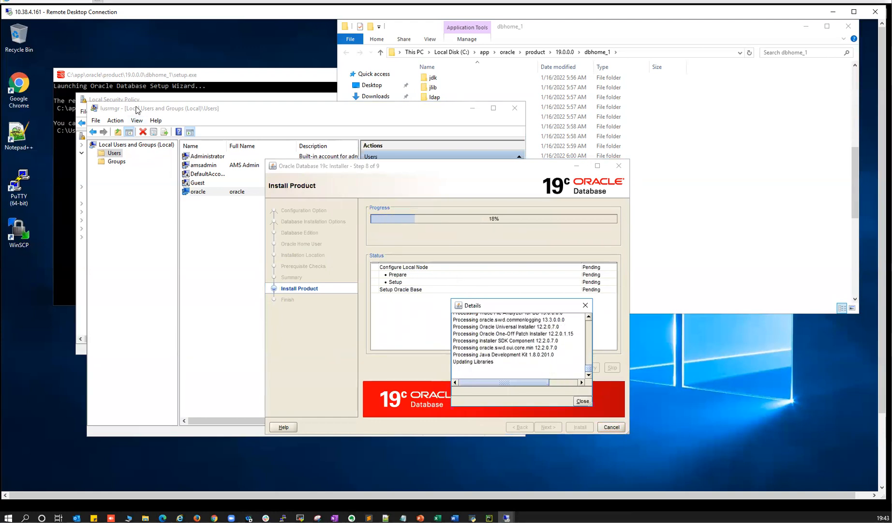
- Return Local Users and Groups to its user list, then minimize it
click(136, 113)
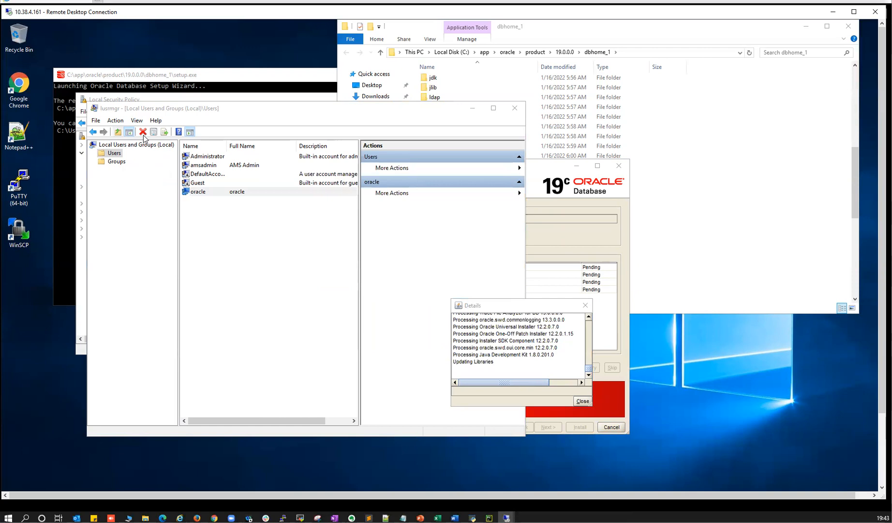
click(93, 132)
click(103, 133)
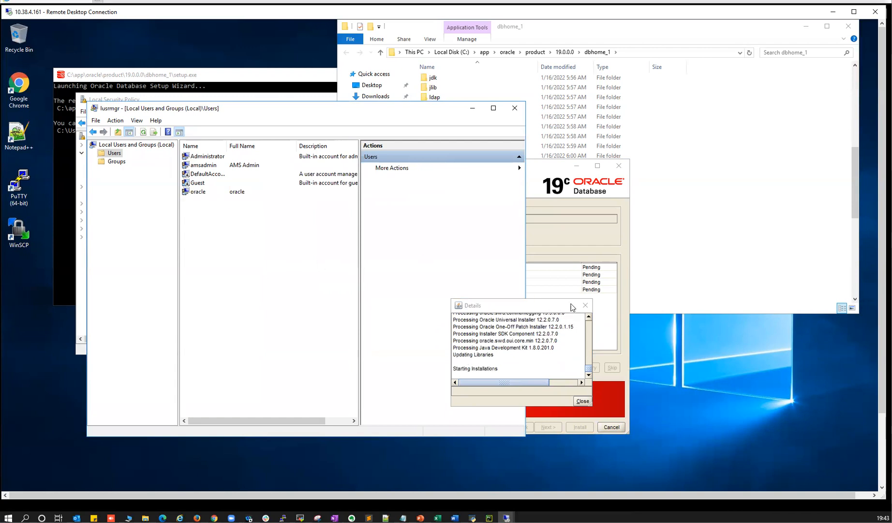
click(469, 111)
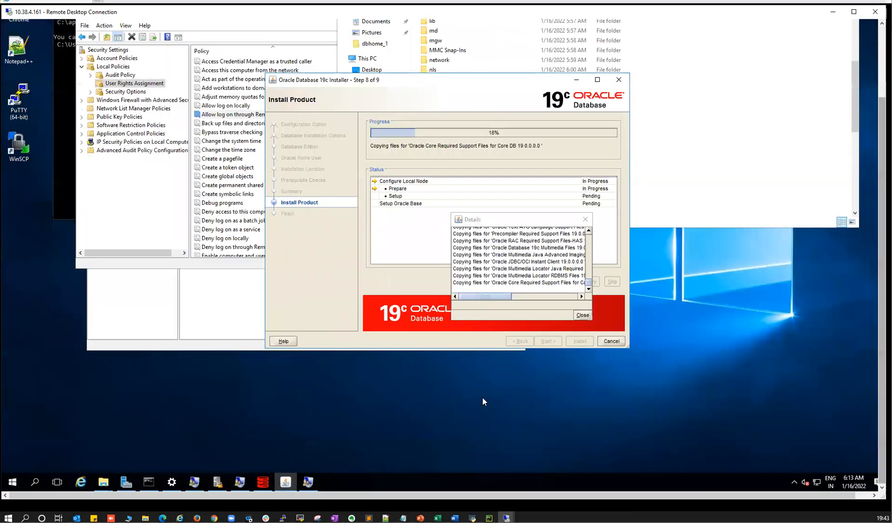
- Search Start for 'service' and launch a result, then dismiss the Start menu
click(12, 483)
text(se)
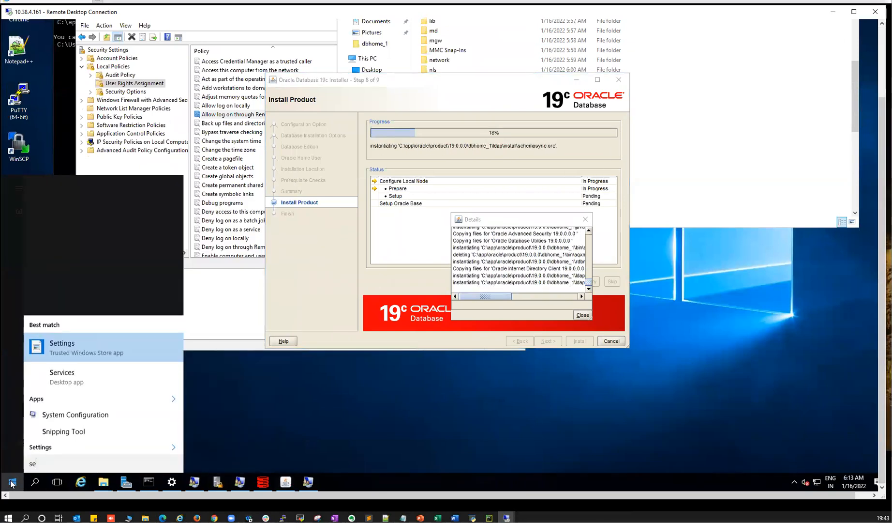
text(rvice)
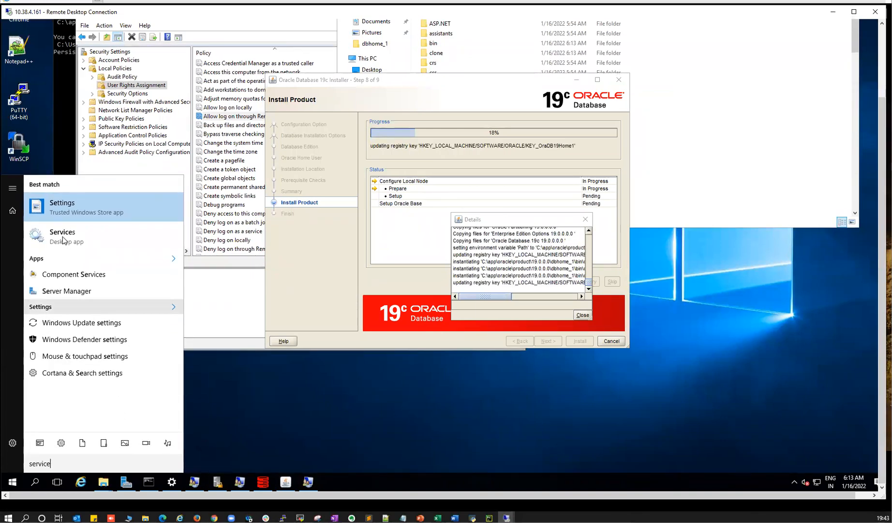
click(67, 212)
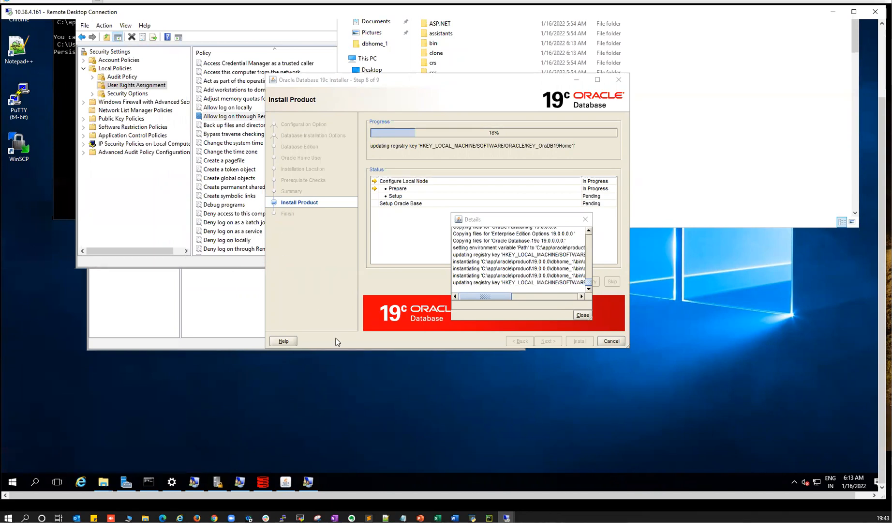
click(14, 482)
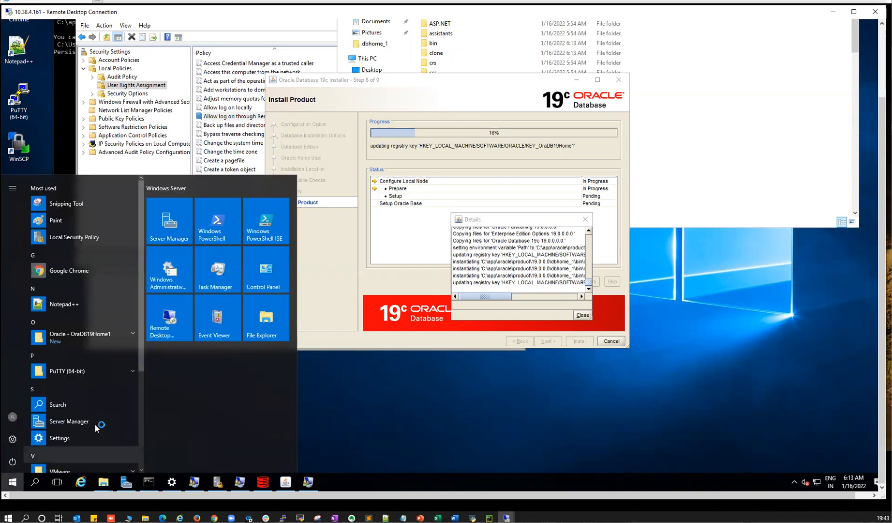
click(55, 464)
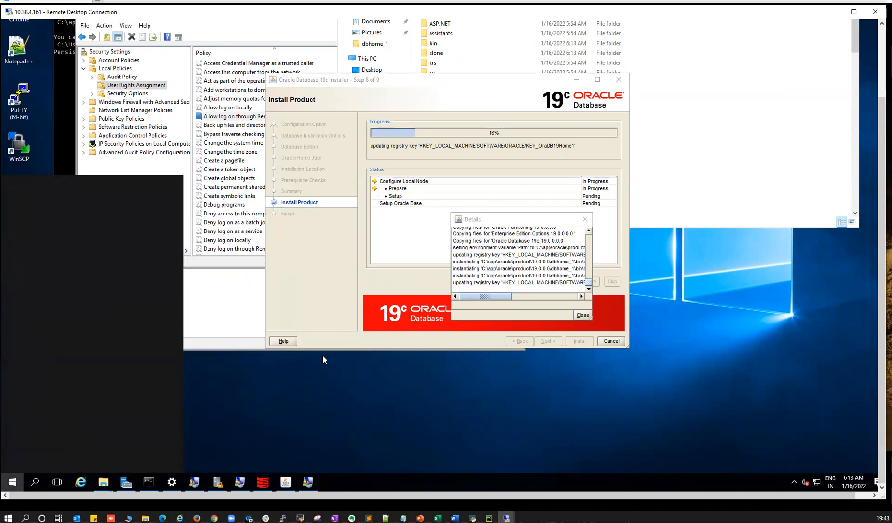
- Close the accidentally opened Component Services and launch Services from a corrected 'service' search
key(super)
text(serviuce)
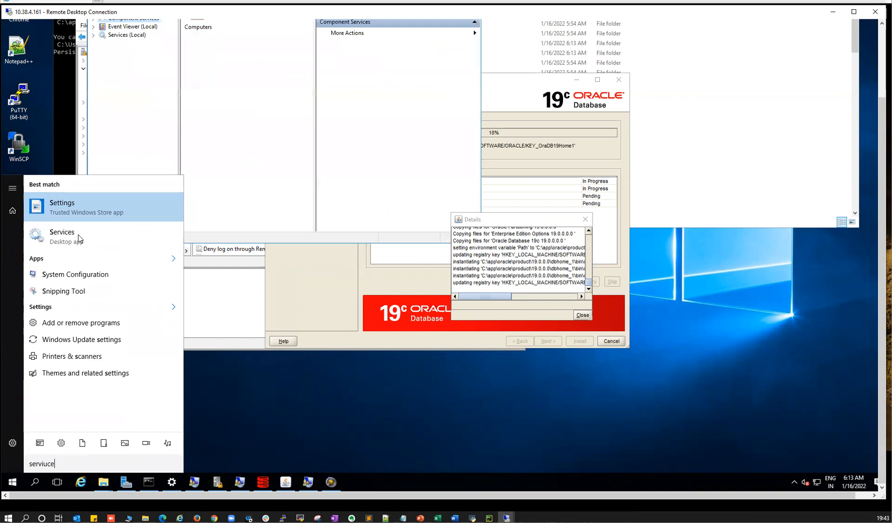
click(882, 52)
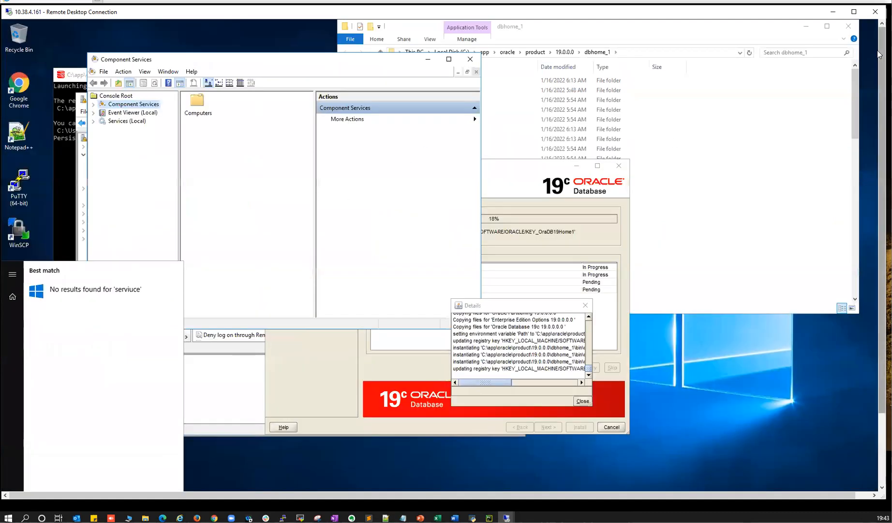
click(469, 60)
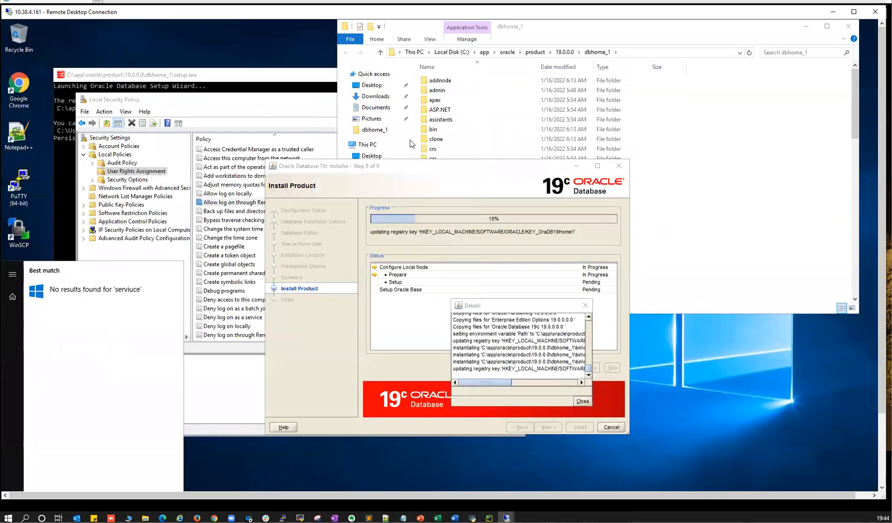
click(882, 461)
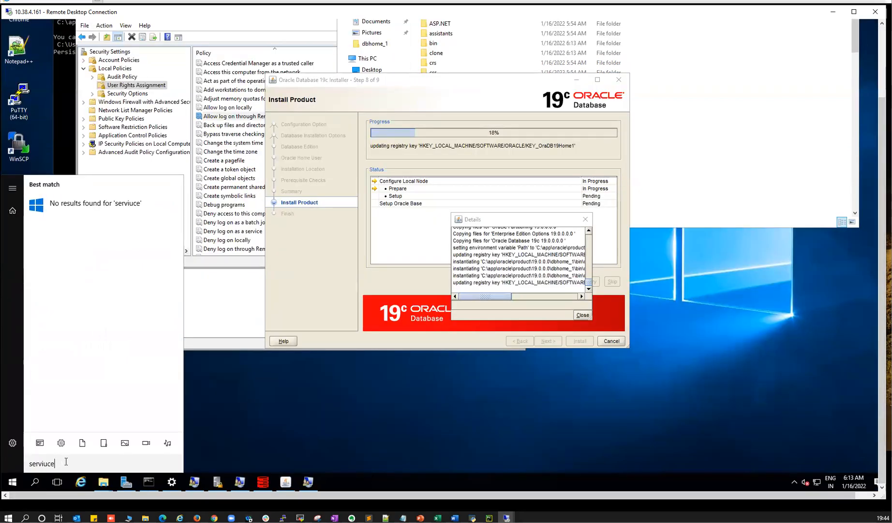
key(BackSpace)
key(BackSpace)
key(BackSpace)
key(BackSpace)
key(BackSpace)
key(BackSpace)
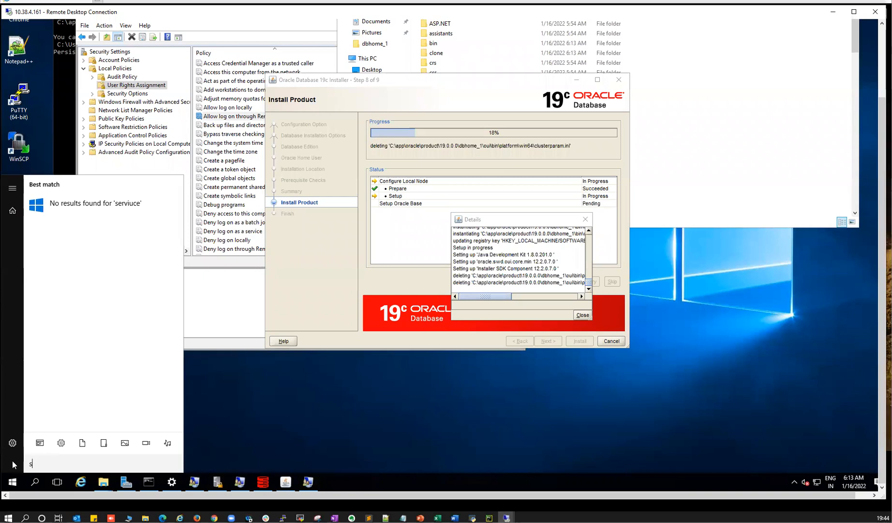
text(rvice)
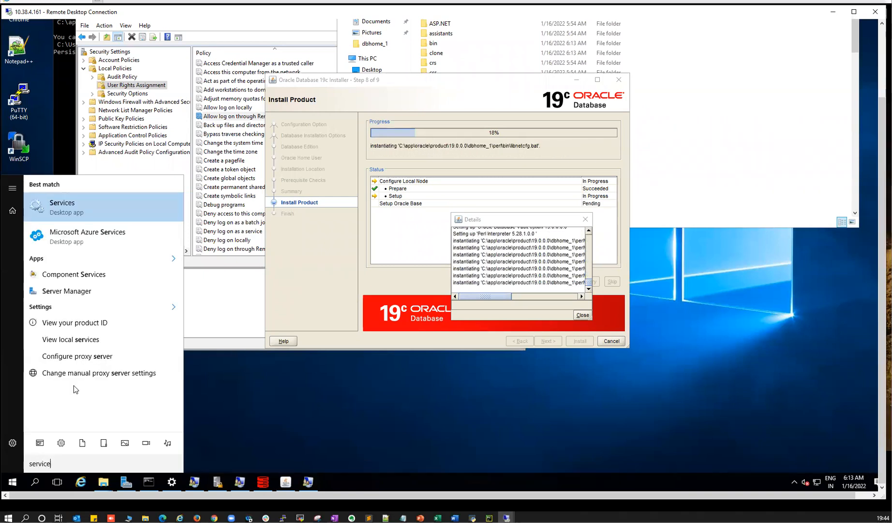
click(68, 209)
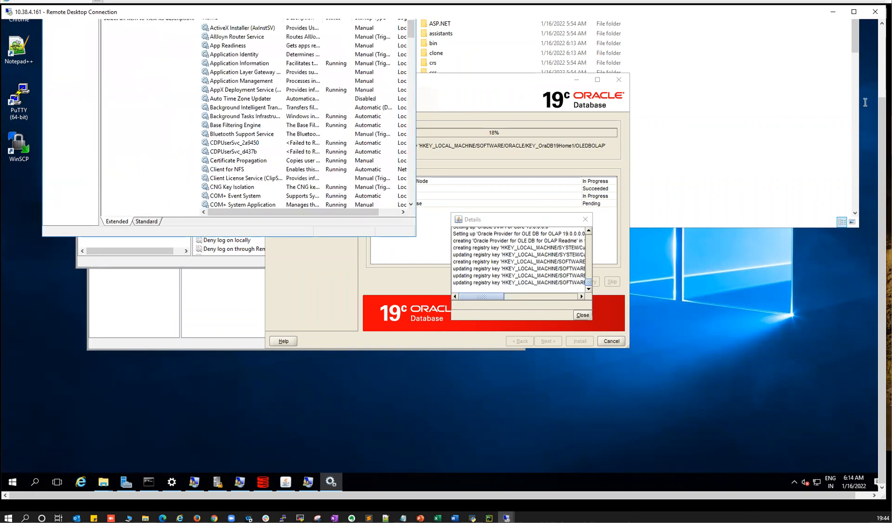
- Sort services by name, jump to OracleRemExecServiceV2 with O, widen the window, then minimize Services
click(880, 71)
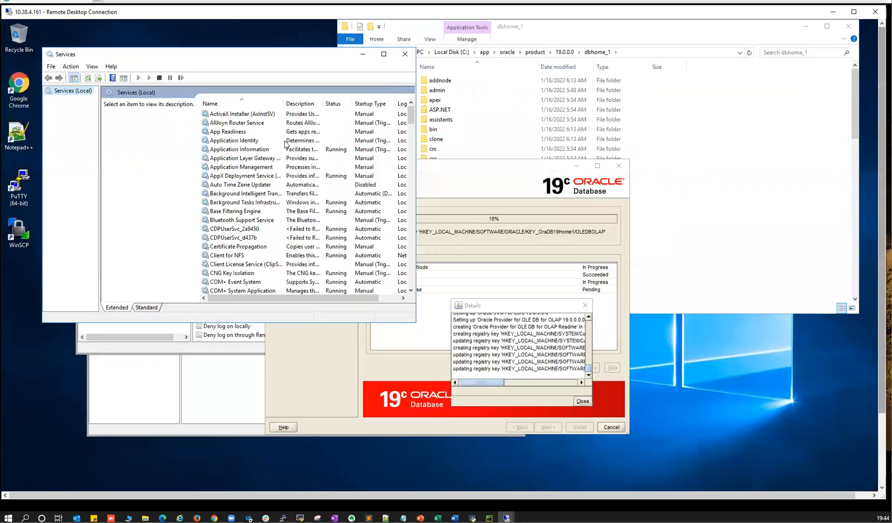
click(225, 104)
click(233, 150)
key(o)
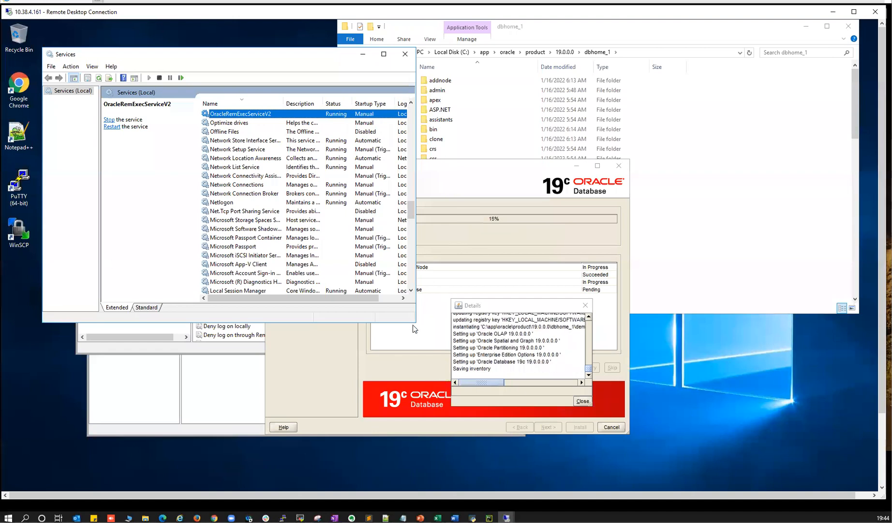
drag(413, 325, 642, 345)
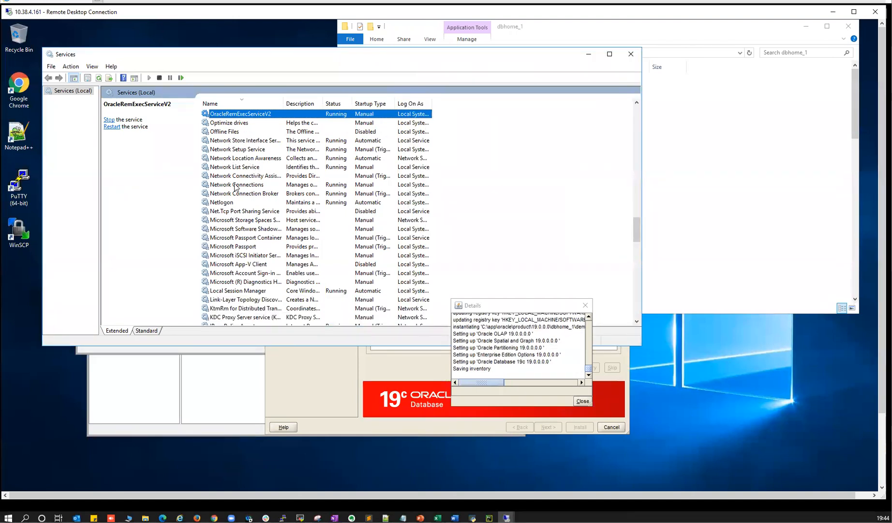
click(588, 55)
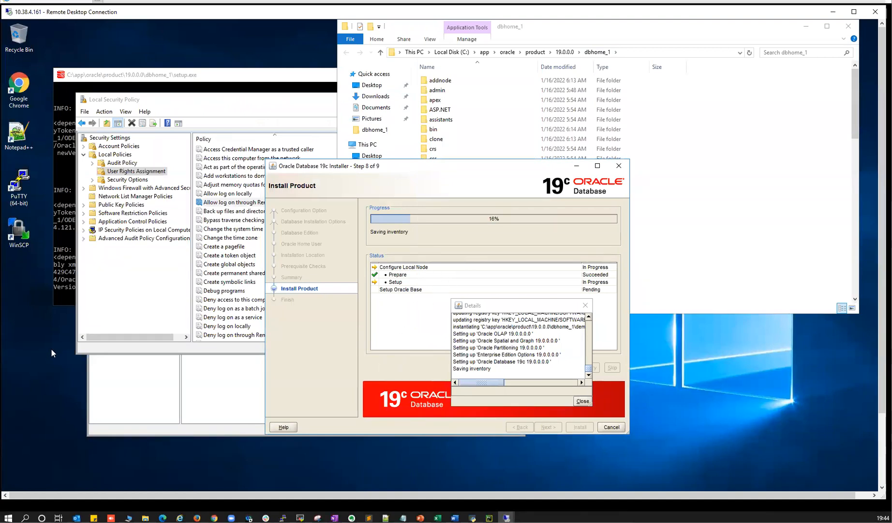
- Review the service account and oracle account names in the local setup notes while setup finishes
click(403, 518)
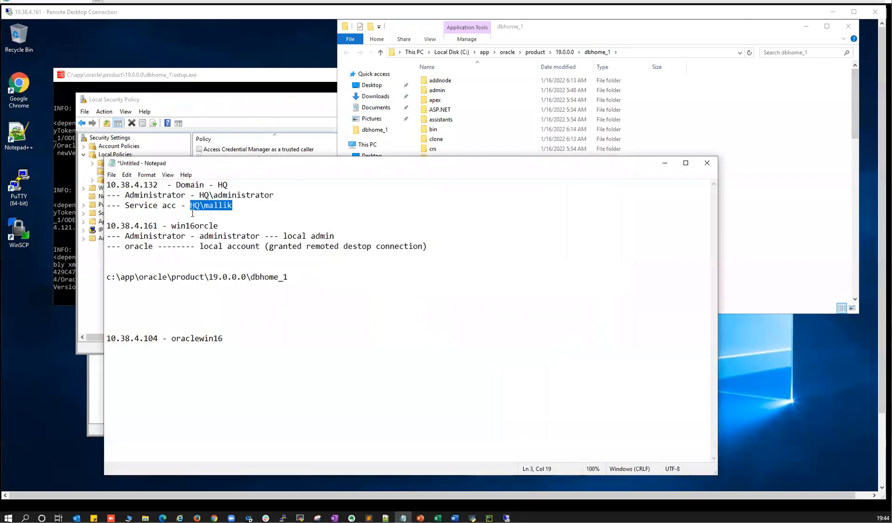
drag(191, 205, 230, 205)
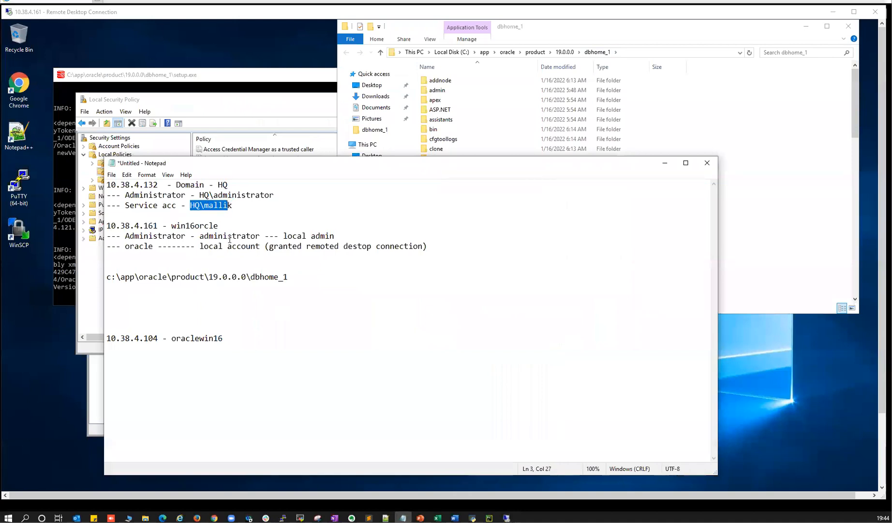
drag(128, 246, 151, 247)
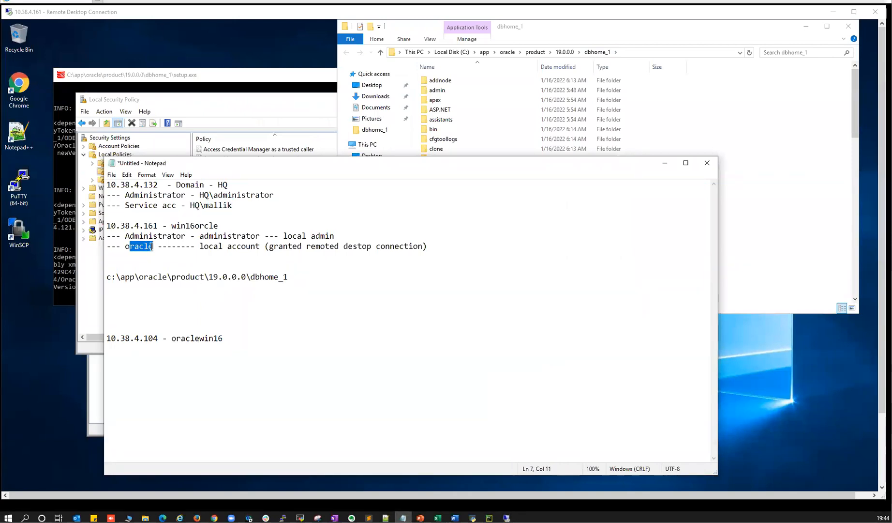
drag(203, 205, 213, 205)
drag(134, 247, 145, 249)
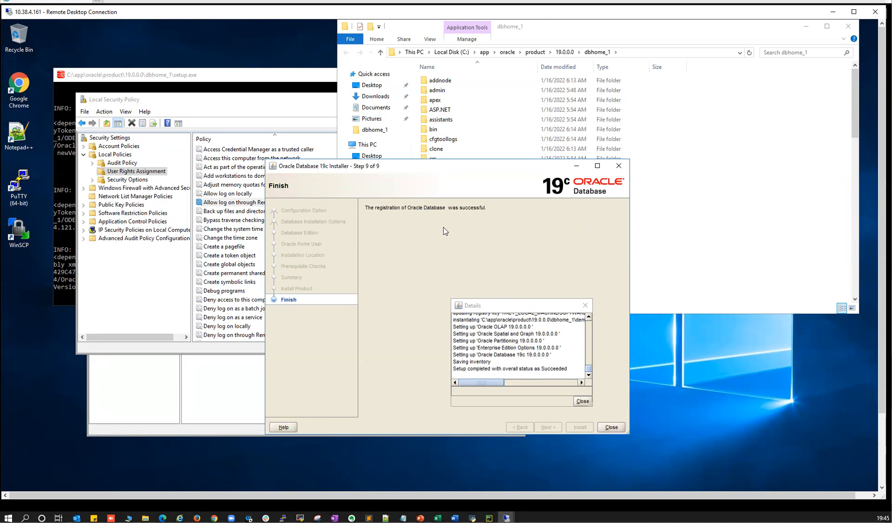
- Close the Details window and the finished installer, then open the dbhome_1\bin folder
click(583, 402)
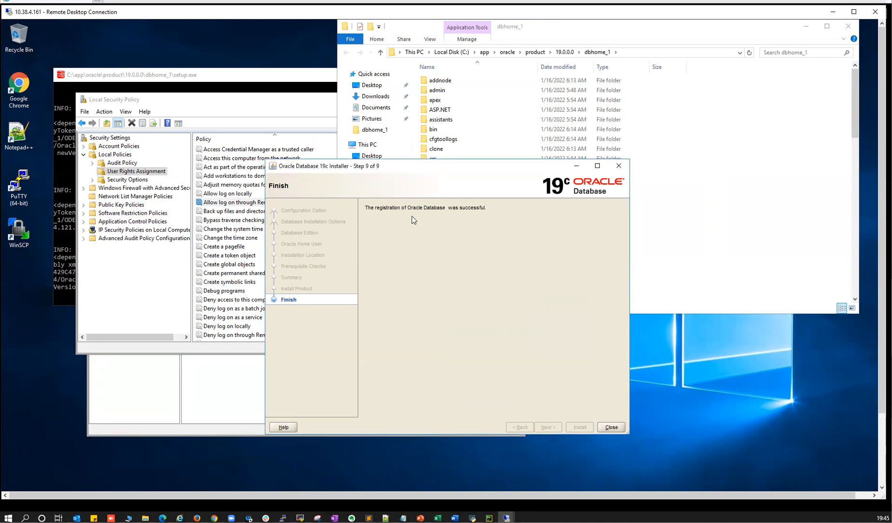
click(611, 426)
click(463, 209)
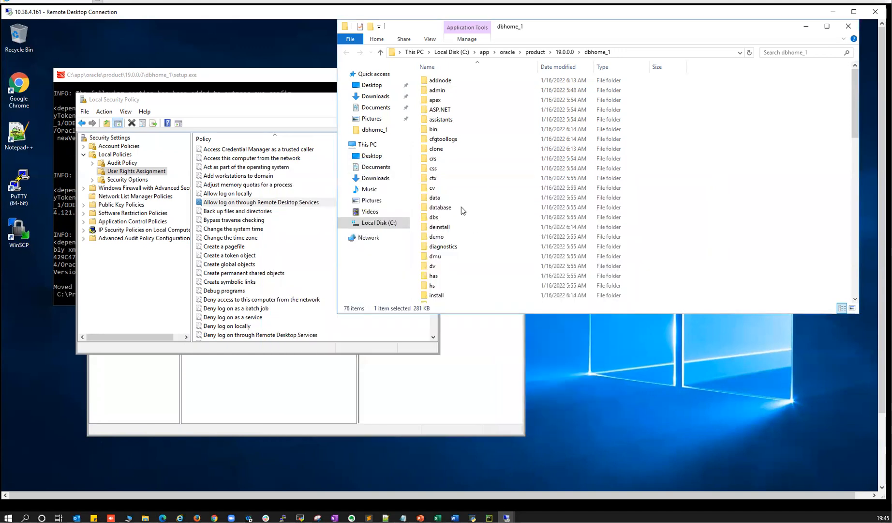
click(479, 119)
click(479, 128)
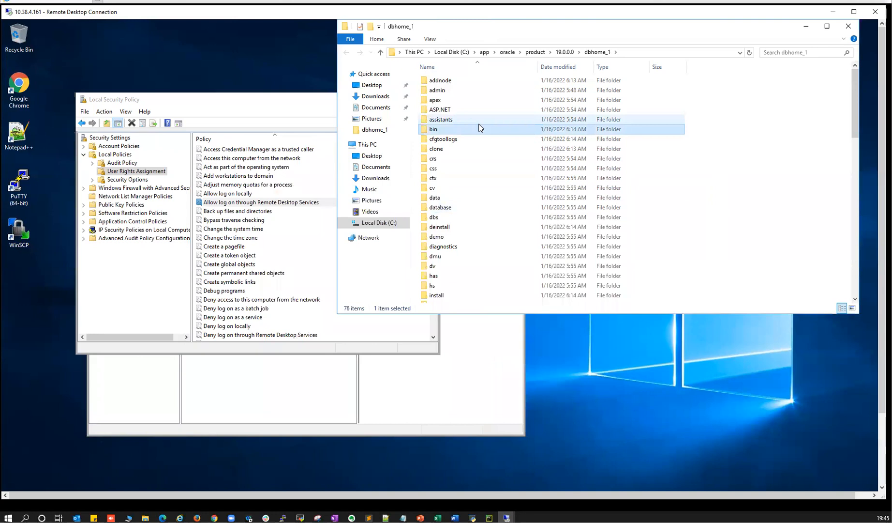
double_click(479, 128)
- Find dbca in the bin listing and run it
click(451, 123)
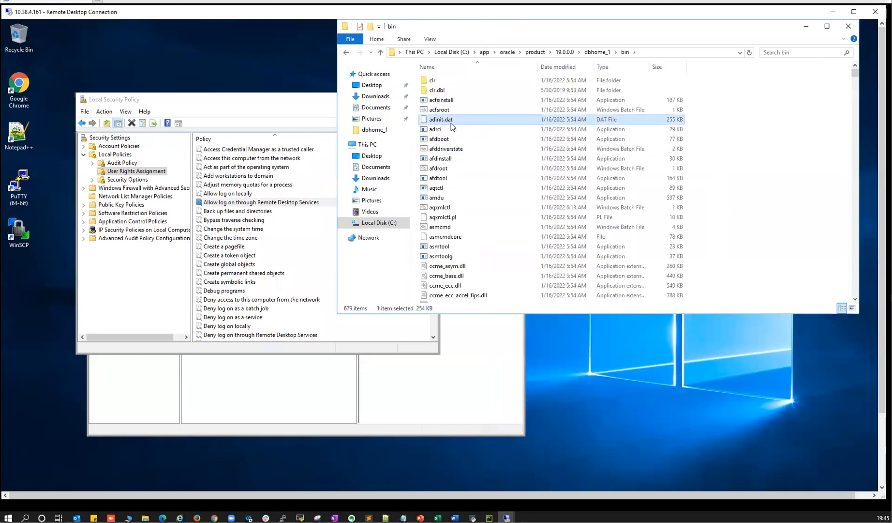
key(d)
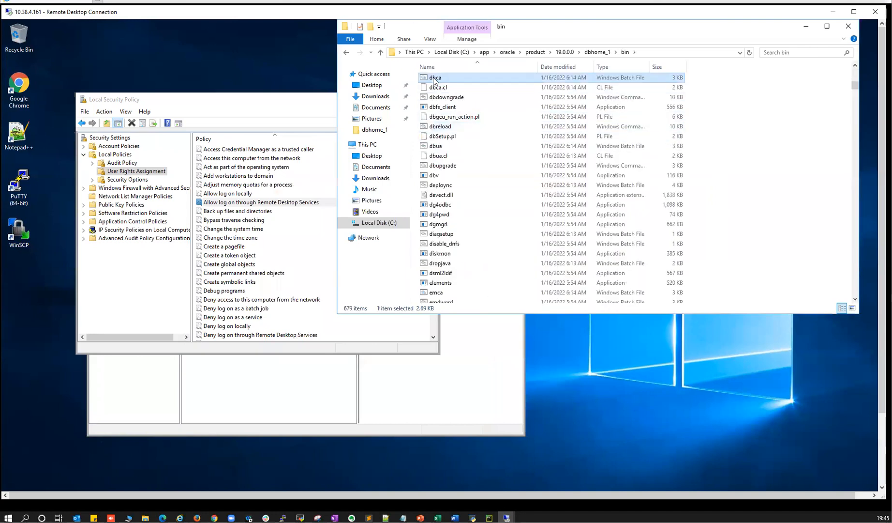
right_click(434, 81)
key(Escape)
click(434, 81)
key(Escape)
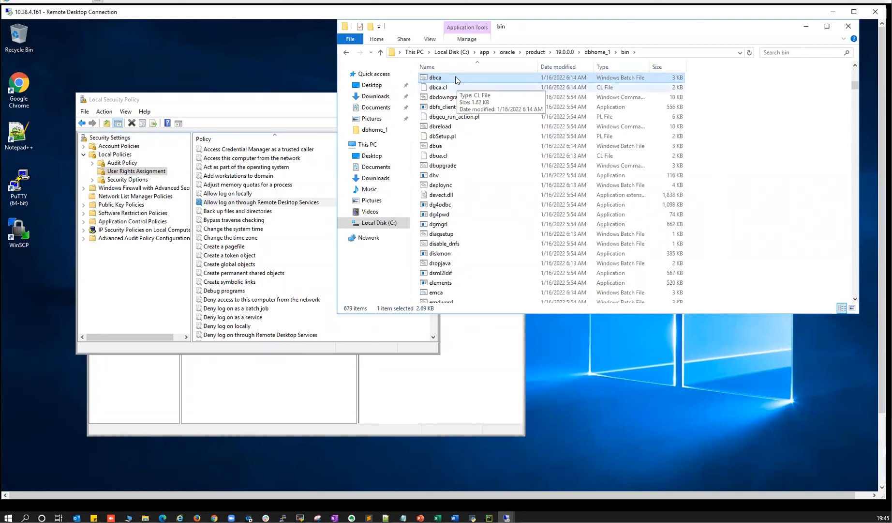
double_click(432, 79)
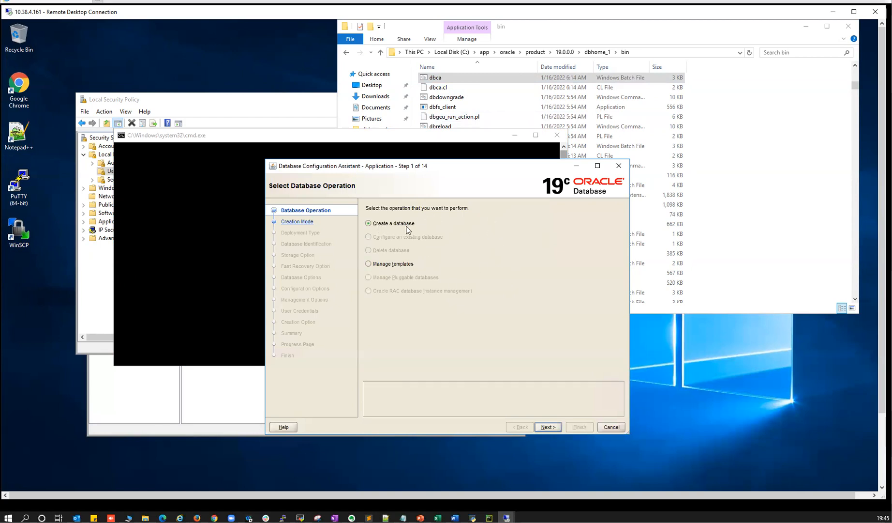
- Create a new database with global name ORCL, not as a container database
click(548, 427)
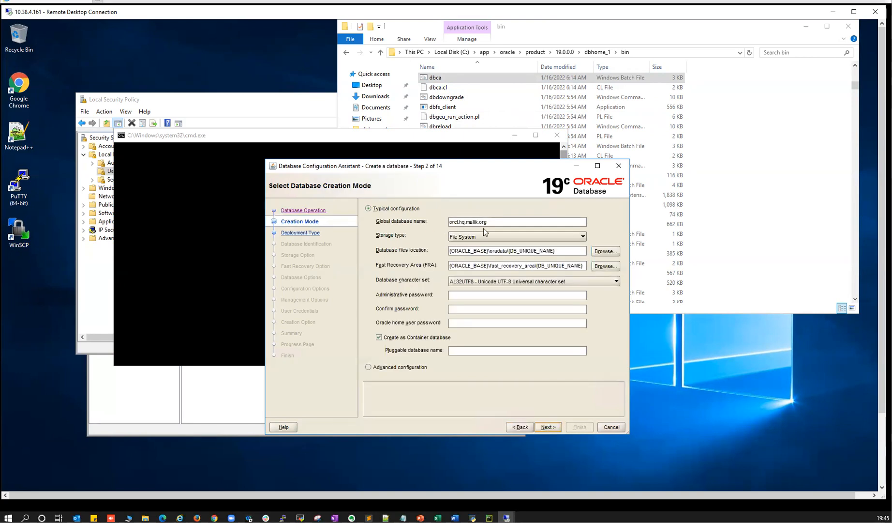
triple_click(495, 223)
text(ORCL)
click(379, 337)
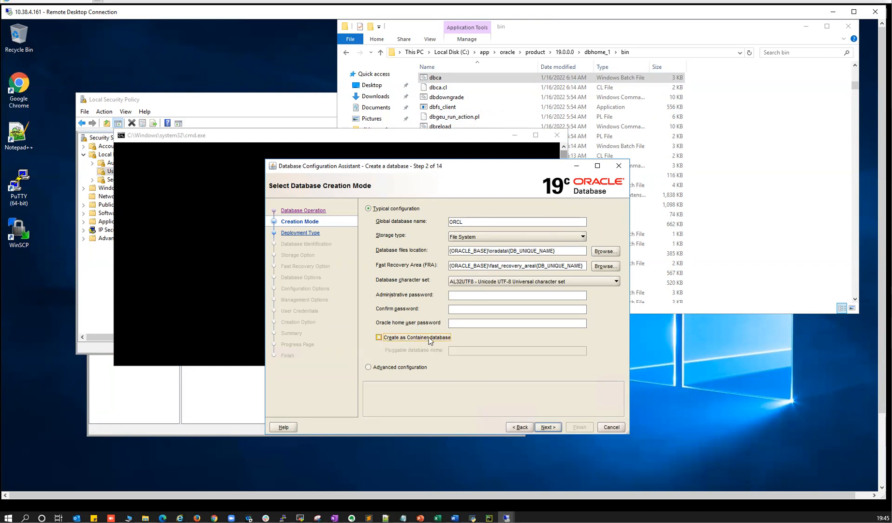
- Enter the administrative password and type it again in the confirm field
click(459, 293)
text(W)
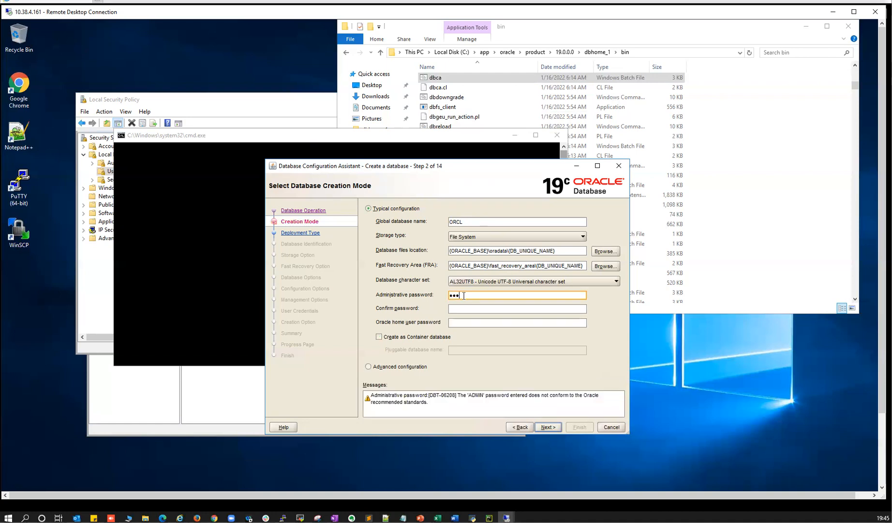
text(••••••••)
click(465, 309)
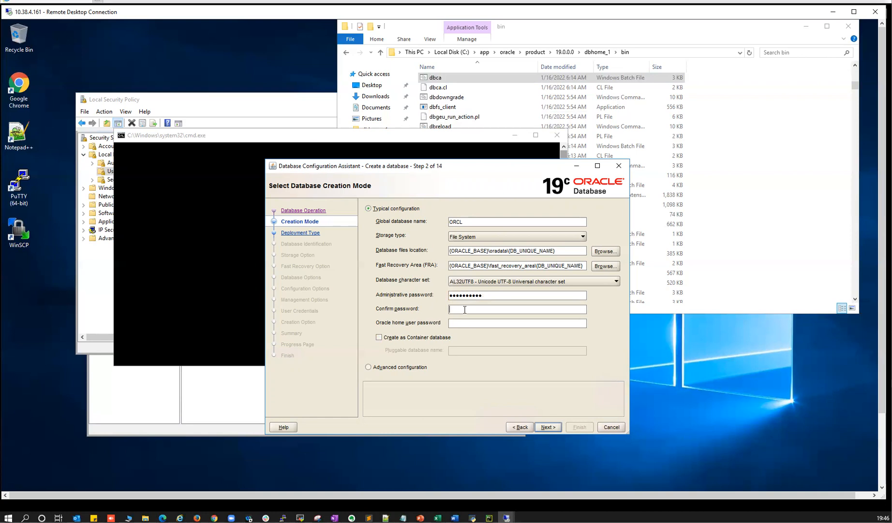
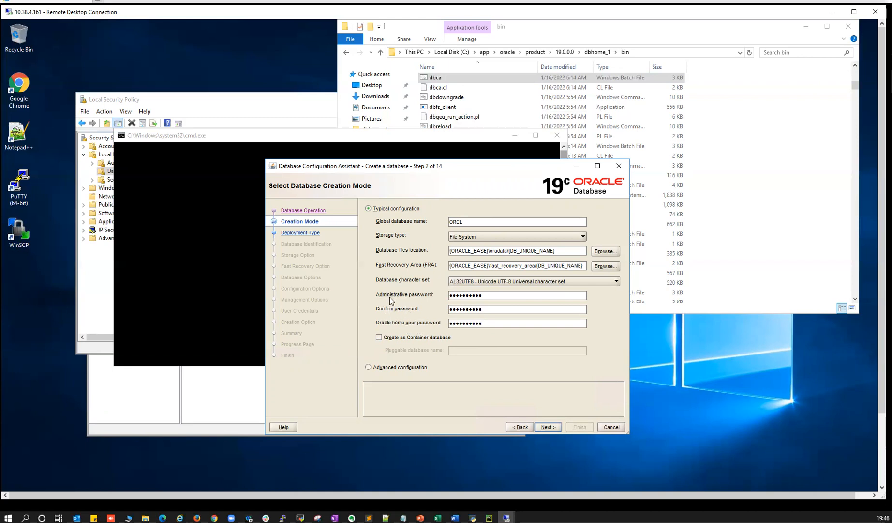
- Continue to the Summary page and review the ORCL settings
click(551, 425)
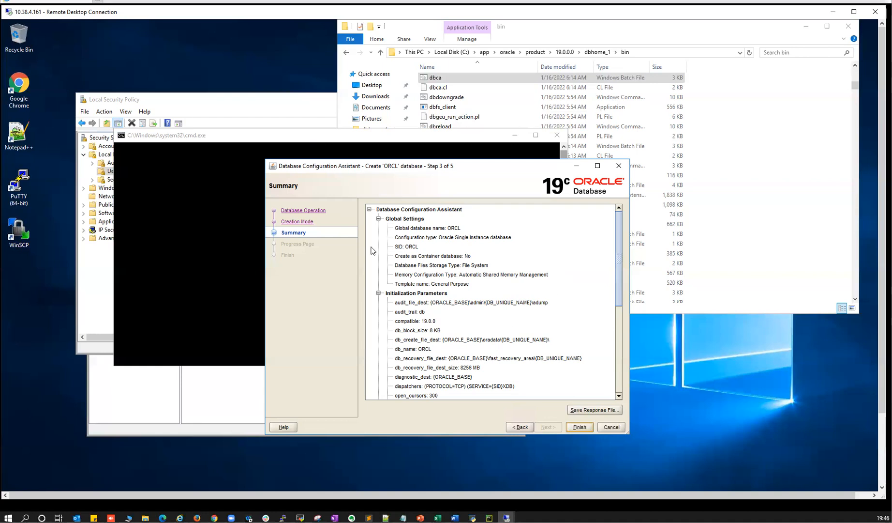
scroll(449, 272, down, 6)
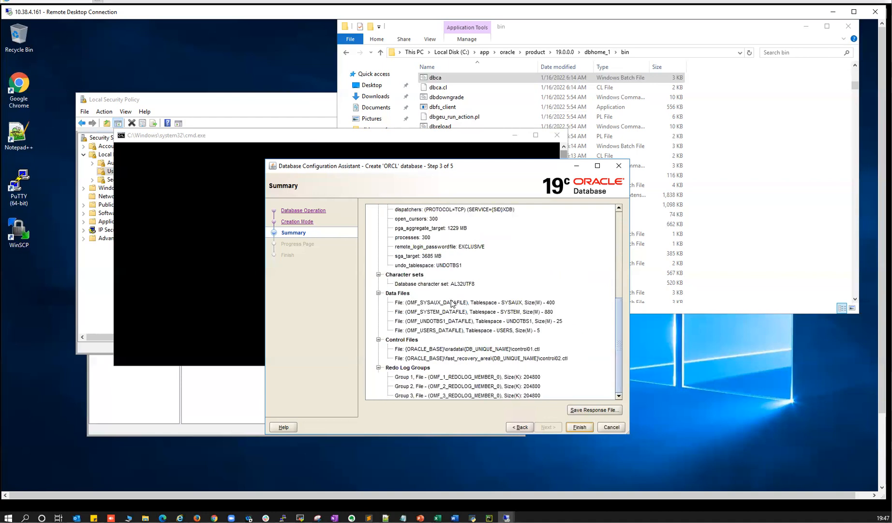
scroll(455, 303, up, 6)
scroll(456, 310, down, 6)
- Save the settings as response file dbca.rsp and start the ORCL creation
click(594, 410)
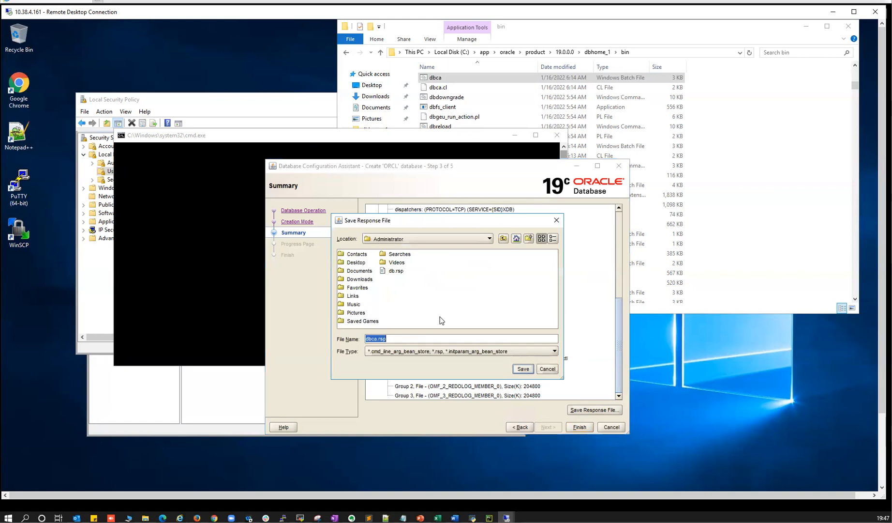
click(523, 369)
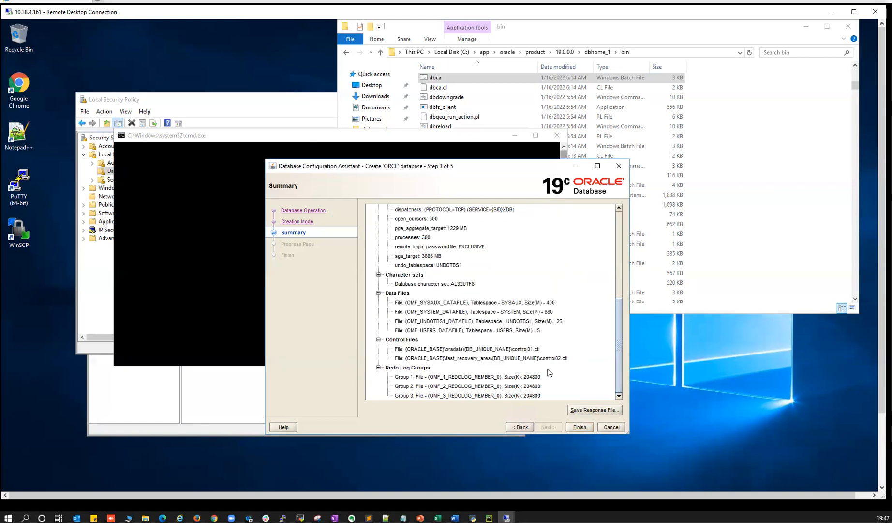
click(580, 427)
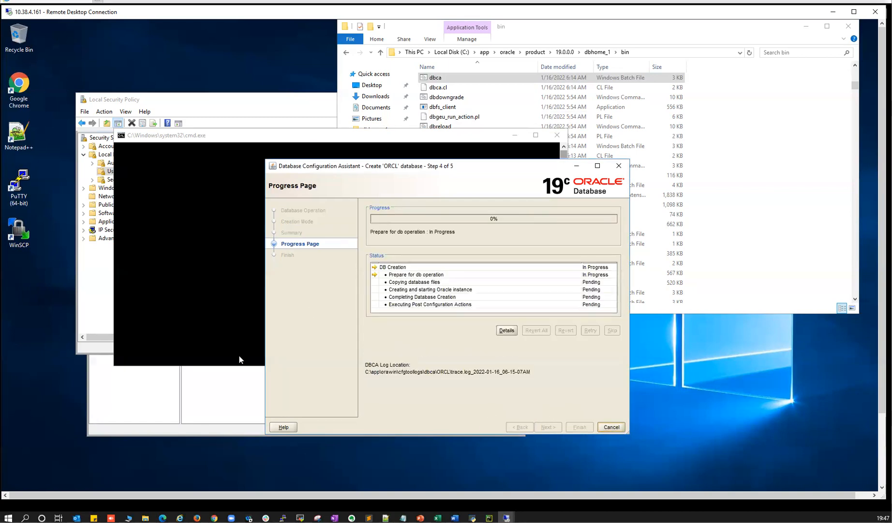
- Refresh Services and check that OracleVssWriterORCL and OracleServiceORCL are running
click(881, 464)
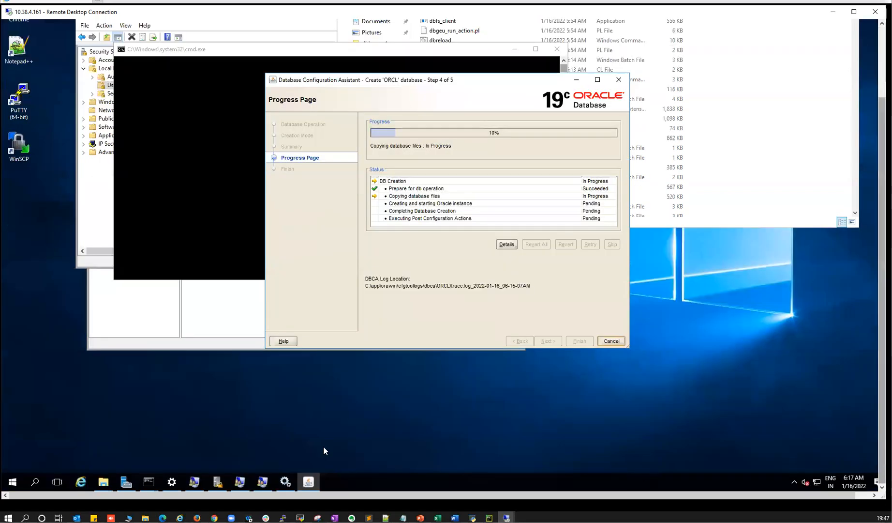
click(285, 482)
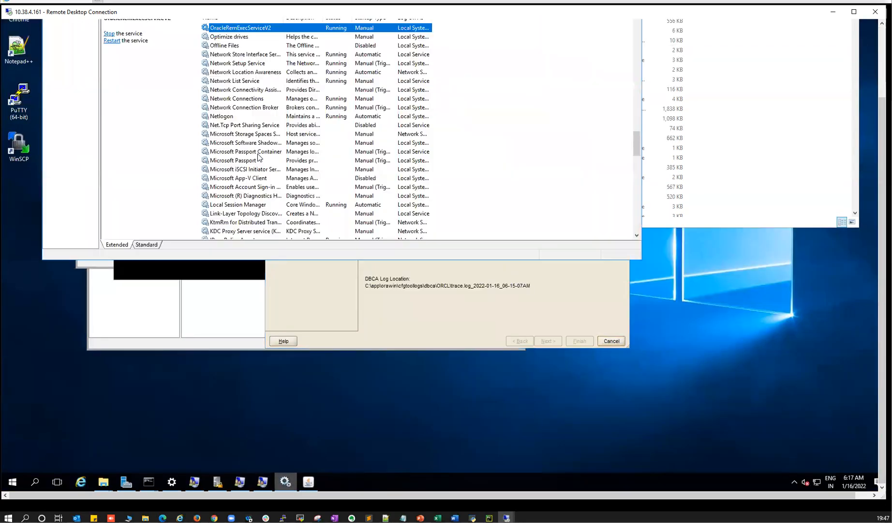
click(881, 42)
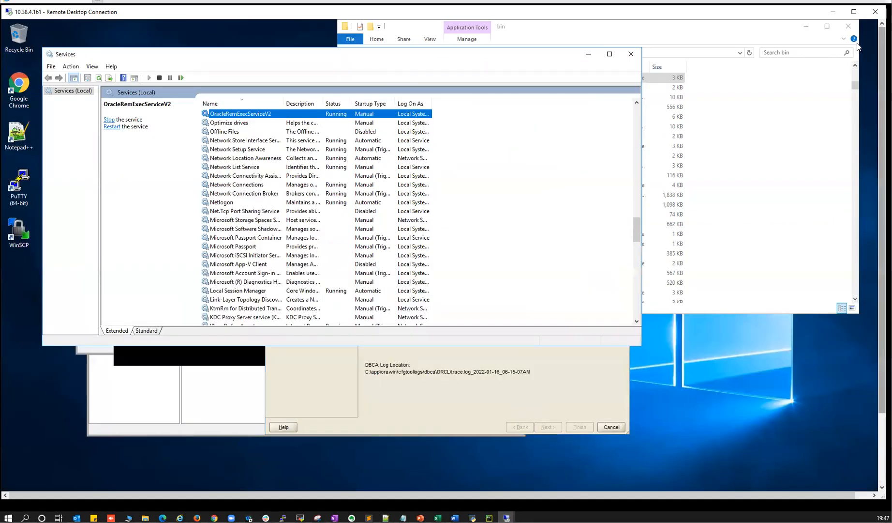
click(99, 78)
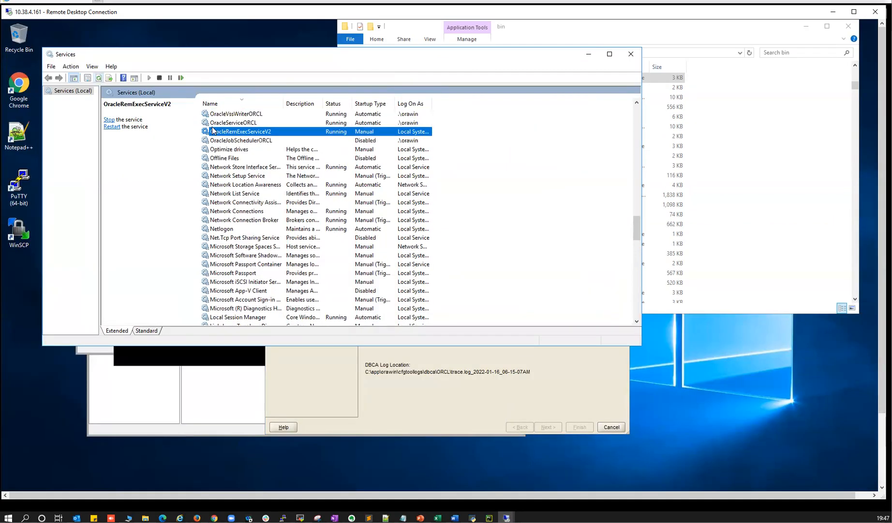
click(246, 115)
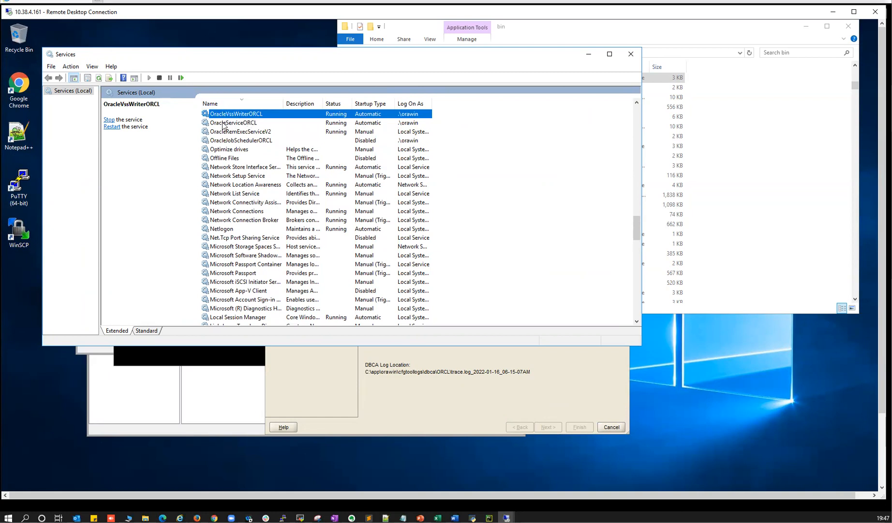
click(240, 124)
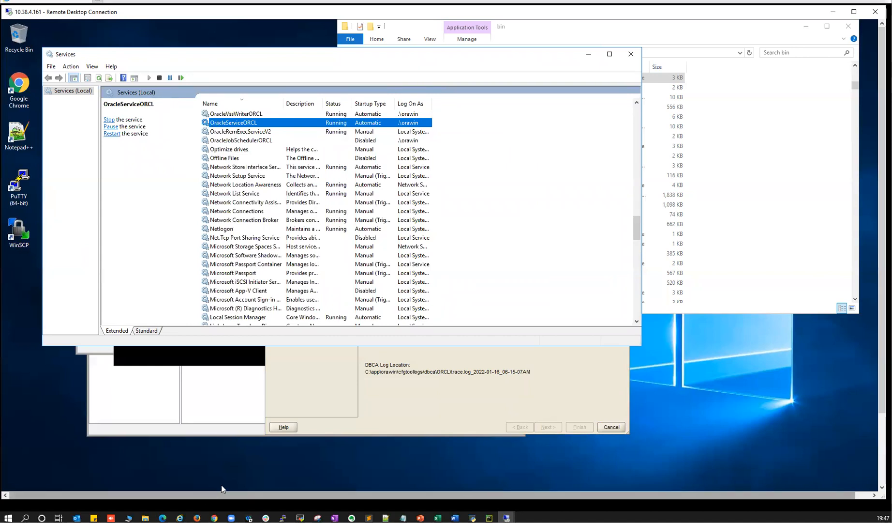
- Switch to Local Users and Groups, return to the user list, and close the console
click(881, 454)
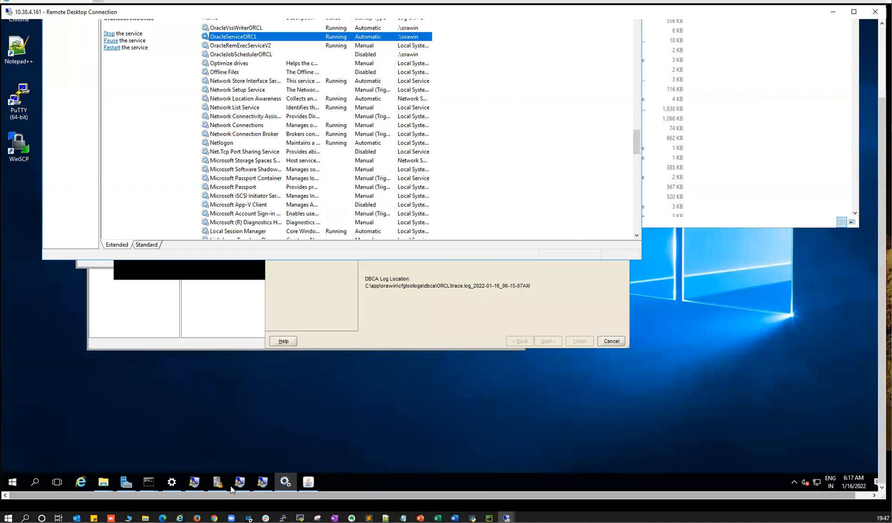
click(194, 482)
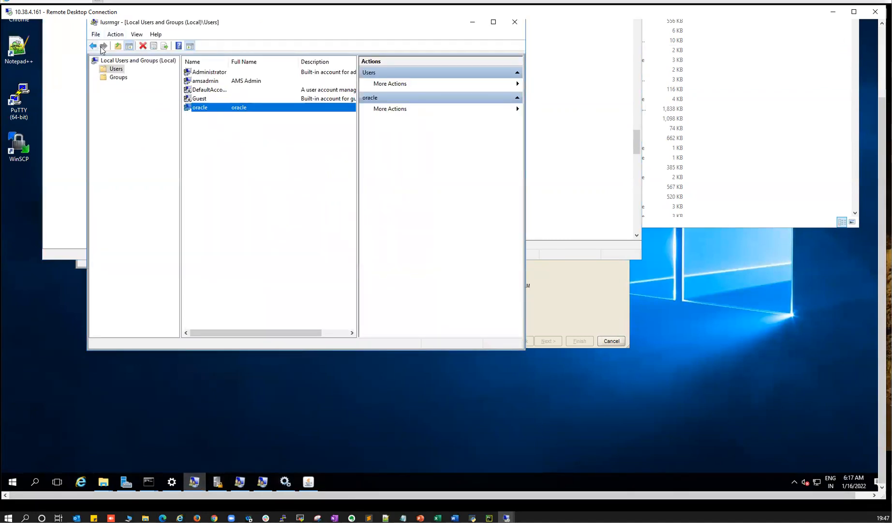
click(93, 47)
click(103, 46)
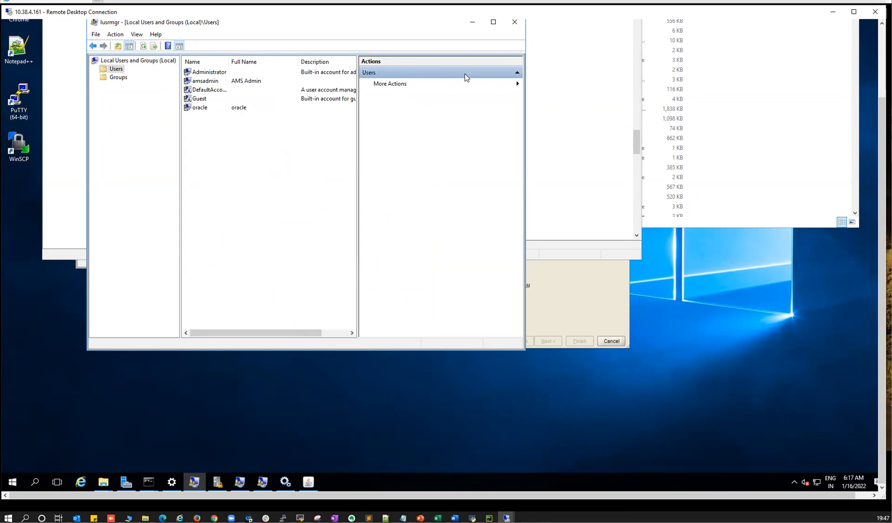
click(515, 22)
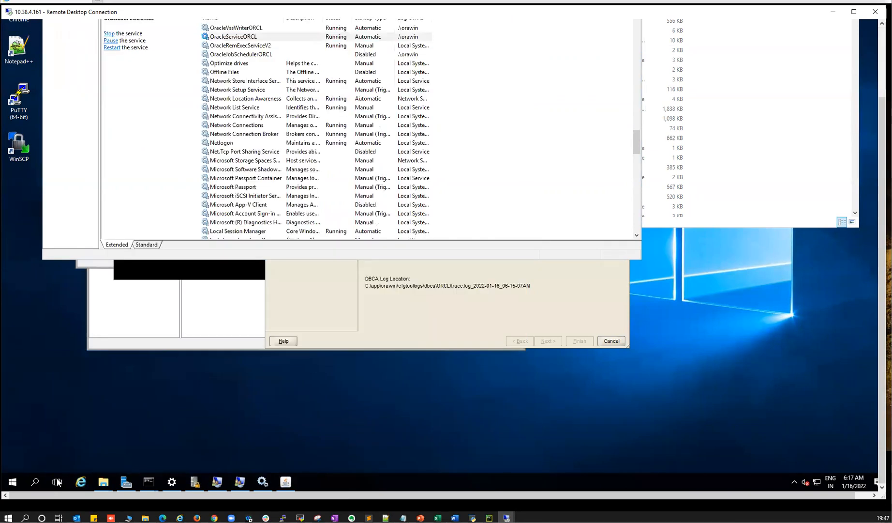
- Launch lusrmgr.msc from the Start search
click(12, 481)
text(user)
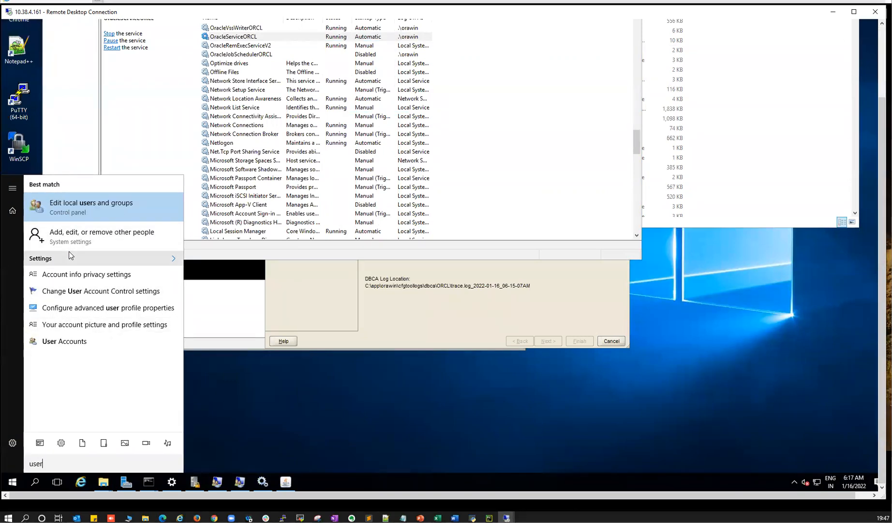
key(BackSpace)
key(BackSpace)
key(BackSpace)
key(BackSpace)
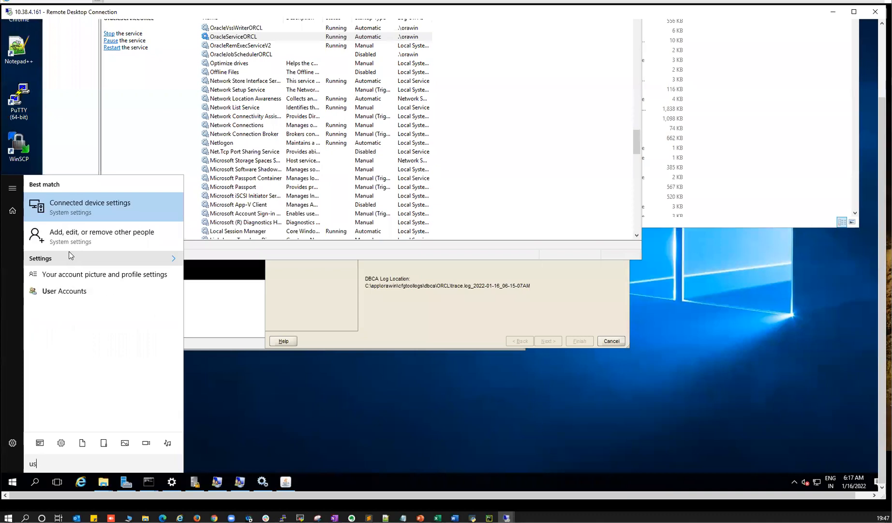
text(l)
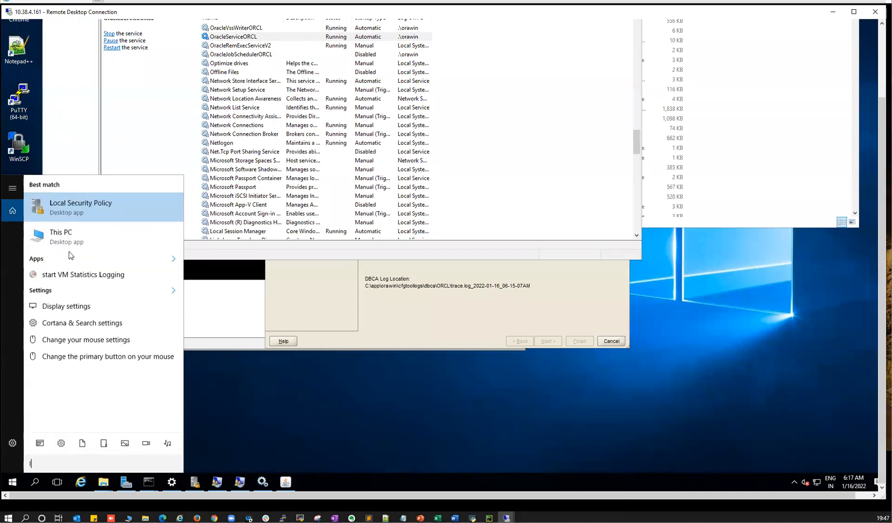
text(usrmgr)
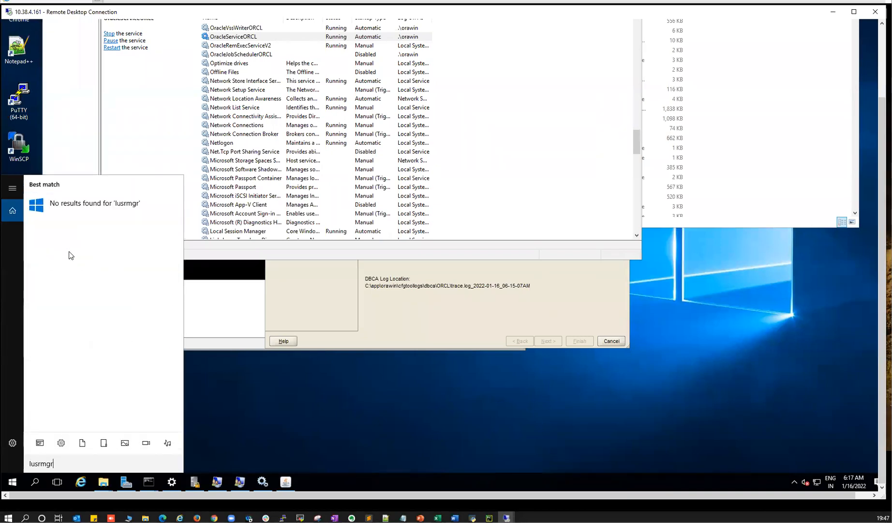
key(BackSpace)
key(BackSpace)
text(gr.msc)
key(Return)
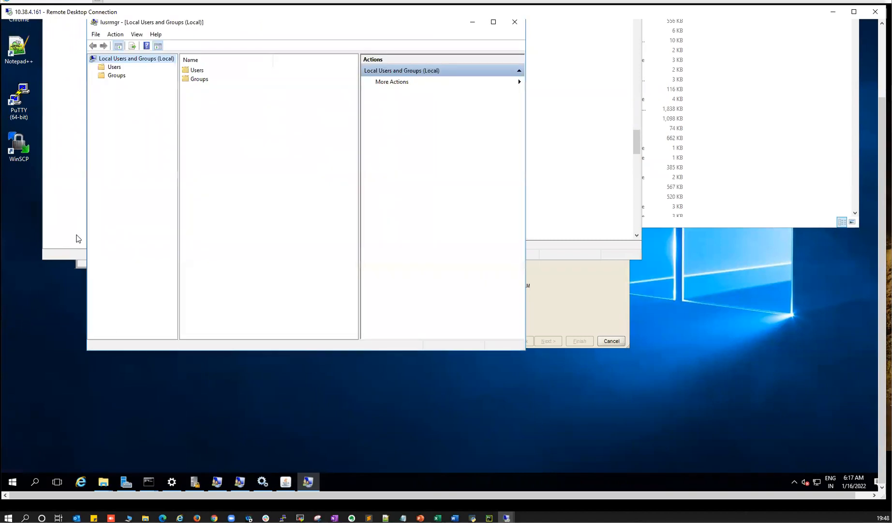
- Inspect the orawin and oracle user accounts, then return to the DBCA progress
click(118, 69)
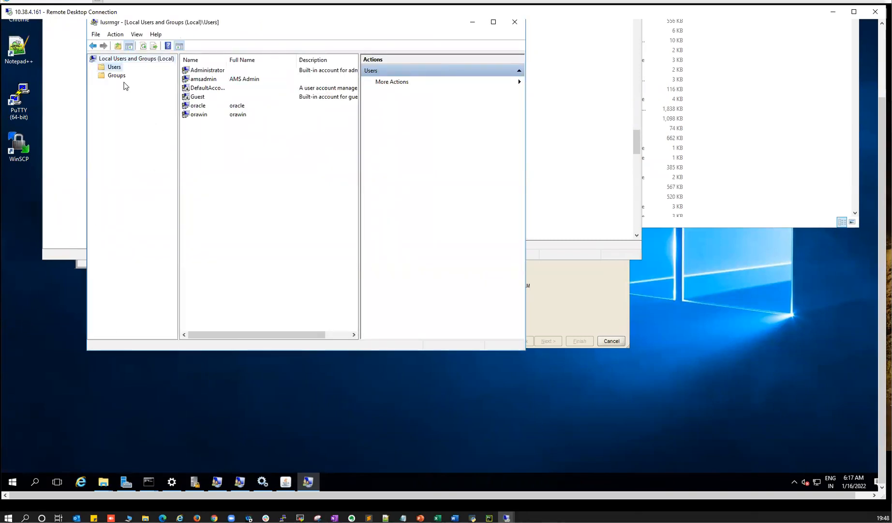
click(198, 117)
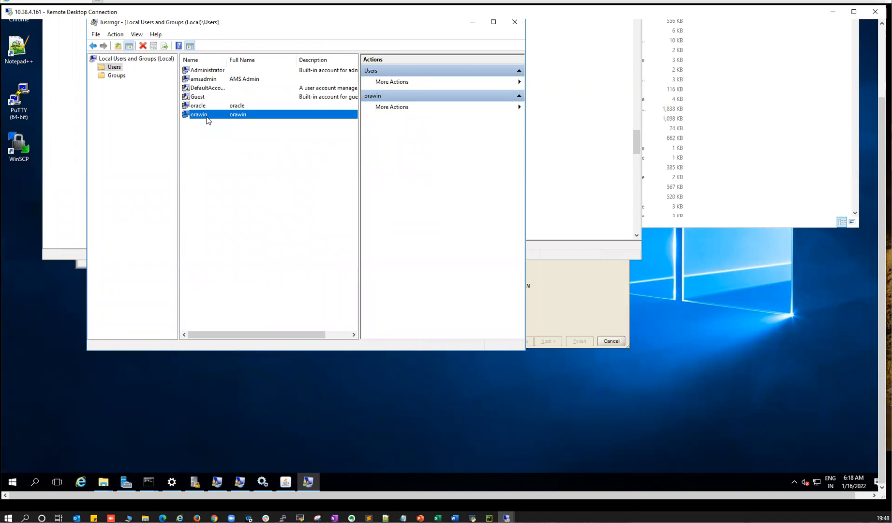
click(200, 107)
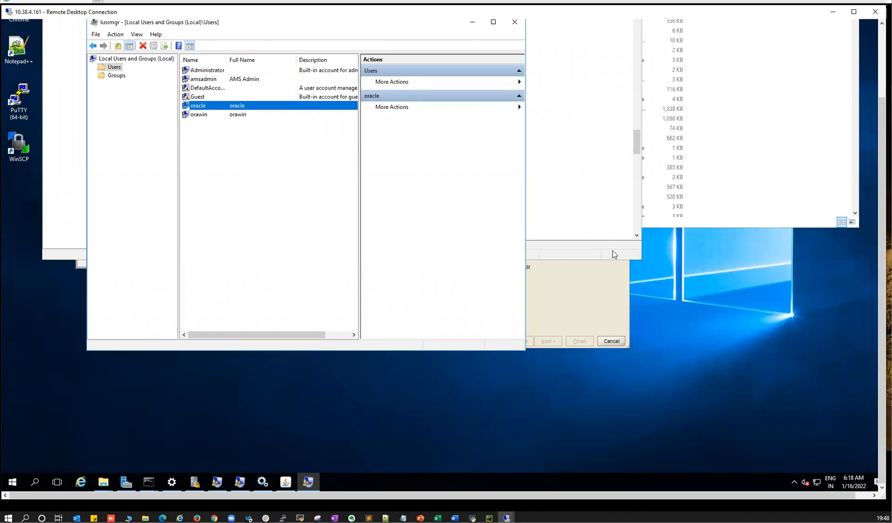
click(606, 299)
click(881, 59)
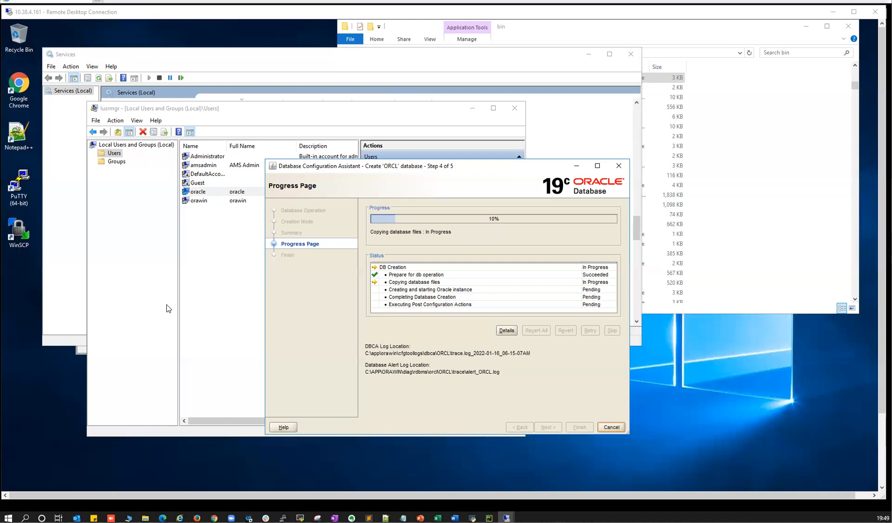
- Open the Details log and place it right of the ORCL creation progress page
click(506, 330)
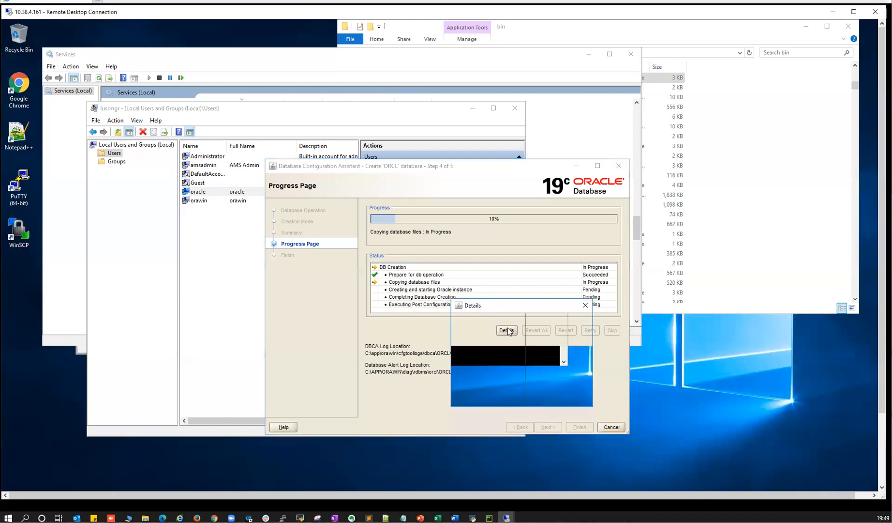
drag(522, 307, 721, 209)
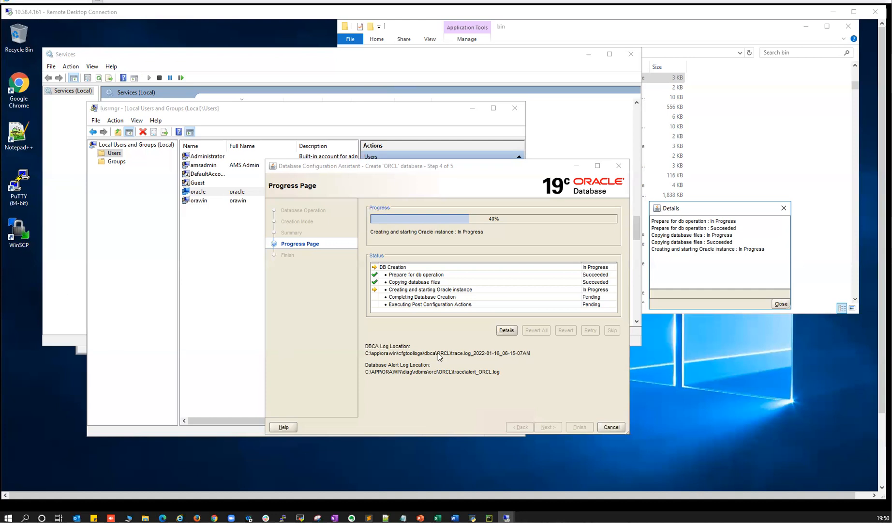
click(385, 177)
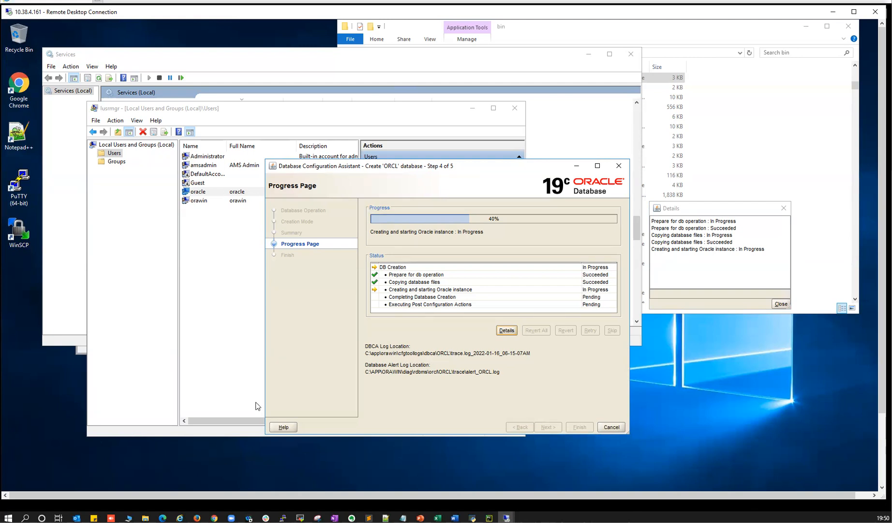
click(881, 461)
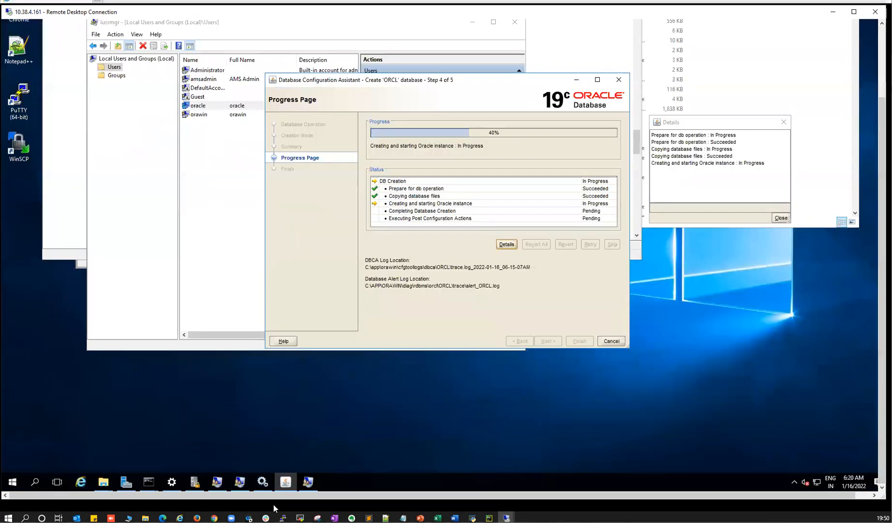
- In the bin Explorer window, browse from the C: drive into the app folder
mouse_move(104, 482)
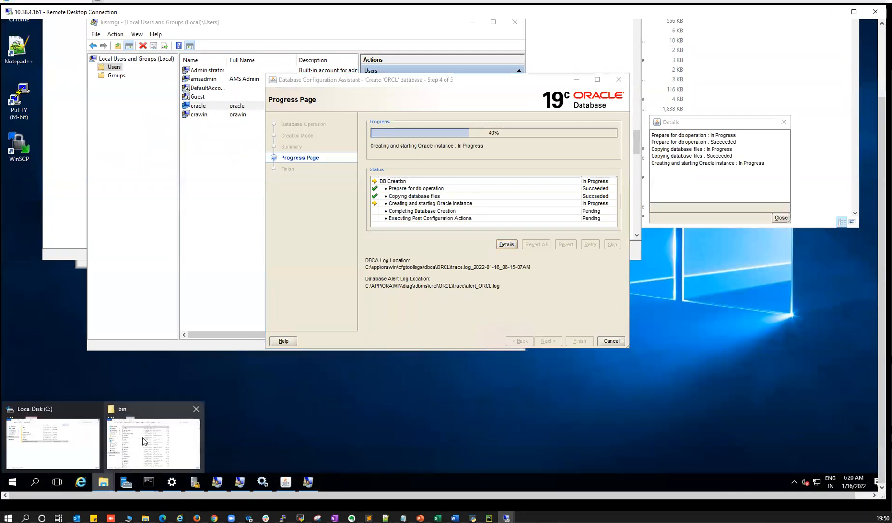
click(144, 442)
click(882, 56)
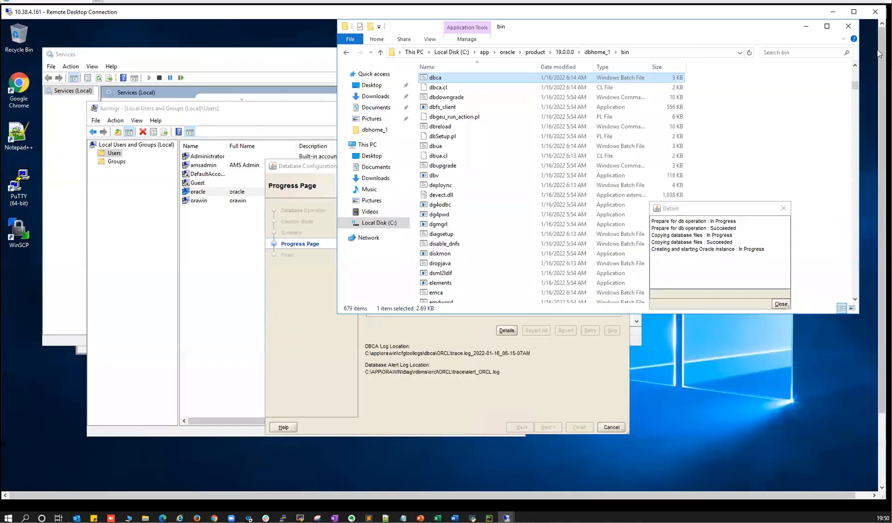
click(450, 52)
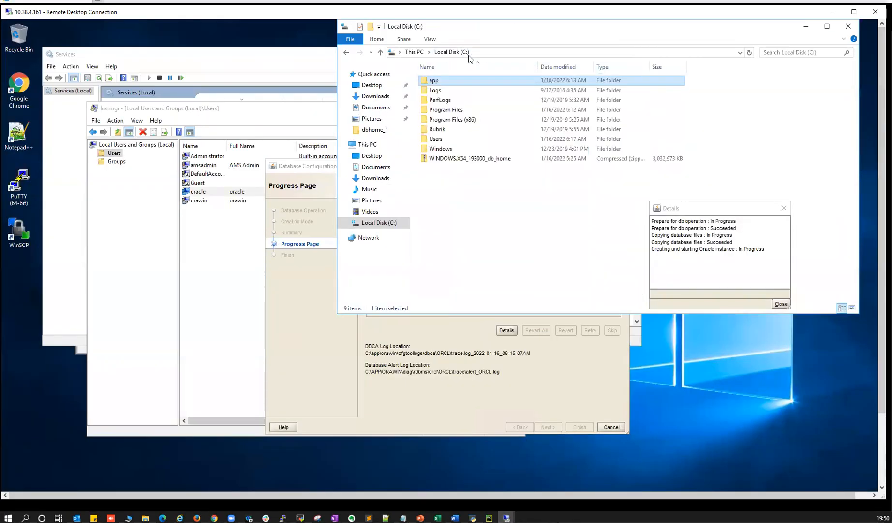
double_click(435, 81)
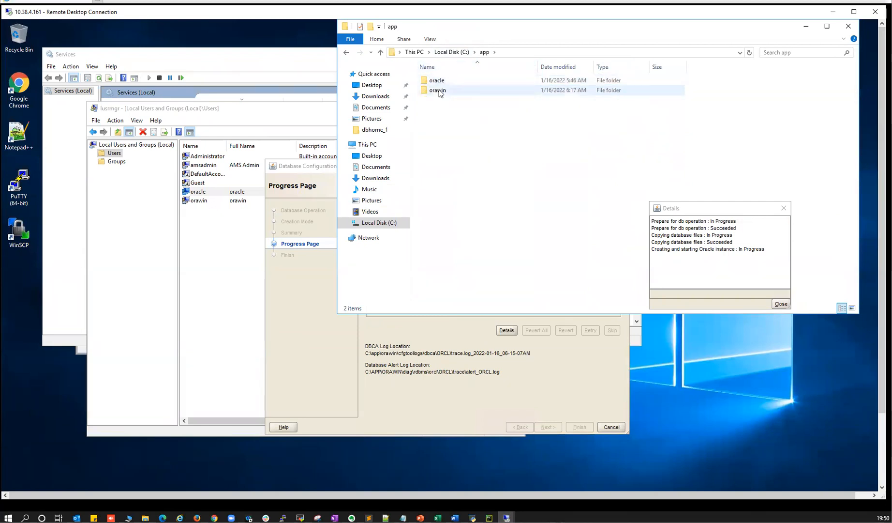
double_click(439, 82)
double_click(438, 82)
key(alt+Left)
key(alt+Left)
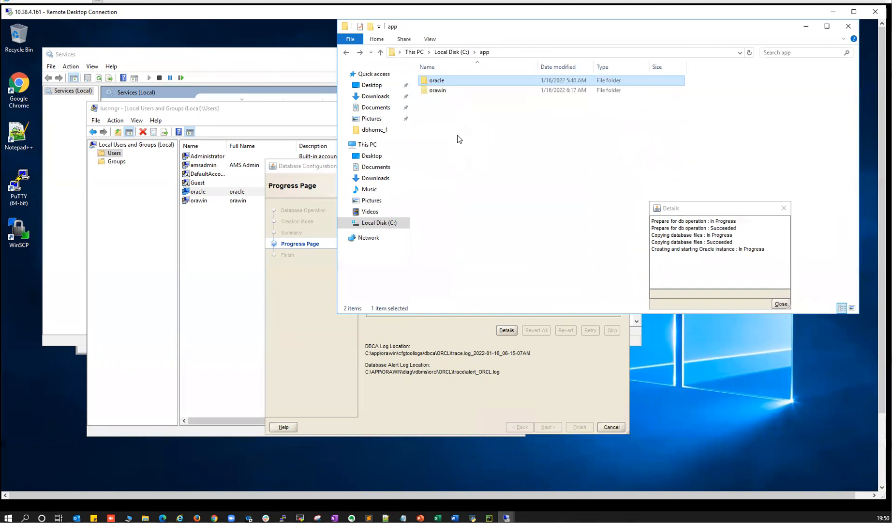
- Open orawin\cfgtoollogs\dbca\ORCL to view the trace logs, then return to the DBCA progress
double_click(438, 92)
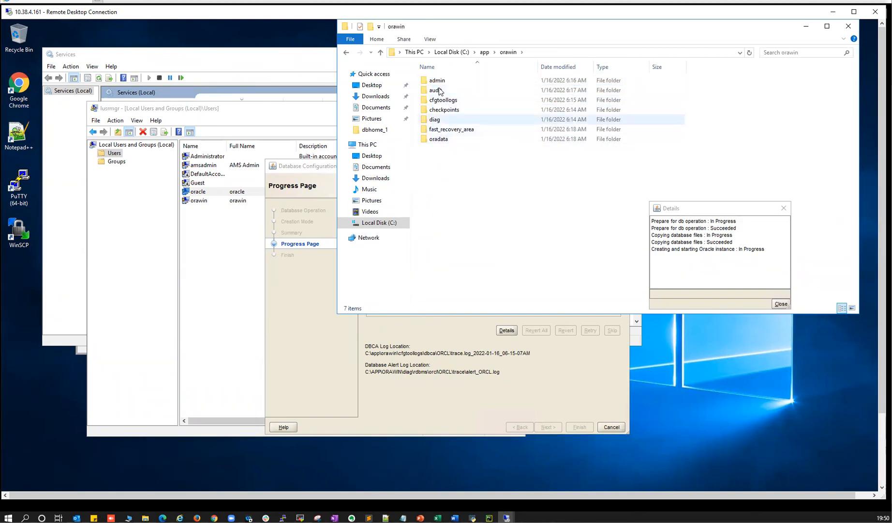
double_click(441, 100)
click(438, 80)
double_click(438, 81)
double_click(437, 81)
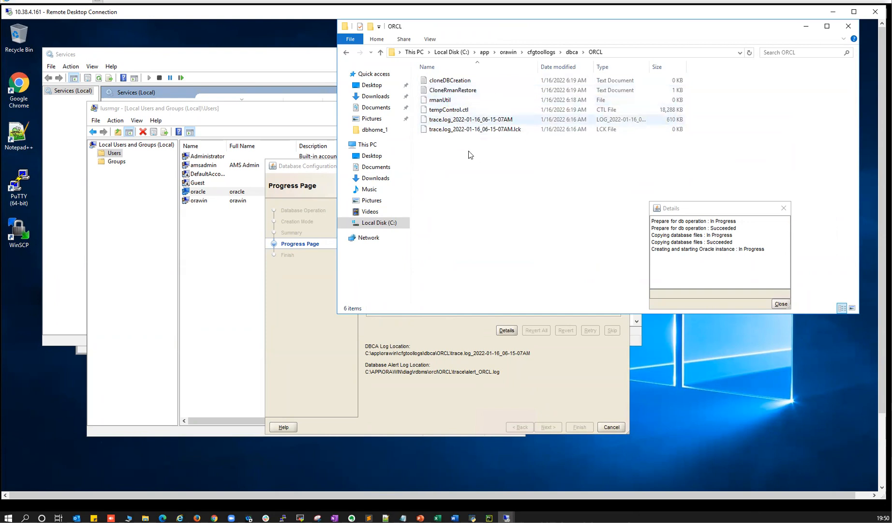
click(339, 347)
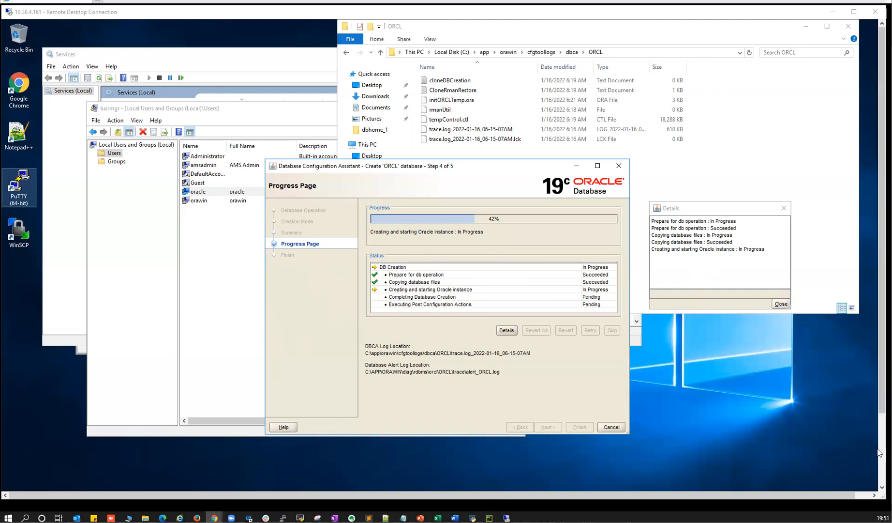
click(878, 451)
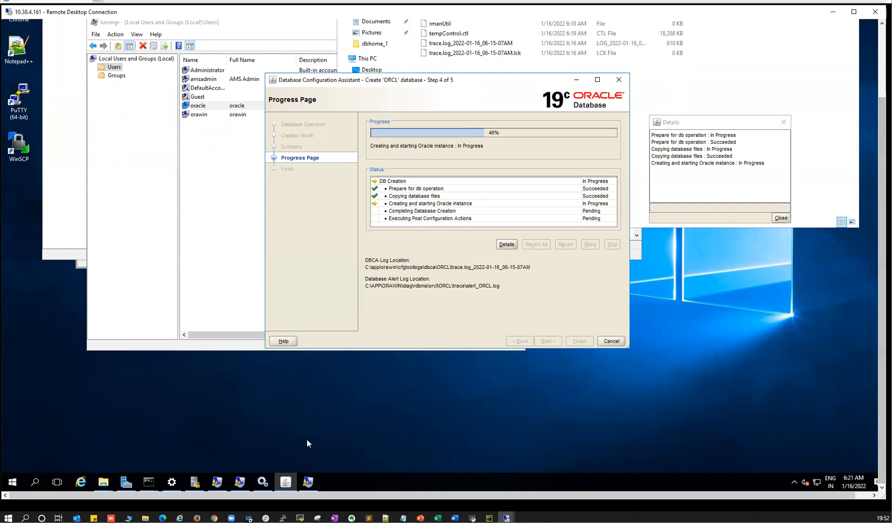
- Check the OracleRemExecServiceV2 and OracleJobSchedulerORCL services in Services
click(263, 486)
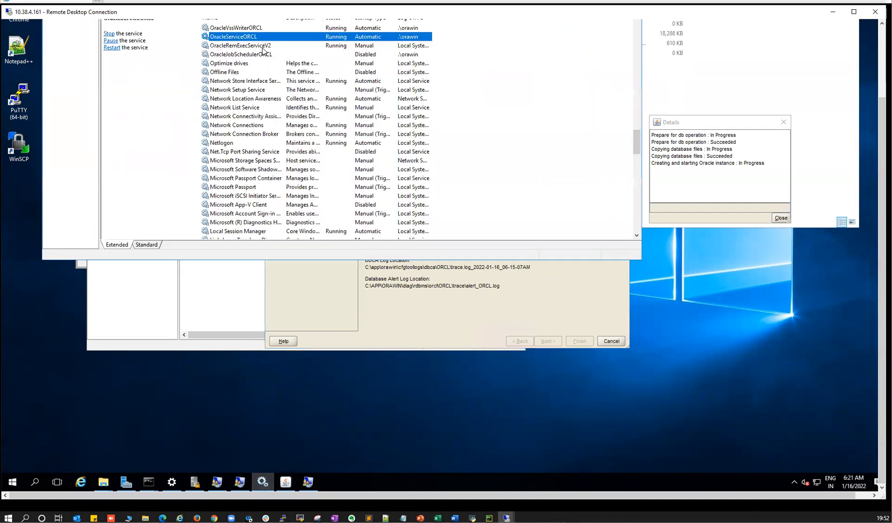
scroll(258, 91, up, 5)
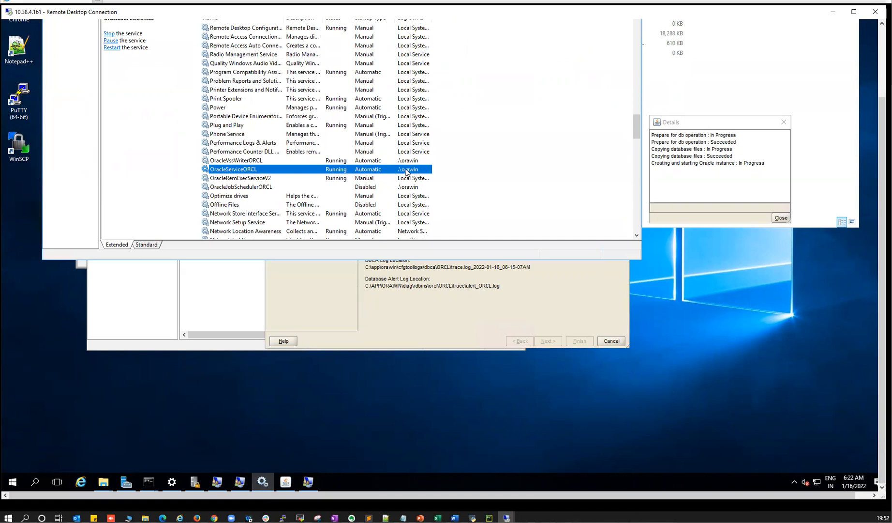
click(243, 179)
click(244, 189)
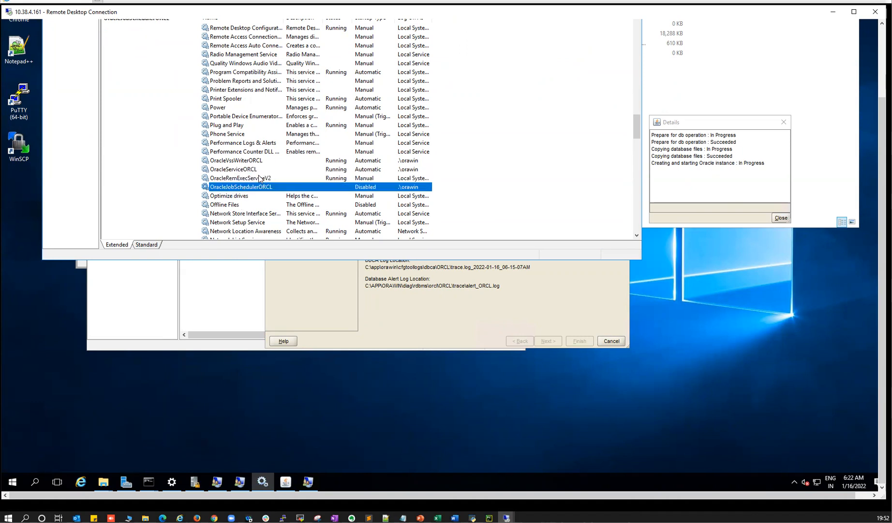
scroll(261, 176, down, 3)
scroll(256, 103, up, 9)
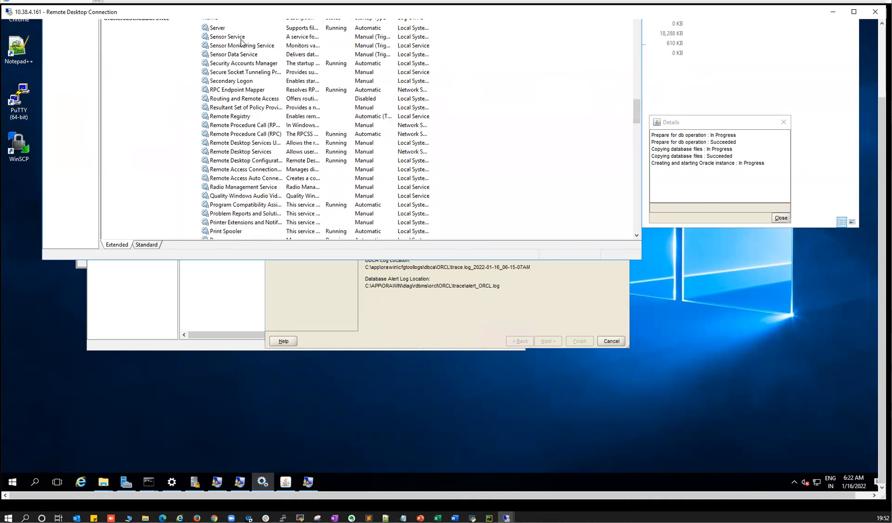
click(882, 72)
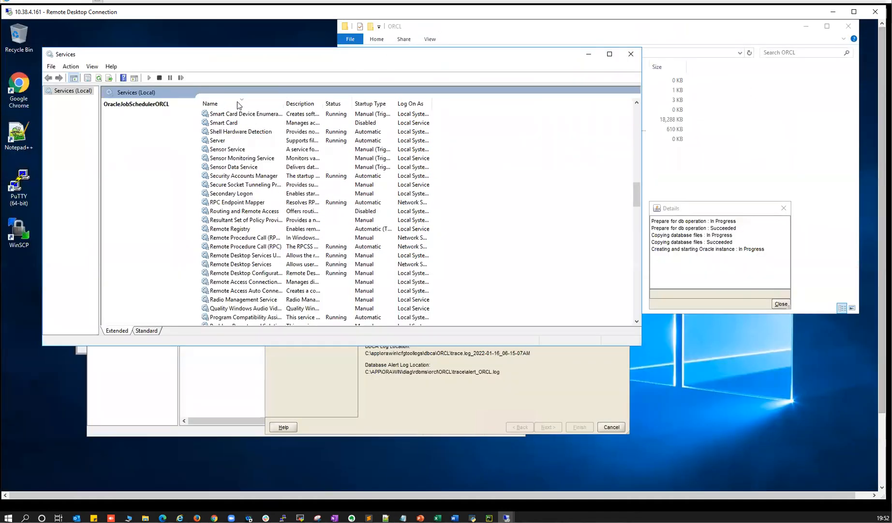
- Sort services by name and check OracleServiceORCL and OracleVssWriterORCL
click(237, 107)
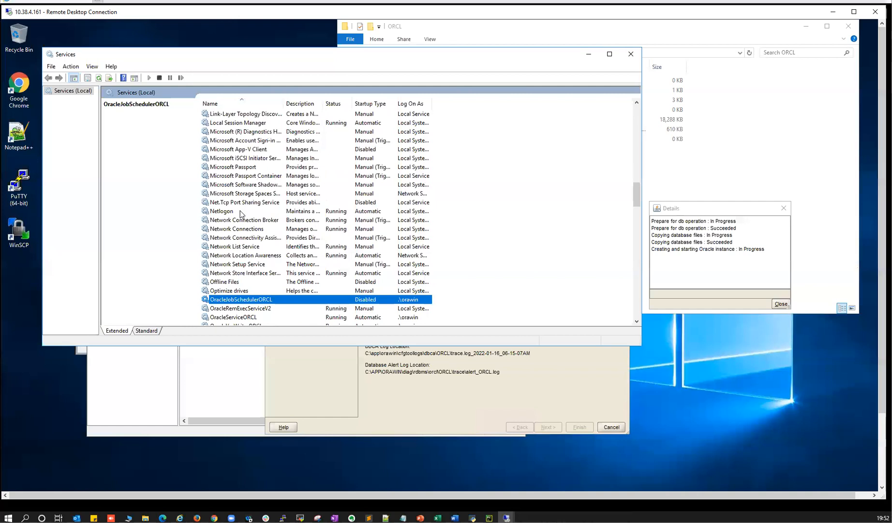
scroll(273, 285, down, 1)
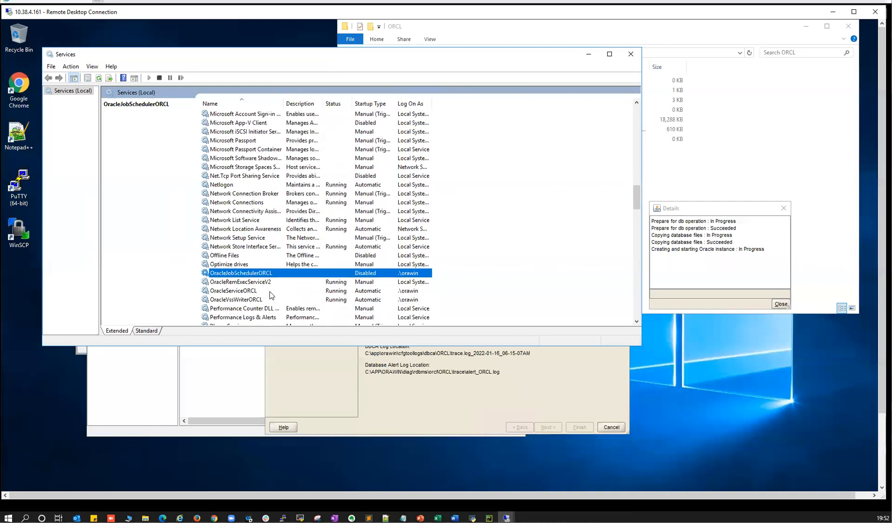
click(229, 291)
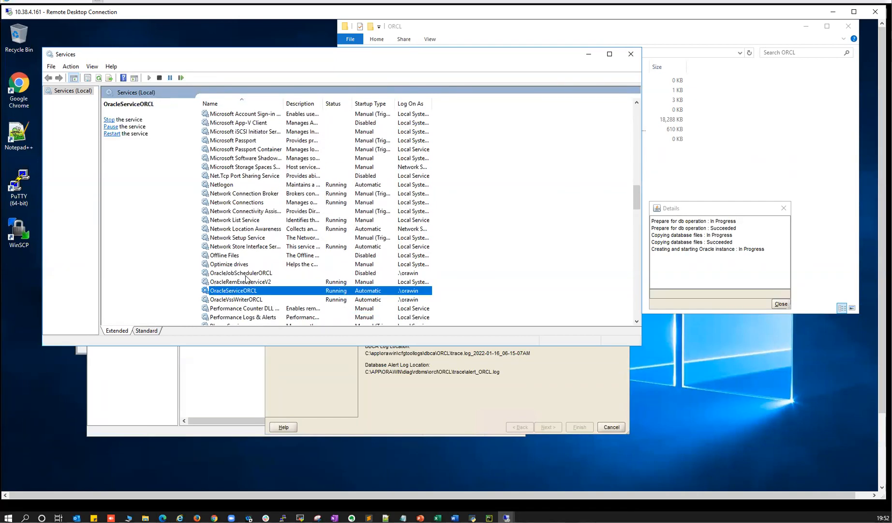
click(247, 274)
click(240, 302)
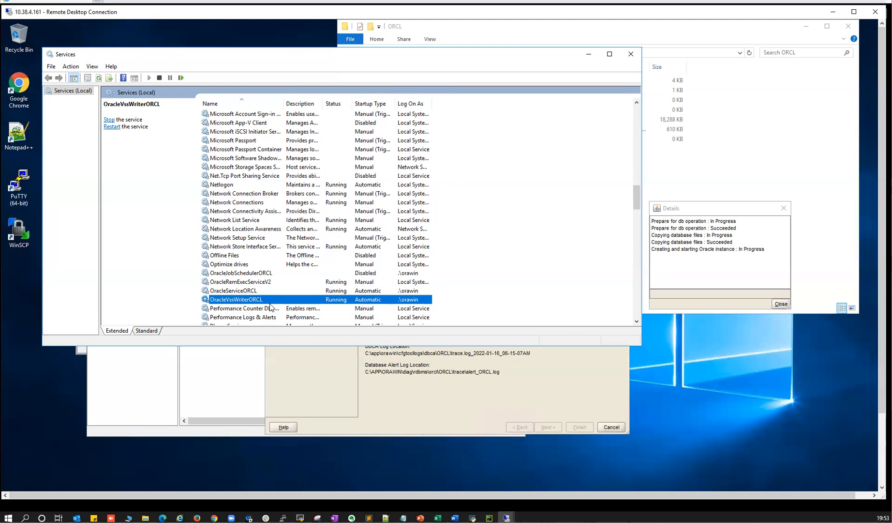
- Compare the statuses of the remaining Oracle services, then minimize Services
scroll(269, 307, down, 2)
scroll(255, 286, down, 1)
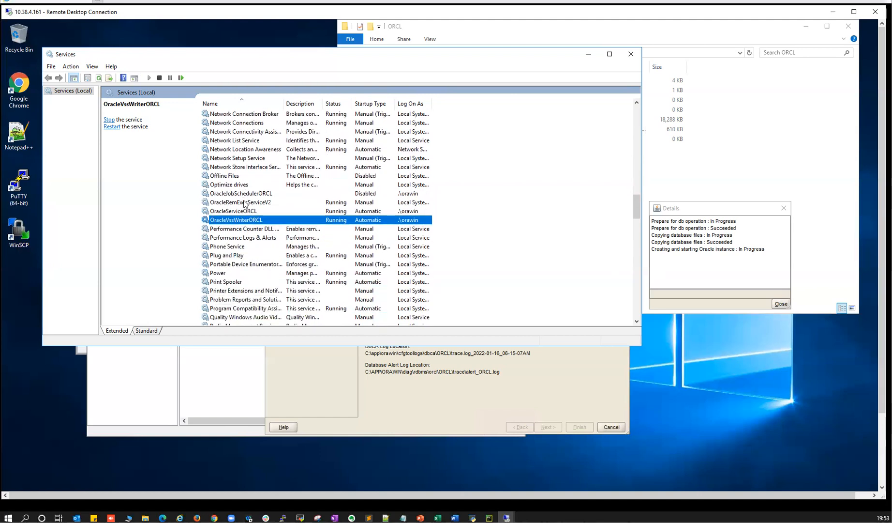
click(244, 194)
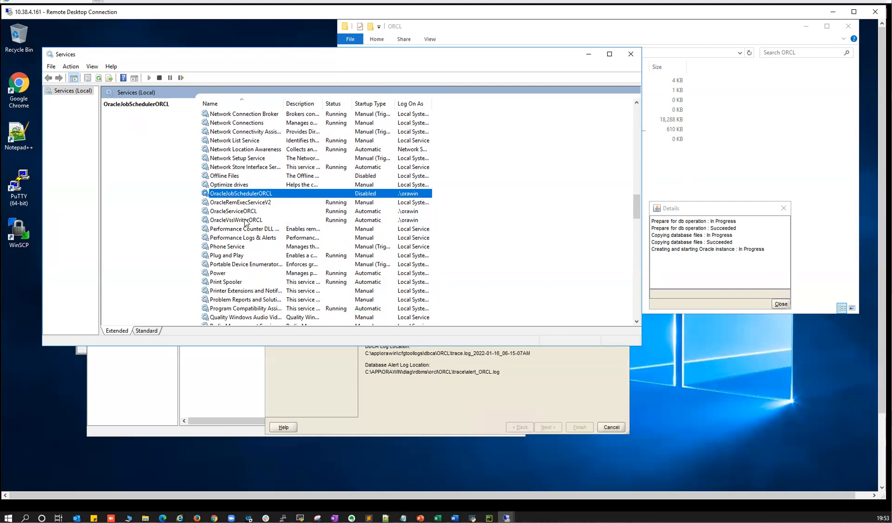
click(244, 212)
click(244, 219)
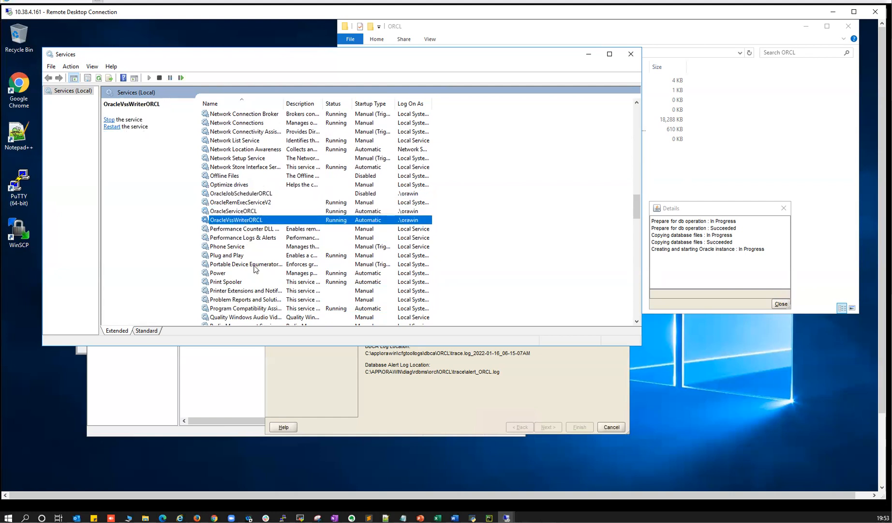
scroll(255, 266, down, 4)
scroll(233, 194, up, 3)
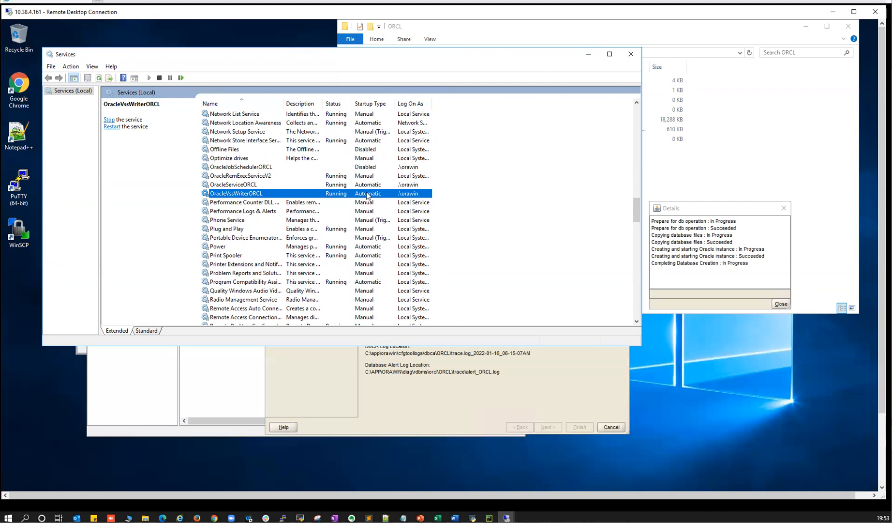
key(Up)
key(Up)
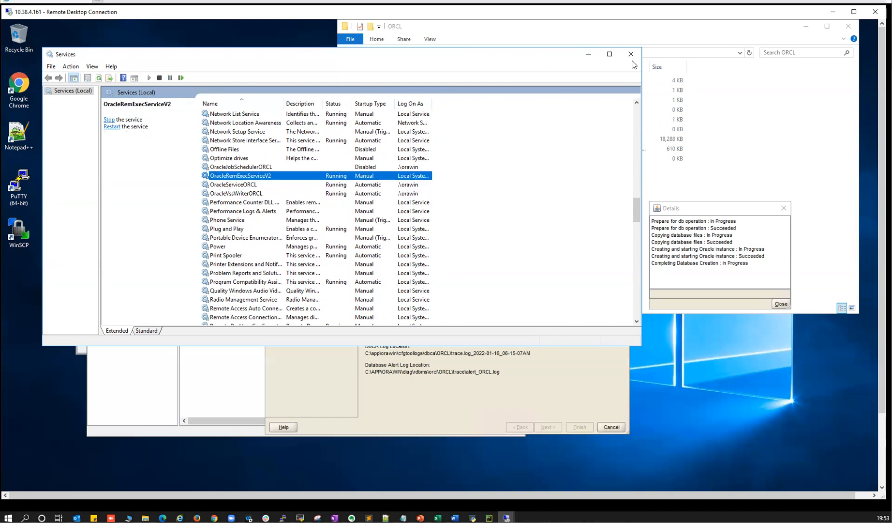
click(588, 54)
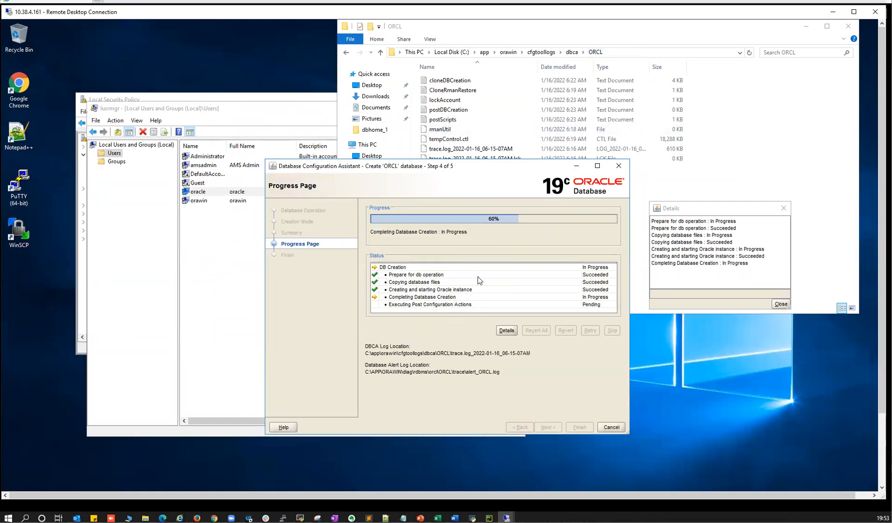
- Add 'set ORACLE_SID', 'set ORACLE_HOME' and 'sqlplus / as sysdba' lines below the dbhome_1 path
click(403, 518)
click(238, 377)
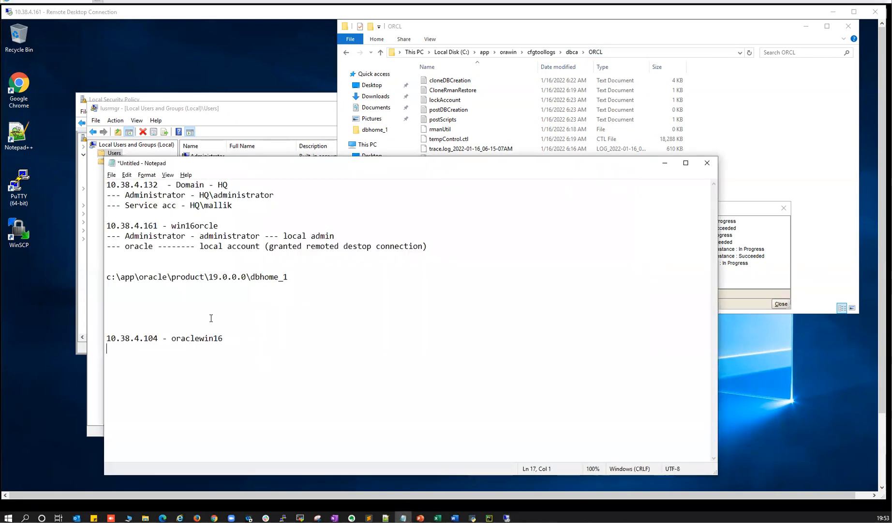
key(Return)
text(et)
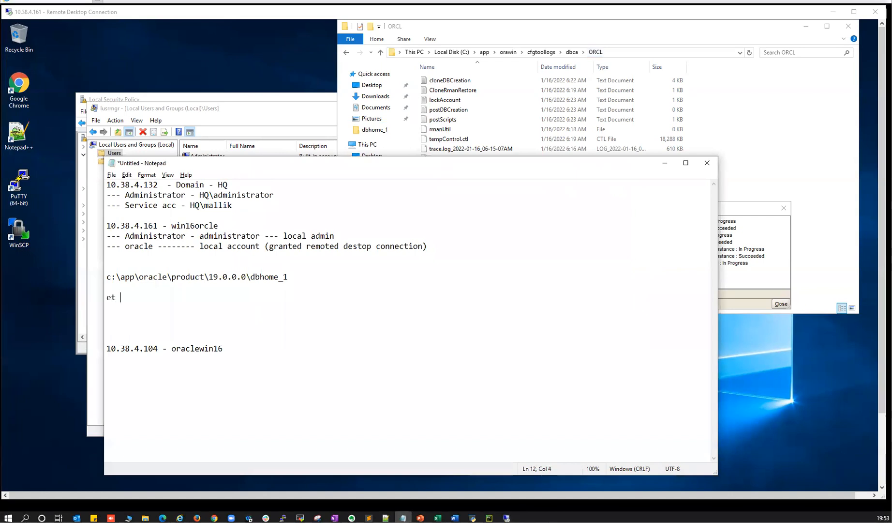
text(et ORACLE_SID)
key(Return)
text(set ORACLE_HOME)
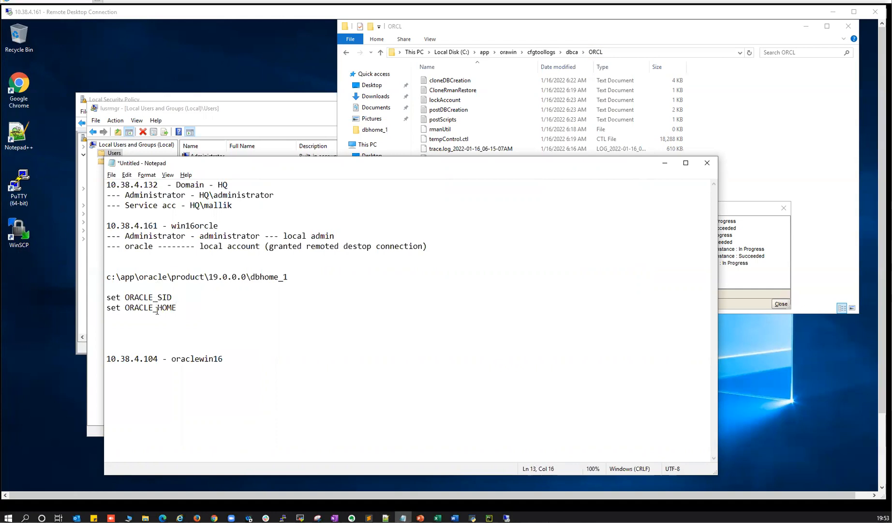
text(sqlplus / as stysdba)
key(Return)
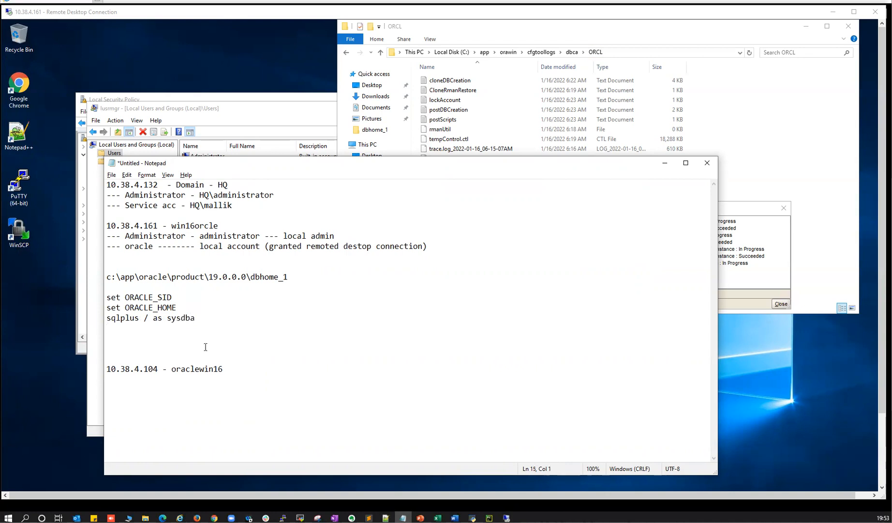
key(alt+Tab)
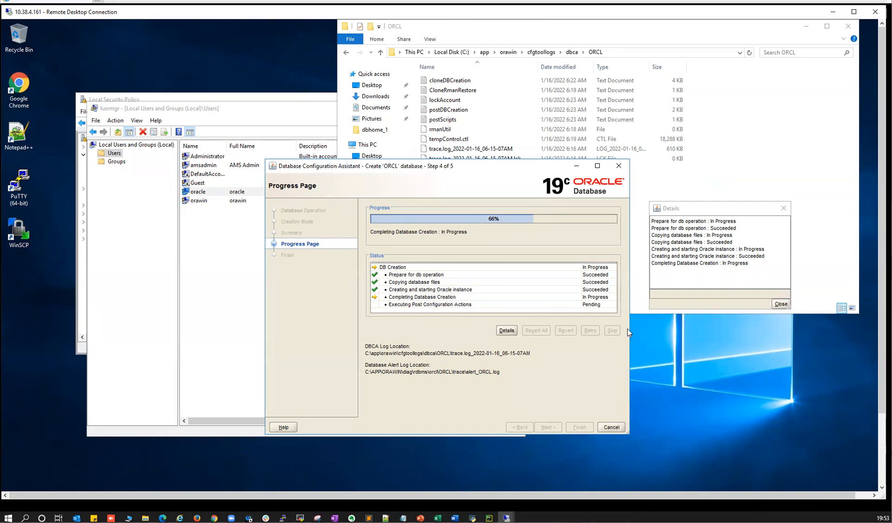
- Launch Command Prompt on the server via Start search for cmd
click(880, 463)
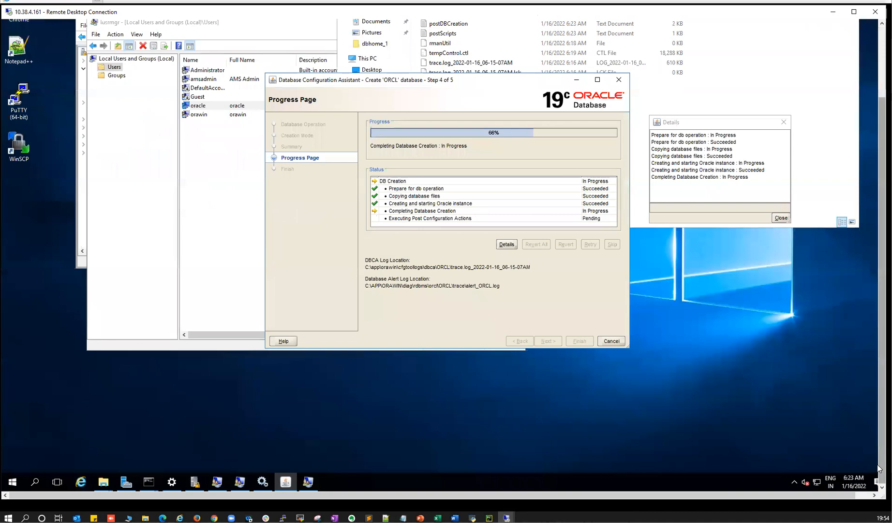
click(14, 482)
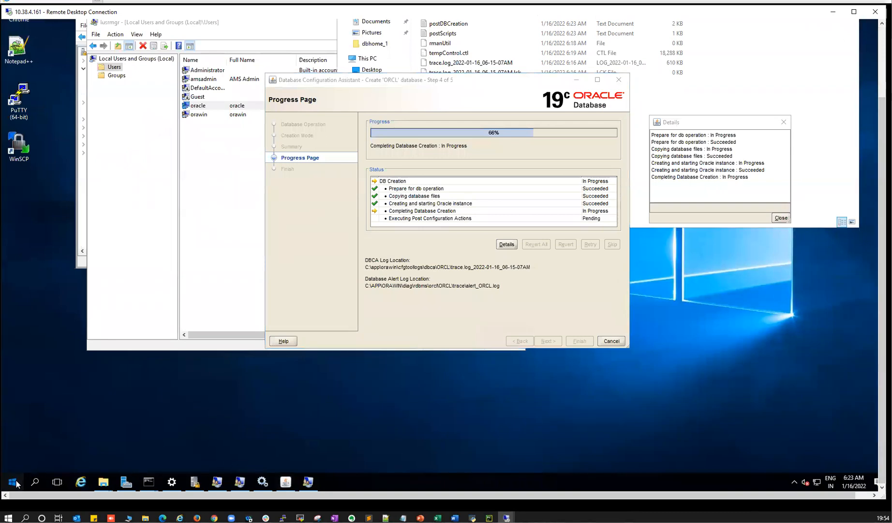
text(cmd)
key(Return)
drag(881, 141, 880, 69)
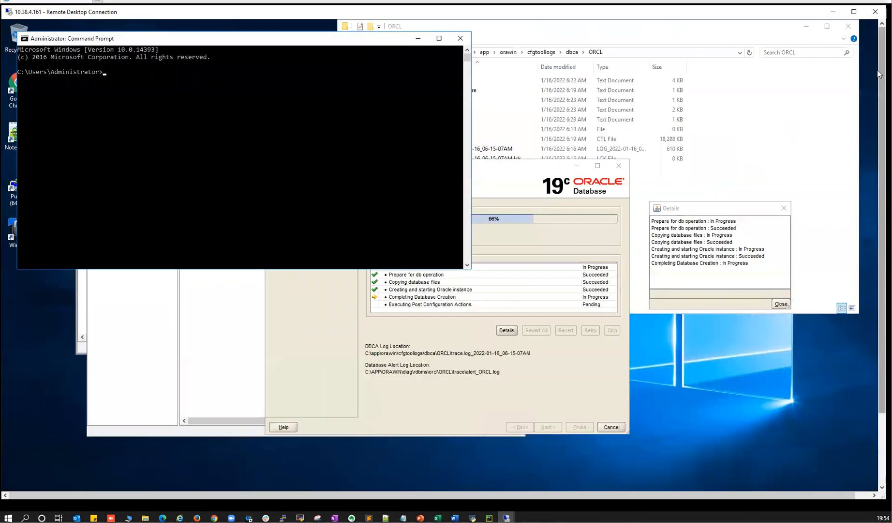
- Run 'set ORACLE_SID=ORCL' and start typing 'set ORACLE_HOME='
click(231, 139)
text(set )
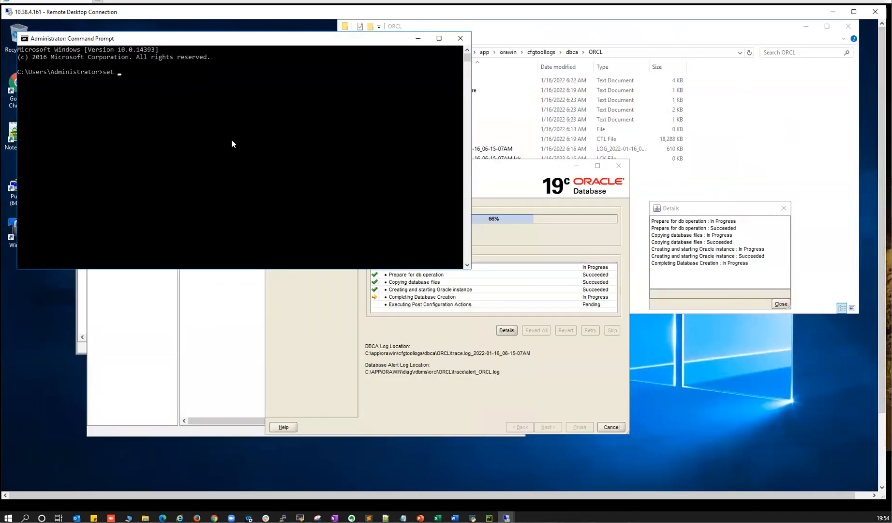
text(ORACLE_SID)
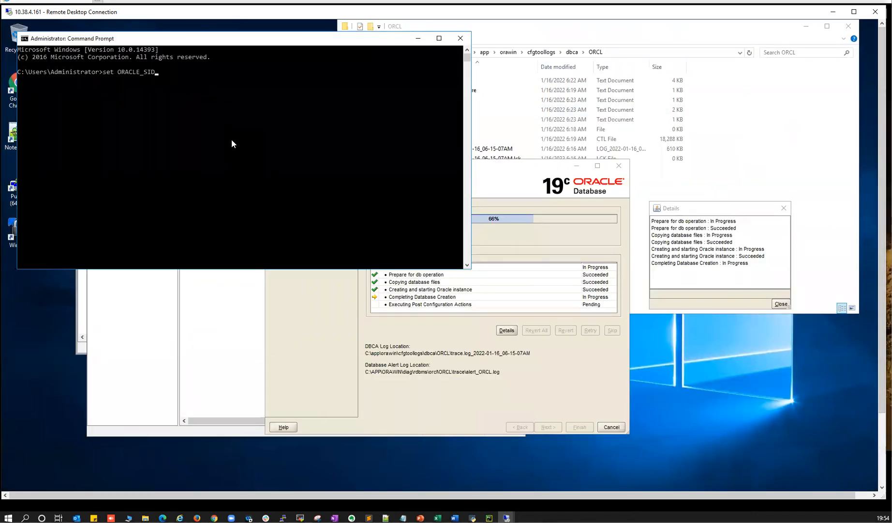
text(=ORCL)
key(Return)
text(set O)
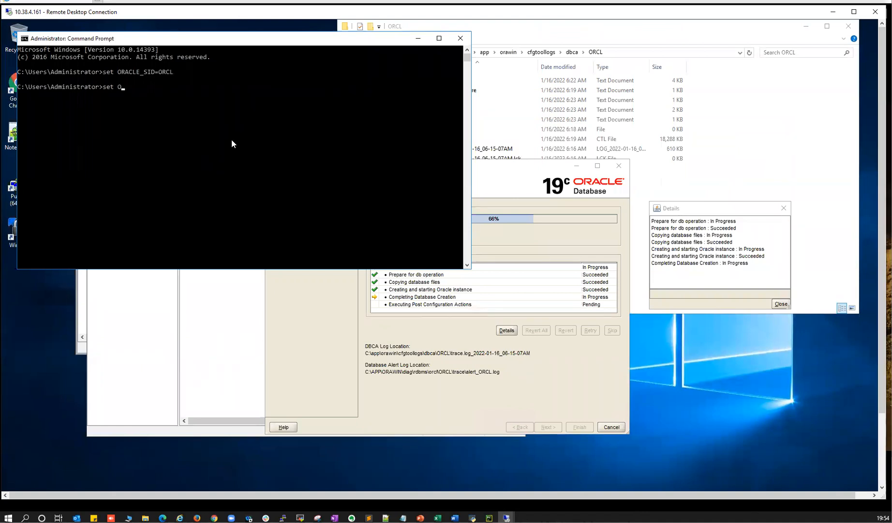
text(RACLE_HOME=)
- Switch to the ORCL folder Explorer window and go up to the app folder
click(879, 460)
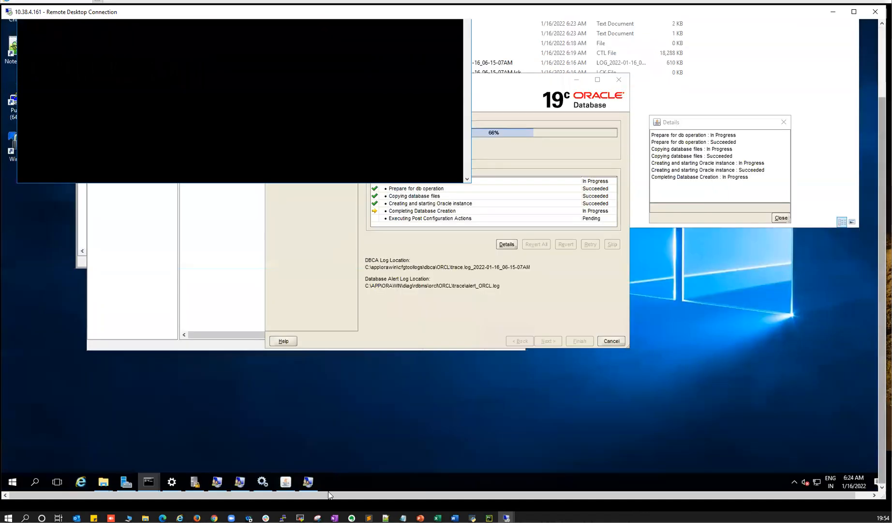
click(104, 485)
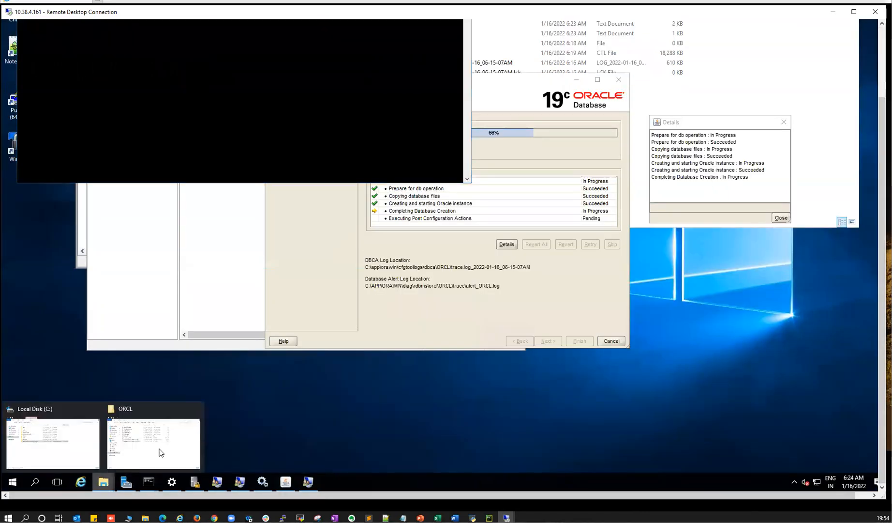
click(159, 450)
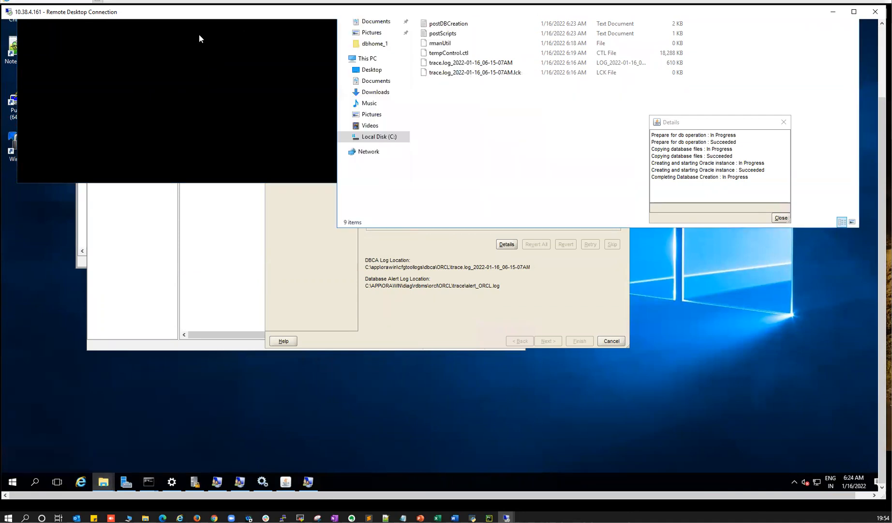
click(879, 49)
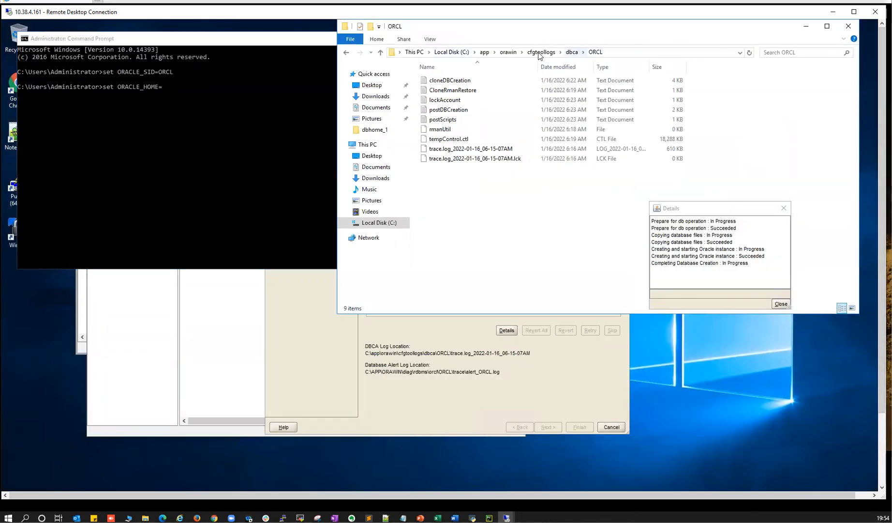
click(507, 52)
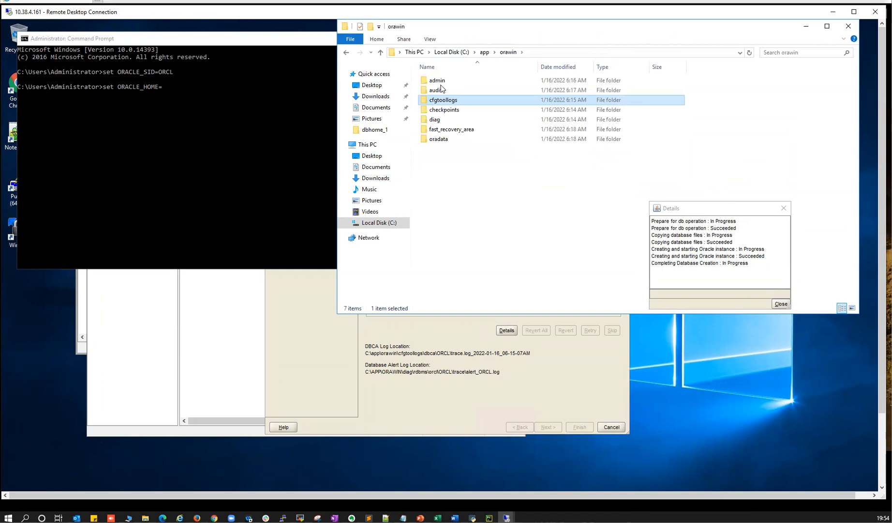
click(484, 52)
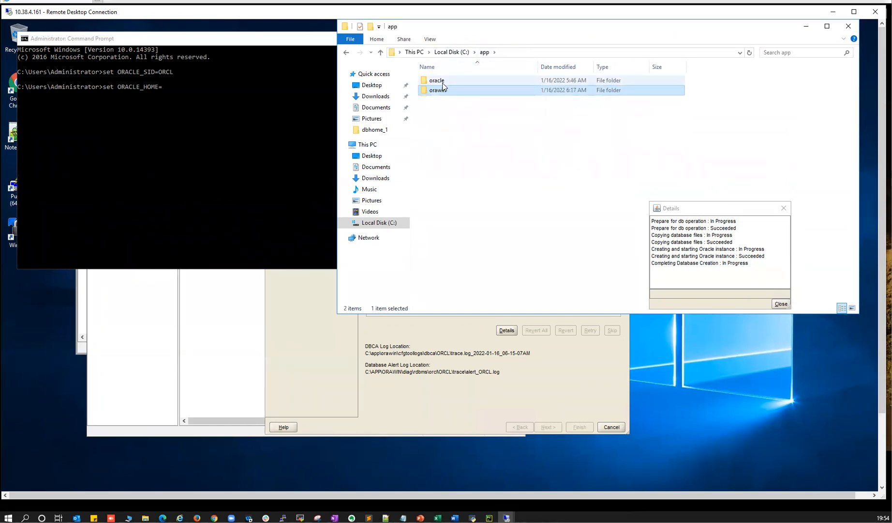
- Open oracle\product\19.0.0.0\dbhome_1, copy its full path, and return to Command Prompt
double_click(443, 82)
double_click(443, 83)
double_click(442, 82)
double_click(442, 82)
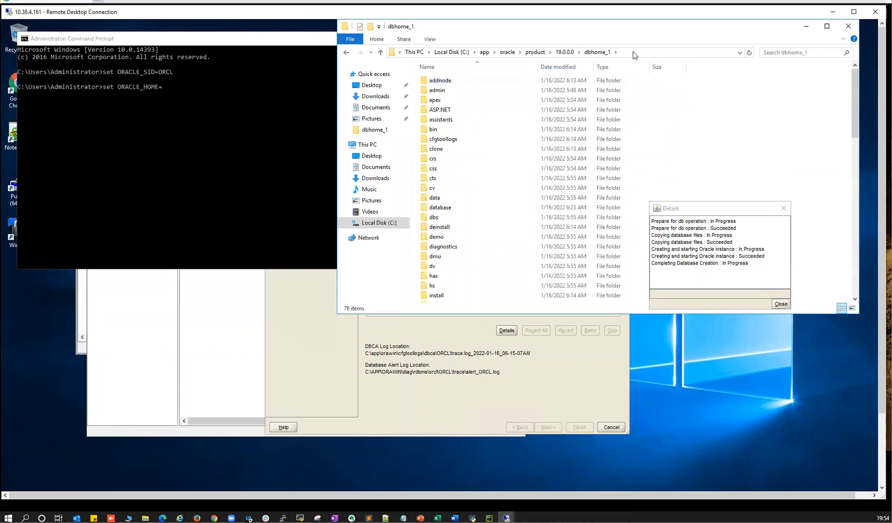
click(634, 55)
right_click(485, 52)
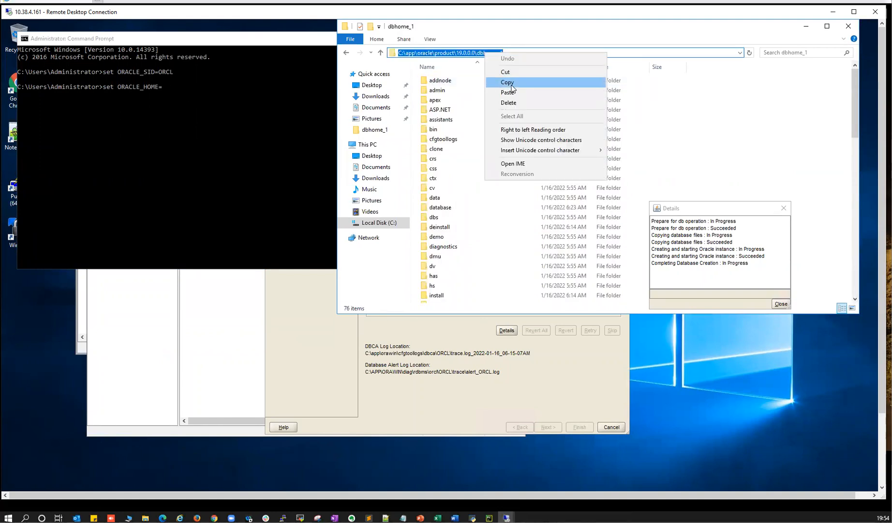
click(504, 84)
click(159, 150)
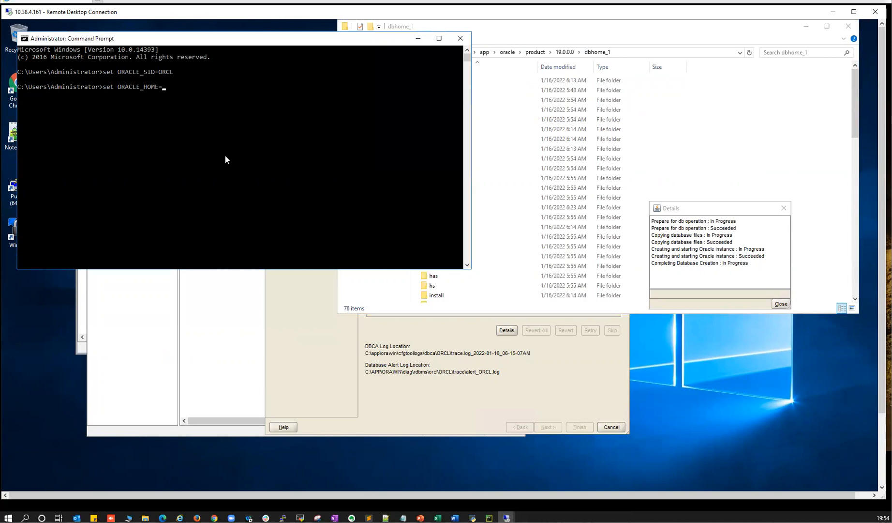
- Set ORACLE_HOME to the pasted dbhome_1 path and launch SQL*Plus
key(ctrl+v)
key(Return)
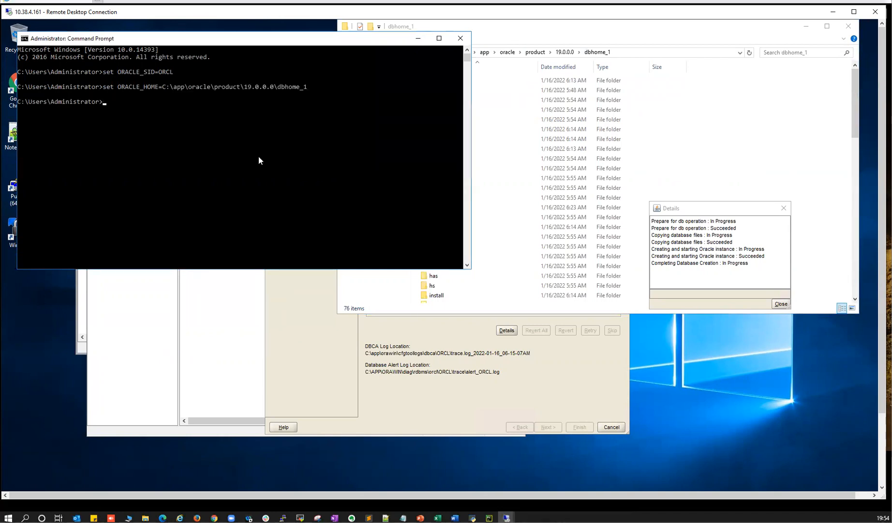
text(sqlplus /)
key(BackSpace)
key(BackSpace)
key(Return)
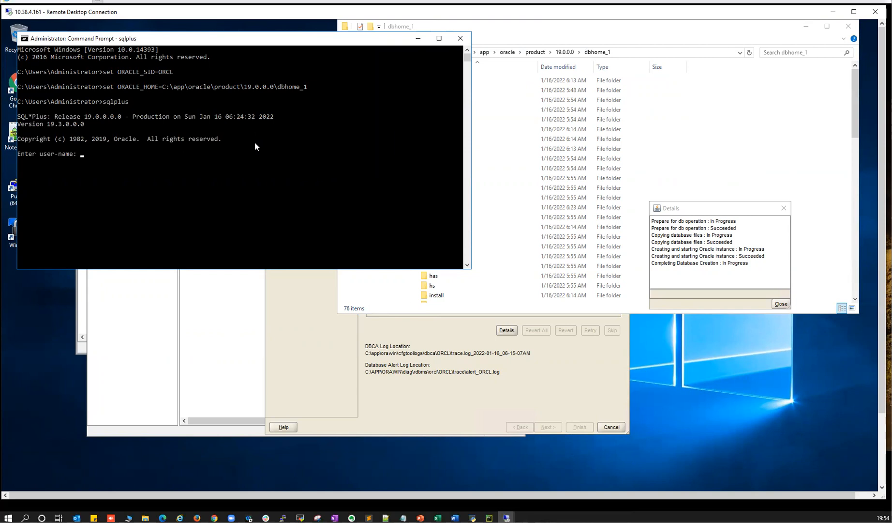
- Log in as / as sysdba, find only an idle instance, and exit SQL*Plus while DBCA runs
text(/ as sysdba)
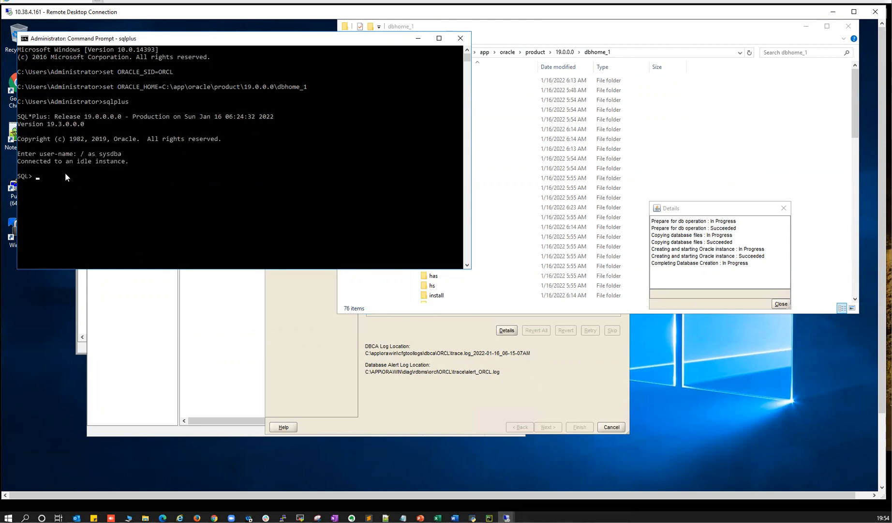
click(553, 395)
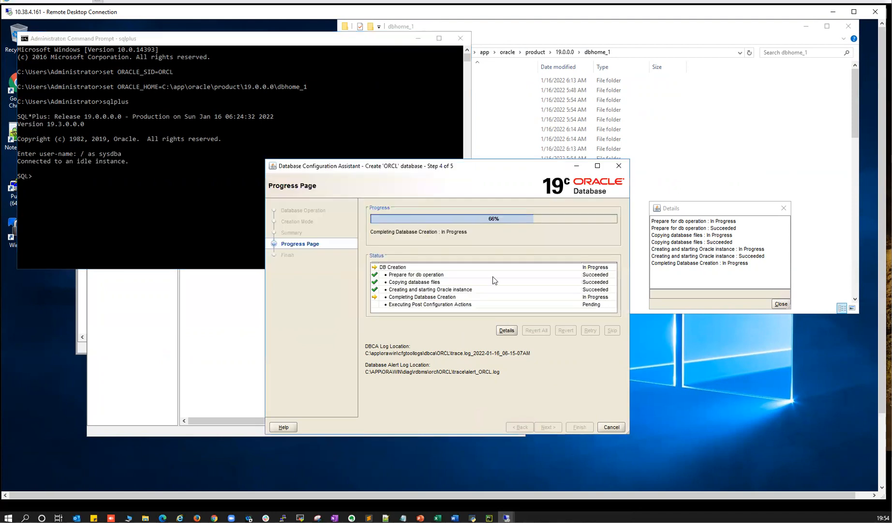
click(148, 163)
text(exit)
key(Return)
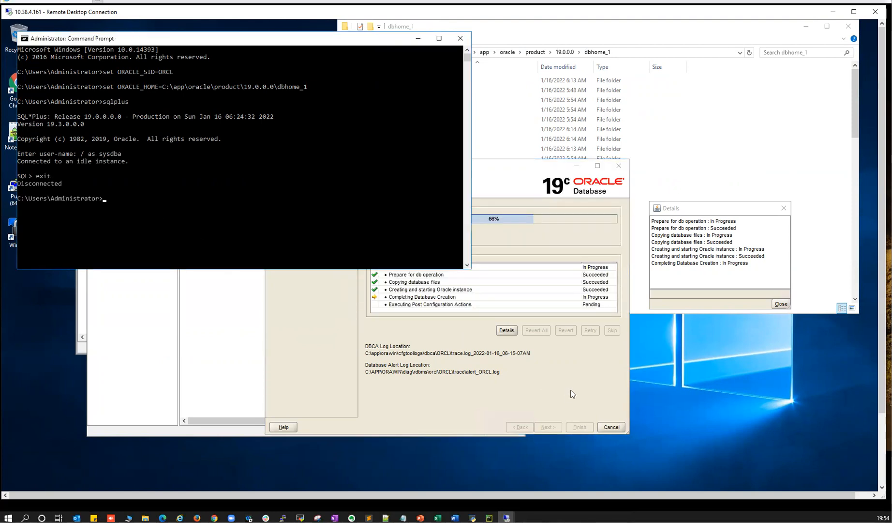
click(555, 386)
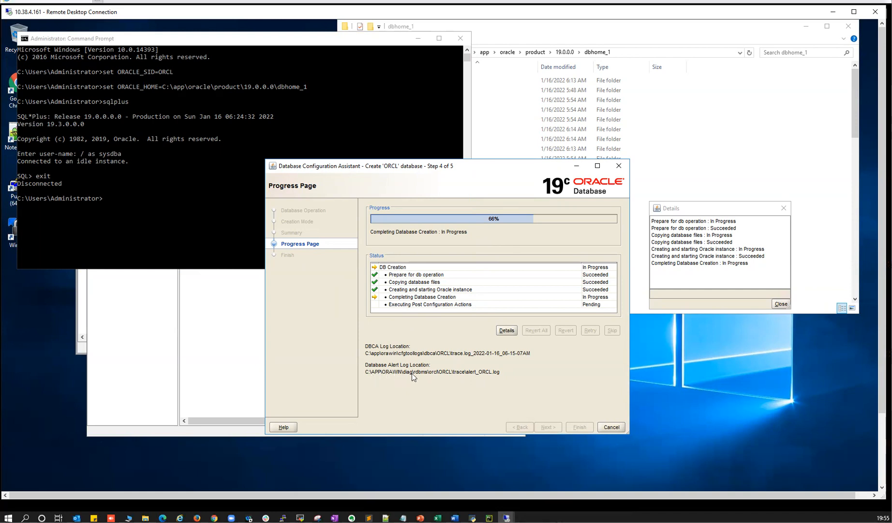
- Switch to the dbhome_1 File Explorer window on the remote desktop
drag(428, 373, 421, 376)
click(881, 459)
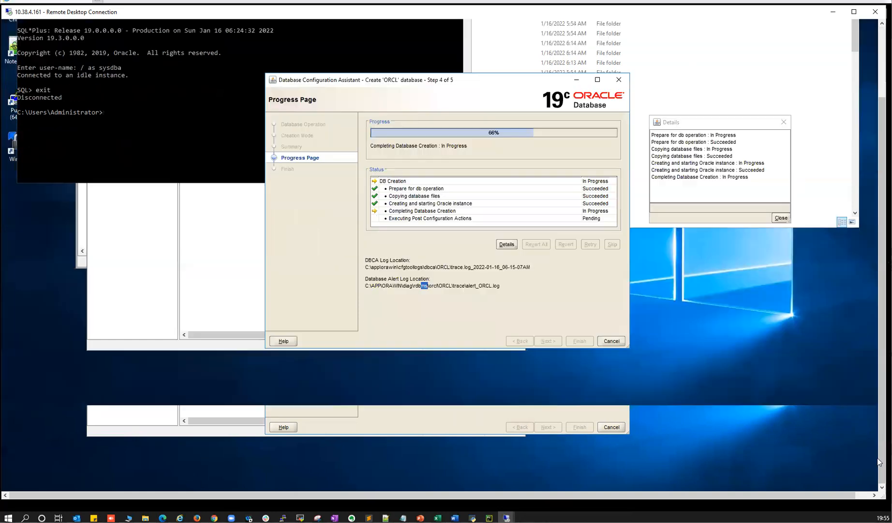
mouse_move(113, 482)
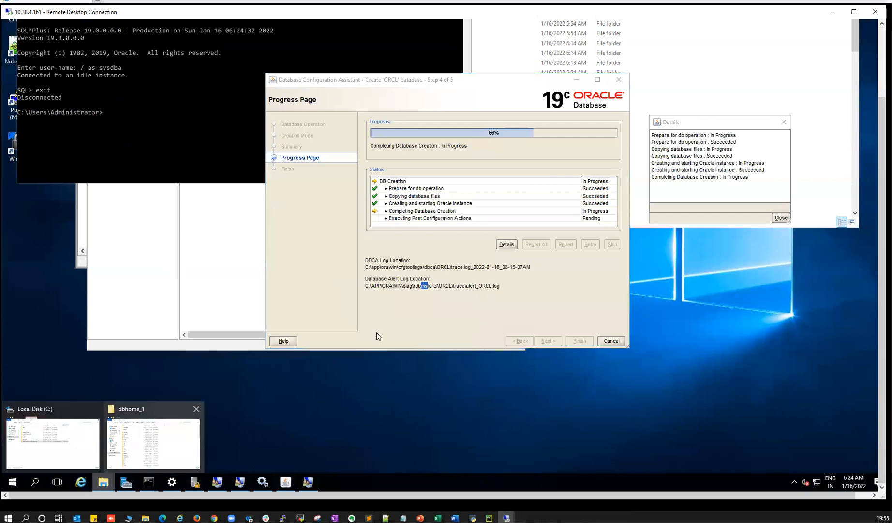
click(150, 422)
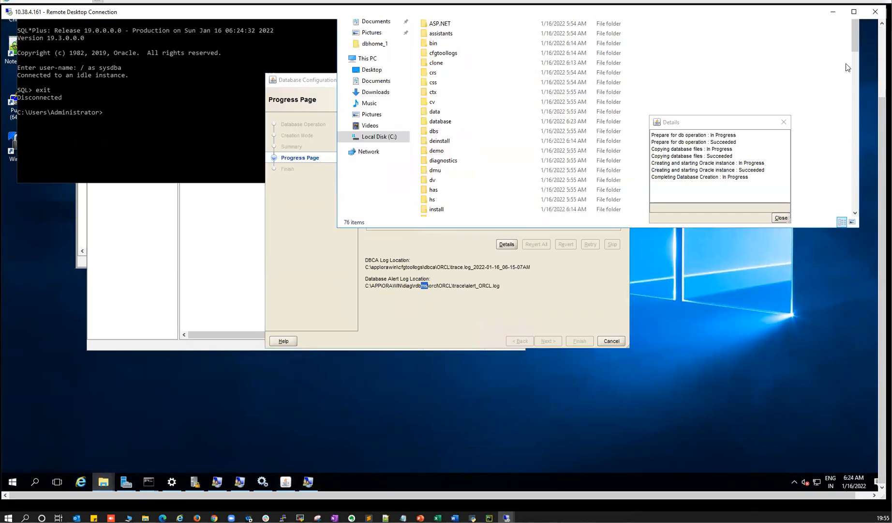
click(882, 70)
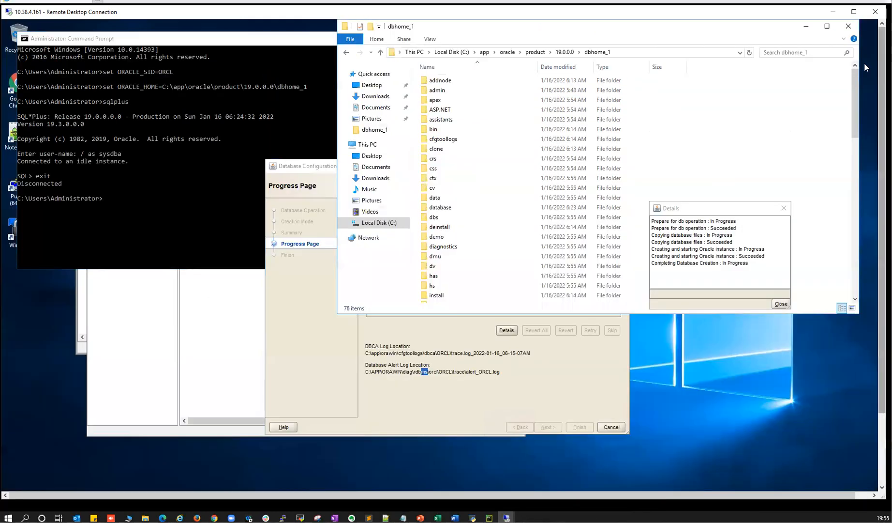
- Browse C:\app\orawin\diag\rdbms\orcl\orcl\trace and open the alert_orcl log
click(492, 52)
click(486, 52)
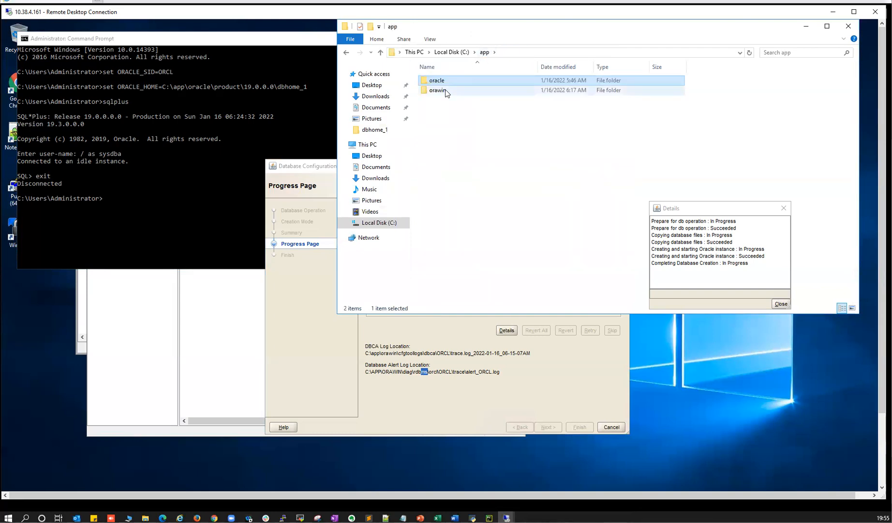
double_click(442, 88)
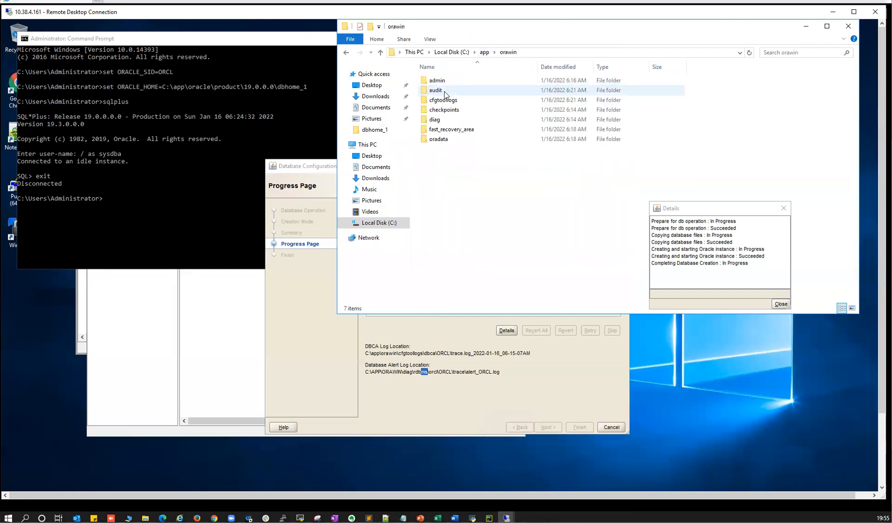
double_click(437, 119)
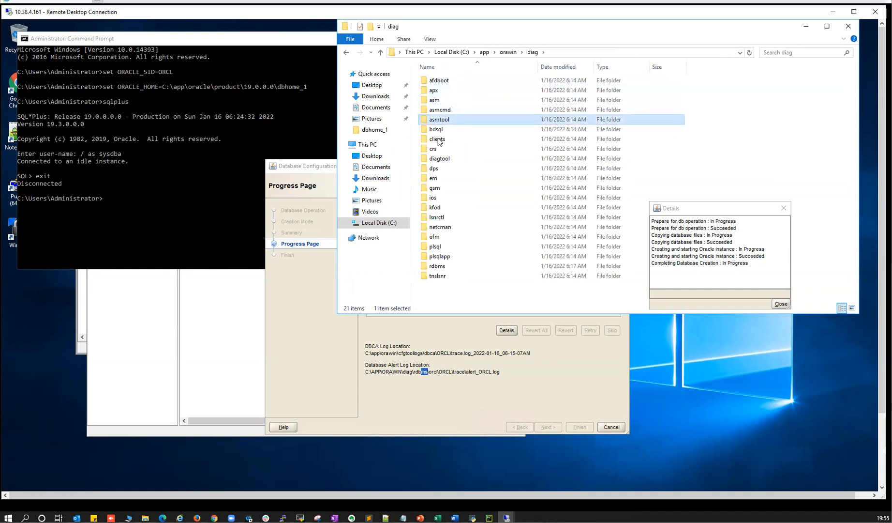
click(438, 266)
double_click(438, 268)
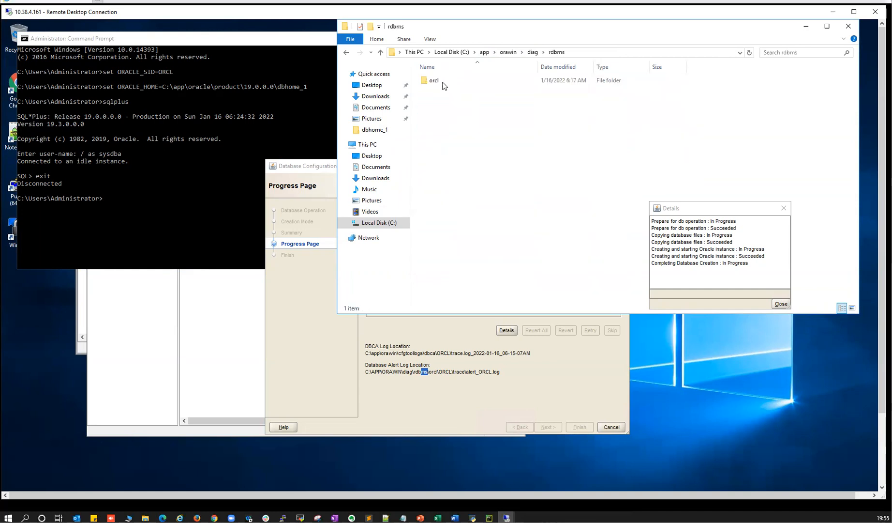
click(433, 82)
double_click(433, 82)
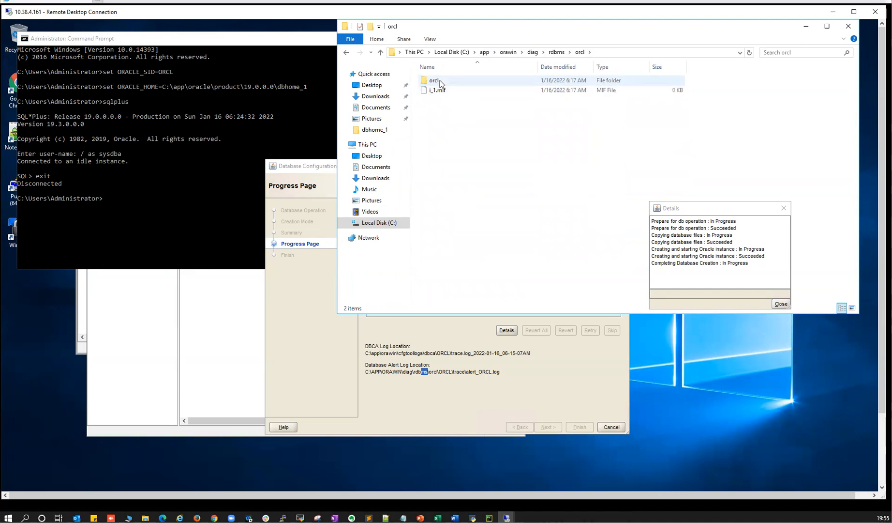
double_click(440, 80)
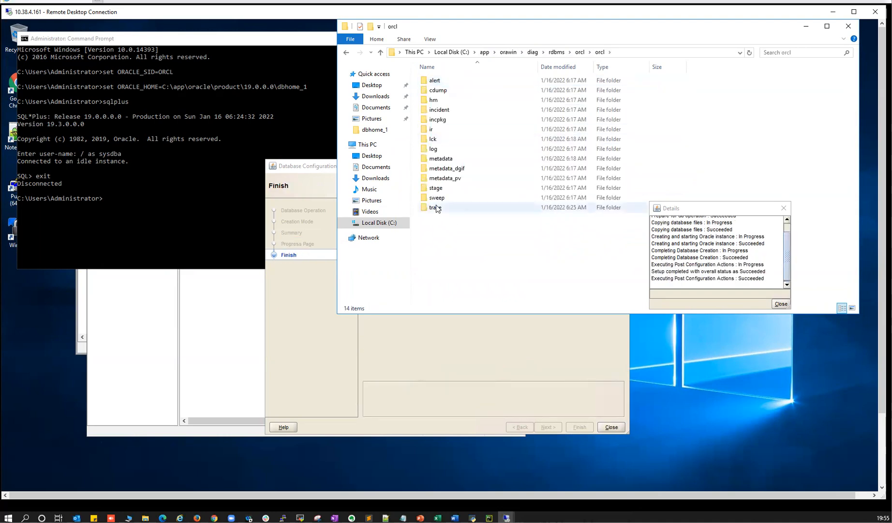
double_click(436, 207)
double_click(441, 81)
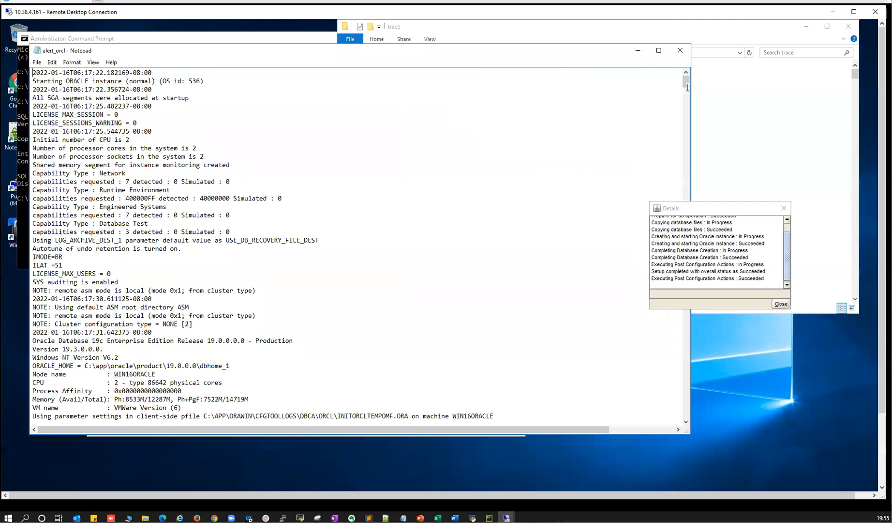
- Scroll alert_orcl to the end, highlight lines through 'Completed: ALTER DATABASE OPEN', close it, and minimize Explorer
drag(688, 87, 690, 429)
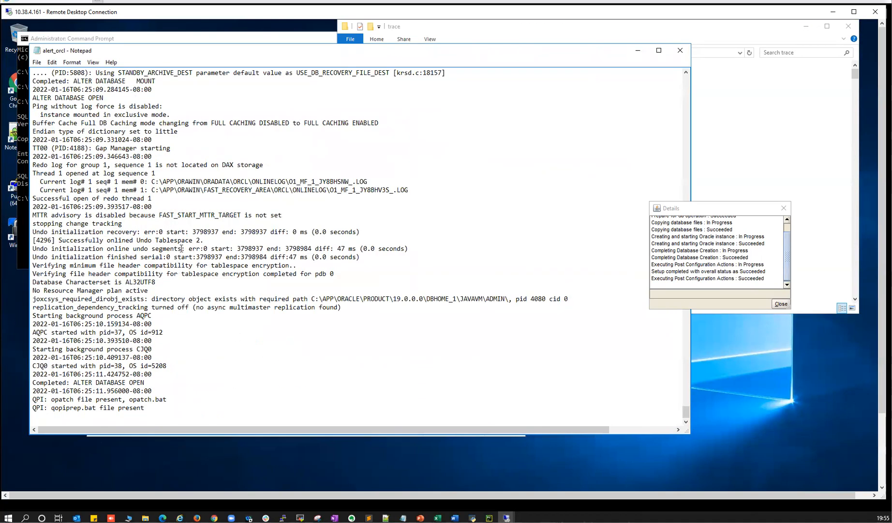
drag(56, 131, 78, 190)
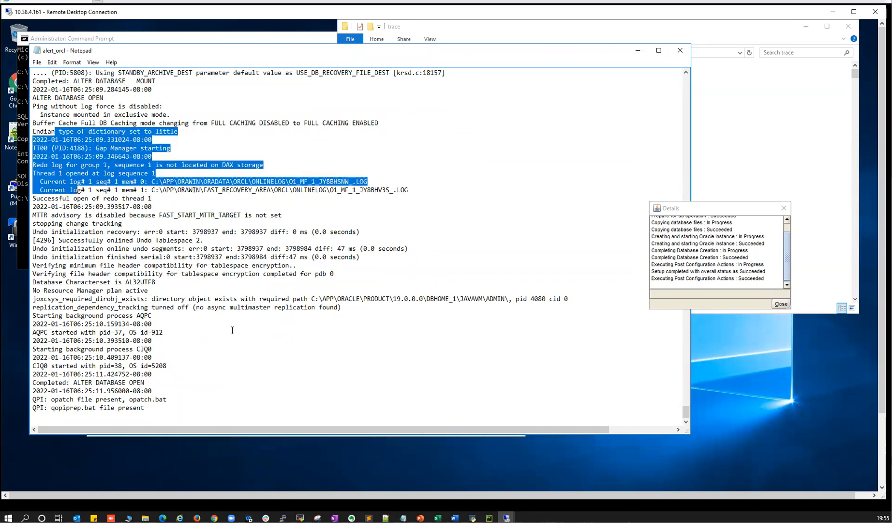
drag(233, 330, 155, 390)
click(680, 51)
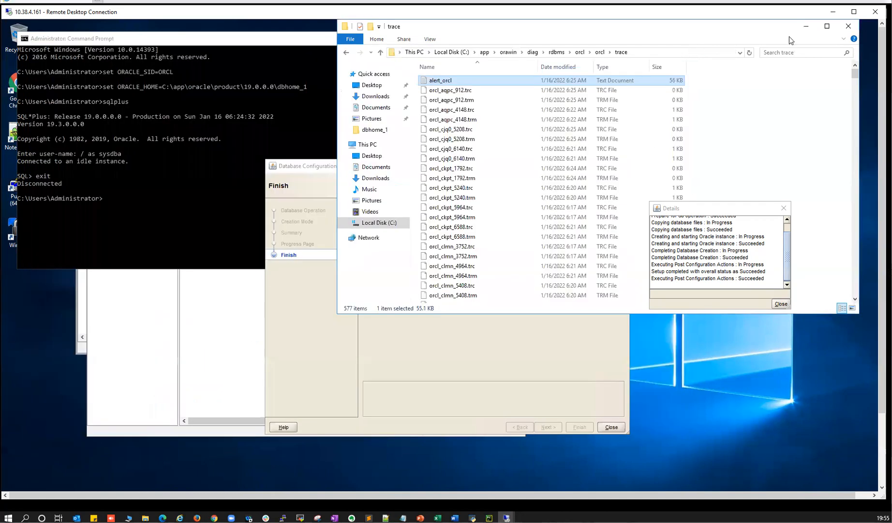
click(806, 26)
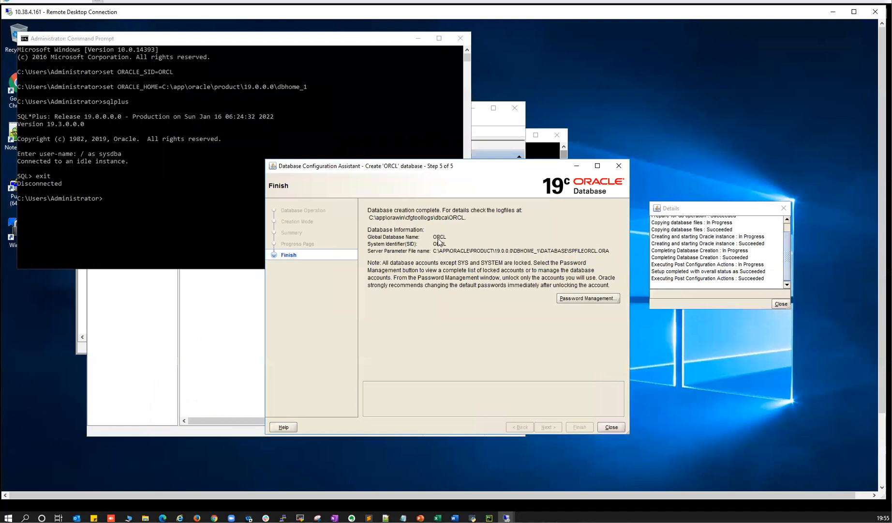
- Close the DBCA Details log and the finished Database Configuration Assistant
click(781, 303)
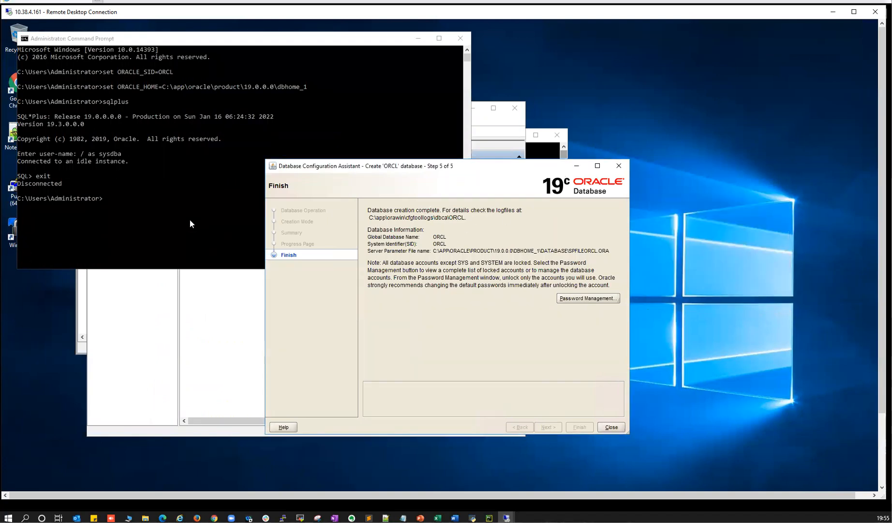
click(171, 211)
click(612, 427)
- Run sqlplus / as sysdba and query v$database, showing ORCL in READ WRITE mode
text(sqlplus )
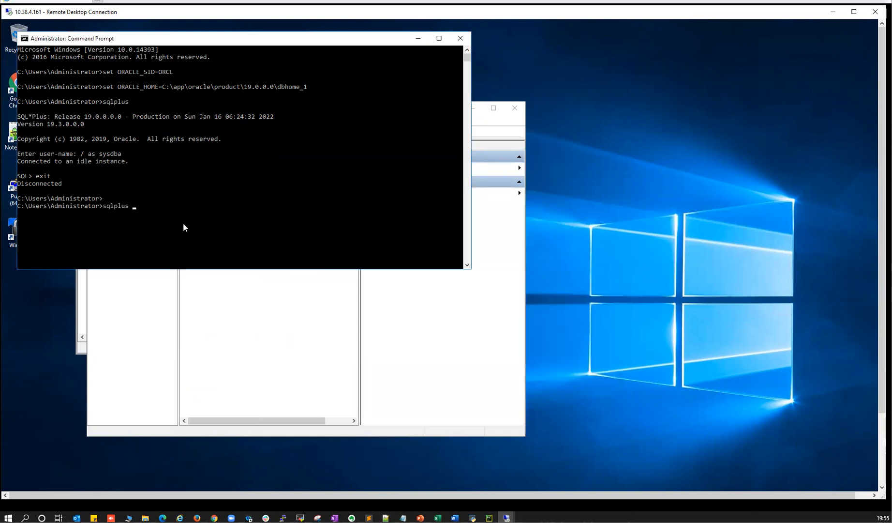
text(/ as sysdba)
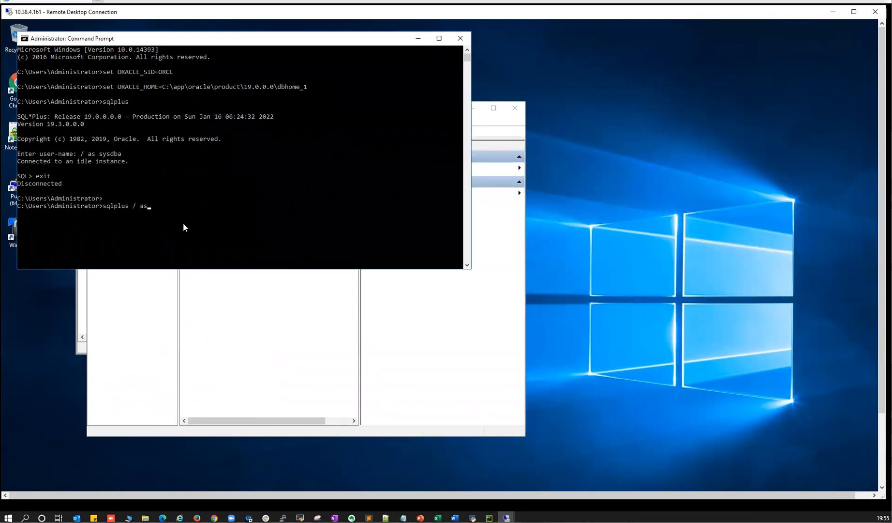
key(Return)
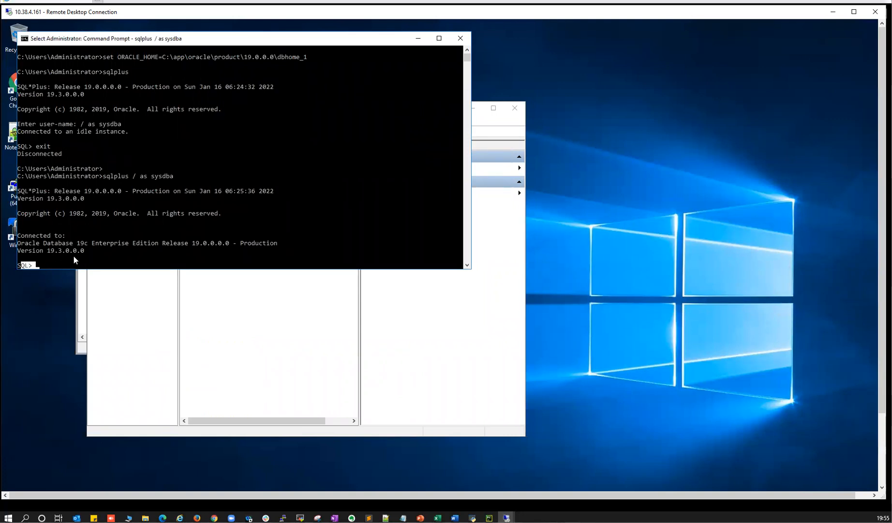
text(select name)
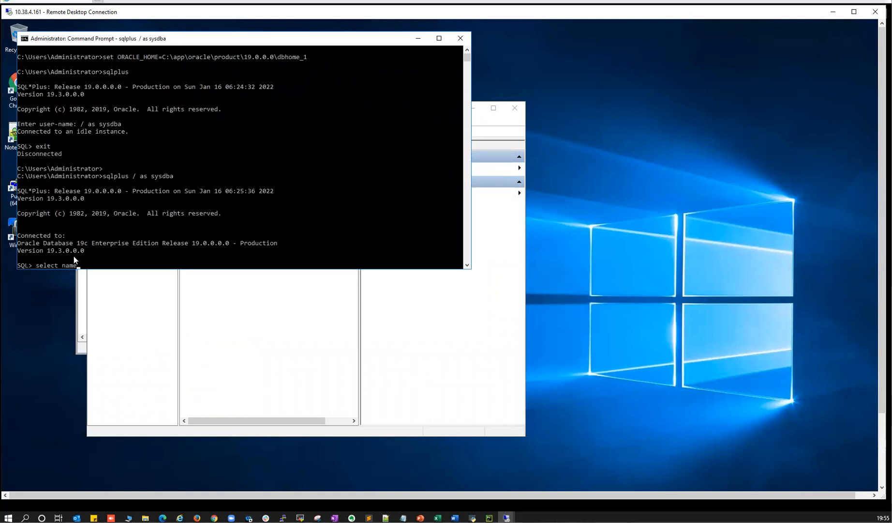
text(, open_mode from v$databas)
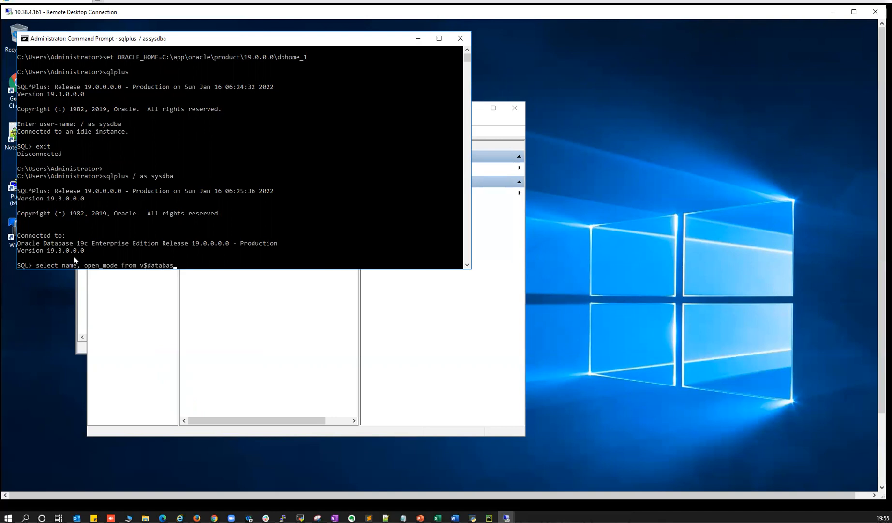
text(e;)
key(Return)
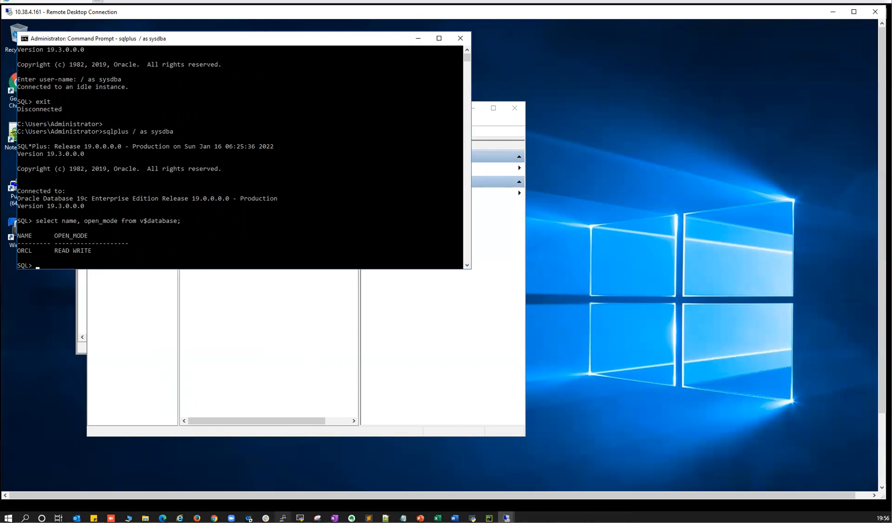
click(403, 517)
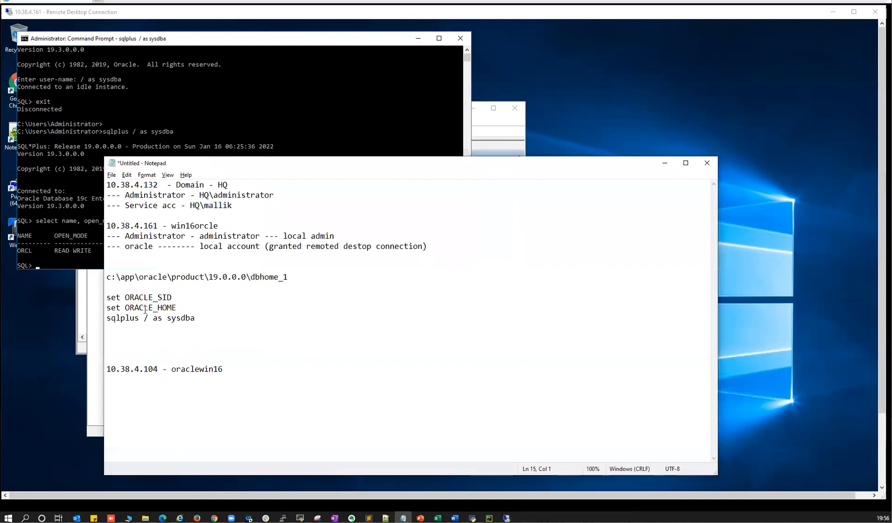
- Highlight the service and oracle account entries in the notes, then return to the remote SQL*Plus session
drag(194, 206, 234, 203)
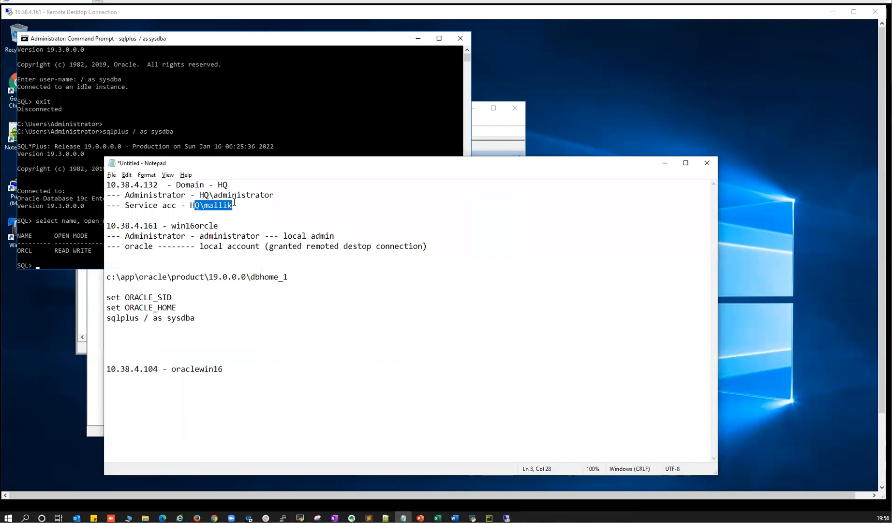
drag(125, 246, 153, 247)
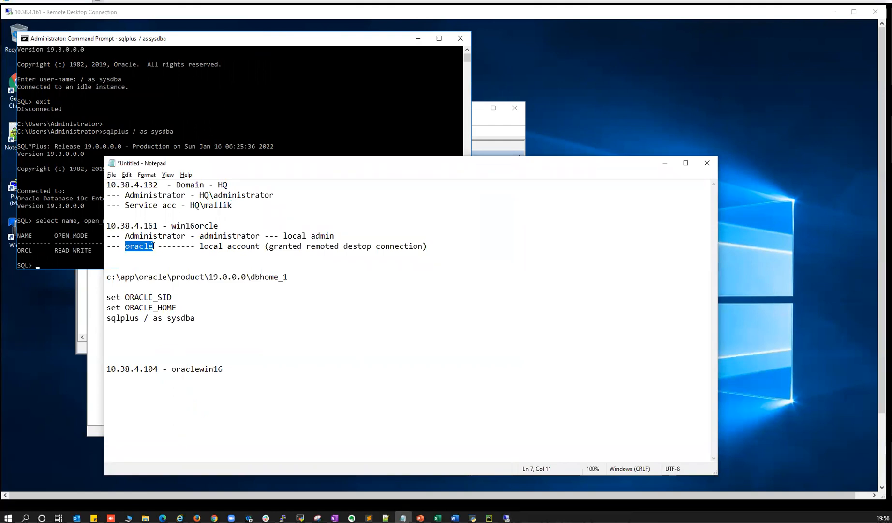
click(153, 248)
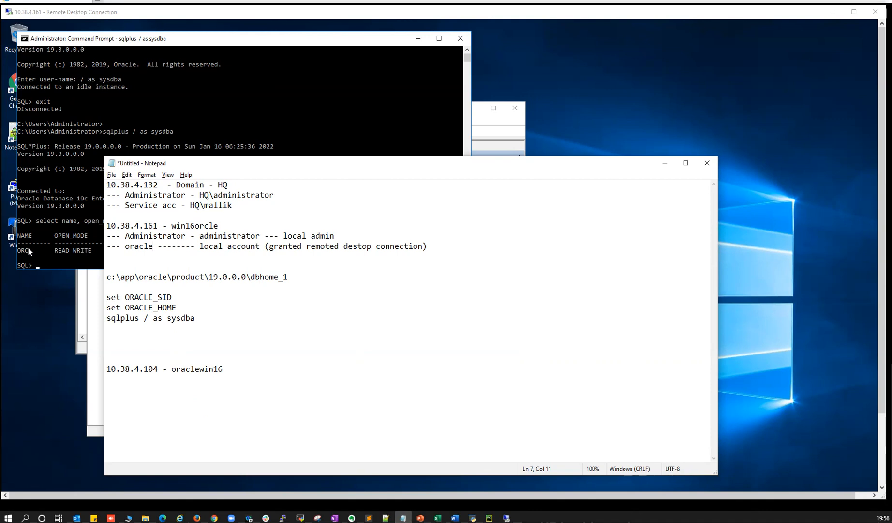
key(alt+Tab)
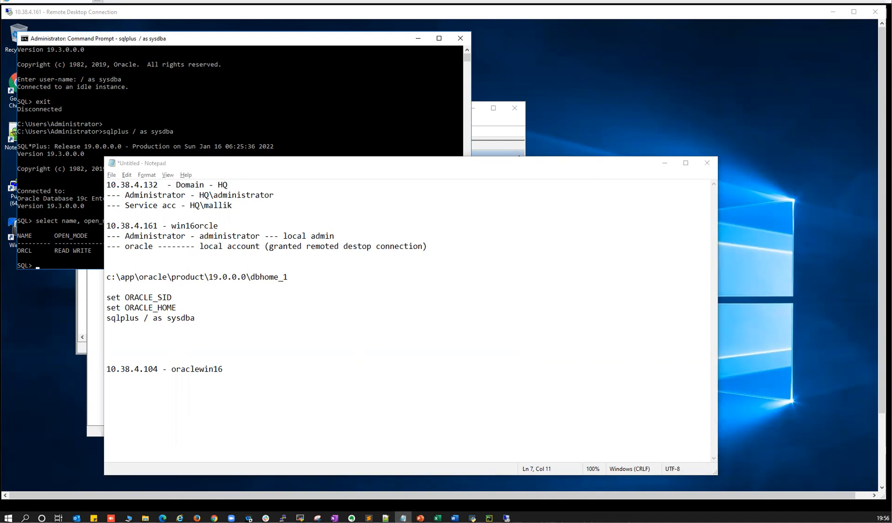
click(56, 235)
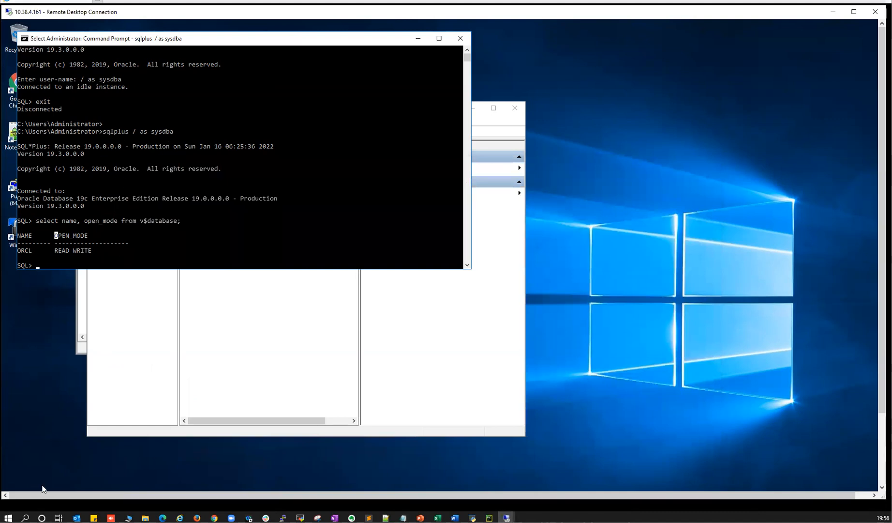
- Search 'varia' in Start to open System Properties and its Environment Variables dialog
drag(882, 334, 882, 412)
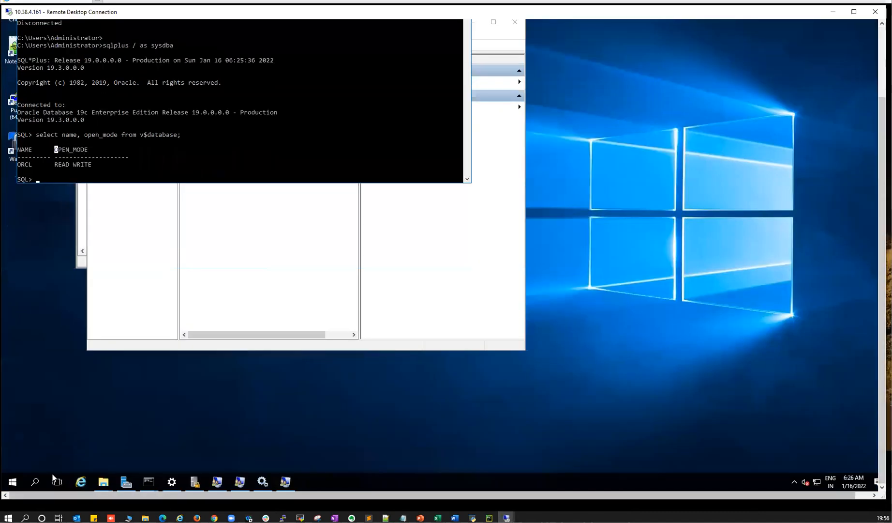
click(15, 482)
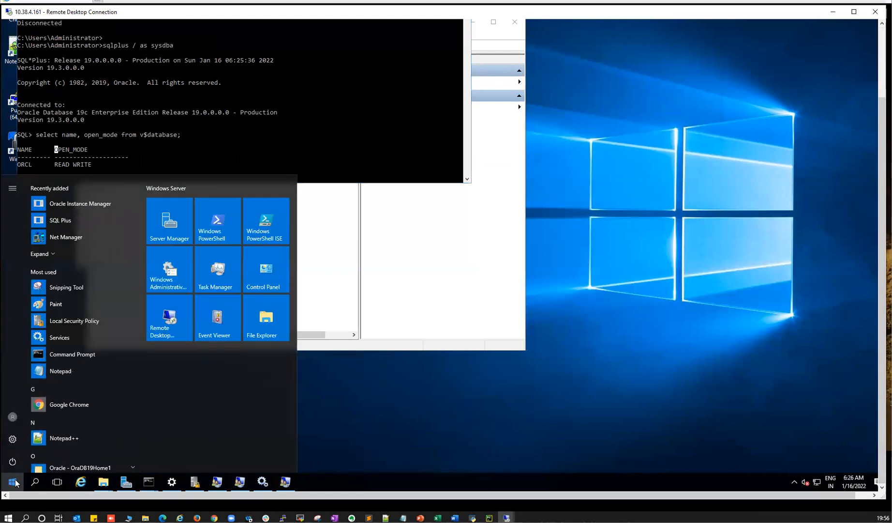
text(varia)
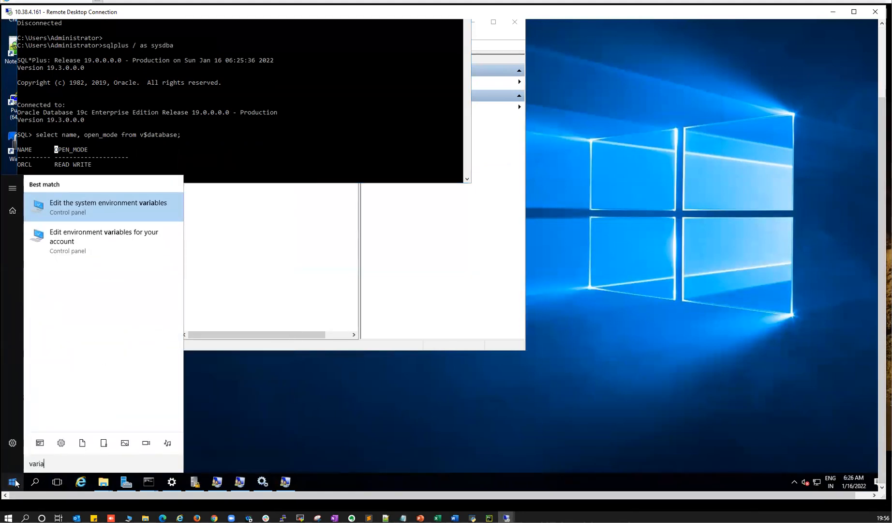
key(Return)
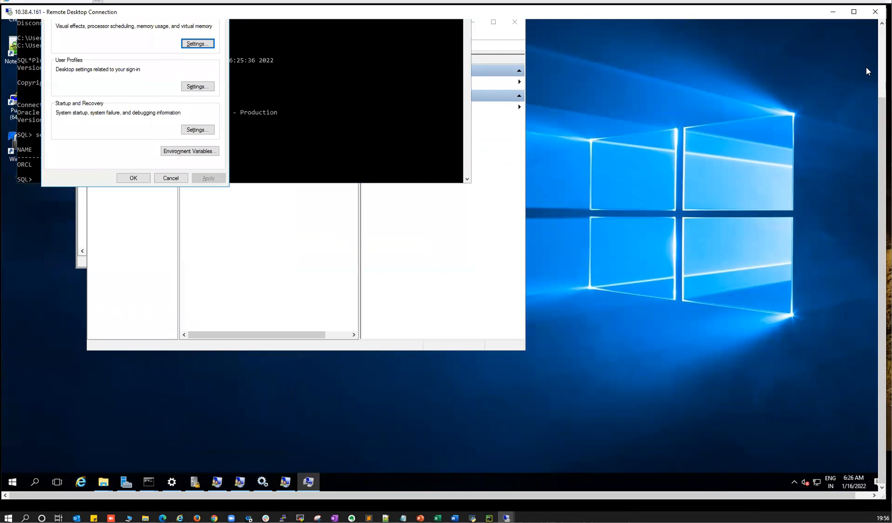
click(882, 62)
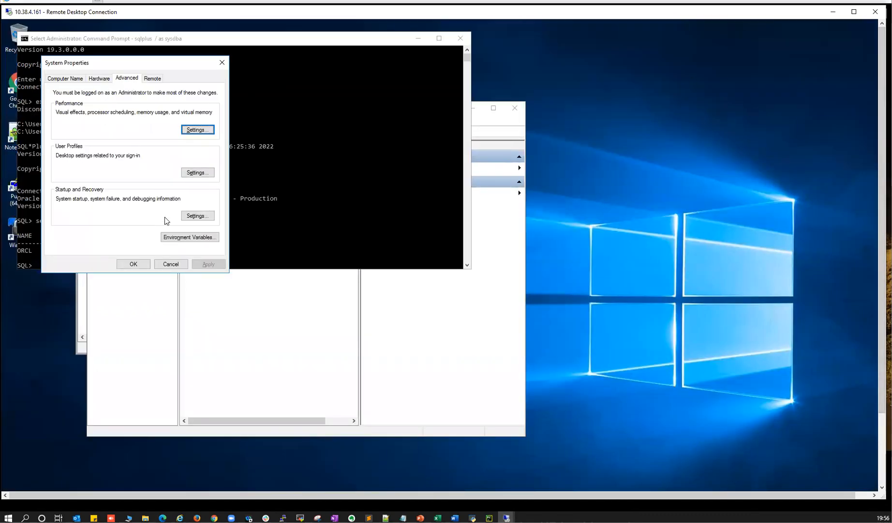
click(179, 237)
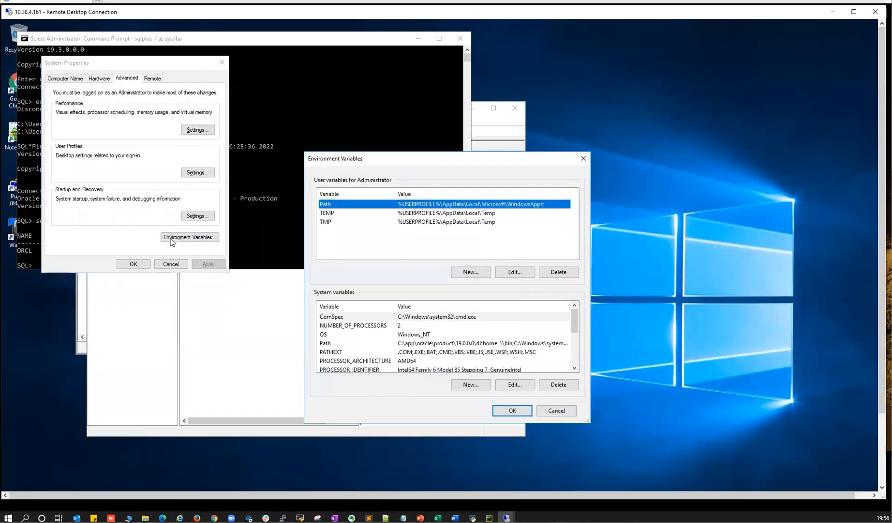
- Inspect the system Path entries, led by C:\app\oracle\product\19.0.0.0\dbhome_1\bin, then cancel without changes
click(329, 213)
click(328, 205)
click(348, 325)
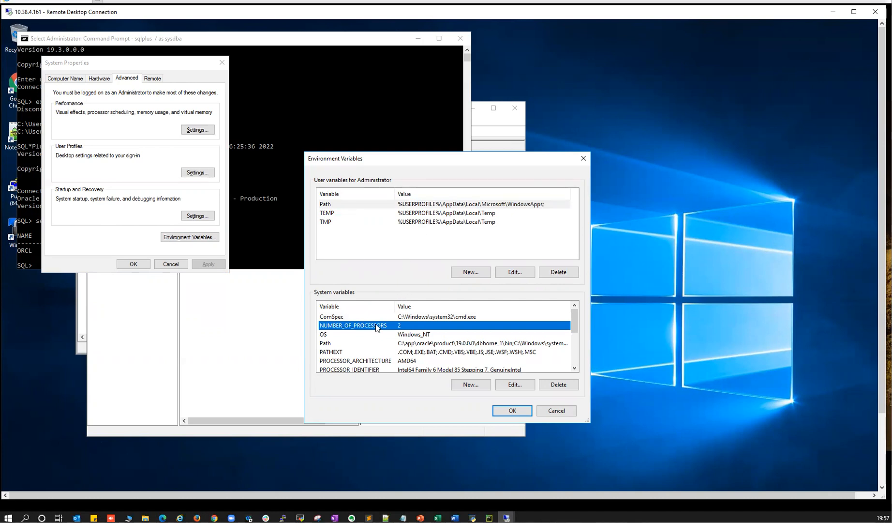
double_click(326, 343)
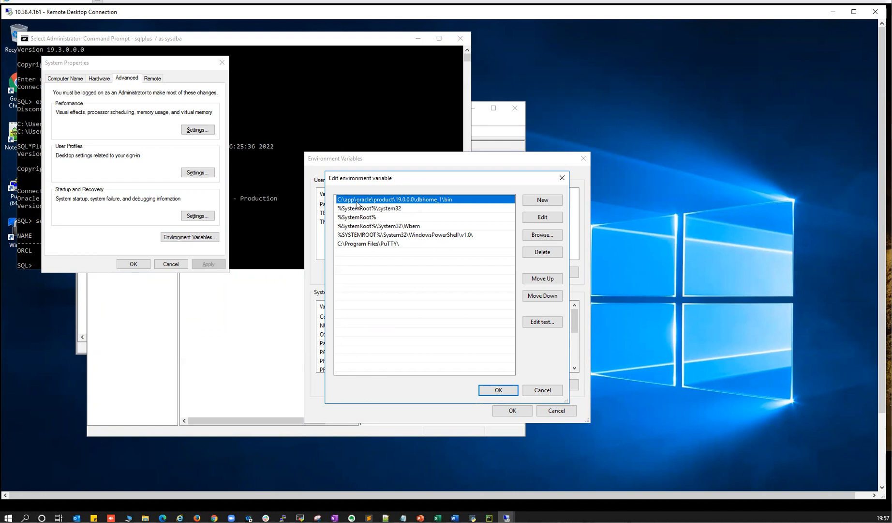
click(542, 389)
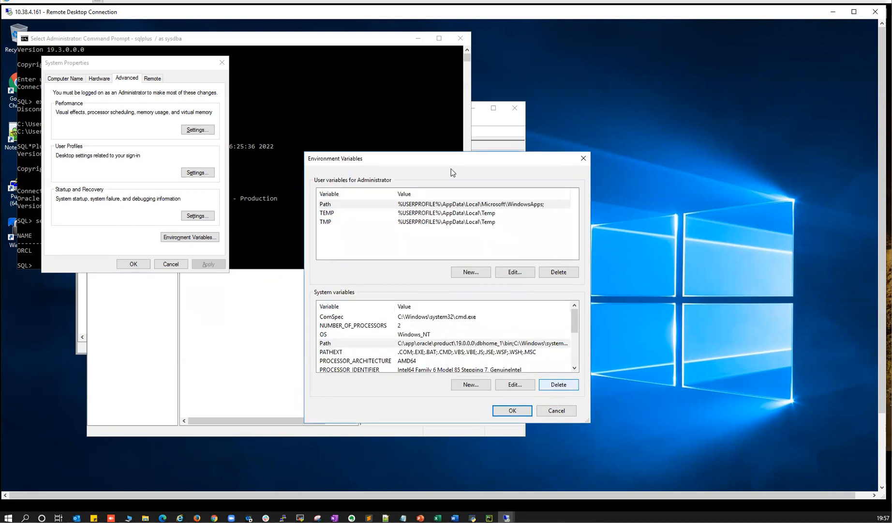
click(242, 78)
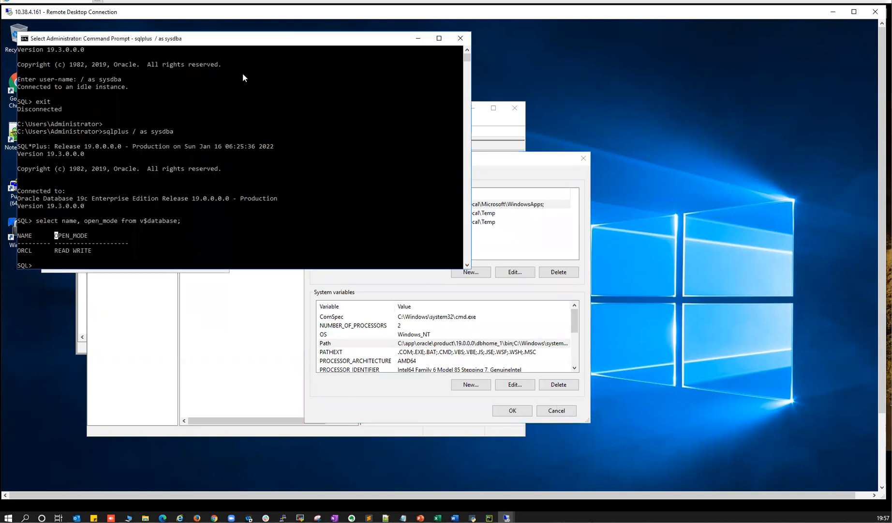
- Close the old sqlplus console and start a fresh cmd window from Start
click(460, 37)
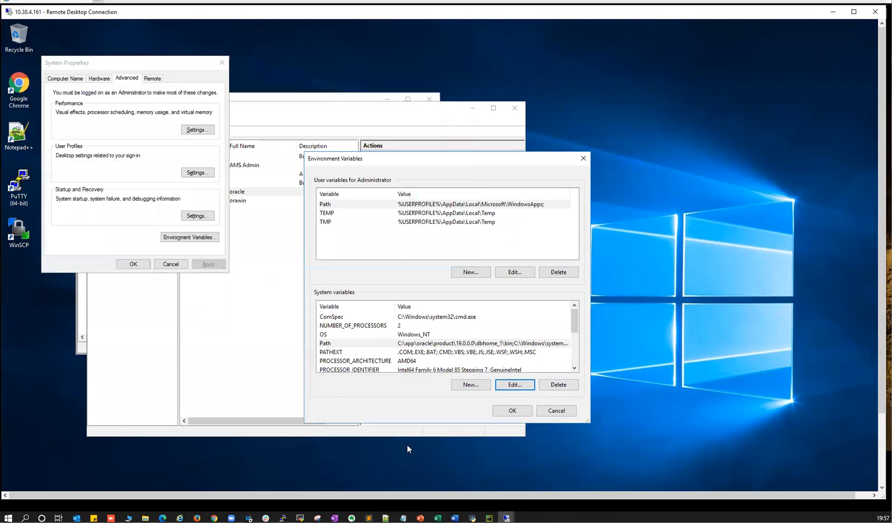
click(880, 474)
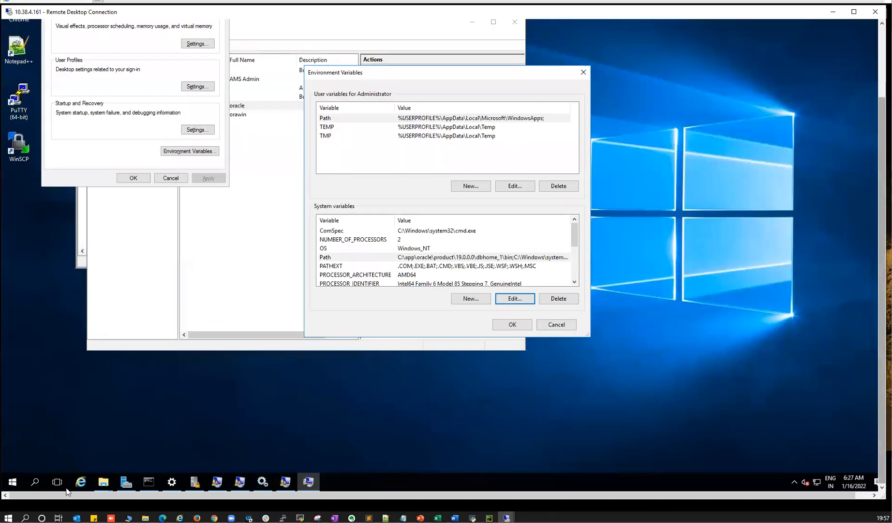
click(15, 482)
text(cmd)
key(Return)
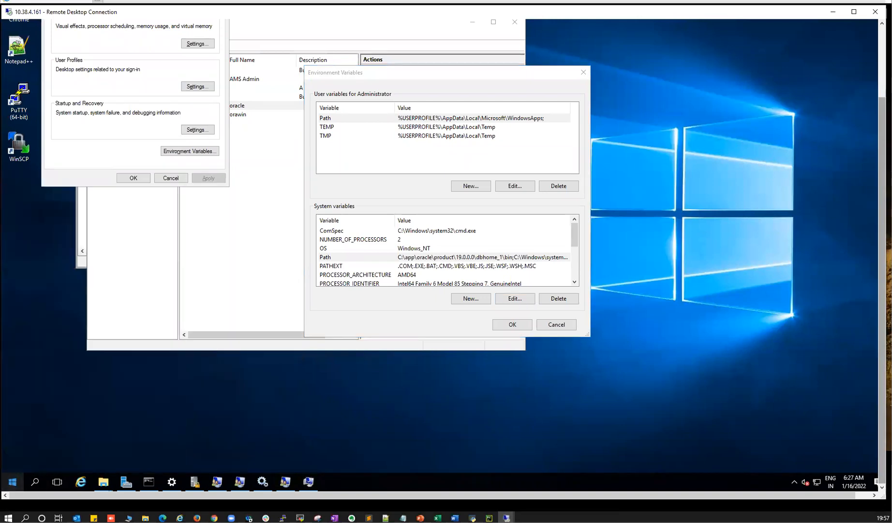
click(881, 46)
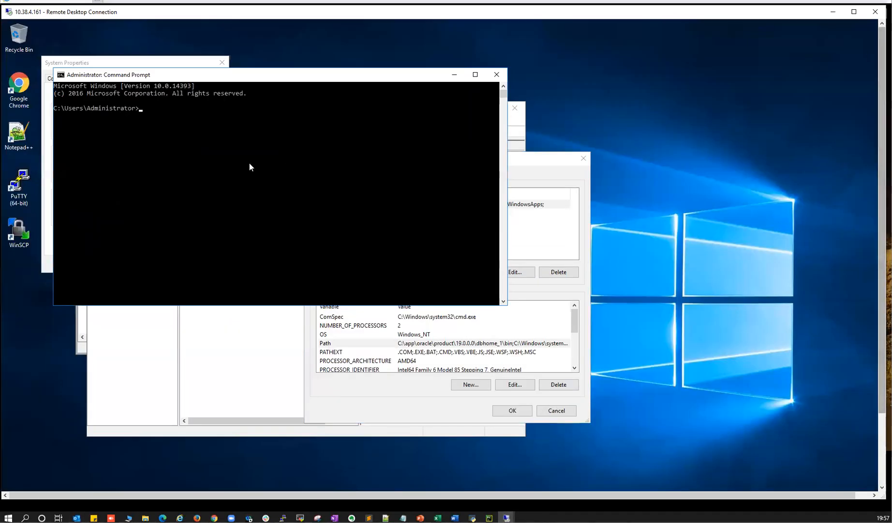
- Run sqlplus in the new console and connect as / as sysdba
text(sq.lplus)
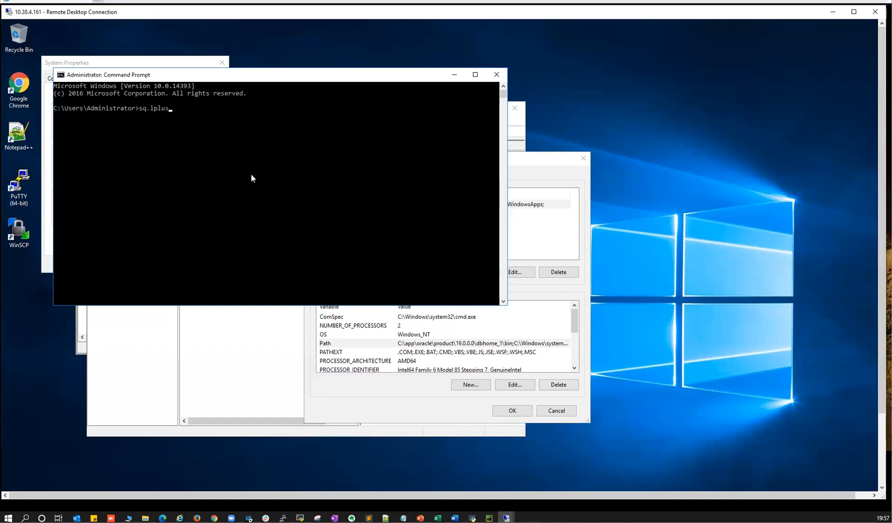
key(Return)
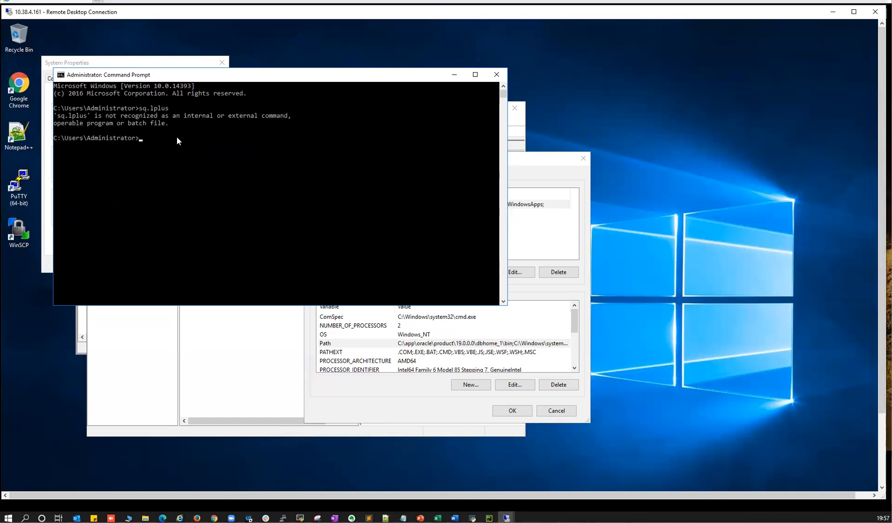
text(sqlplus)
key(Return)
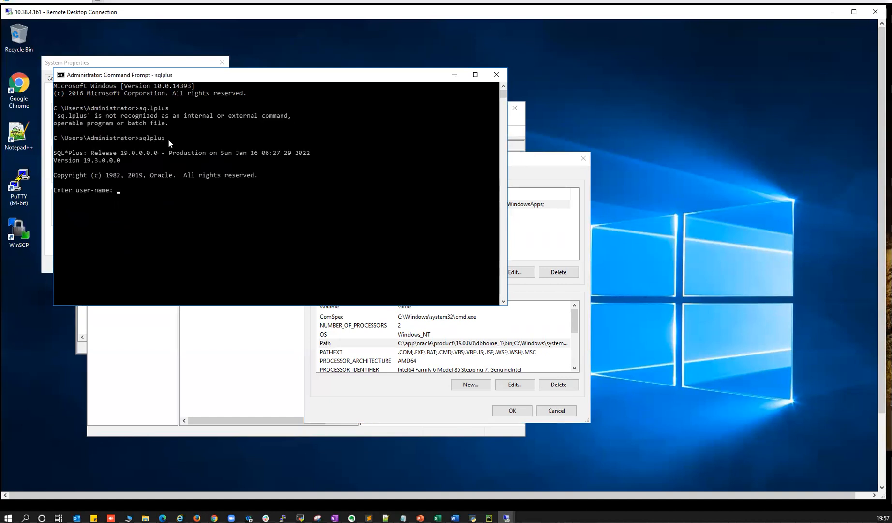
text(/ as sysdba)
key(Return)
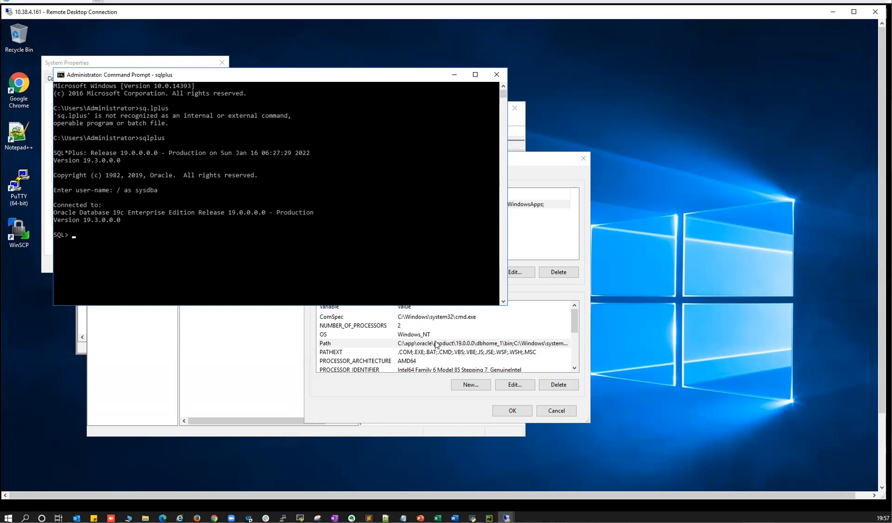
- Cancel Environment Variables, close System Properties, and select the service account name in the local notes
click(391, 343)
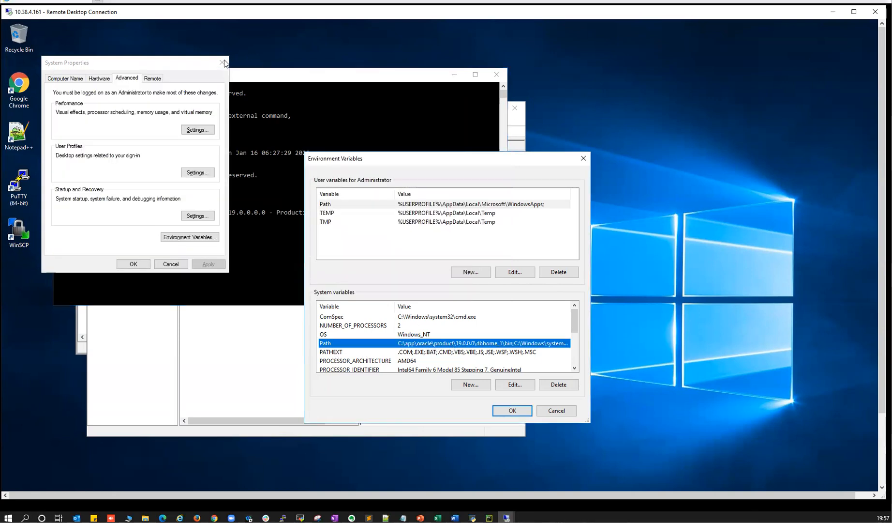
click(550, 410)
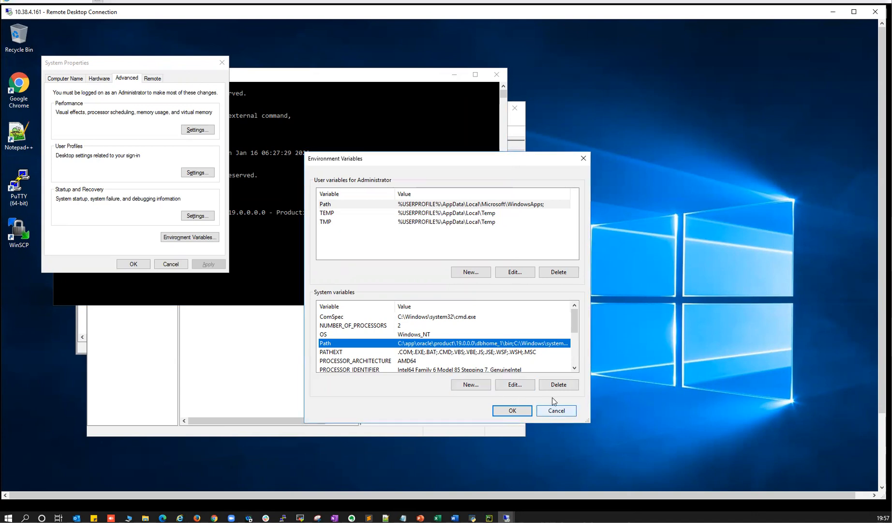
click(222, 63)
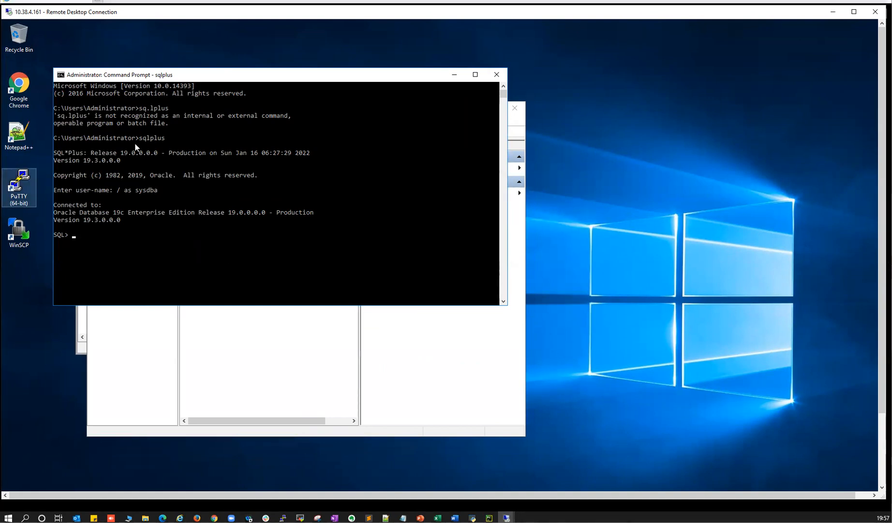
key(alt+Tab)
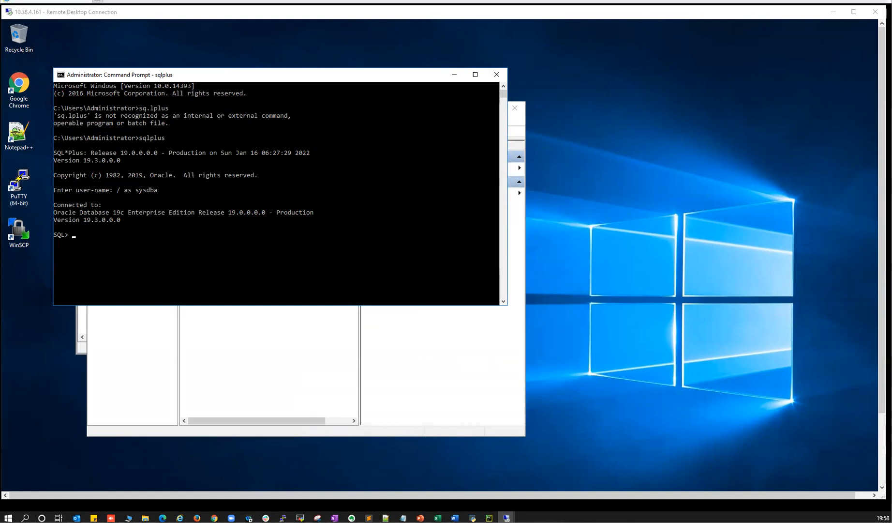
click(208, 196)
drag(192, 205, 238, 208)
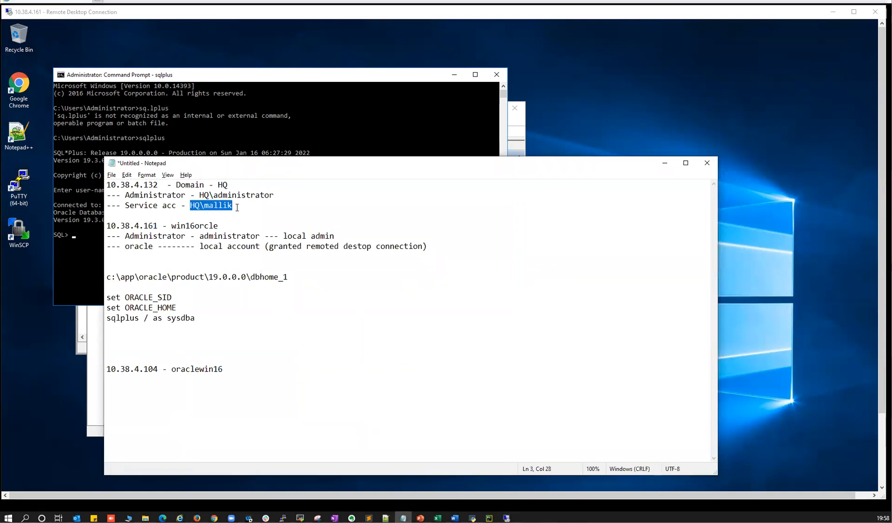